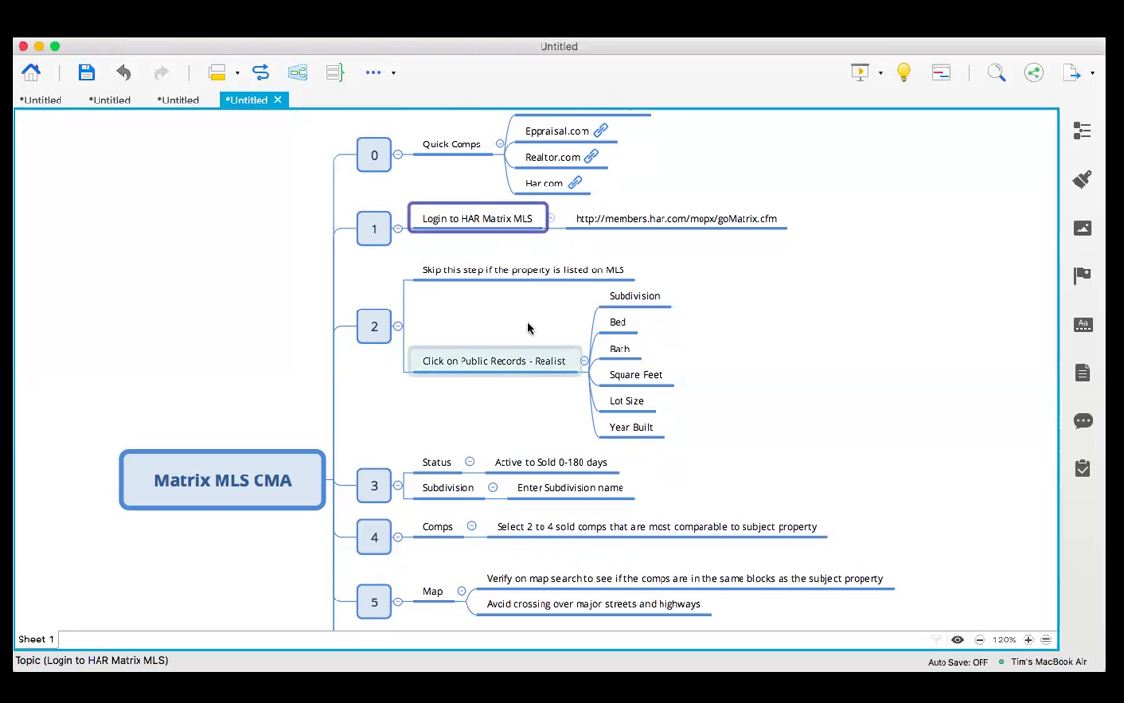
Focus the Matrix MLS CMA mind map, then bring the HAR Matrix home page forward in Chrome.
click(206, 207)
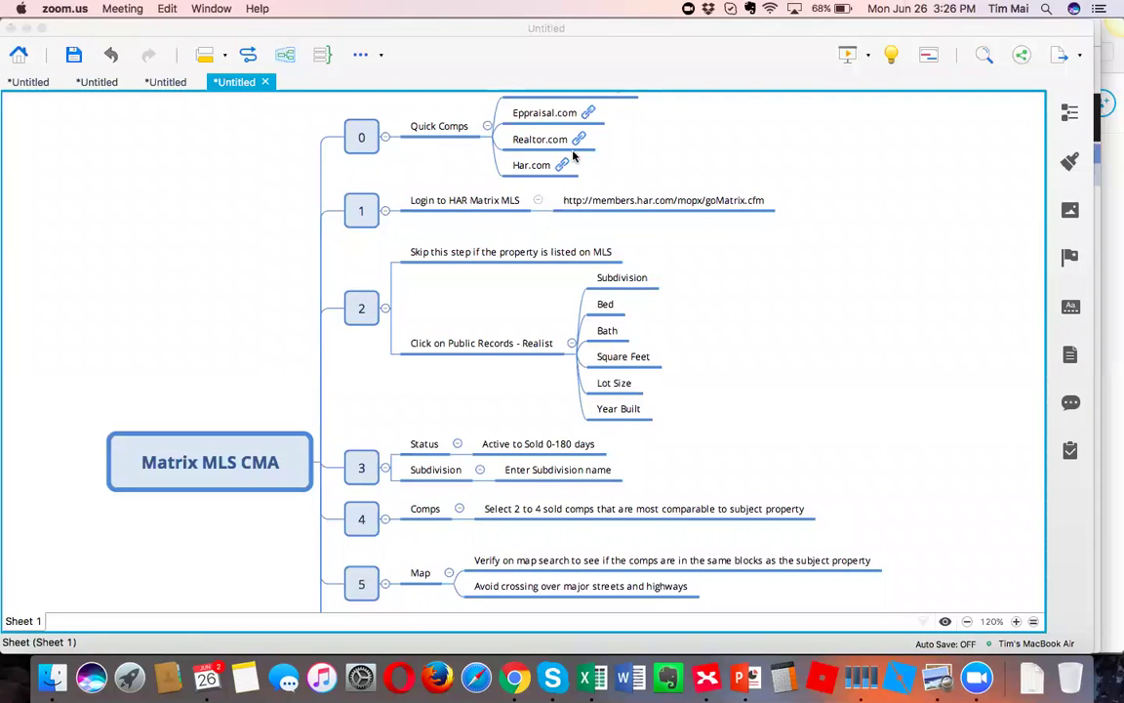
click(614, 60)
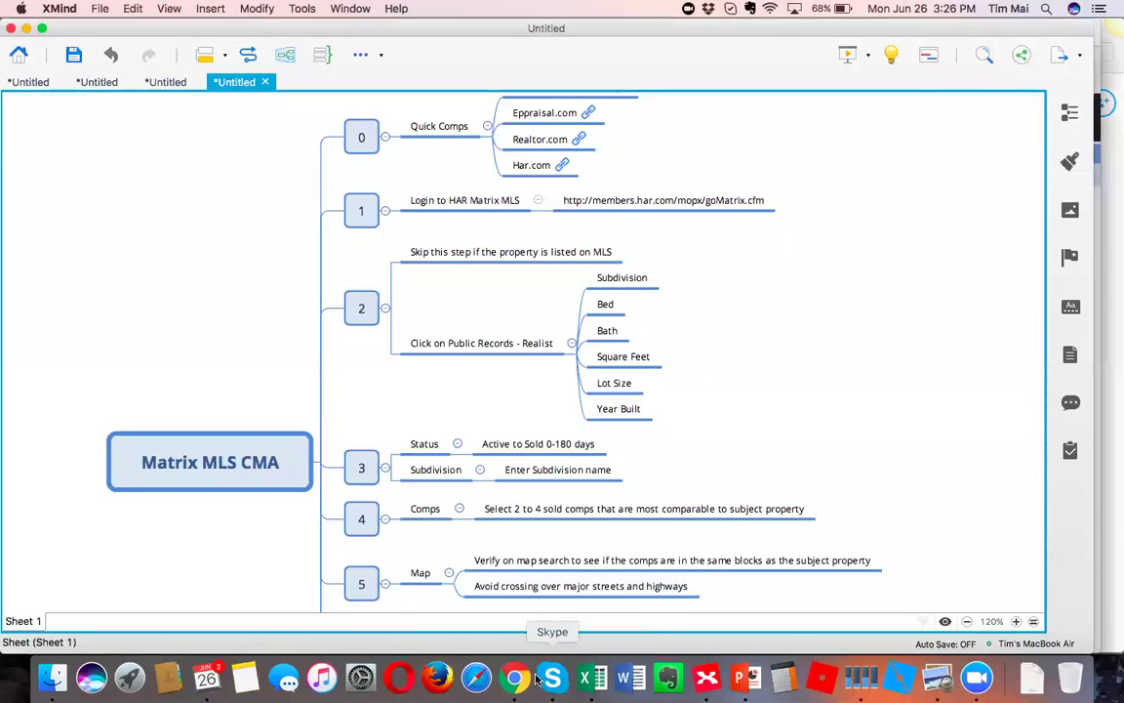
click(514, 678)
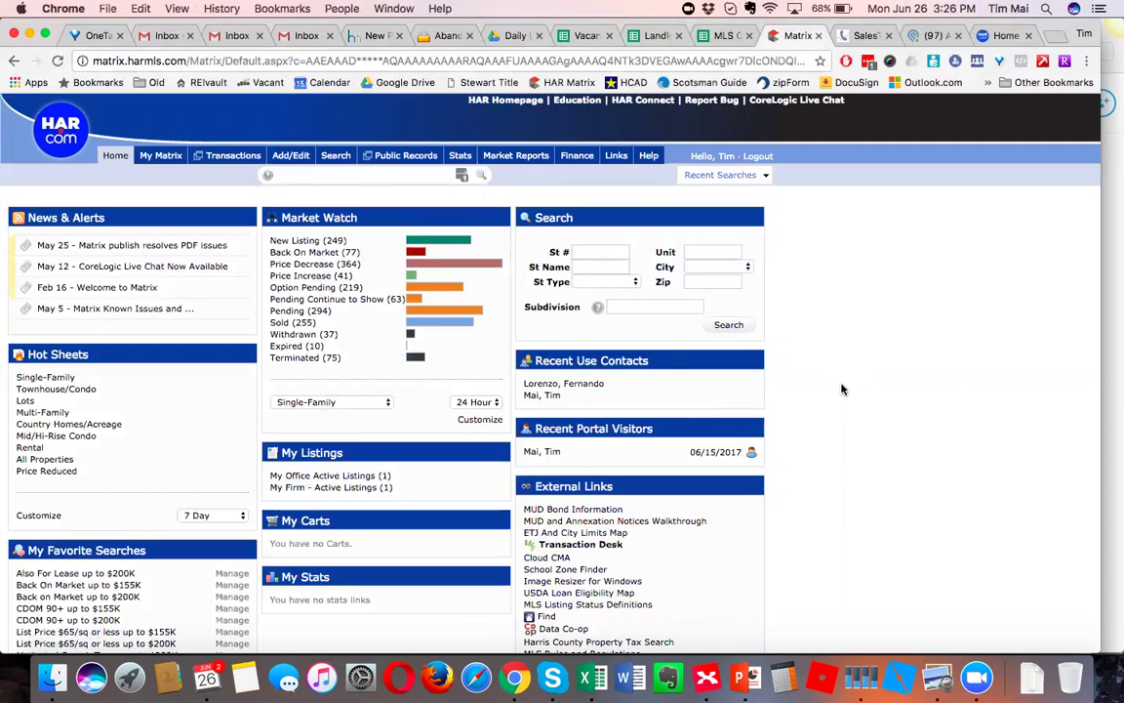
Scroll through the five recently sold Clinton Park homes on HAR.com, then open a new tab.
click(1003, 35)
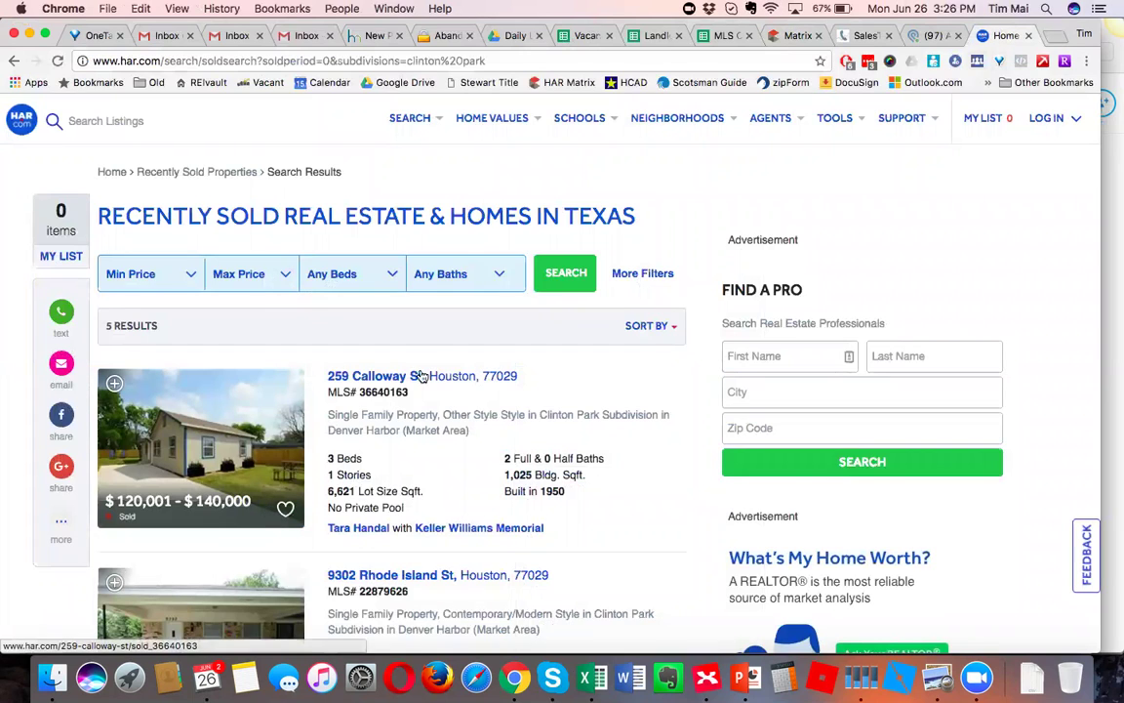
mouse_move(494, 127)
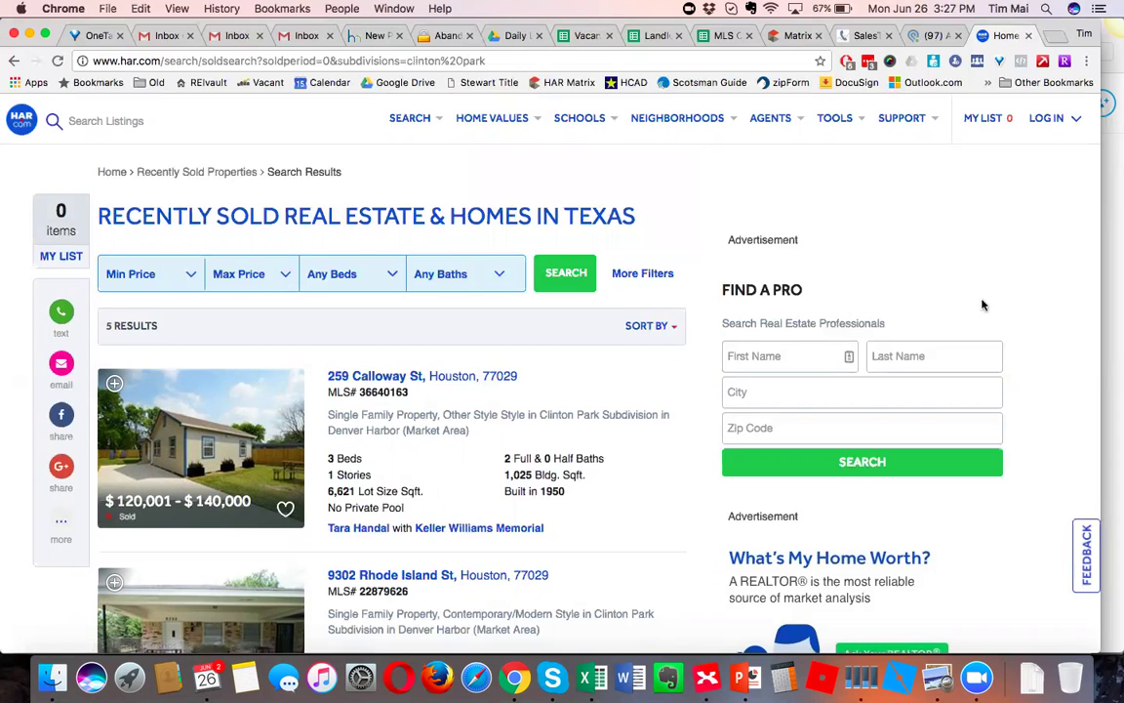
scroll(1019, 380, down, 2)
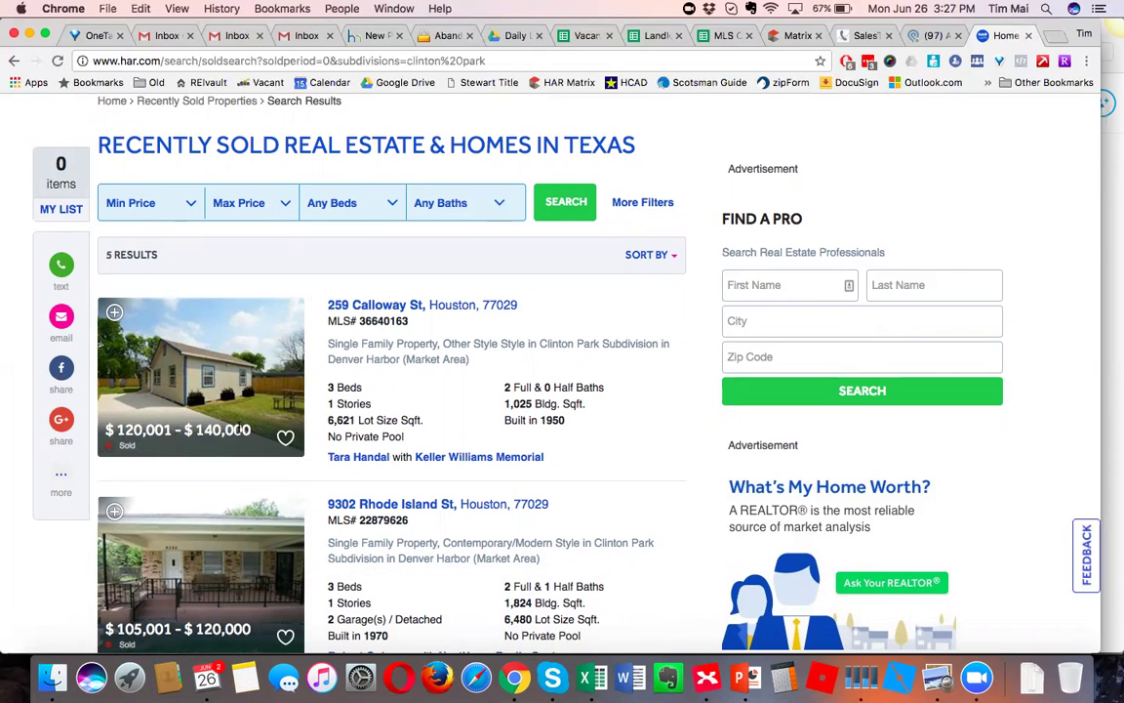
scroll(241, 429, down, 2)
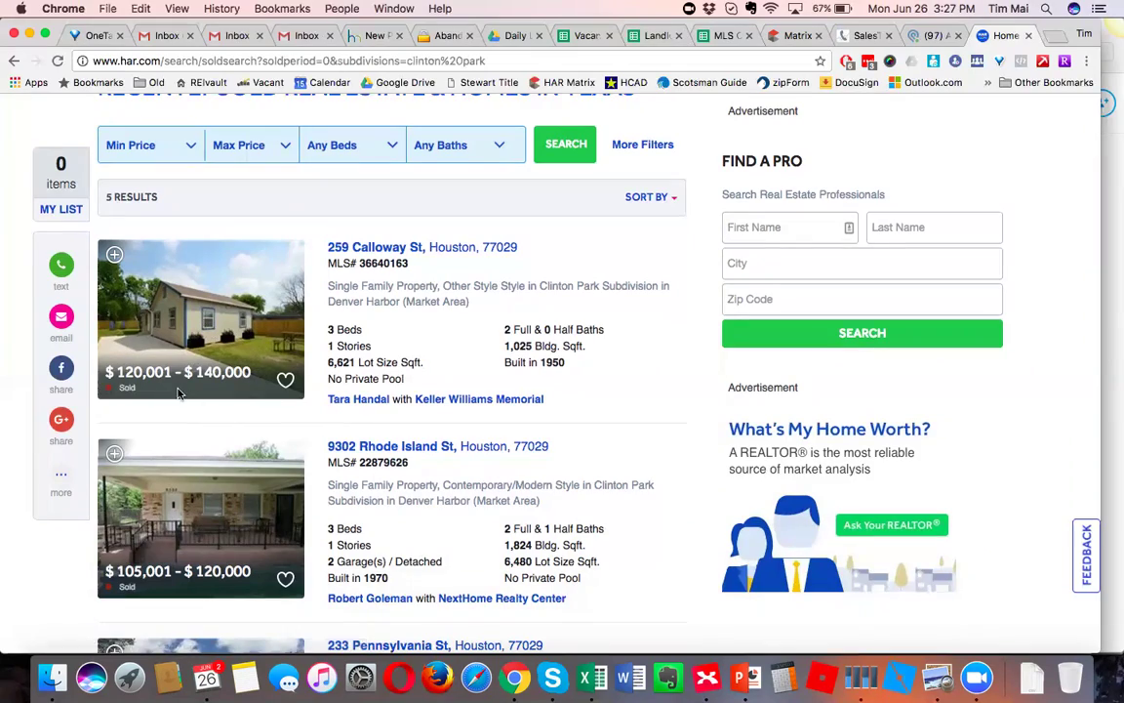
scroll(170, 507, down, 5)
scroll(170, 508, down, 10)
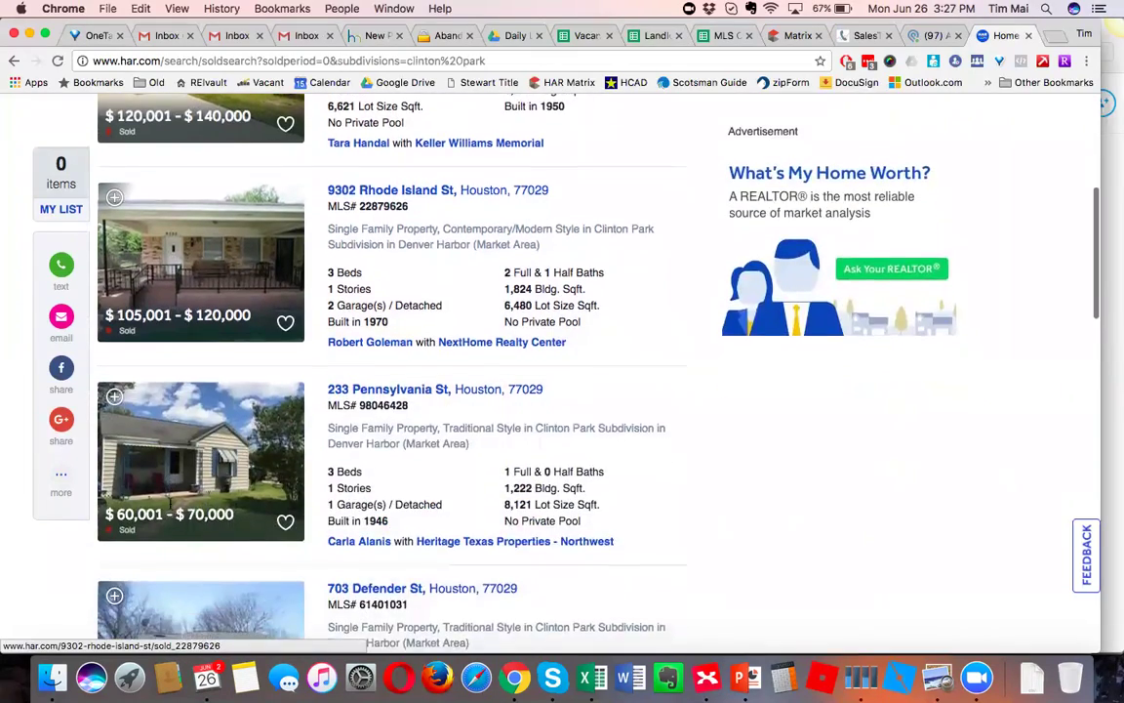
scroll(169, 508, up, 15)
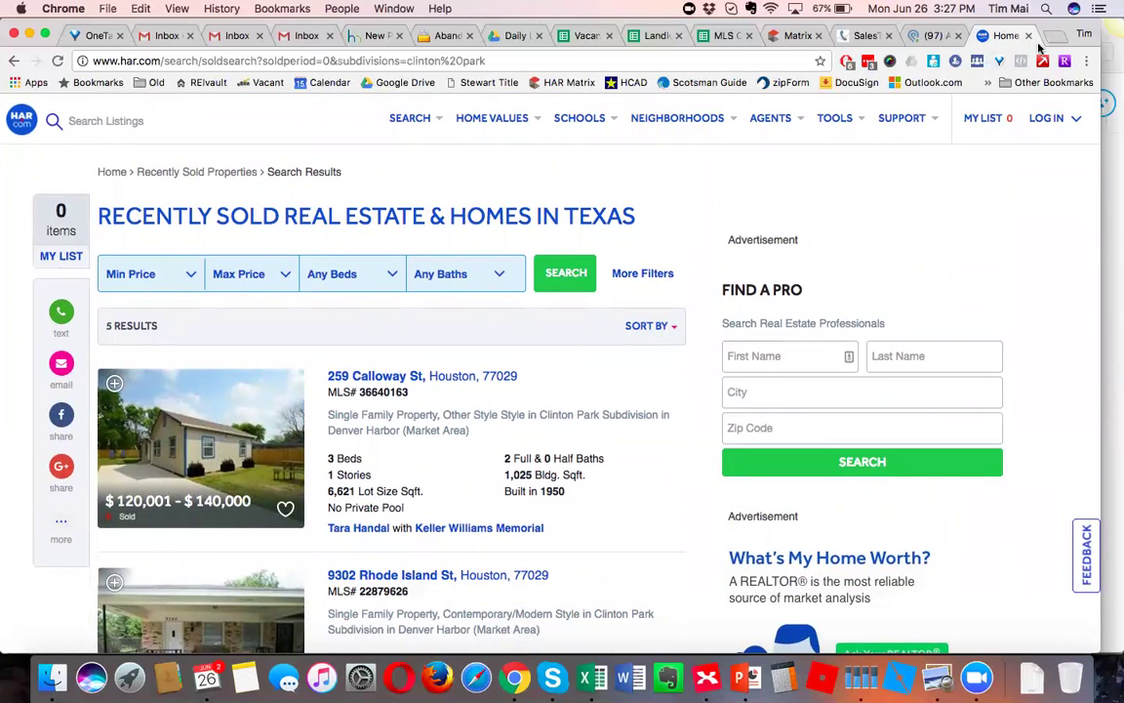
key(super+t)
Load zillow.com, open its Zestimate home-value page, then return to the XMind CMA map.
text(zillow.com)
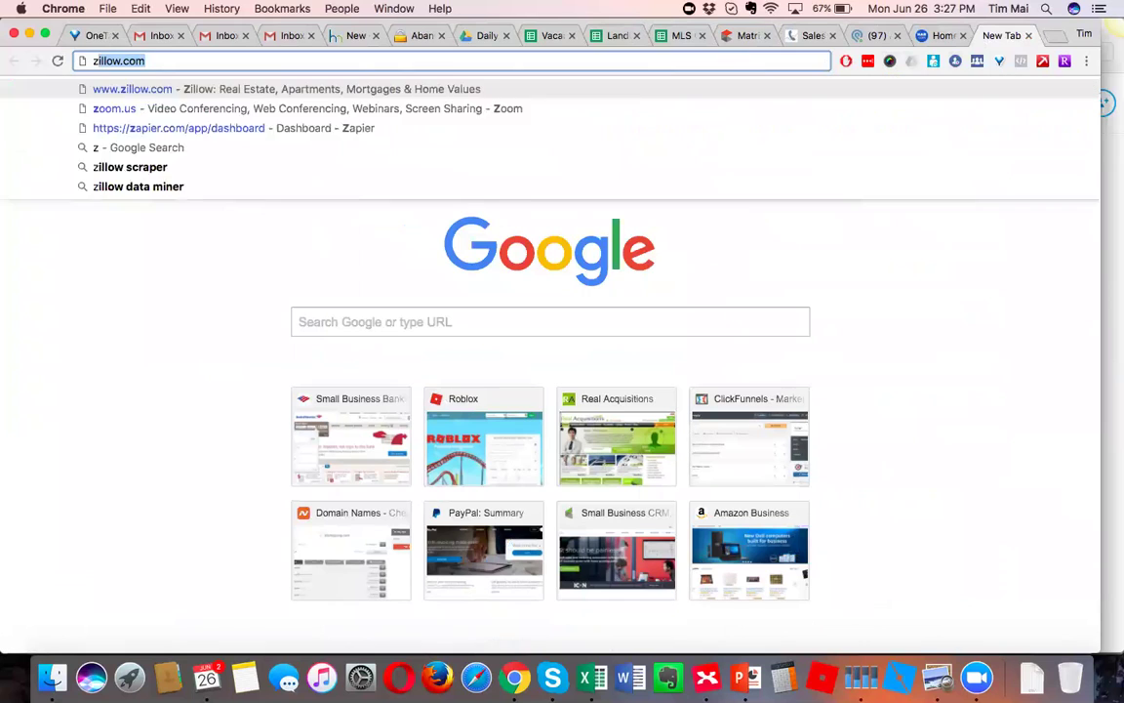
key(Return)
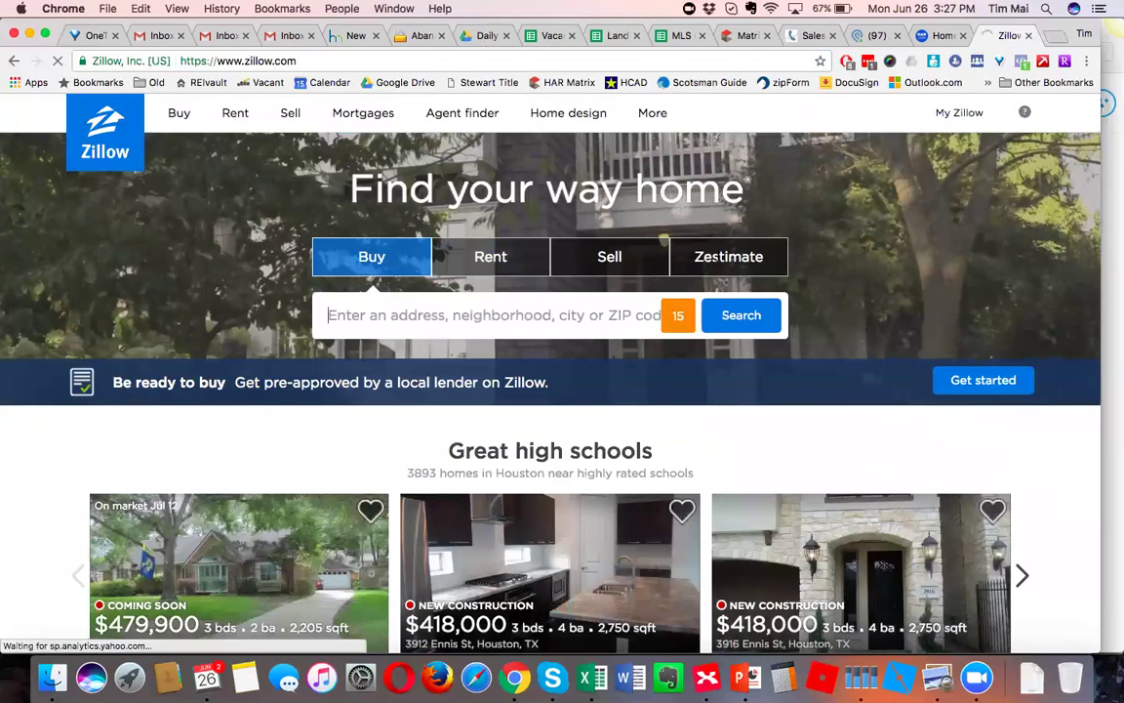
click(723, 257)
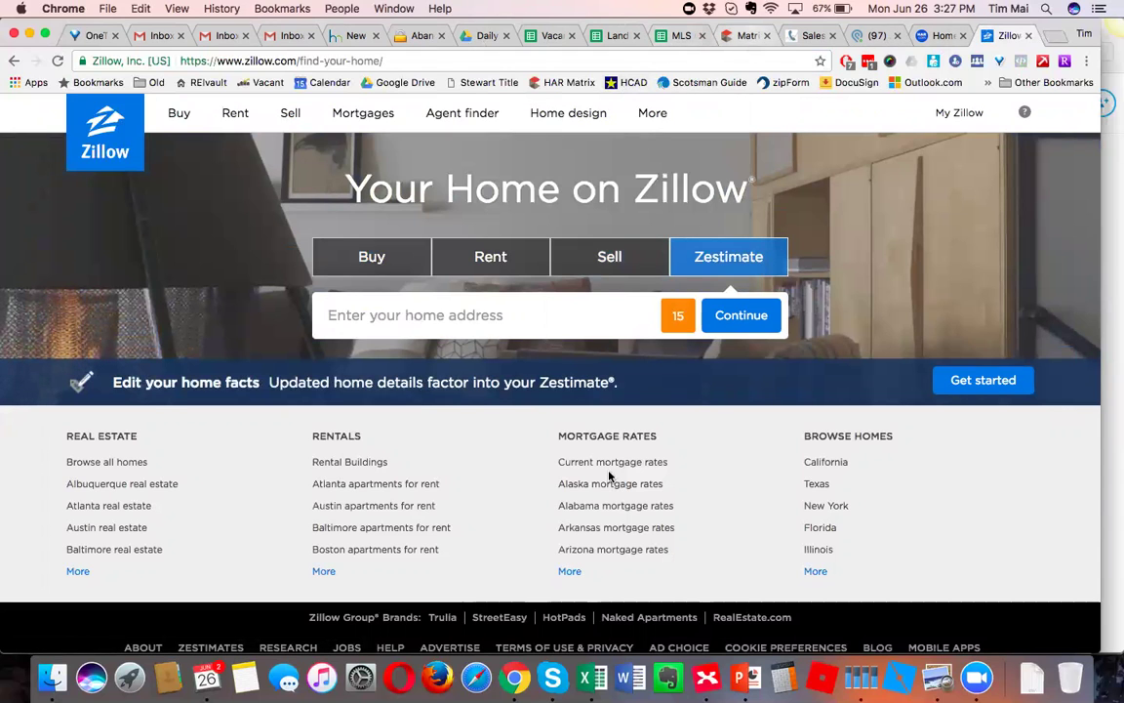
click(706, 677)
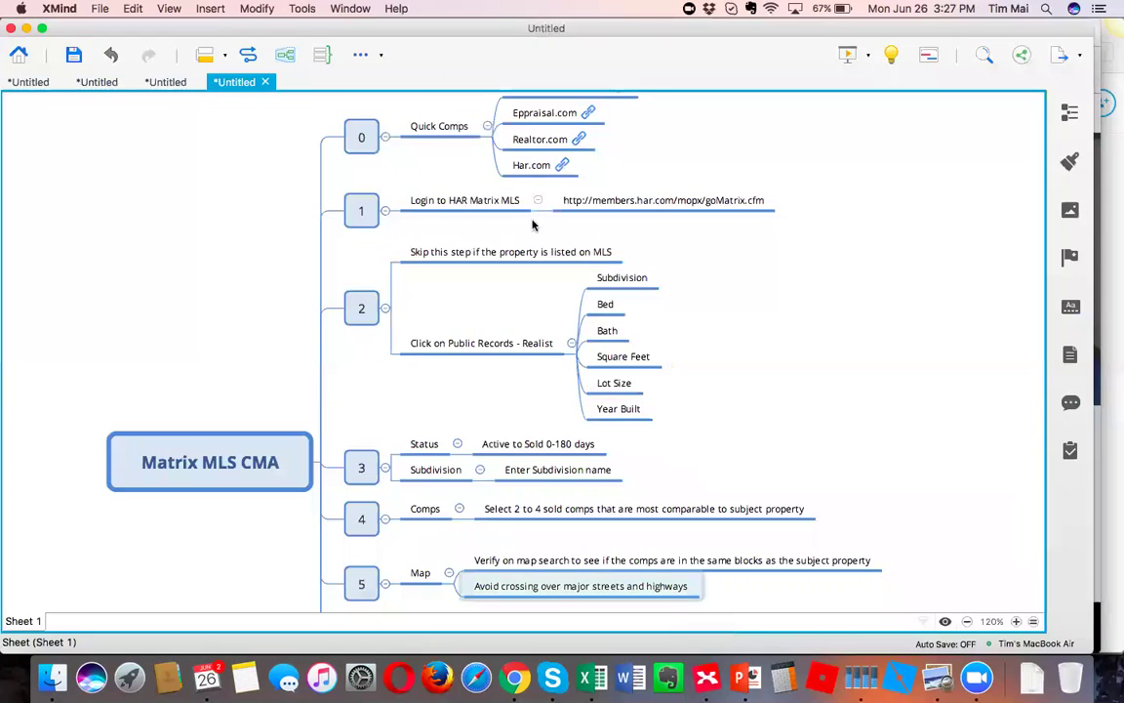
Scroll the CMA map, select the 'Login to HAR Matrix MLS' topic, then return to Zillow.
scroll(718, 156, up, 3)
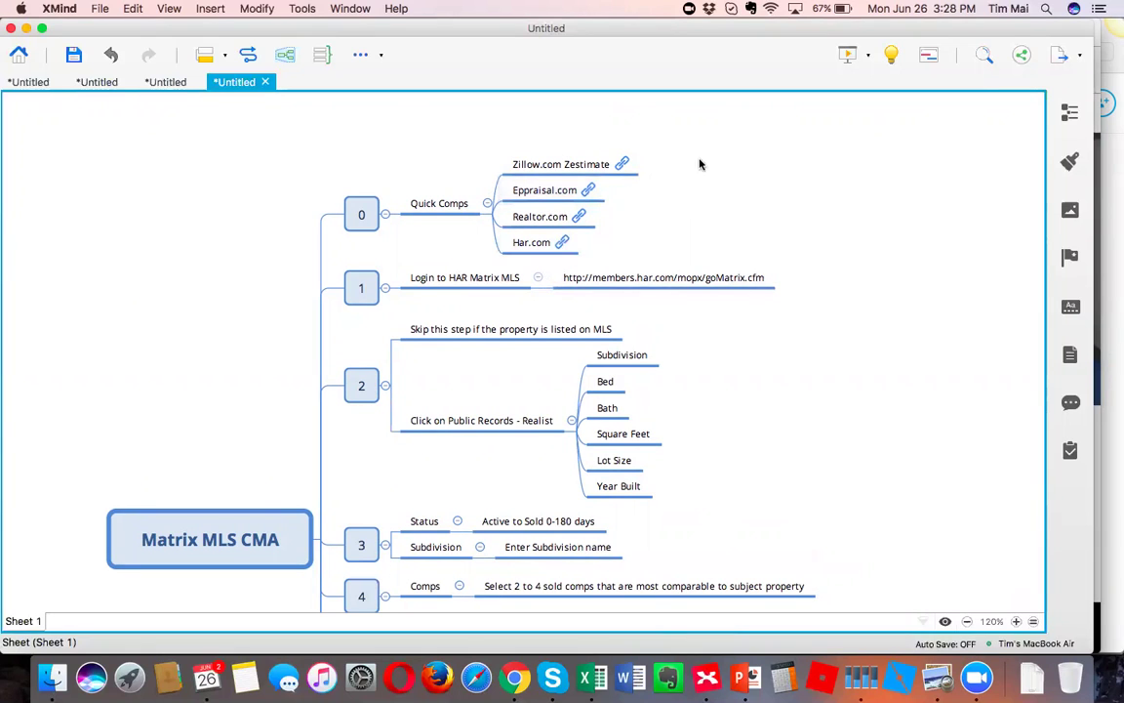
scroll(672, 238, down, 3)
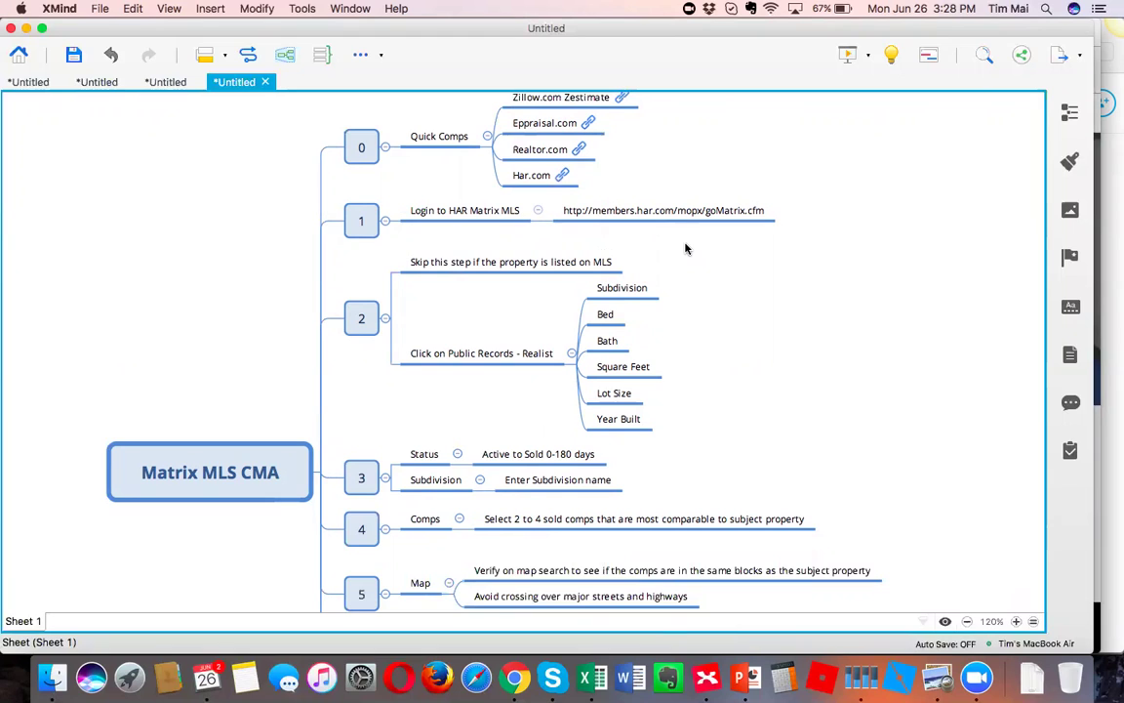
click(456, 211)
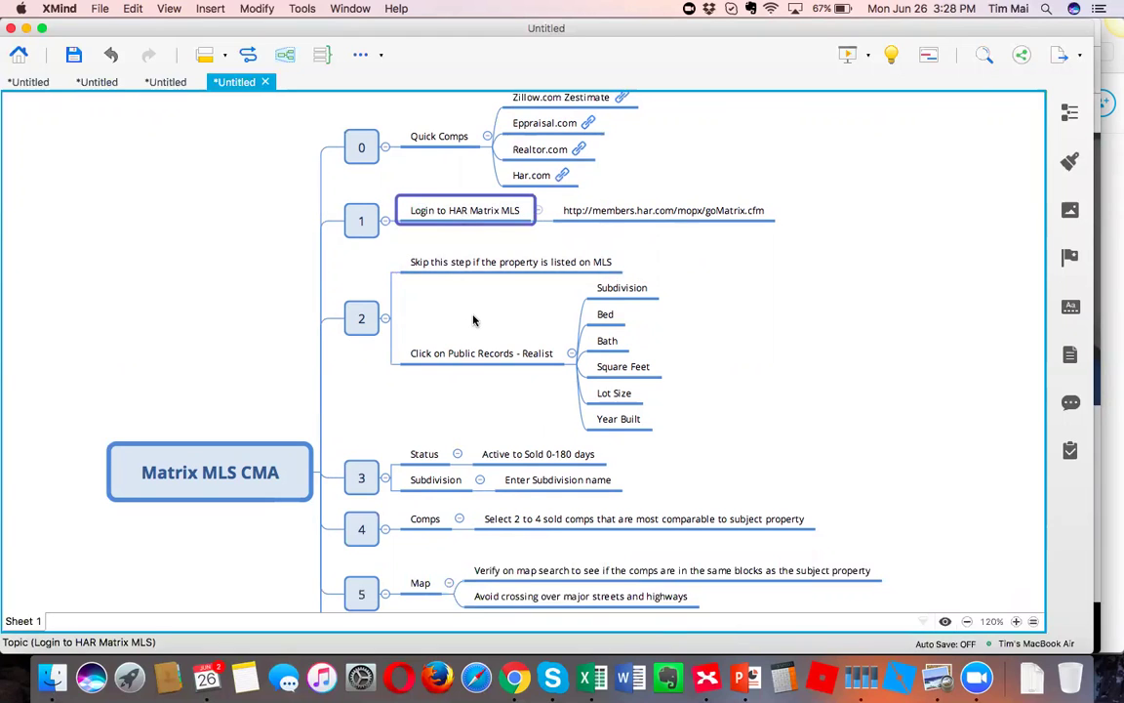
scroll(473, 320, down, 1)
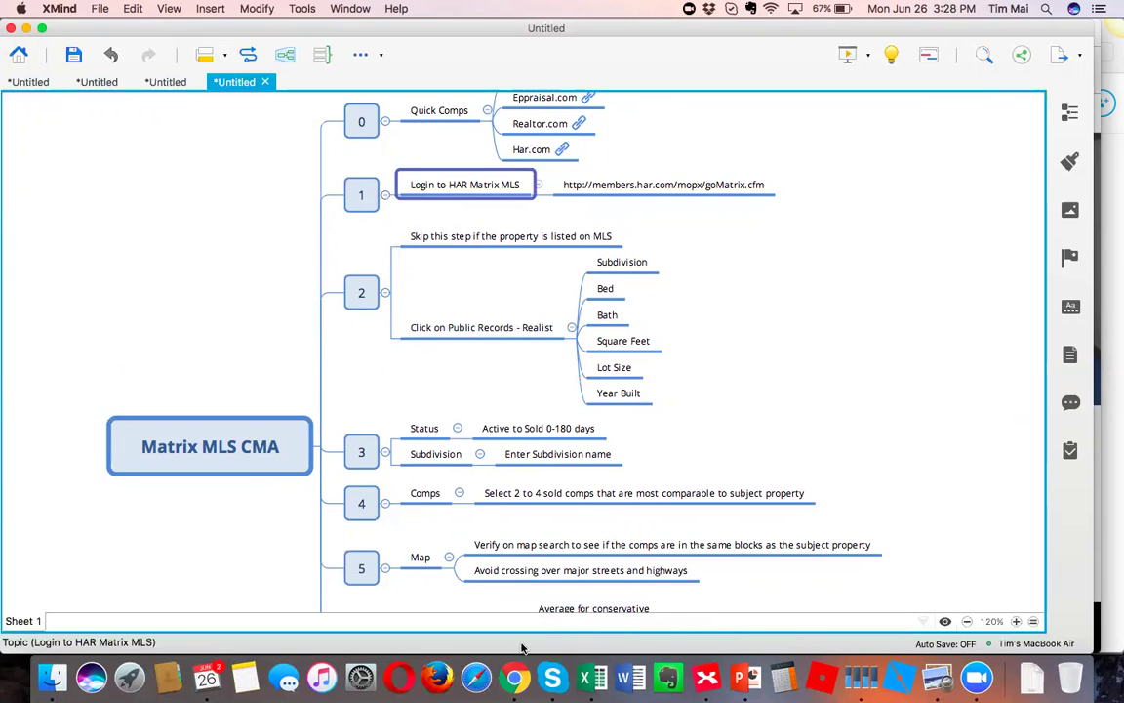
click(515, 676)
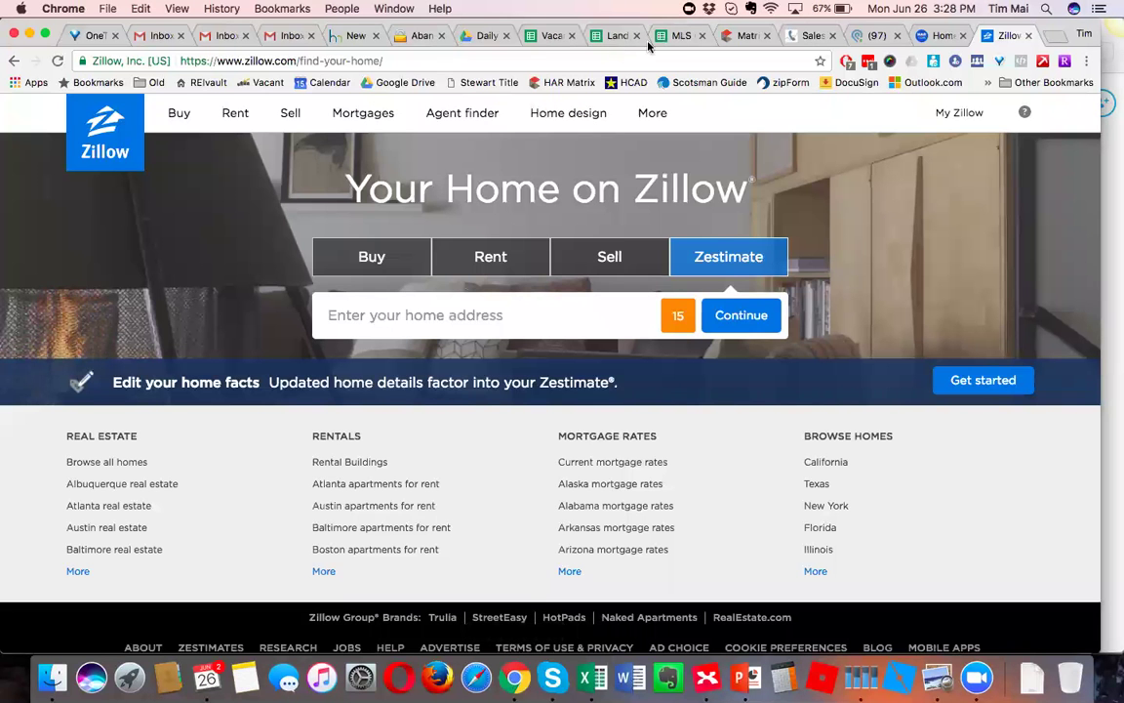
In the MLS Offers Fernando sheet, locate row 324: South Houston subdivision, 1158 sq ft.
click(680, 37)
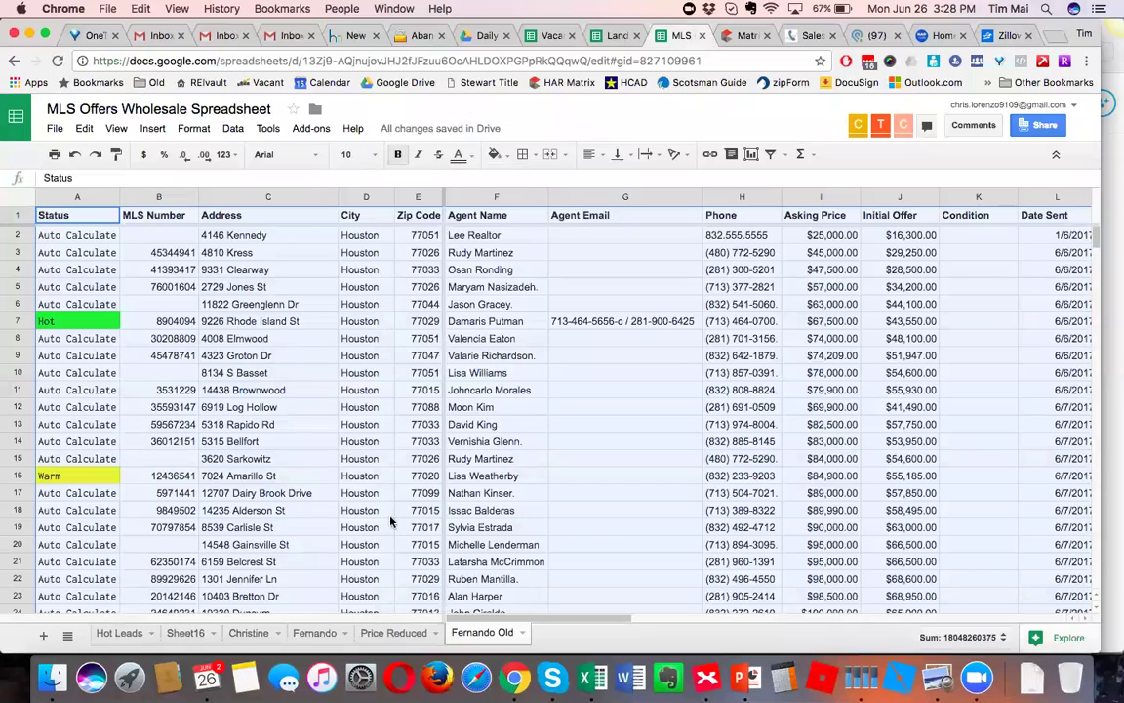
click(312, 632)
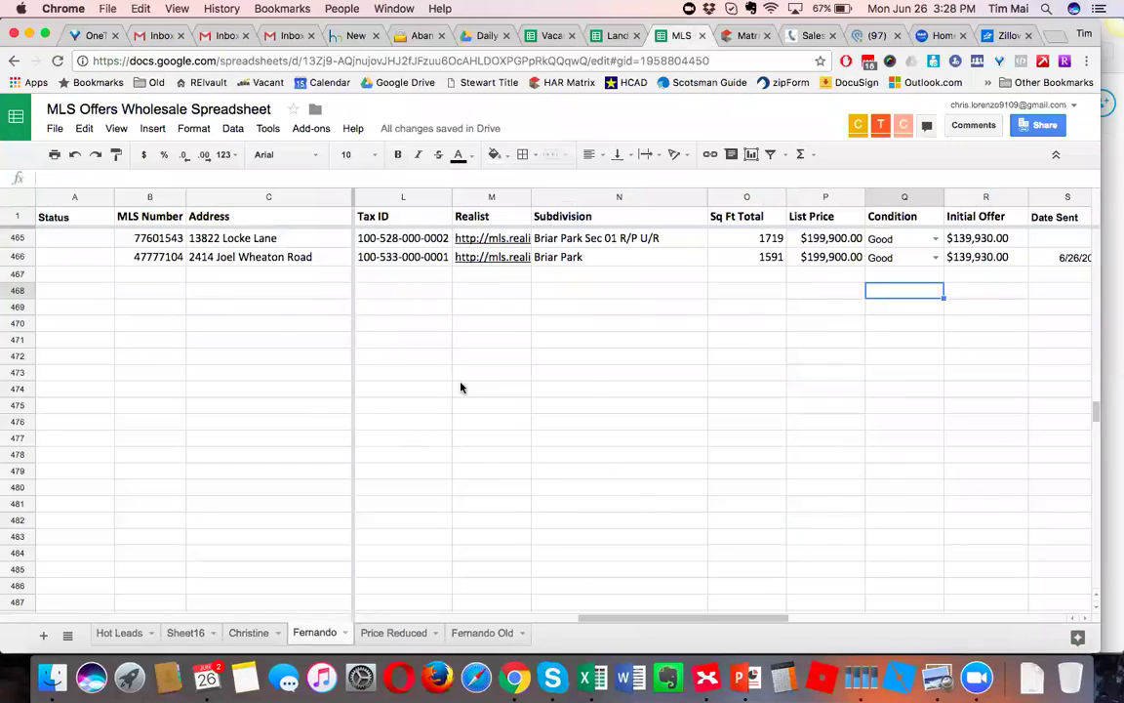
scroll(459, 386, up, 10)
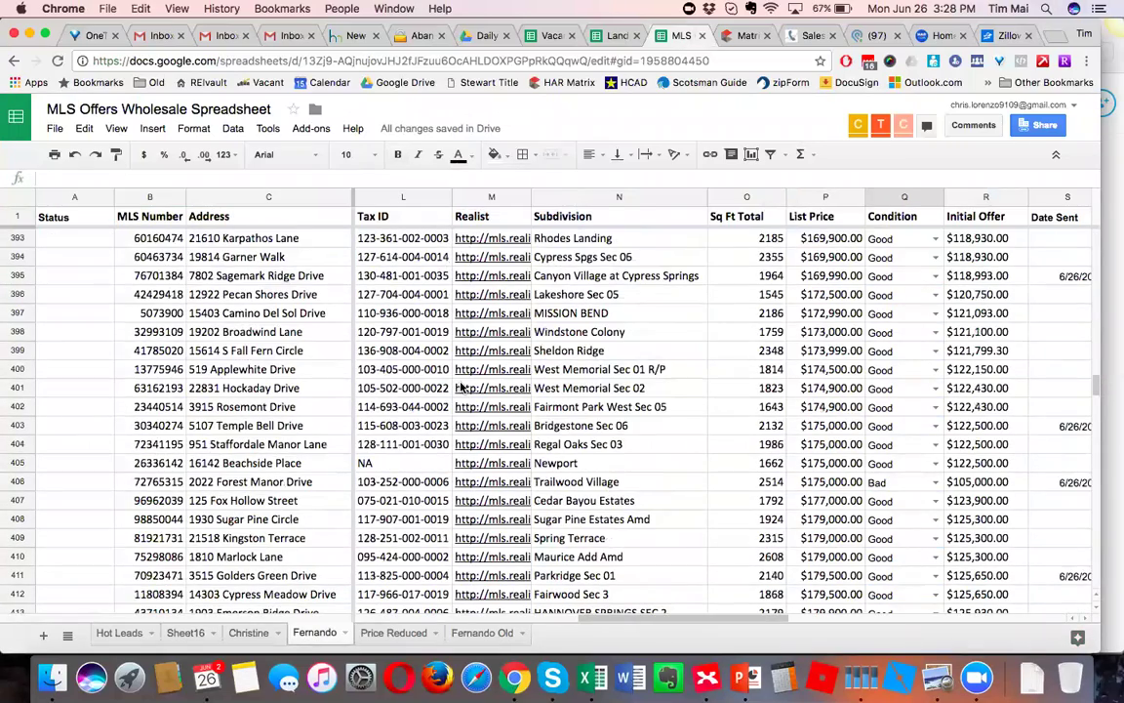
scroll(459, 386, up, 10)
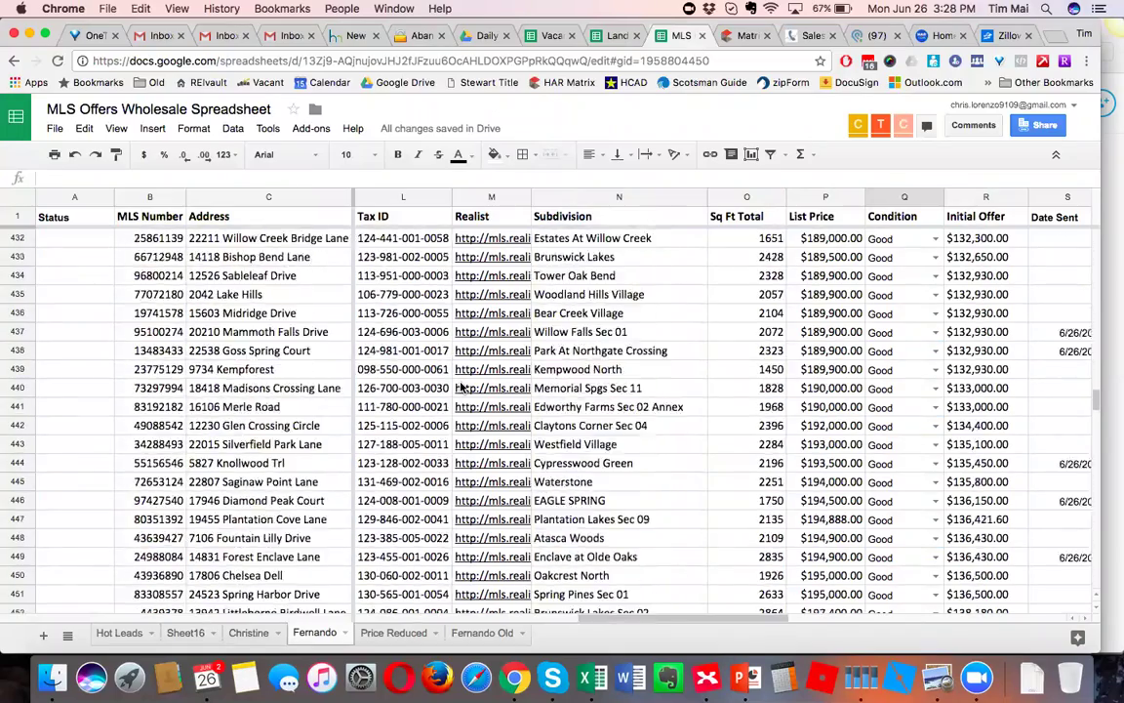
scroll(458, 386, up, 13)
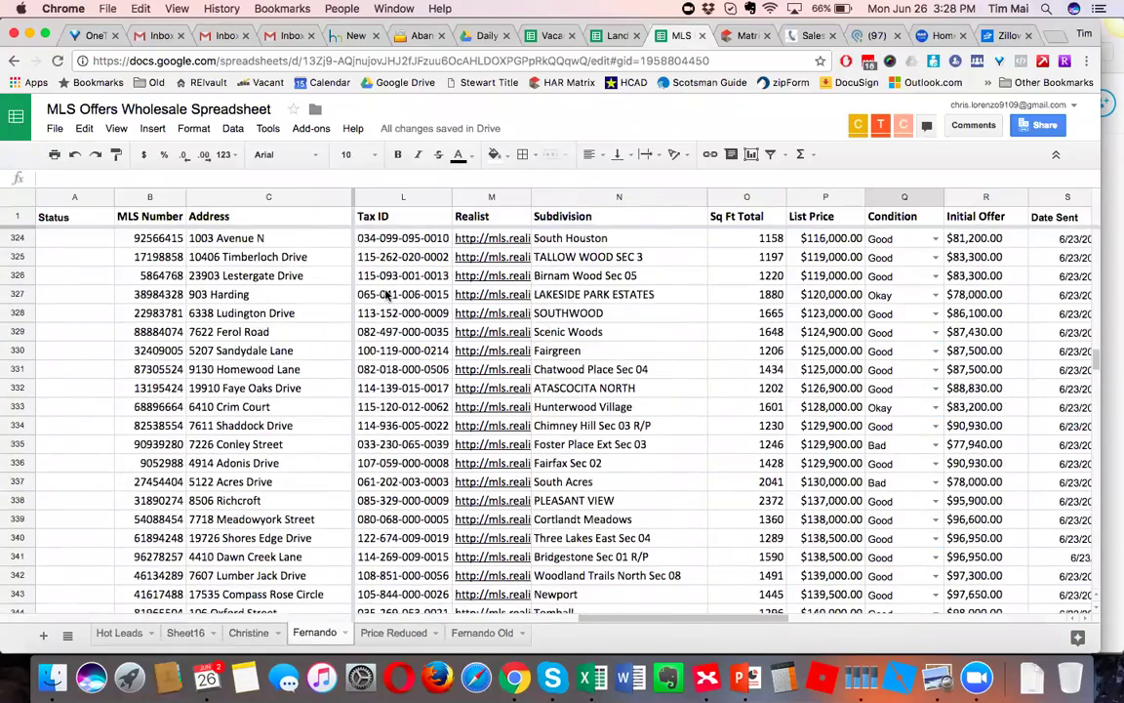
click(564, 242)
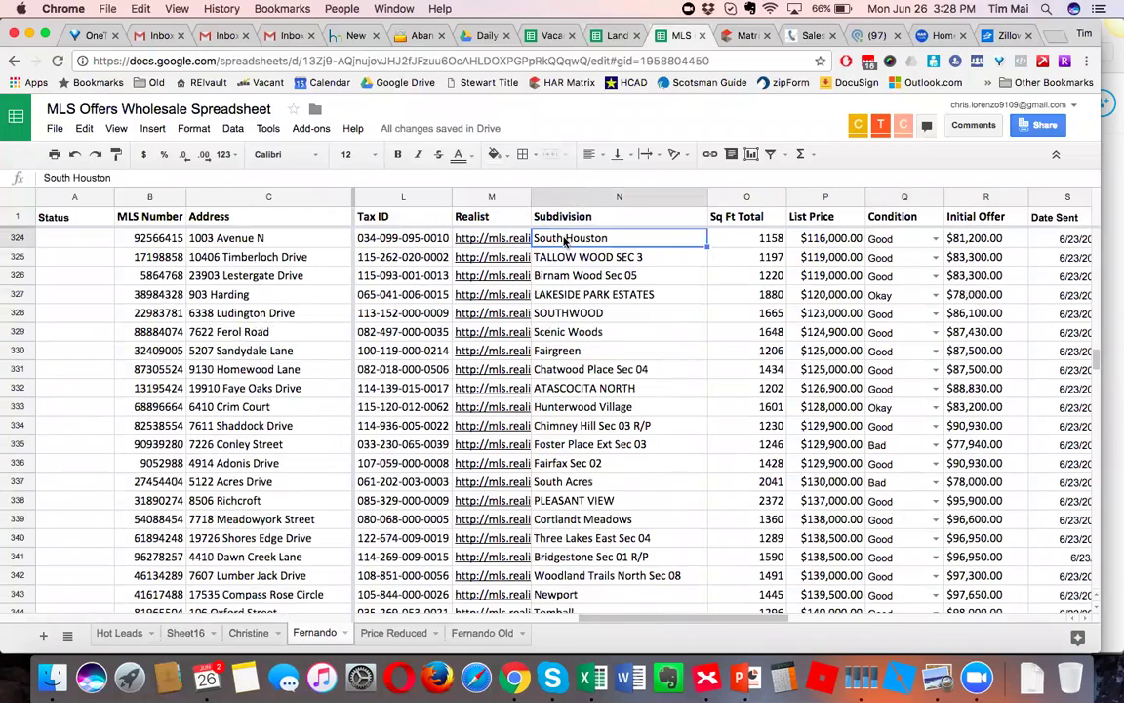
click(744, 237)
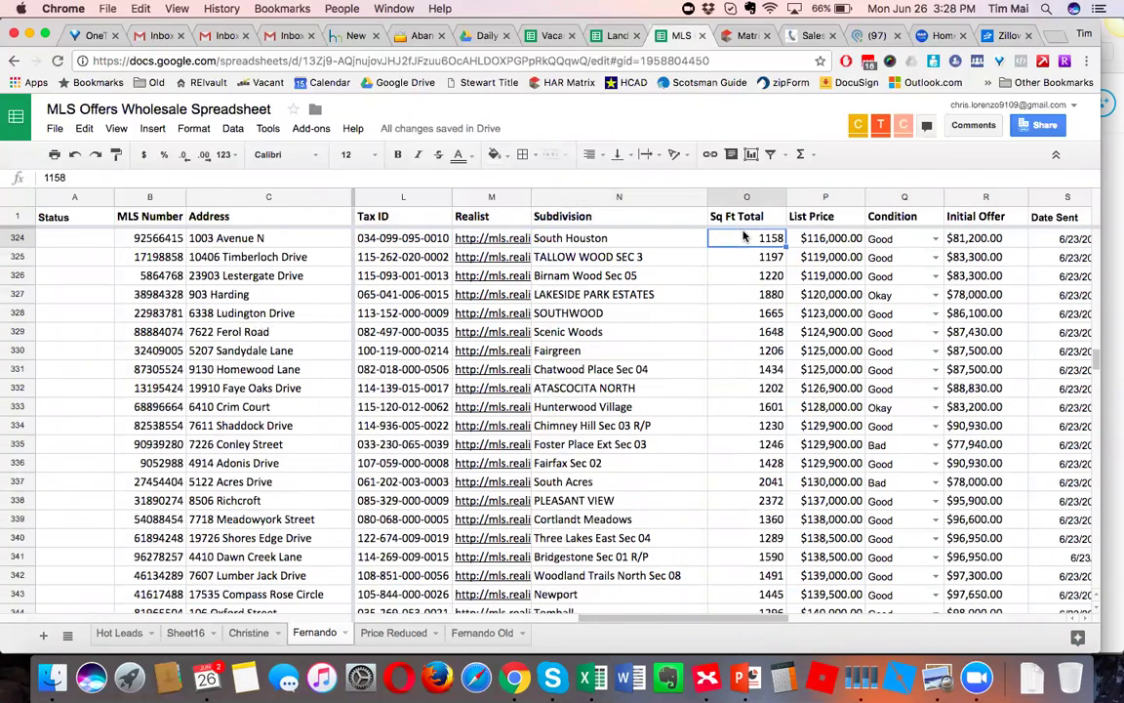
Scroll across row 324's details, reselect the South Houston cell, then switch to HAR Matrix.
scroll(743, 236, right, 2)
scroll(896, 236, right, 6)
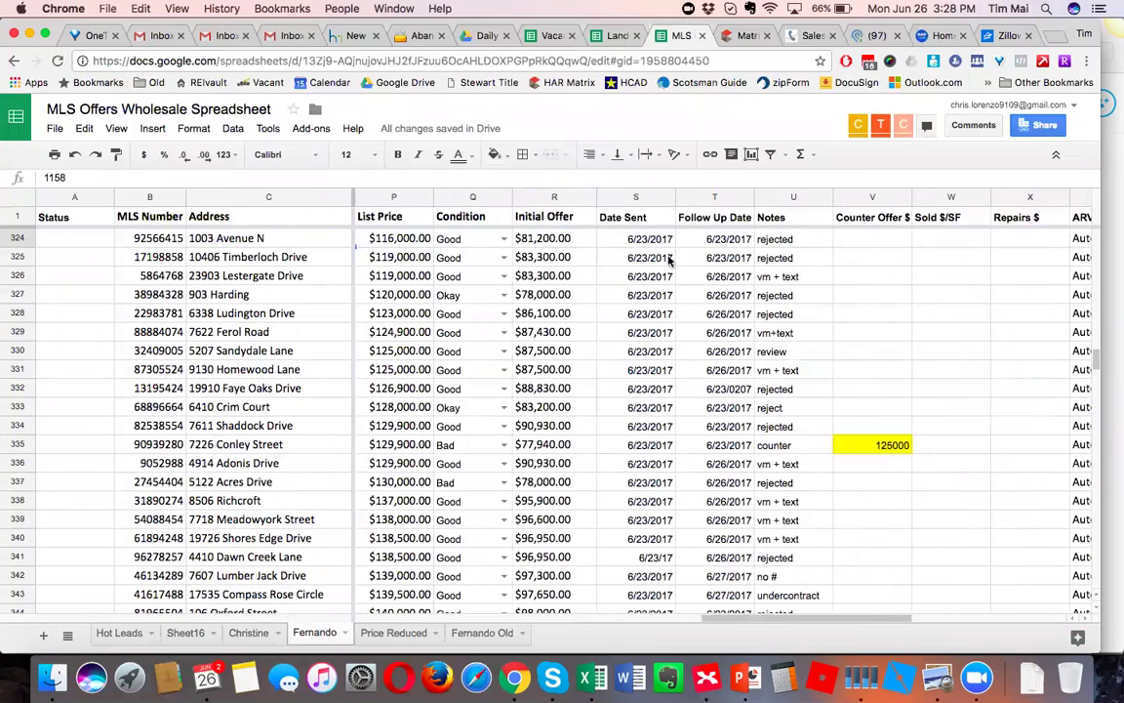
scroll(669, 259, left, 10)
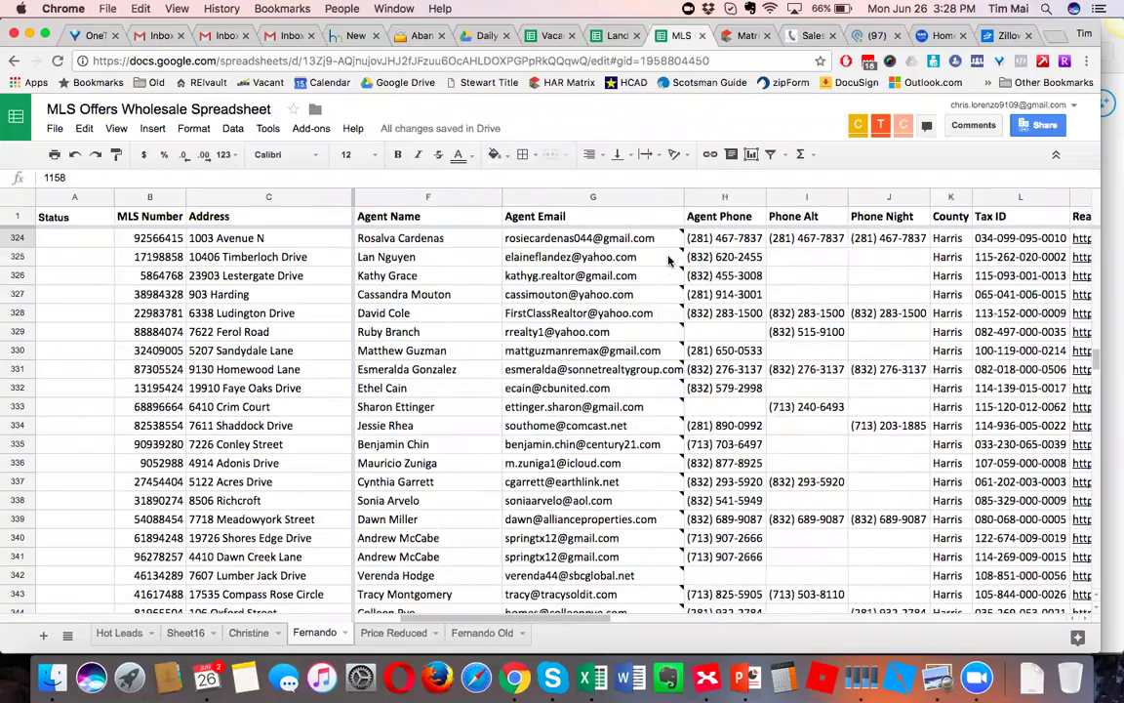
scroll(669, 258, left, 2)
scroll(673, 259, right, 8)
scroll(709, 257, right, 5)
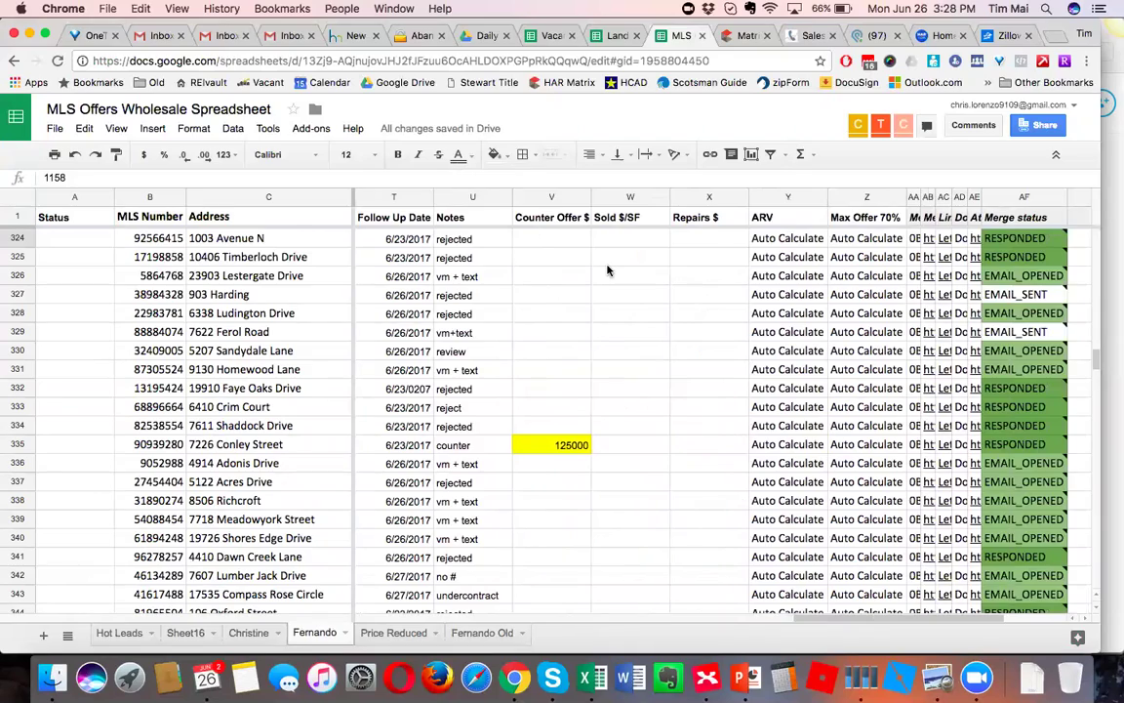
scroll(556, 258, left, 6)
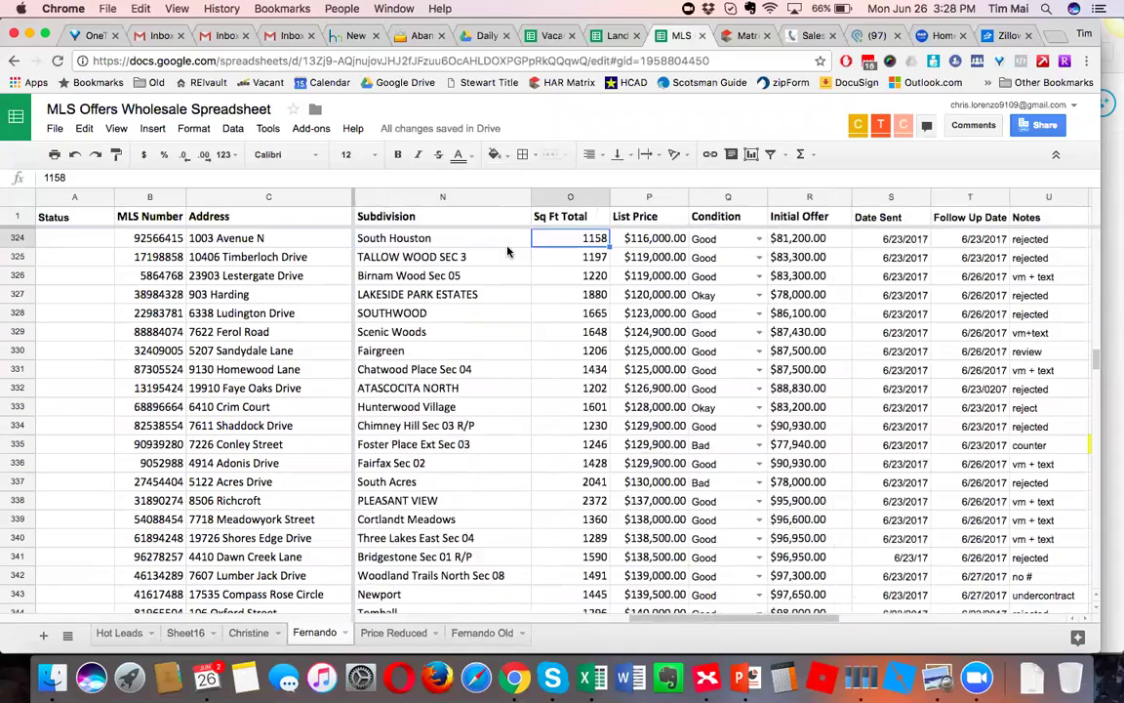
scroll(508, 252, left, 3)
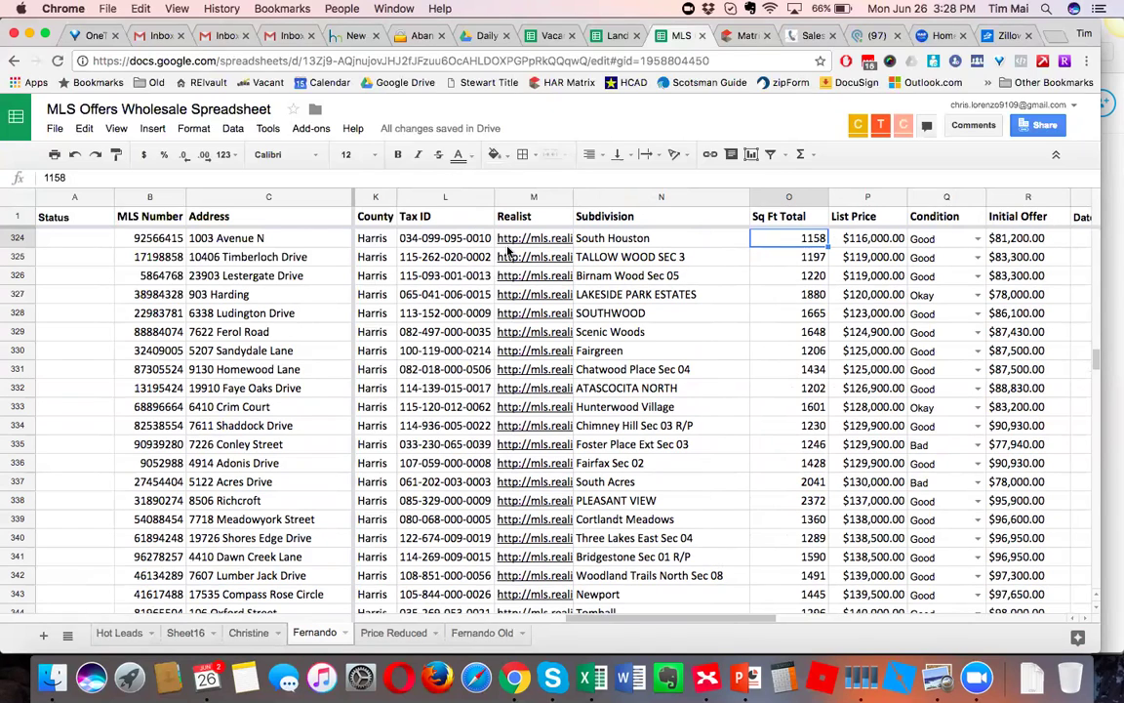
click(603, 244)
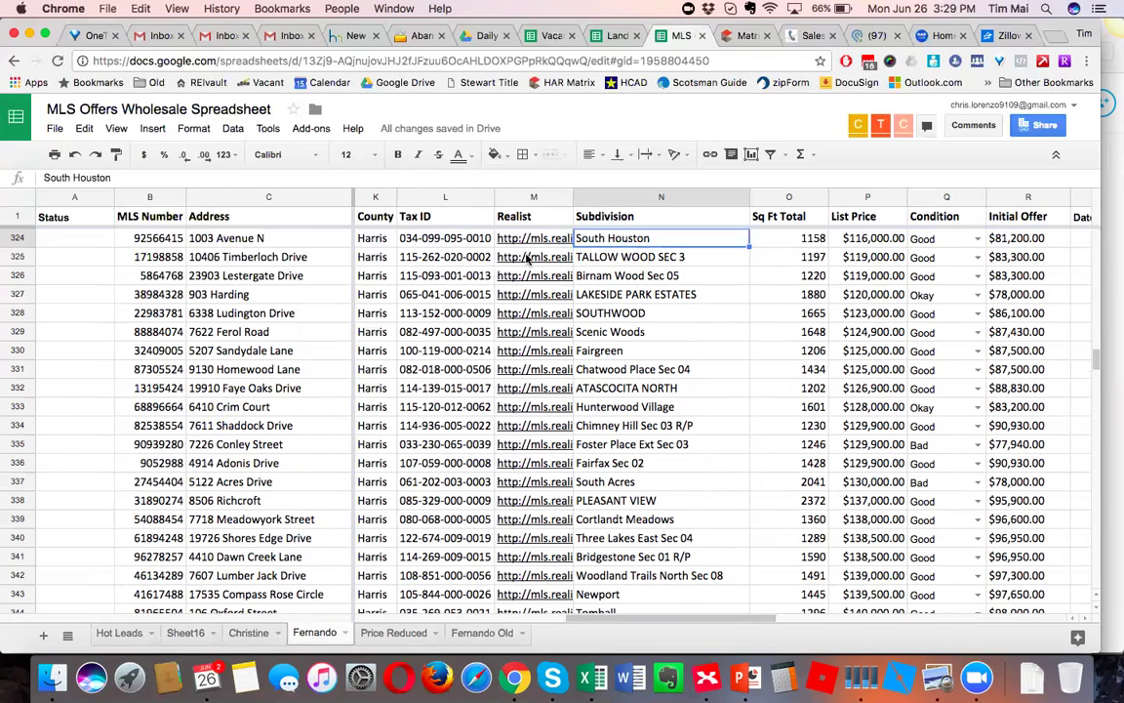
scroll(420, 244, left, 2)
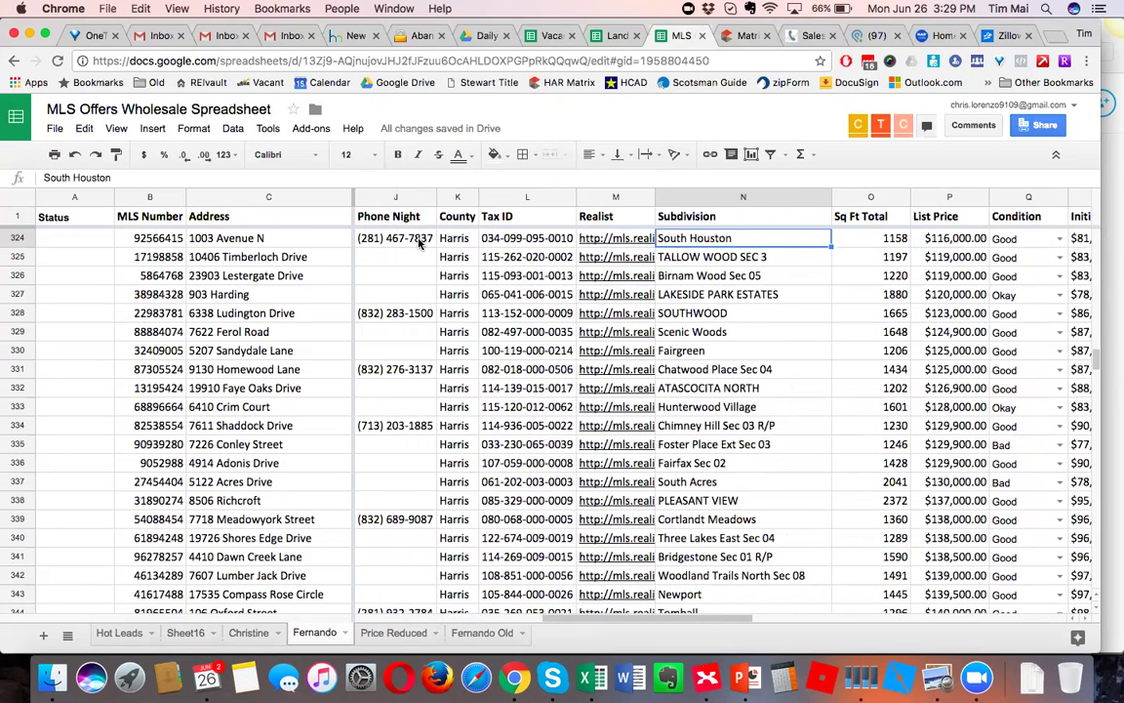
click(756, 37)
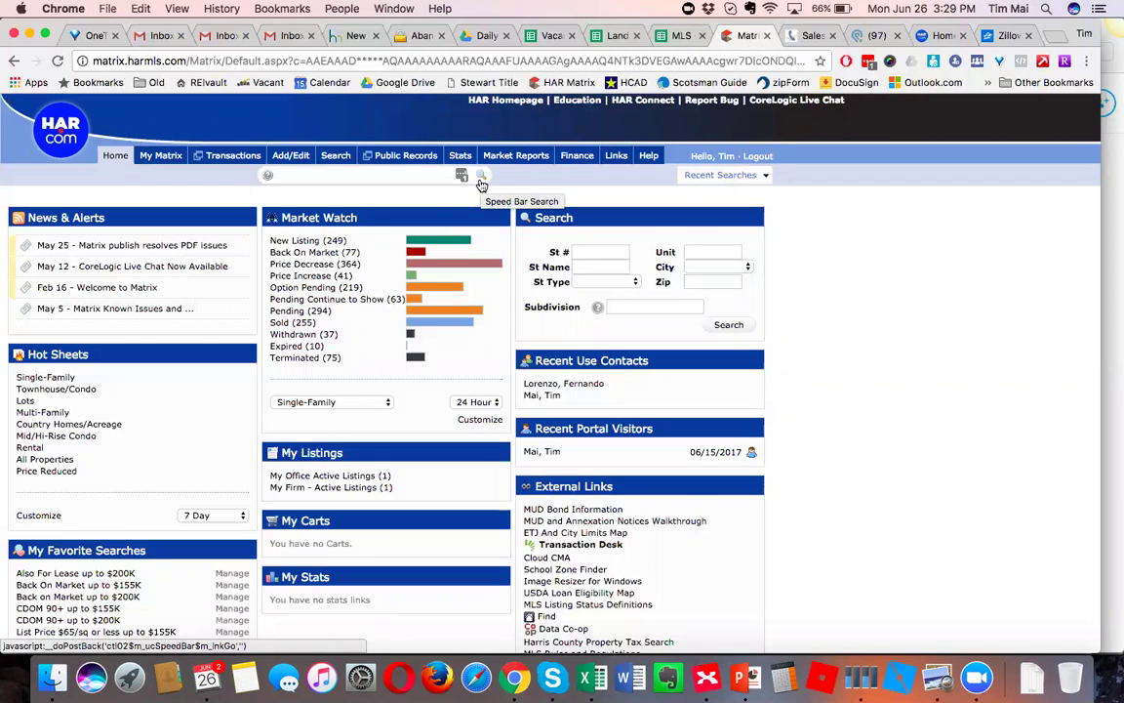
mouse_move(410, 158)
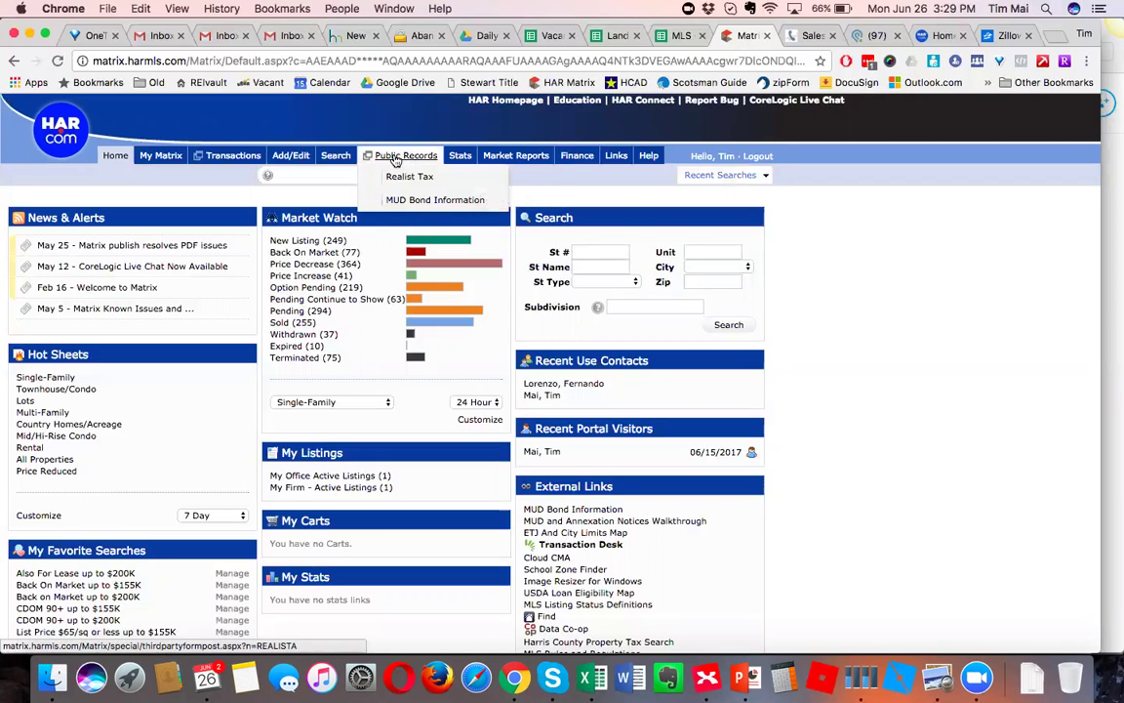
click(394, 160)
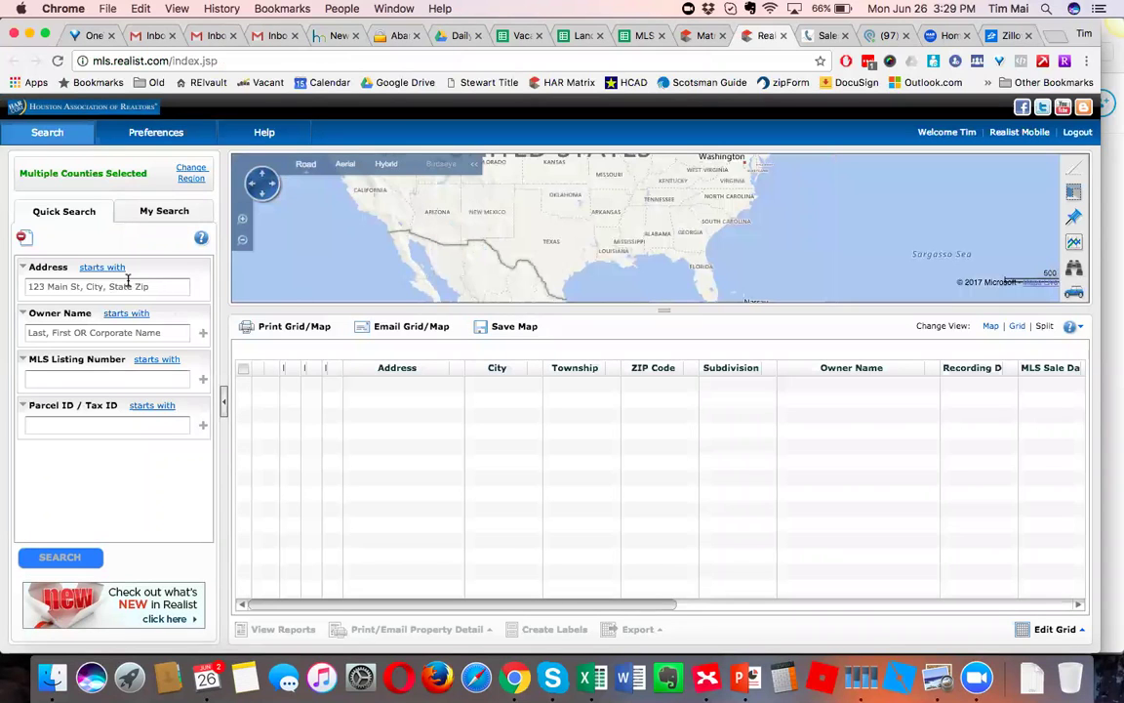
click(127, 283)
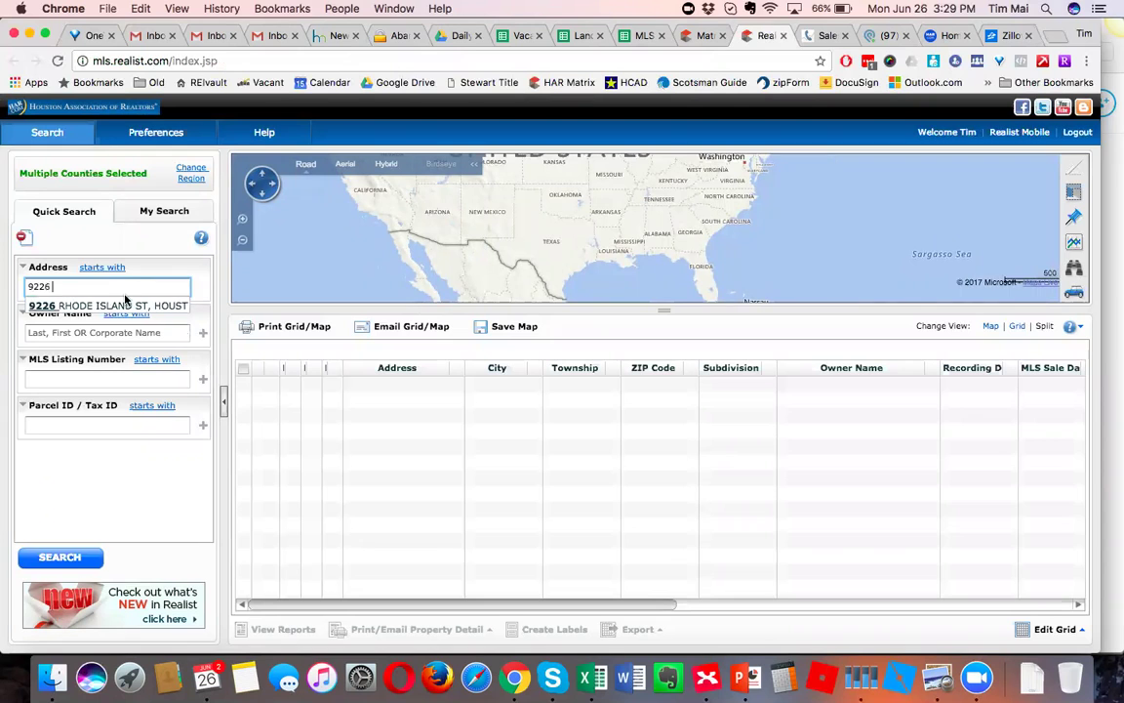
click(125, 304)
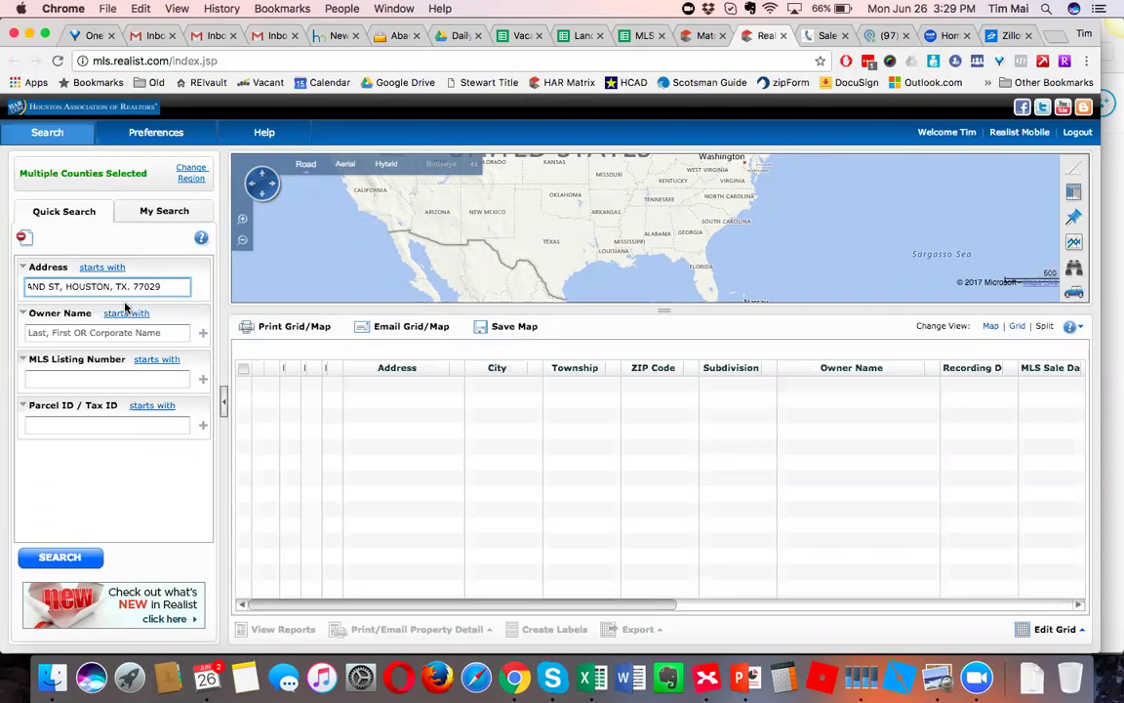
key(Return)
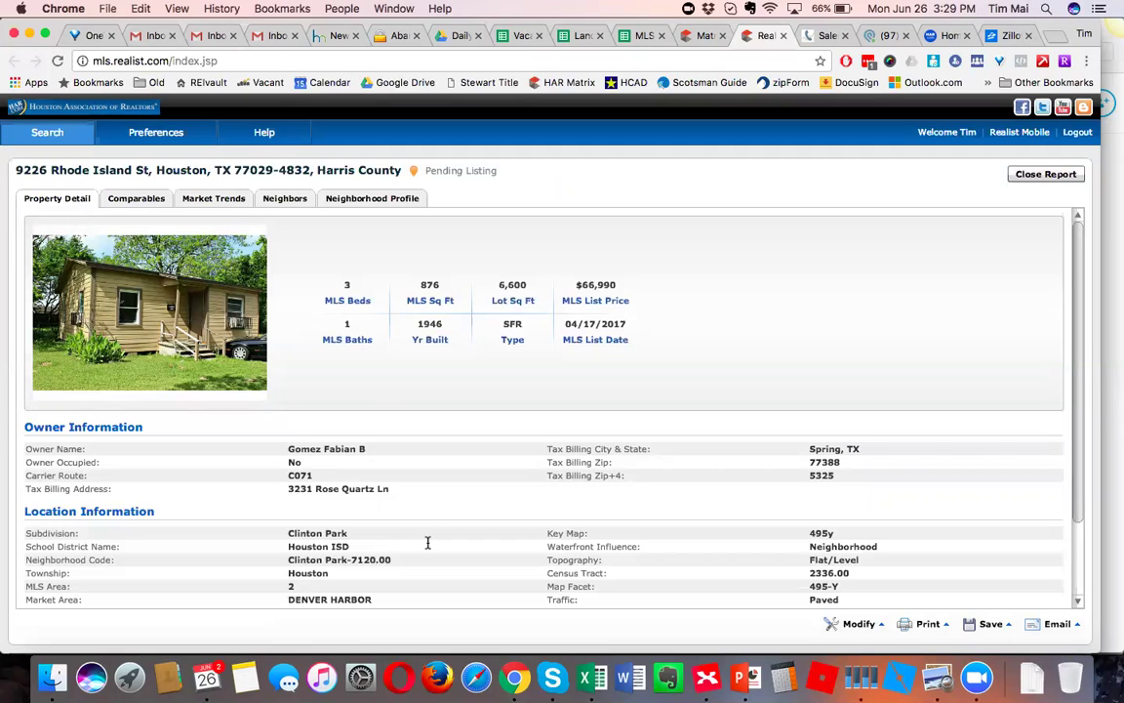
Scroll the Realist report and highlight the bedroom count, 1 bath and 876 sq ft.
drag(1080, 307, 1079, 397)
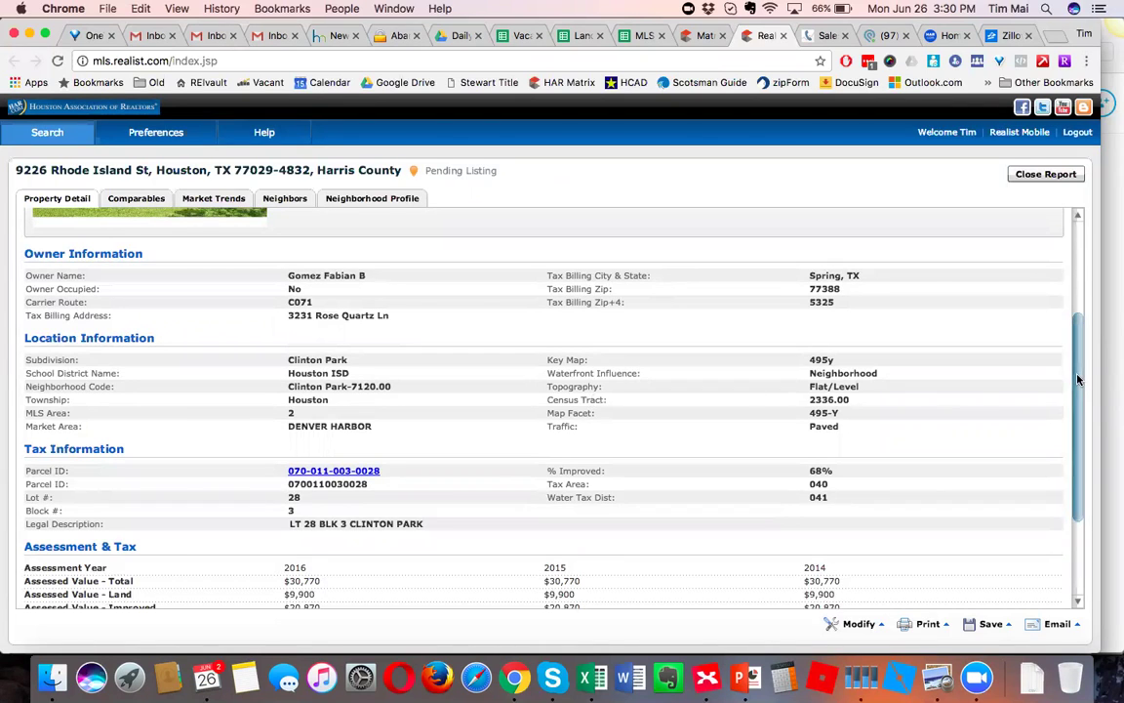
scroll(1078, 380, down, 3)
drag(1081, 453, 1080, 493)
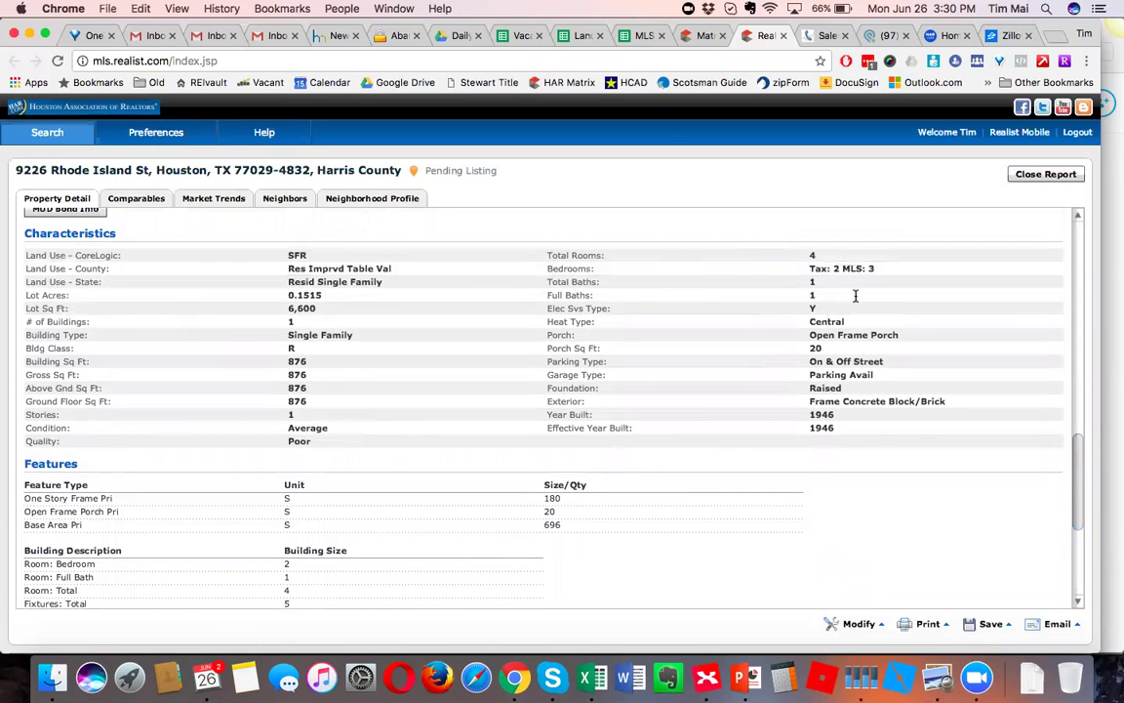
drag(831, 264, 840, 263)
click(854, 268)
drag(823, 282, 795, 281)
drag(313, 357, 273, 358)
Highlight year built 1946, lot size 6,600 and subdivision Clinton Park, then return to XMind.
double_click(812, 413)
drag(289, 308, 337, 308)
drag(287, 427, 326, 430)
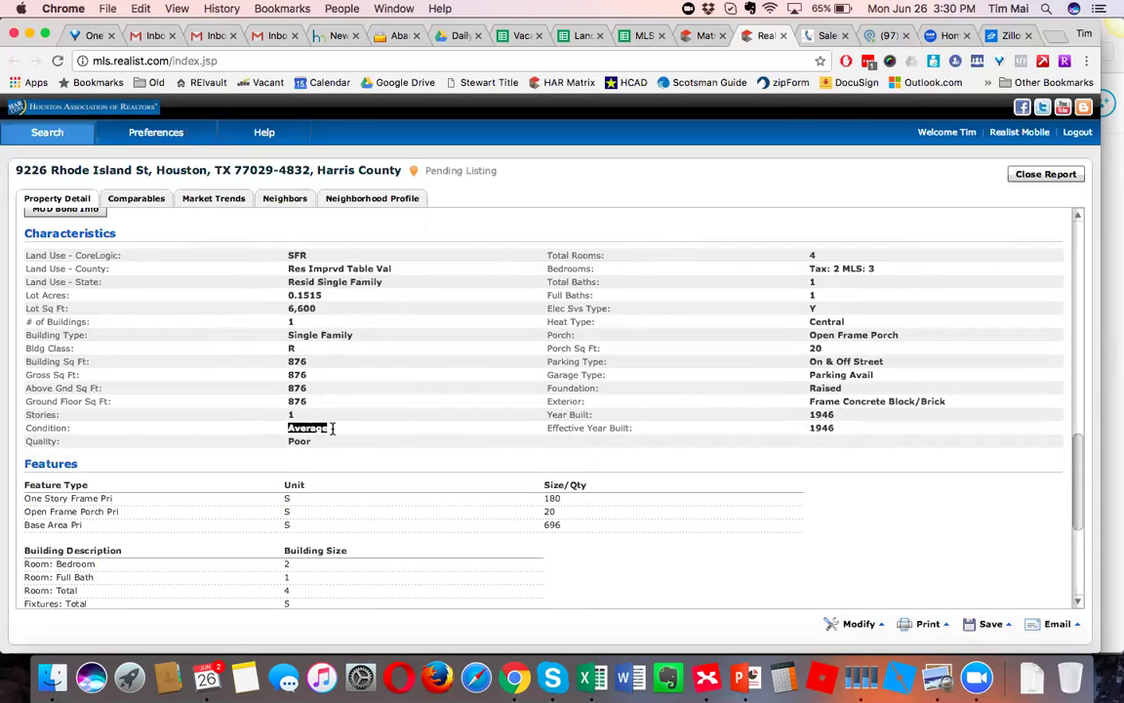
click(332, 427)
drag(1081, 435, 1079, 278)
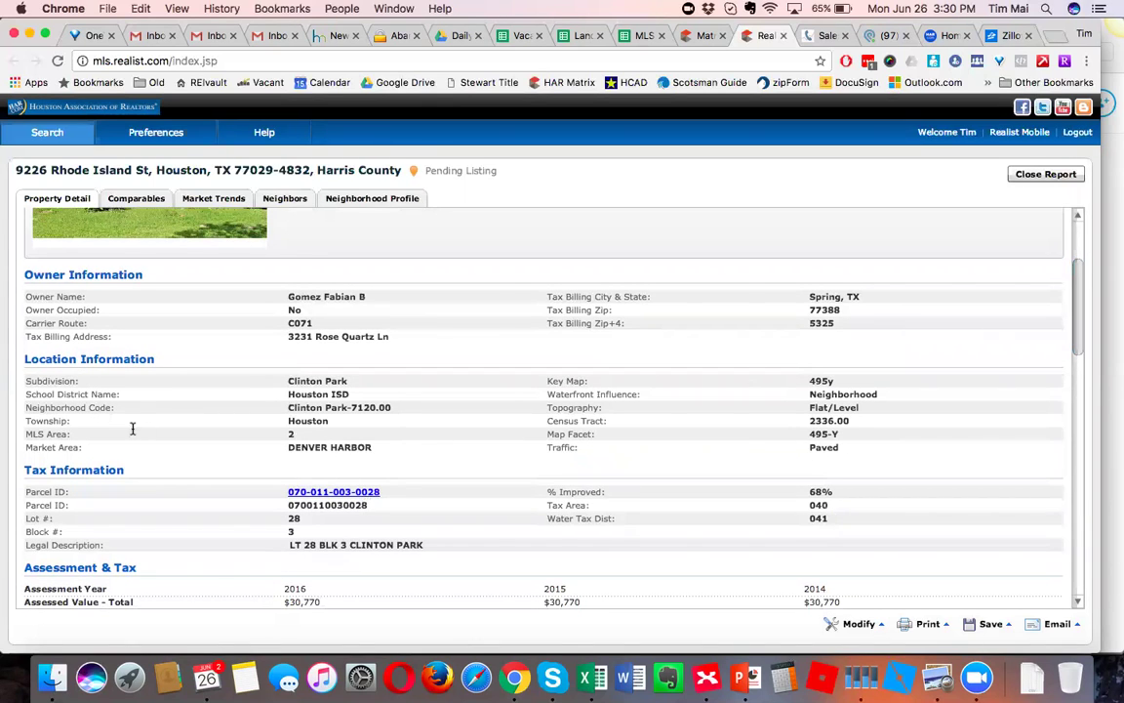
drag(288, 382, 347, 382)
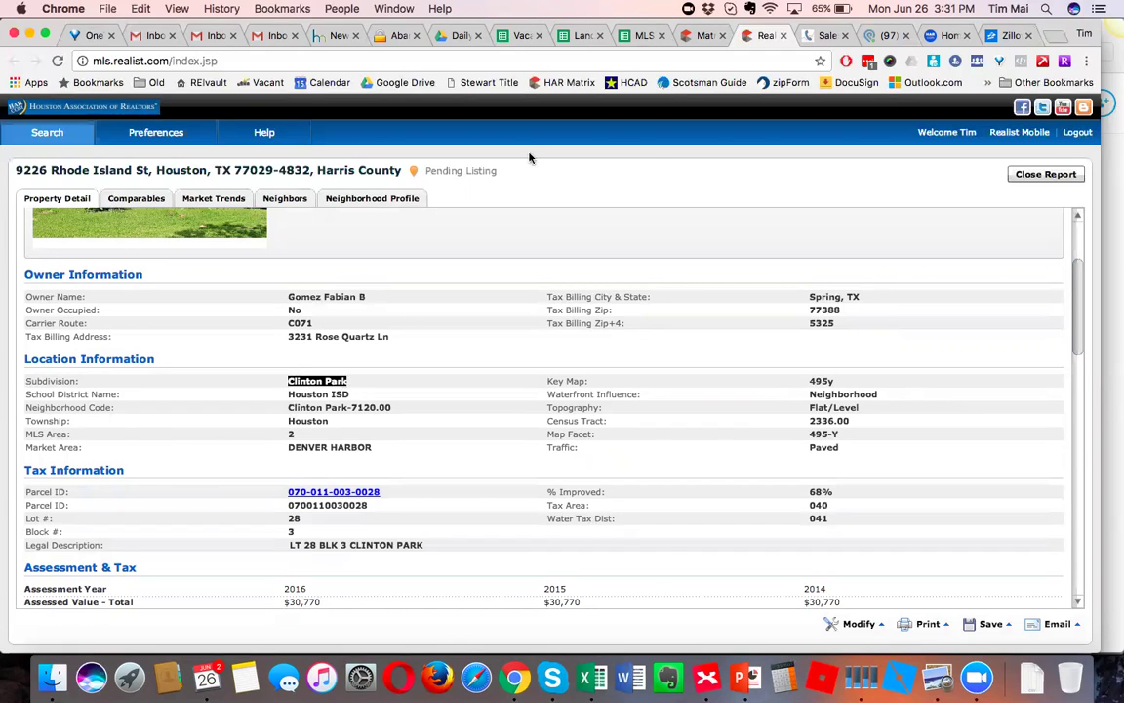
click(706, 676)
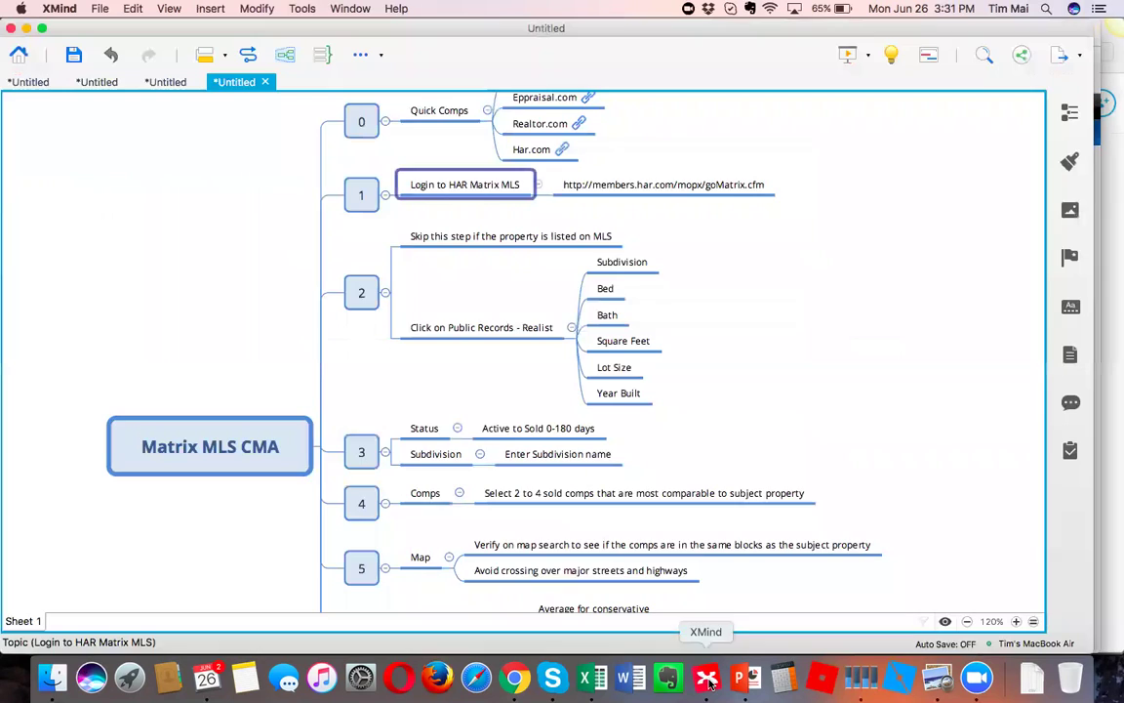
click(641, 263)
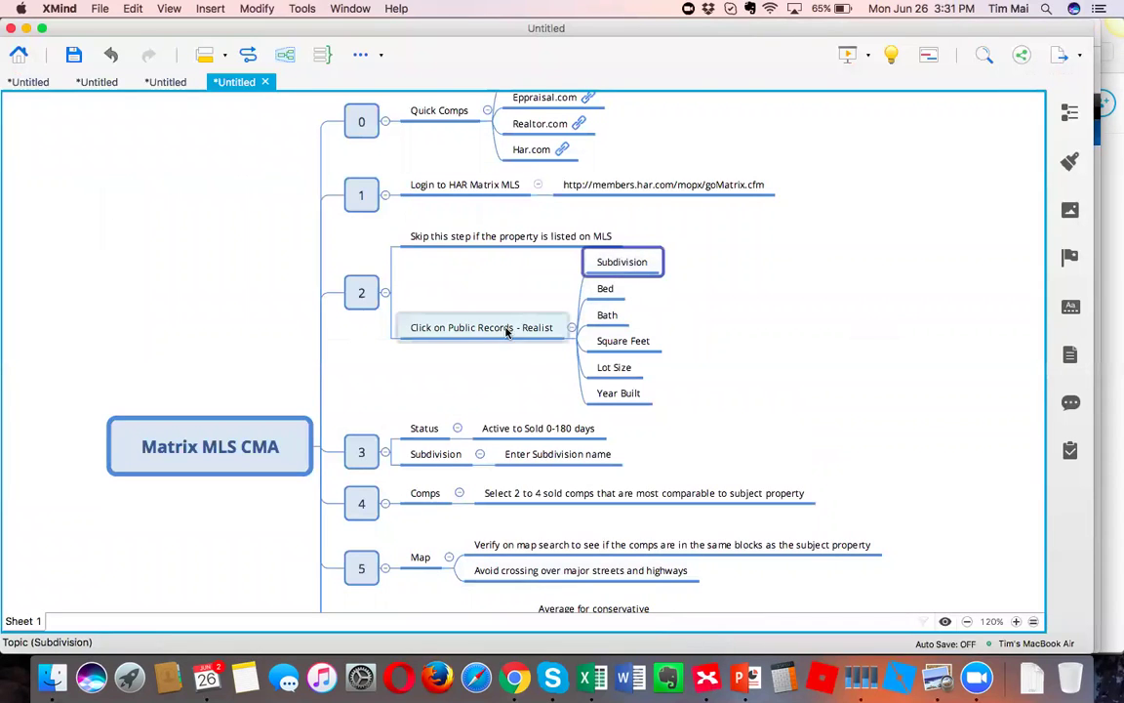
click(611, 288)
click(624, 316)
click(652, 339)
click(636, 368)
click(645, 395)
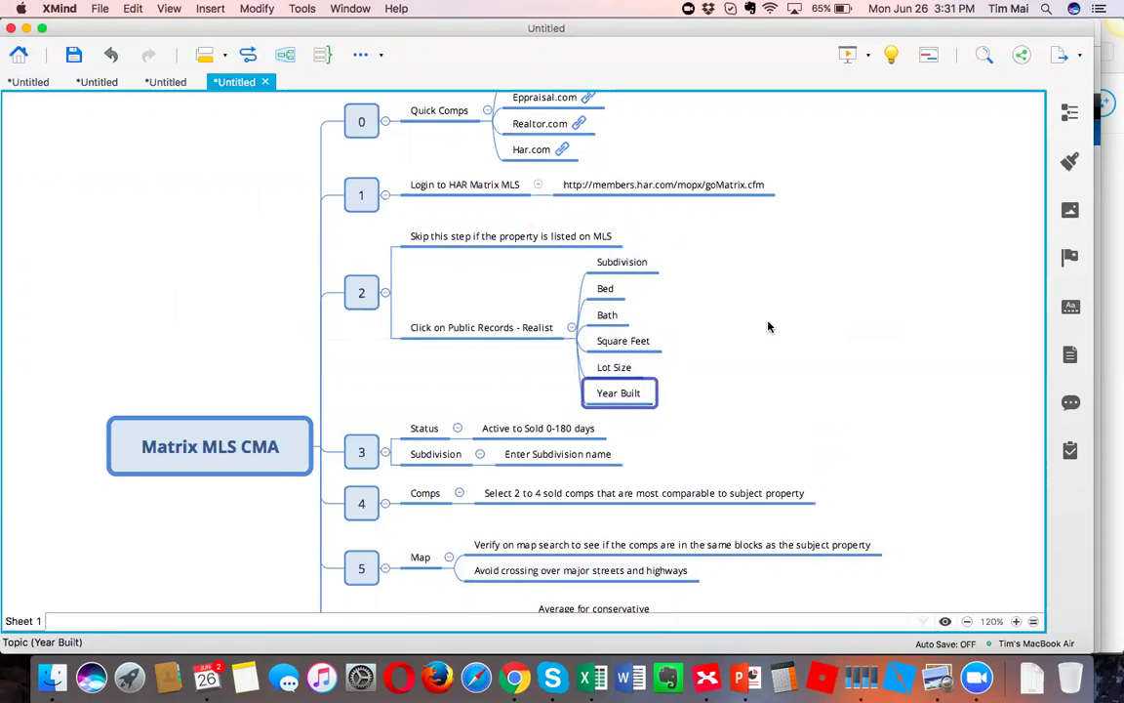
click(777, 355)
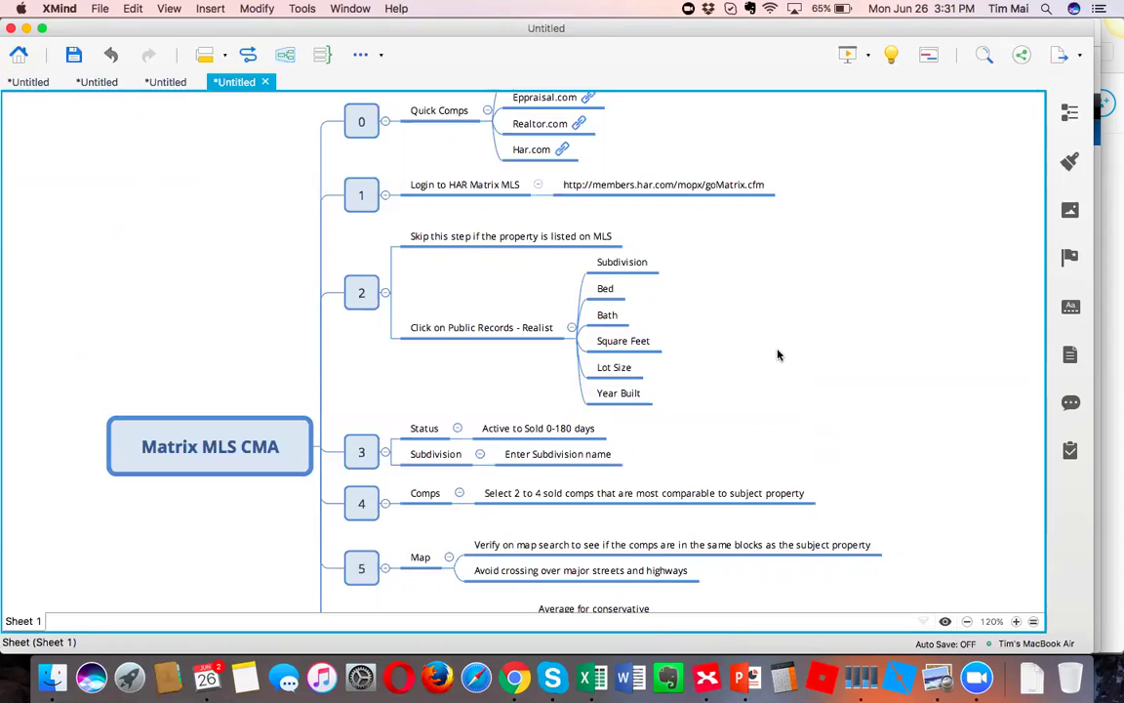
scroll(778, 354, down, 3)
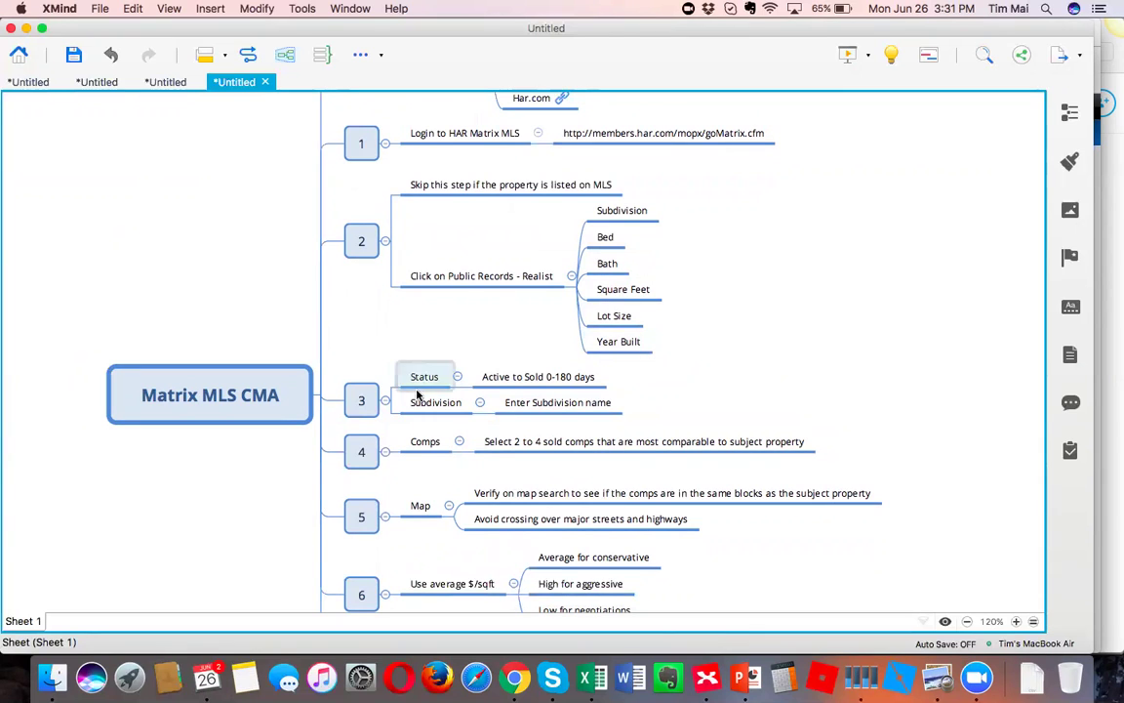
click(640, 212)
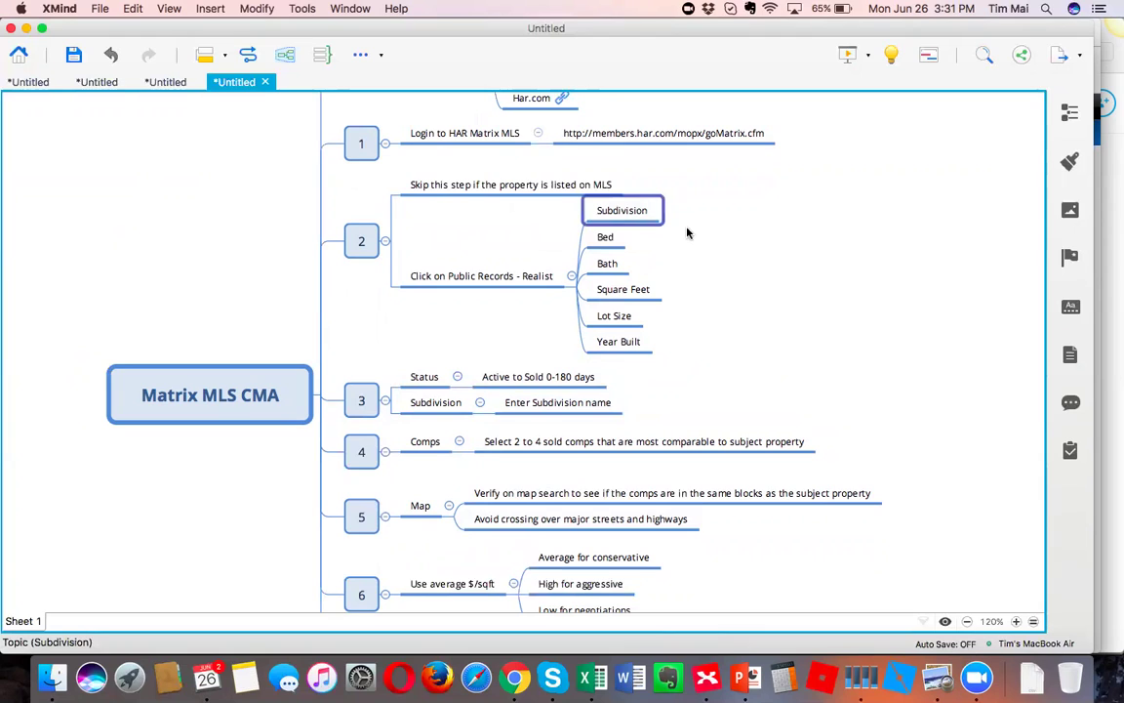
Add Clinton Park under Subdivision and 3 under Bed, undoing two accidental label overwrites.
key(Tab)
text(C)
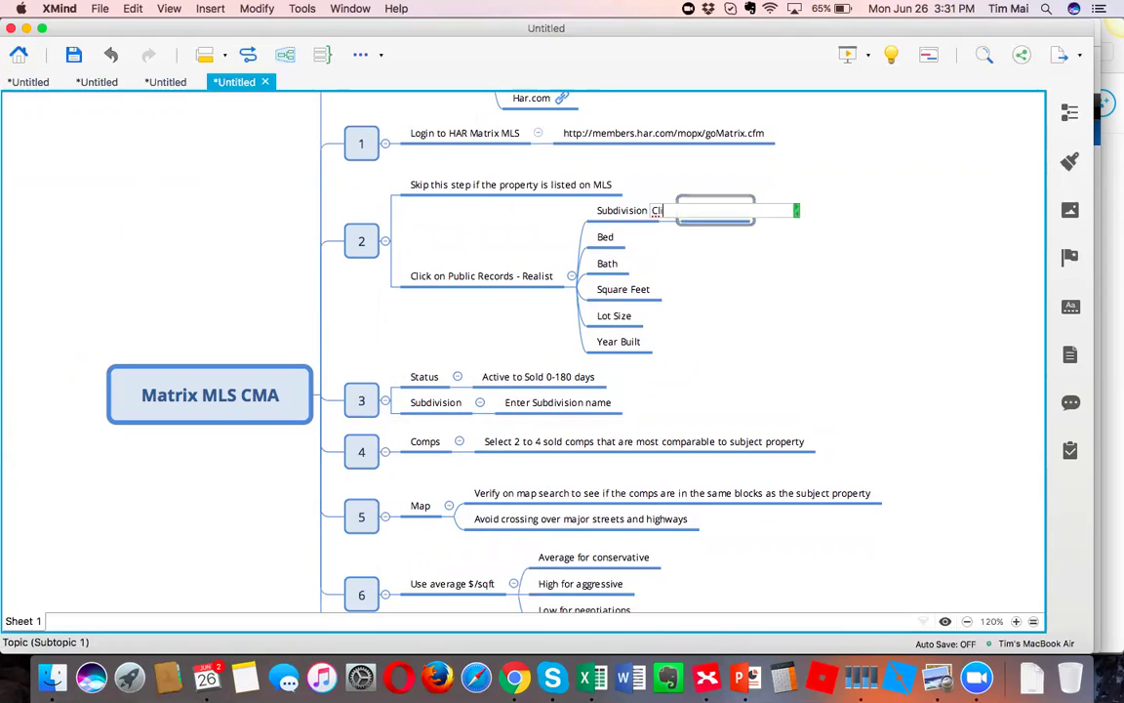
text(linton Park)
key(Return)
click(618, 238)
key(Tab)
text(3)
click(622, 264)
text(1)
click(644, 291)
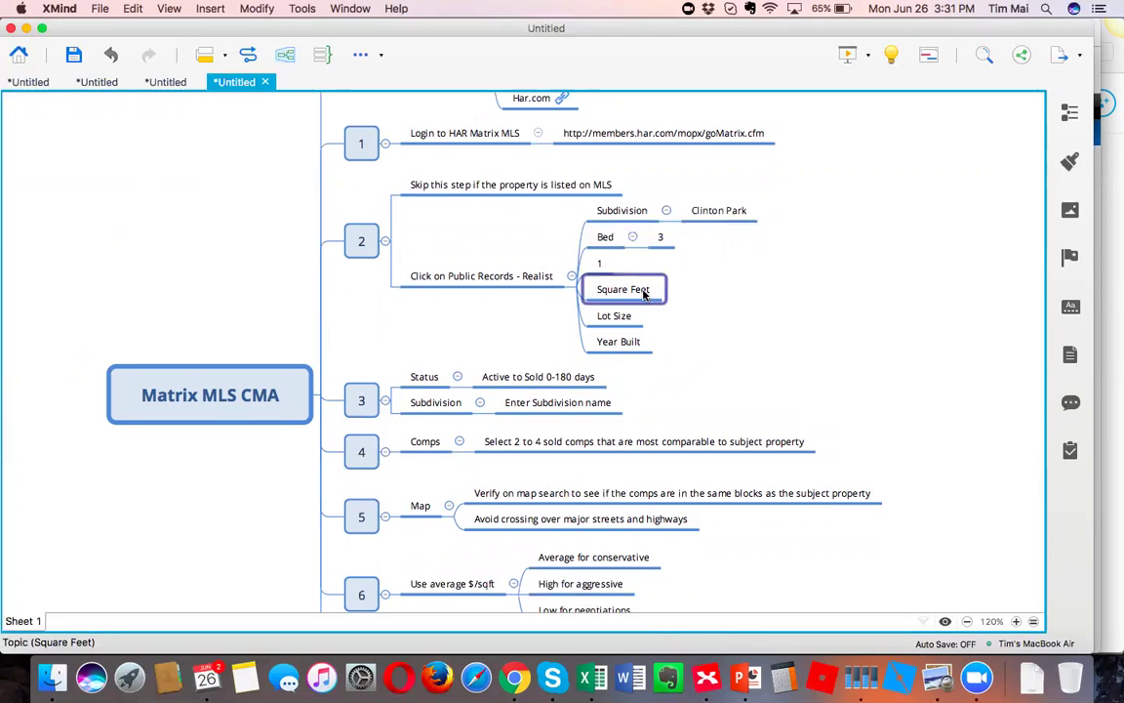
text(876)
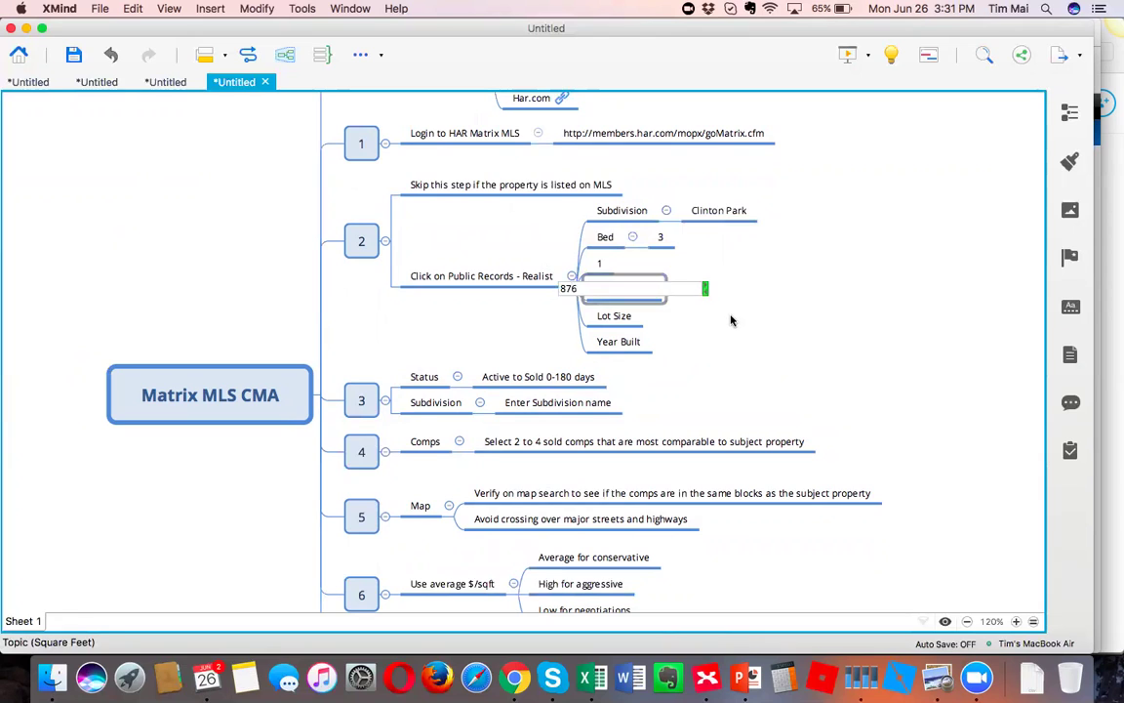
click(732, 320)
key(super+z)
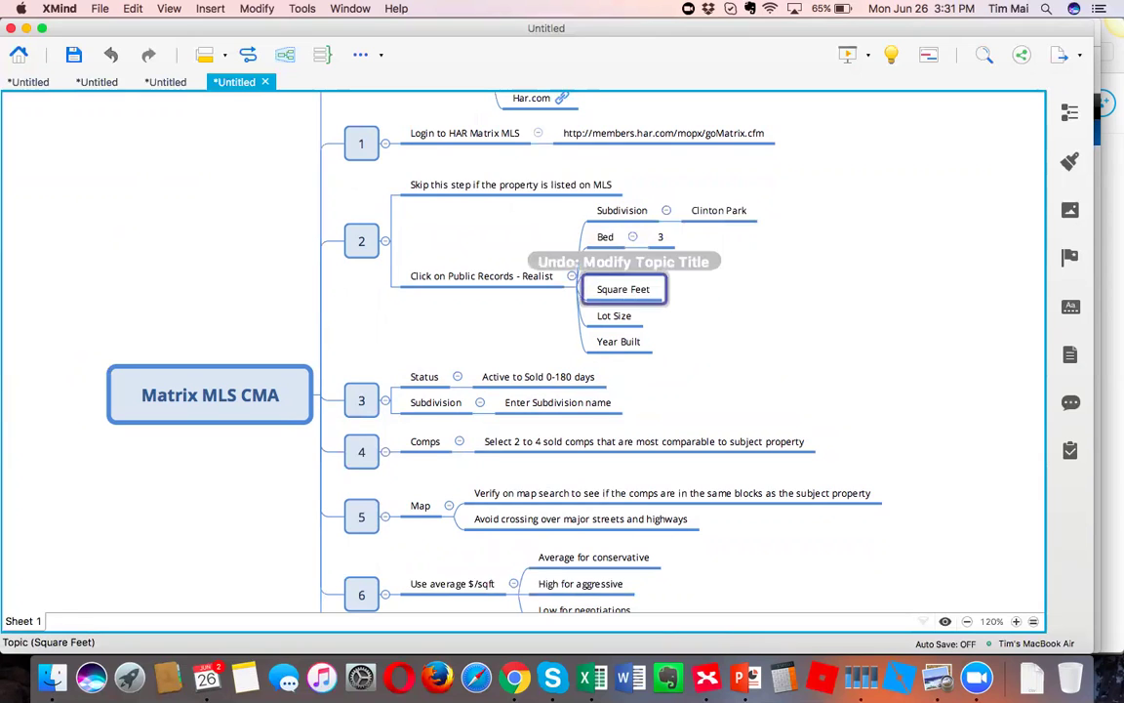
key(super+z)
Add 1 under Bath, 876 under Square Feet and 6,000 under Lot Size.
key(Tab)
text(1)
click(644, 291)
key(Tab)
text(976)
key(BackSpace)
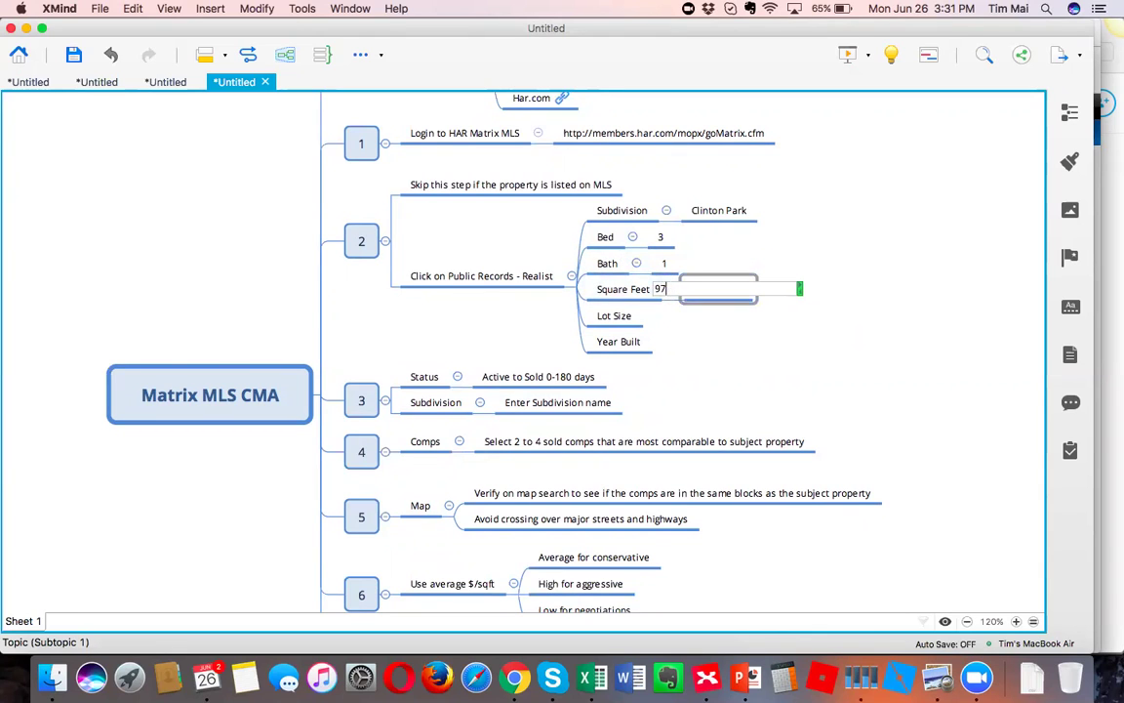
key(Return)
click(616, 315)
key(Tab)
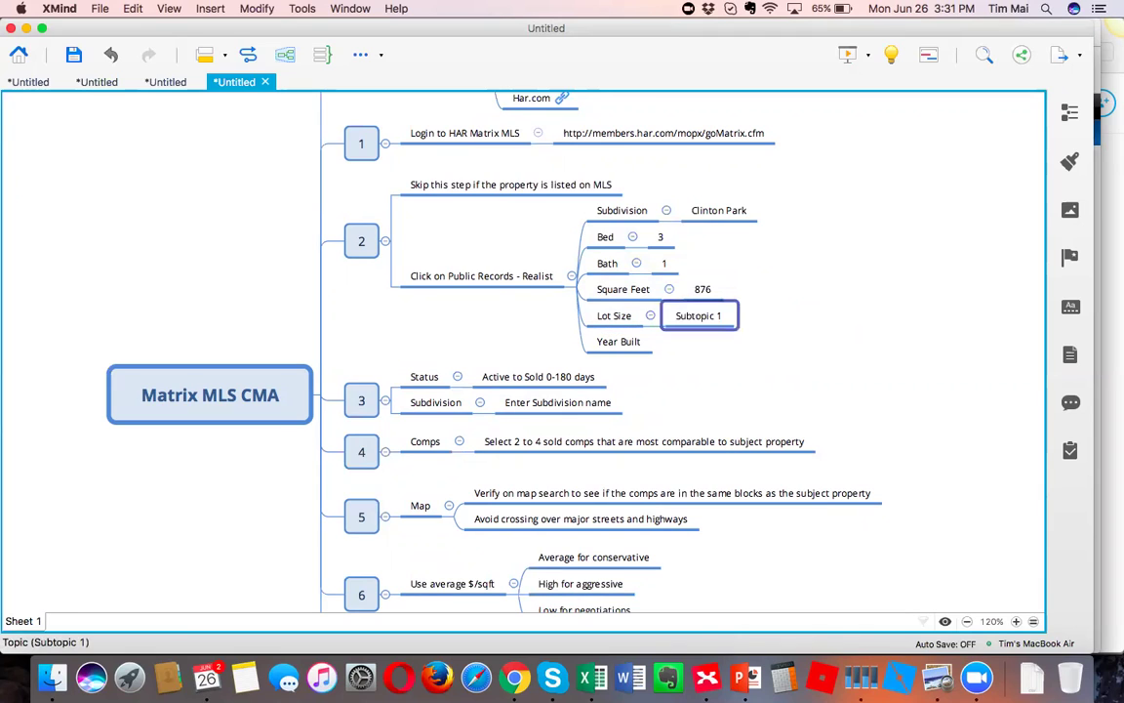
text(6,000)
key(Return)
Add 1945 under Year Built, then bring the Realist report back in Chrome.
click(621, 341)
key(Tab)
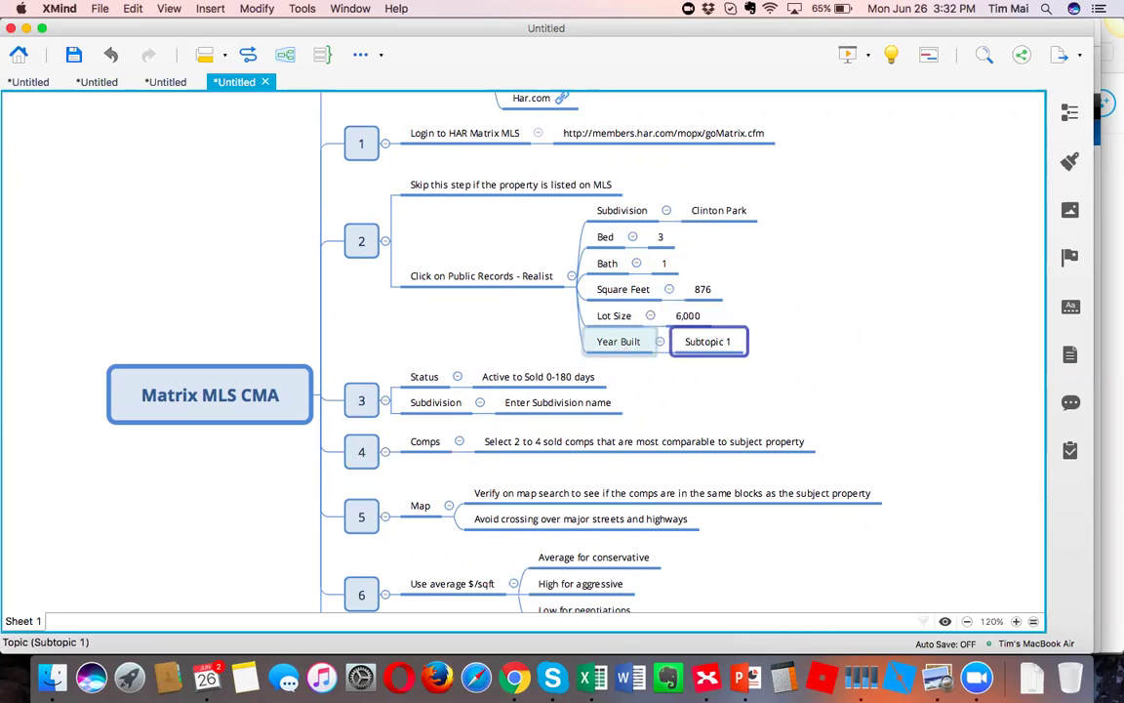
text(1945)
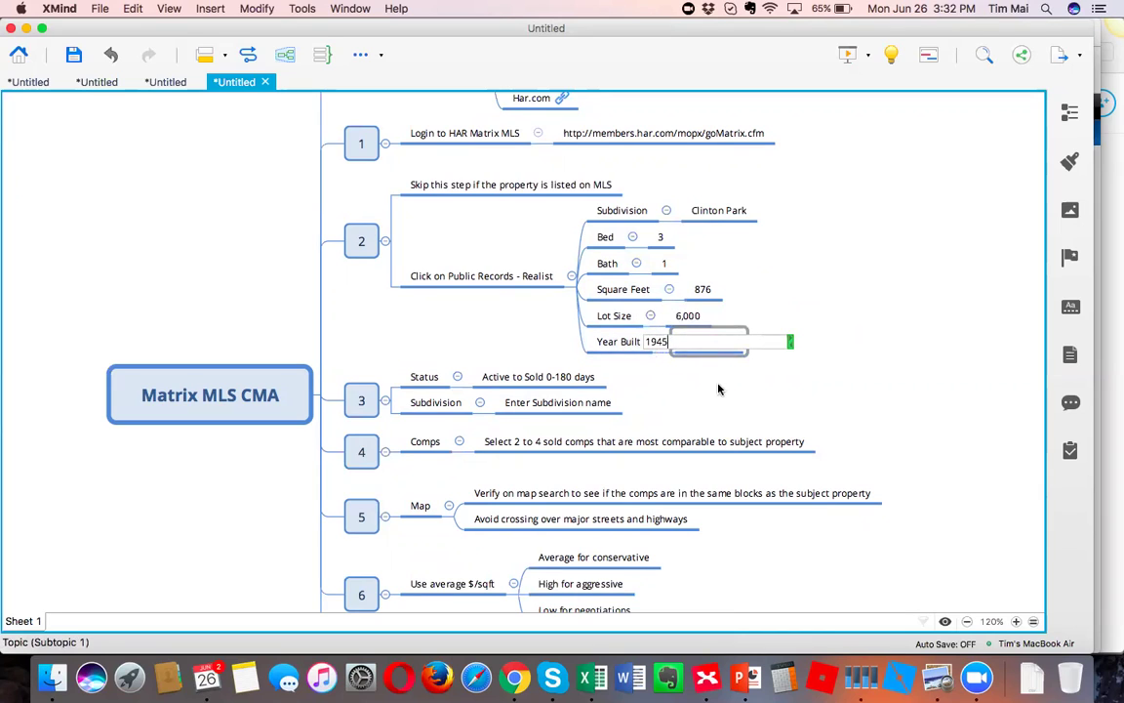
click(719, 380)
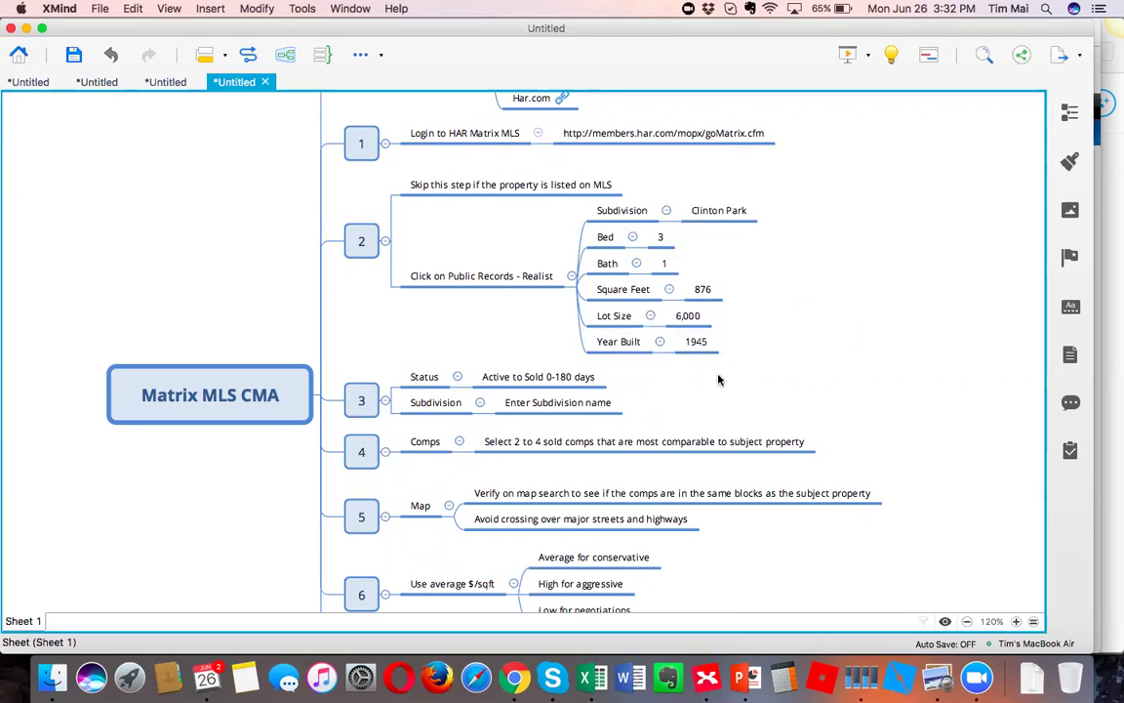
click(515, 681)
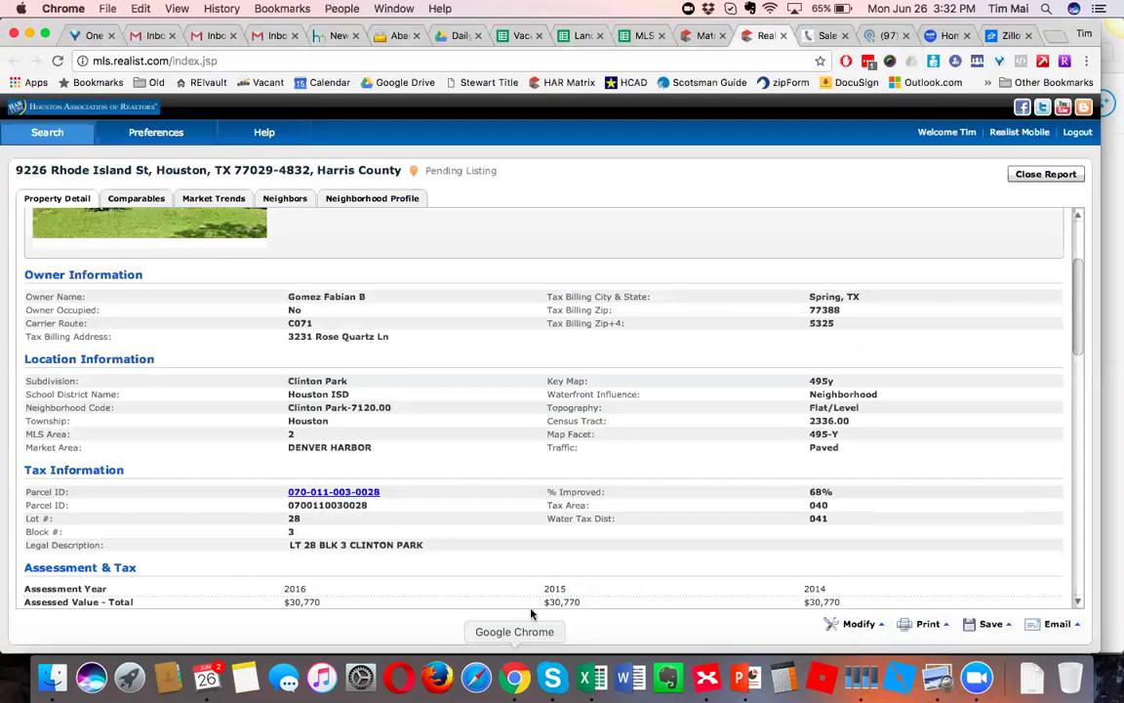
Verify Realist's 6,600 lot and 1946 year built, then edit XMind's Year Built value.
scroll(490, 412, down, 3)
scroll(492, 413, down, 15)
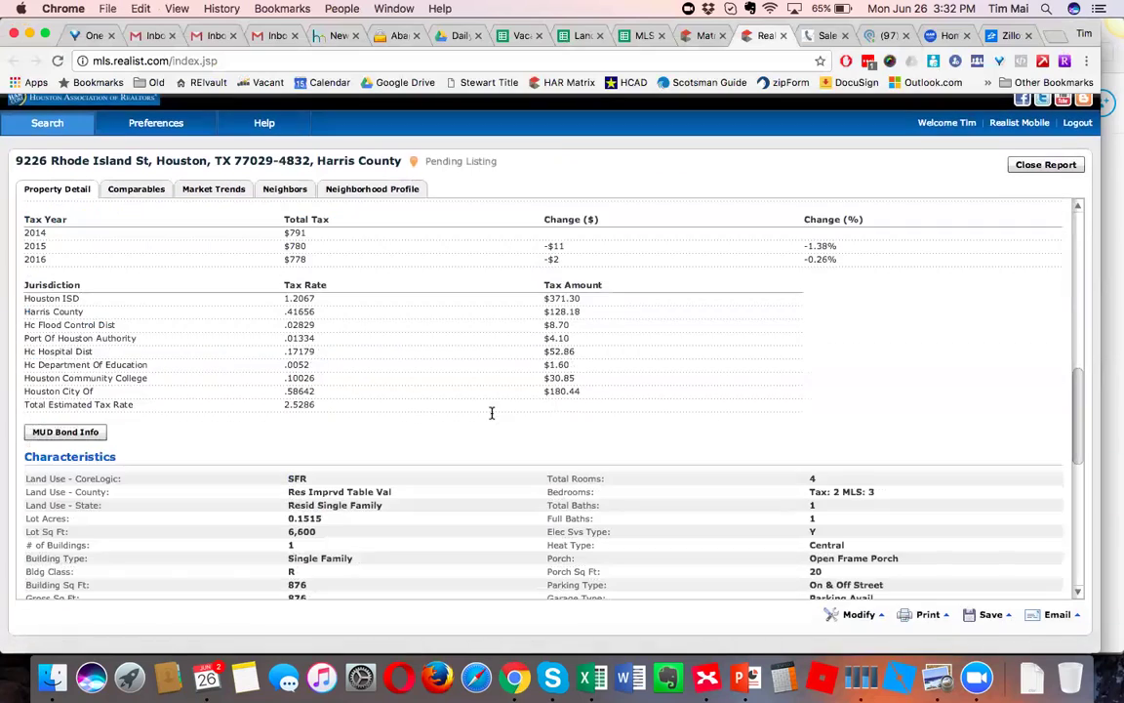
scroll(491, 411, up, 20)
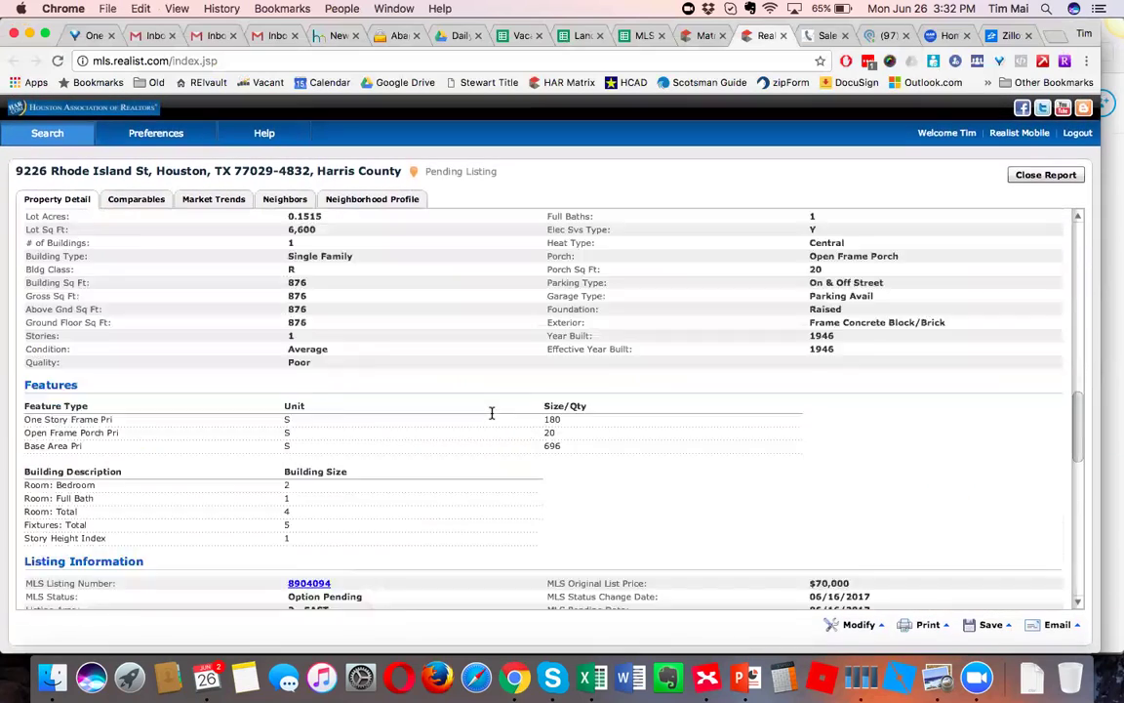
drag(1080, 260, 1080, 402)
drag(318, 368, 279, 371)
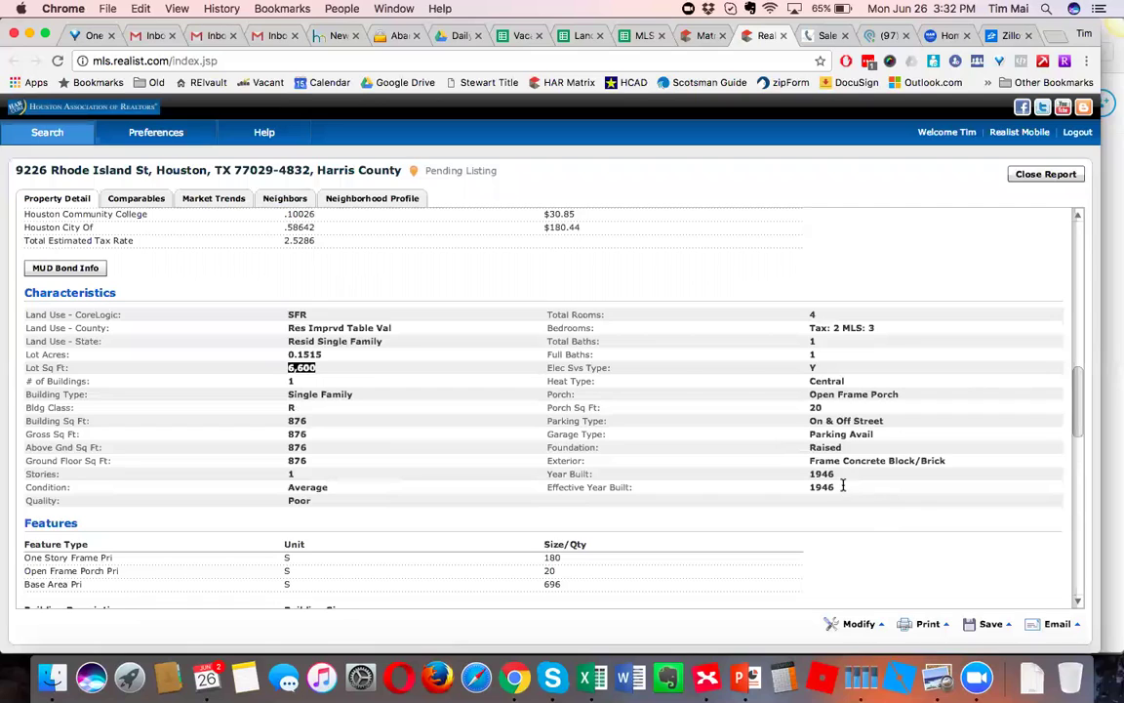
drag(843, 485, 819, 486)
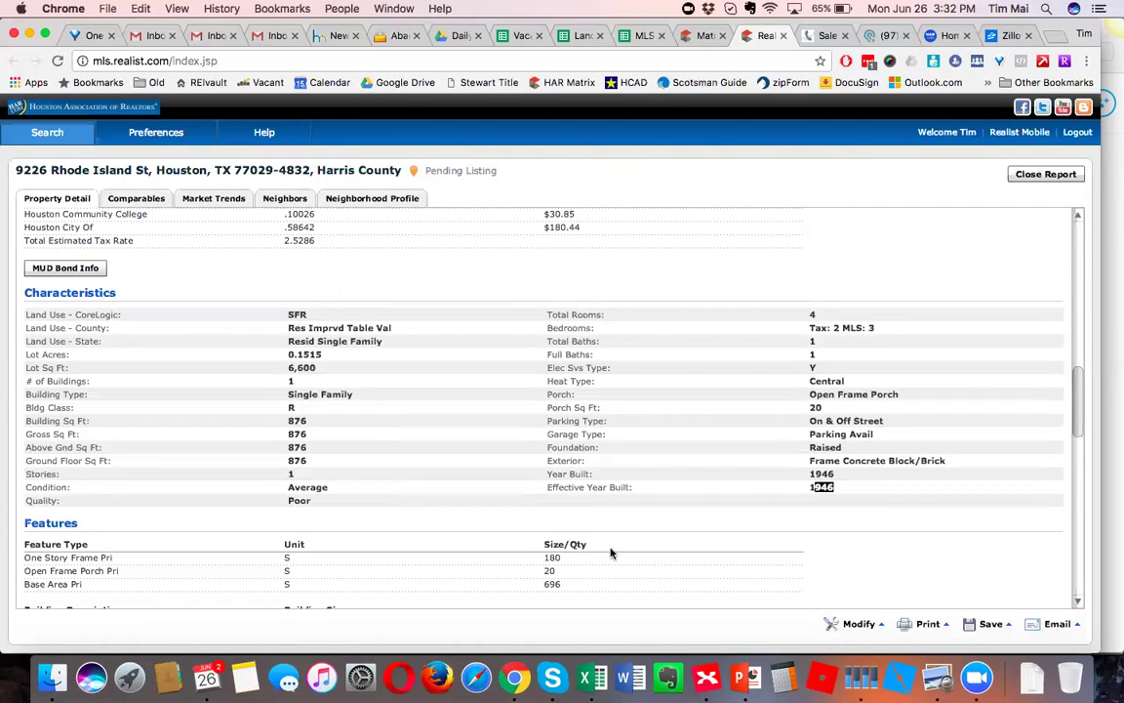
click(707, 677)
click(699, 342)
double_click(701, 341)
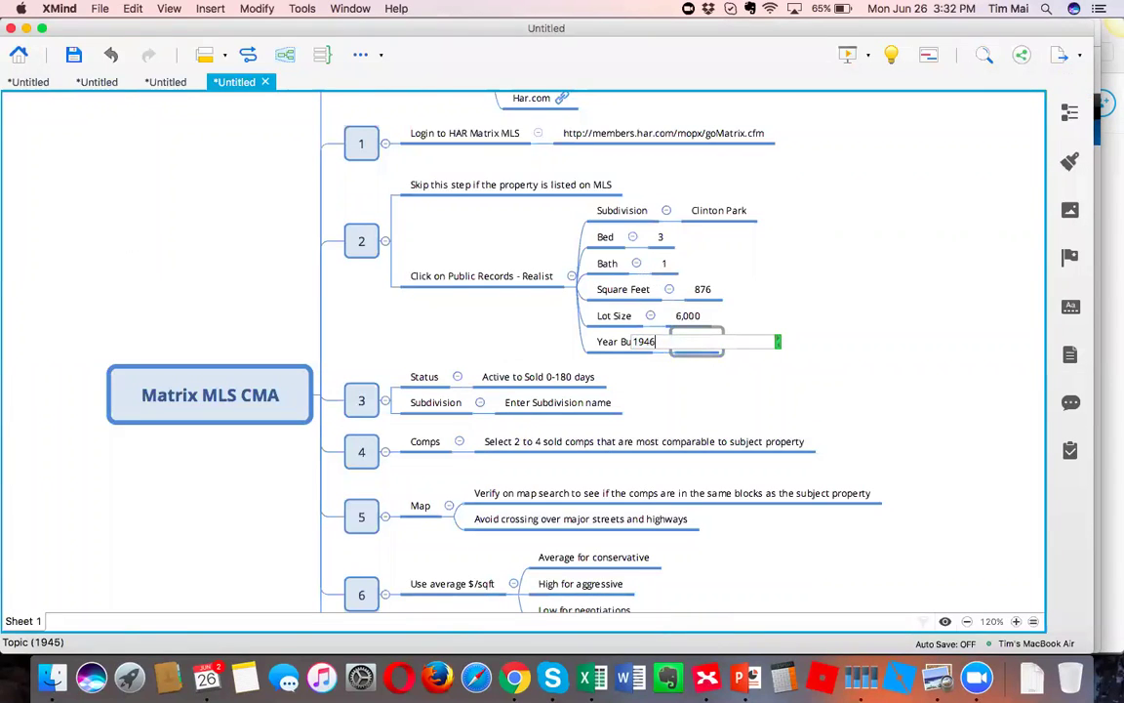
Commit Year Built 1946 and change the Lot Size value from 6,000 to 6,600.
click(688, 316)
double_click(686, 315)
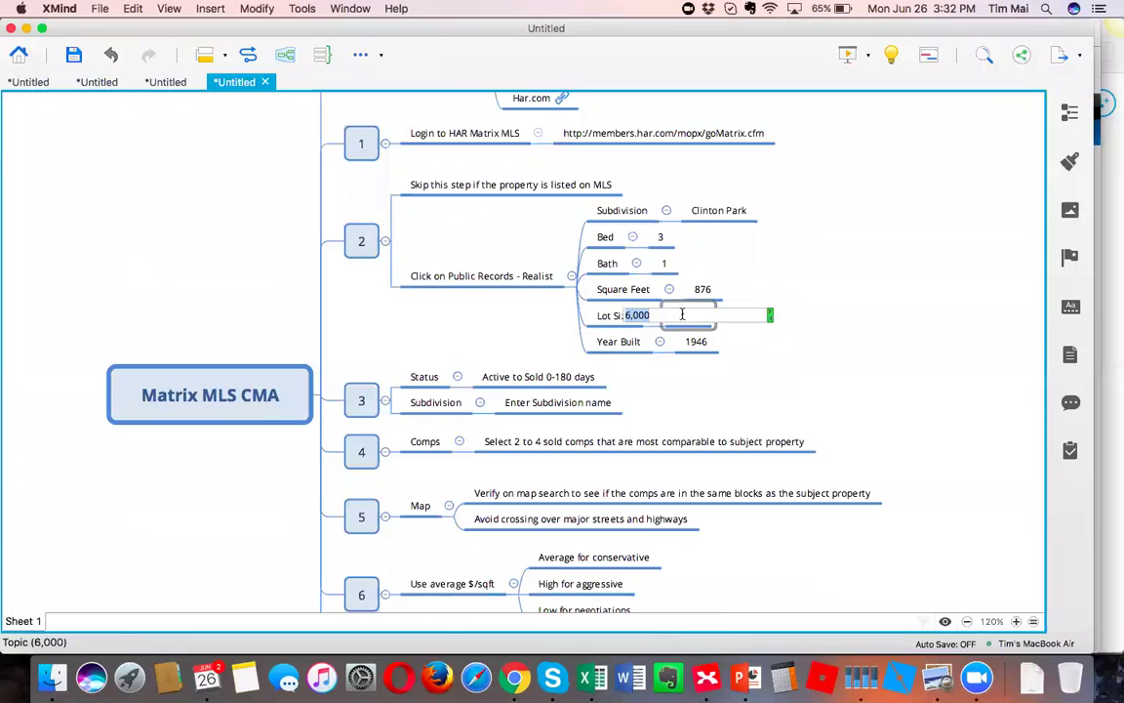
text(6,600)
click(815, 346)
Review each detail value (Clinton Park, 3, 1, 876, 6,600, 1946) and the Active to Sold note.
click(722, 219)
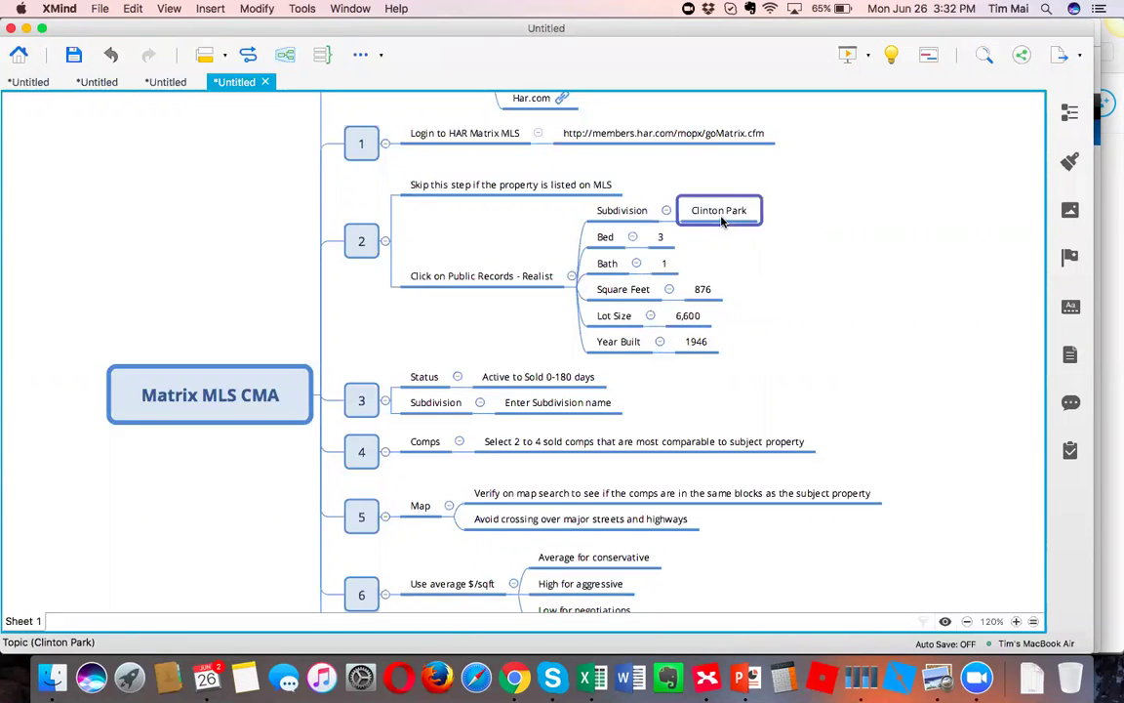
click(666, 238)
click(666, 262)
click(702, 291)
click(700, 318)
click(696, 343)
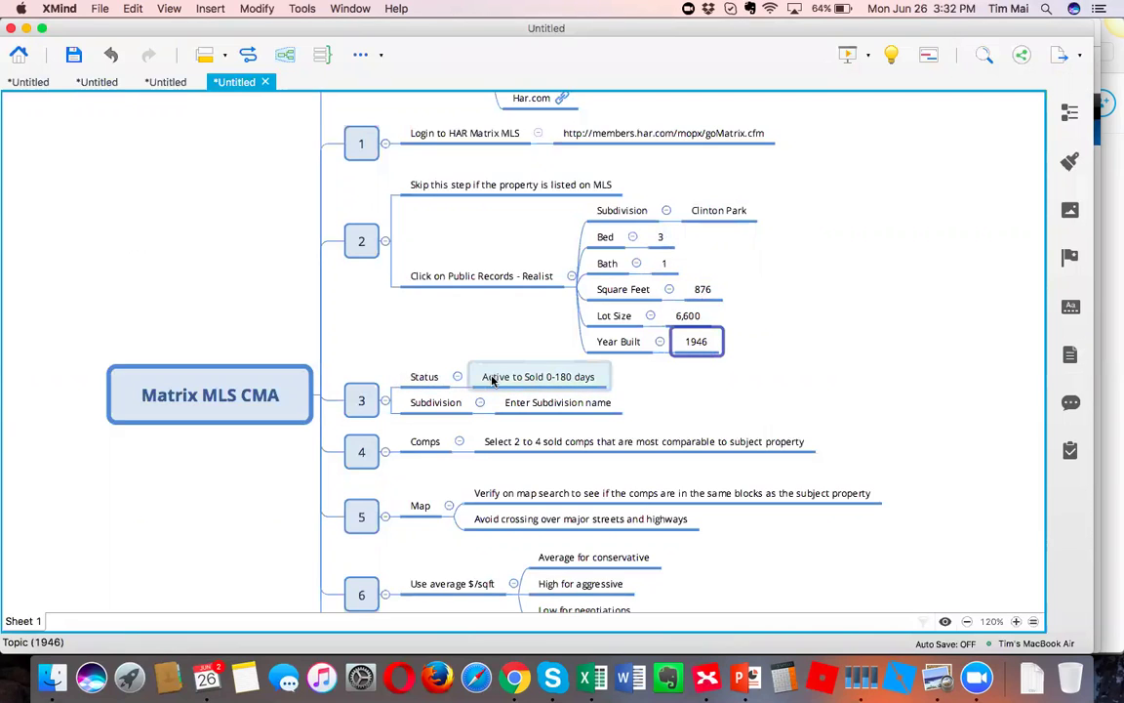
click(527, 380)
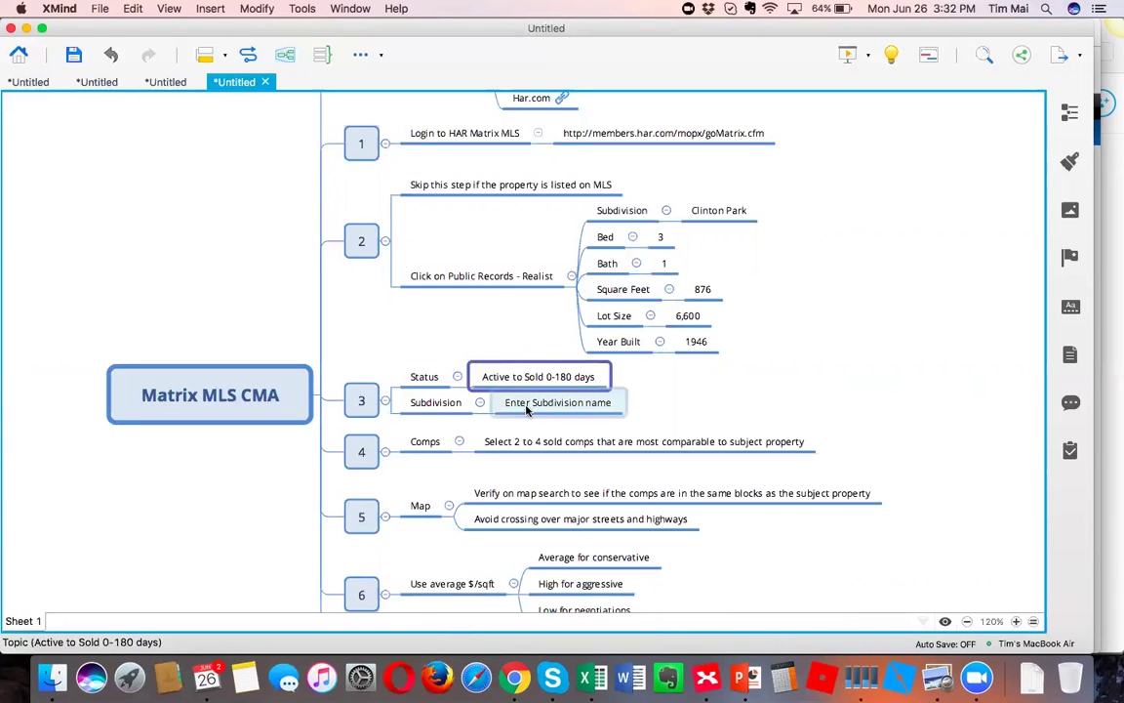
click(730, 390)
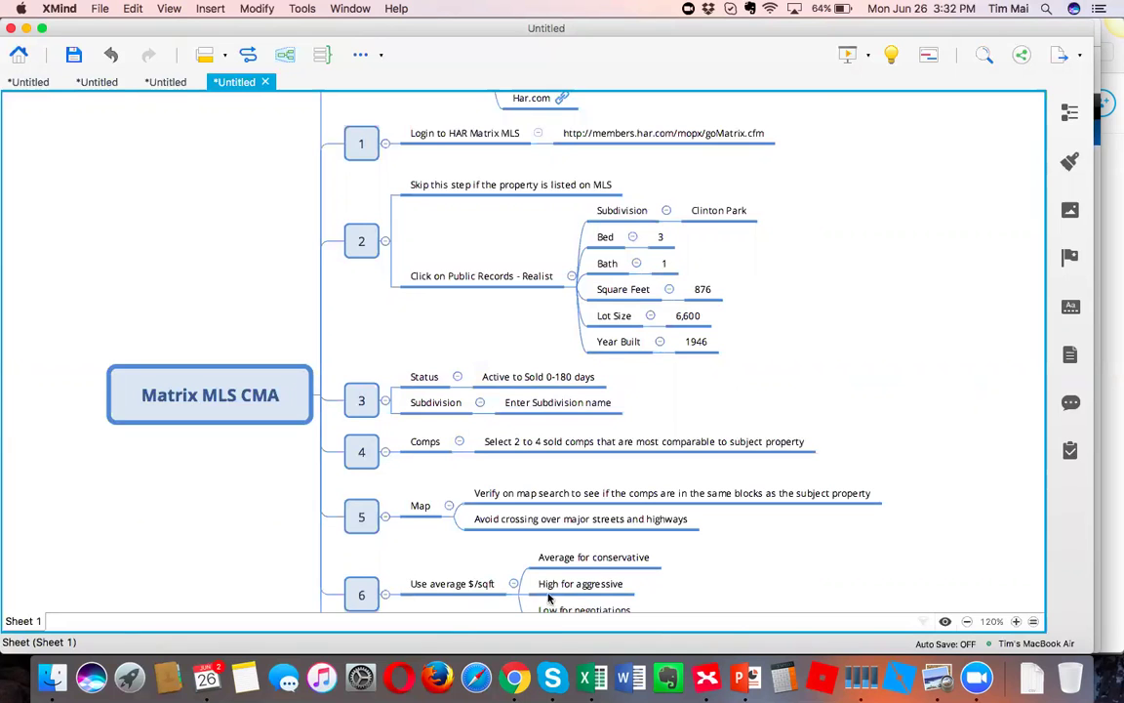
In HAR Matrix, open the single-family Quick search form, then the Classic search form.
click(516, 679)
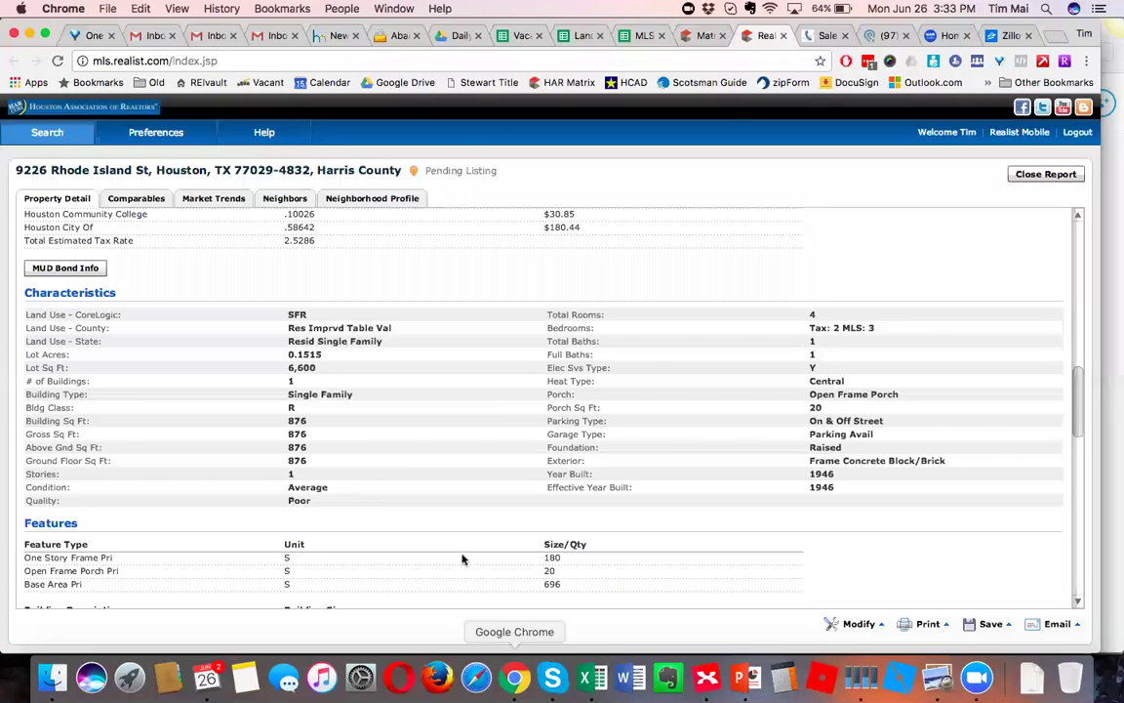
click(700, 36)
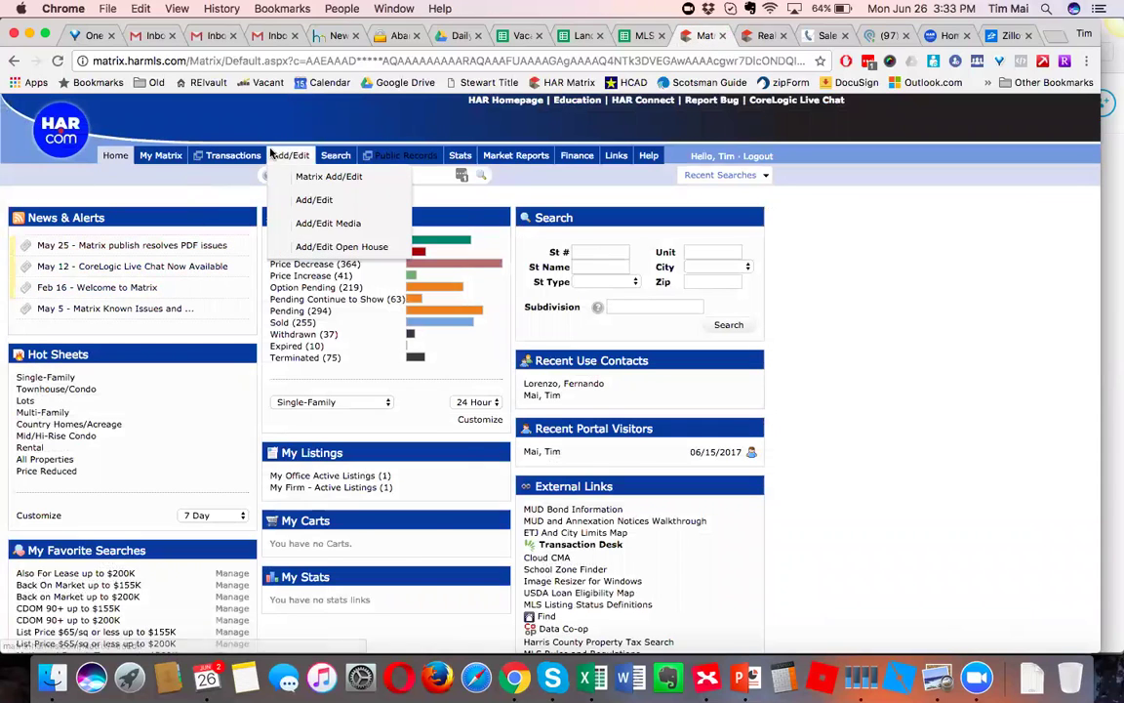
mouse_move(331, 158)
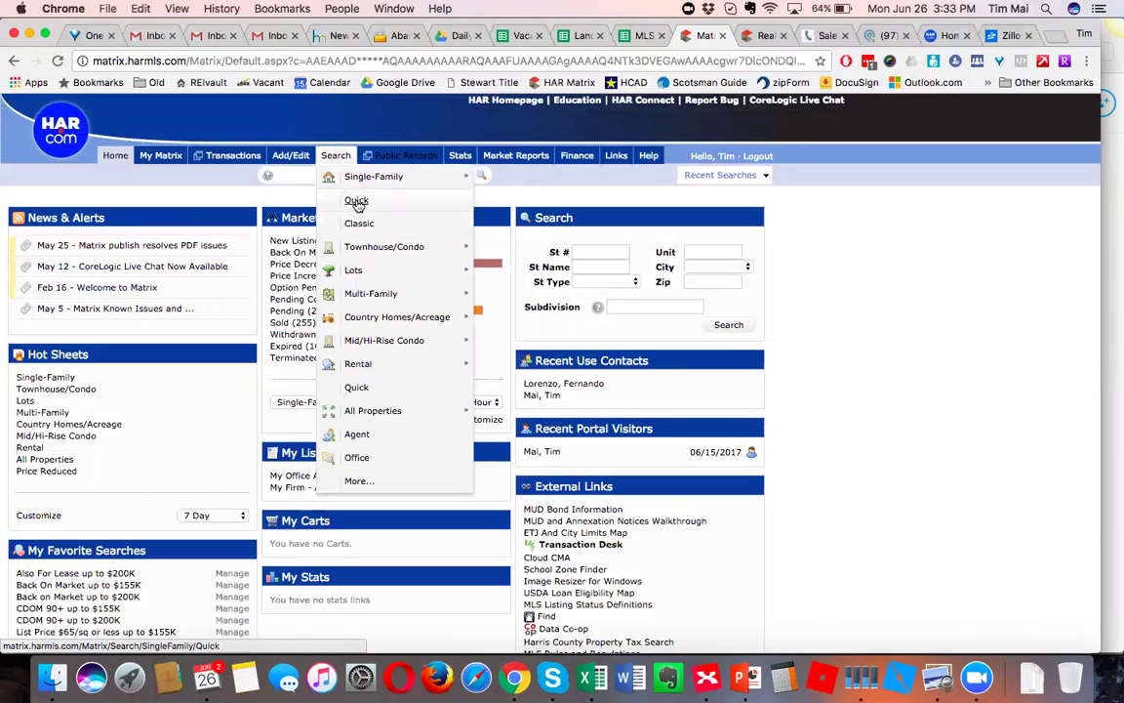
click(357, 202)
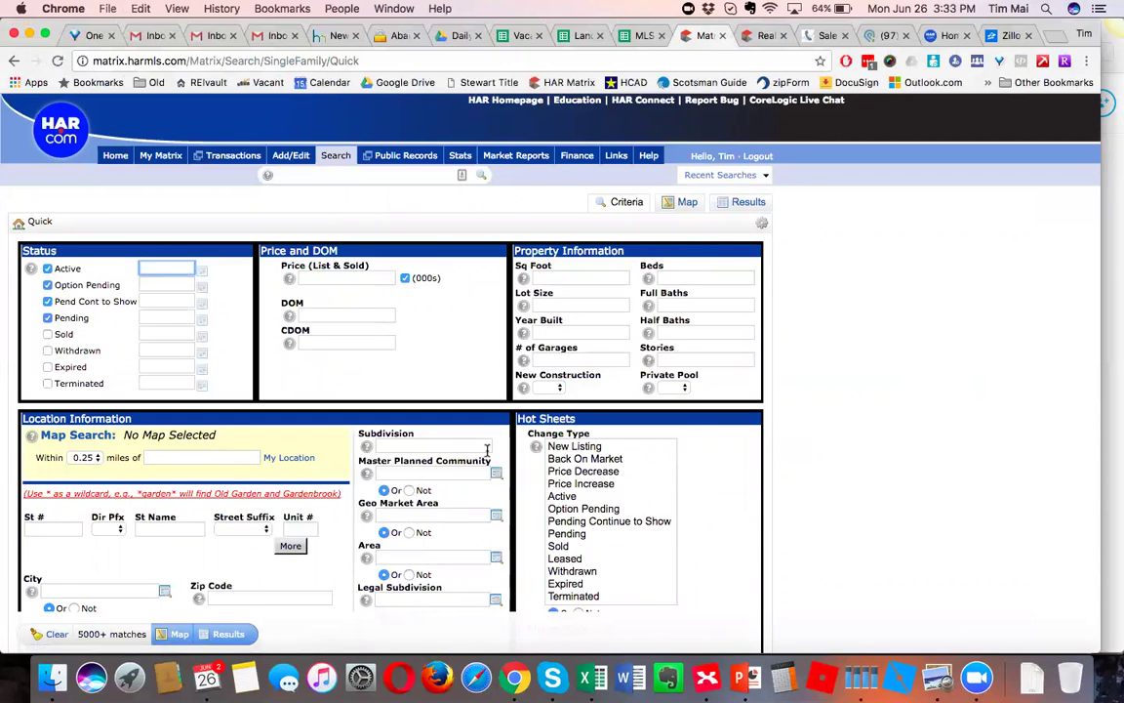
scroll(717, 478, down, 5)
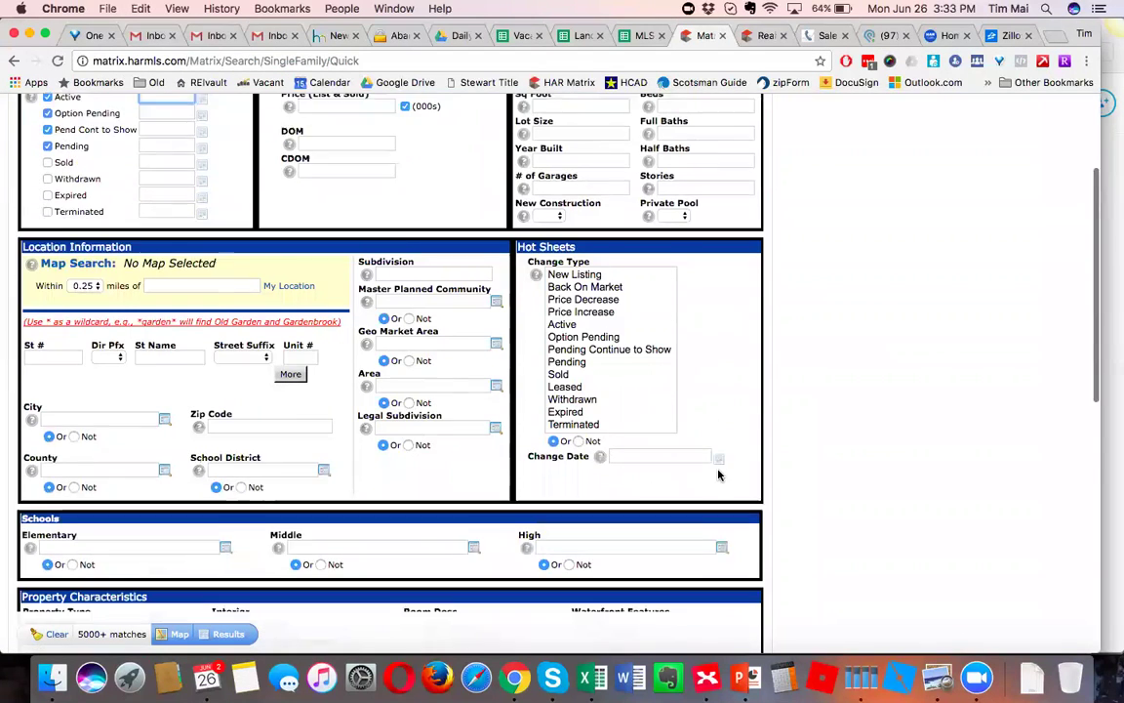
scroll(720, 473, up, 5)
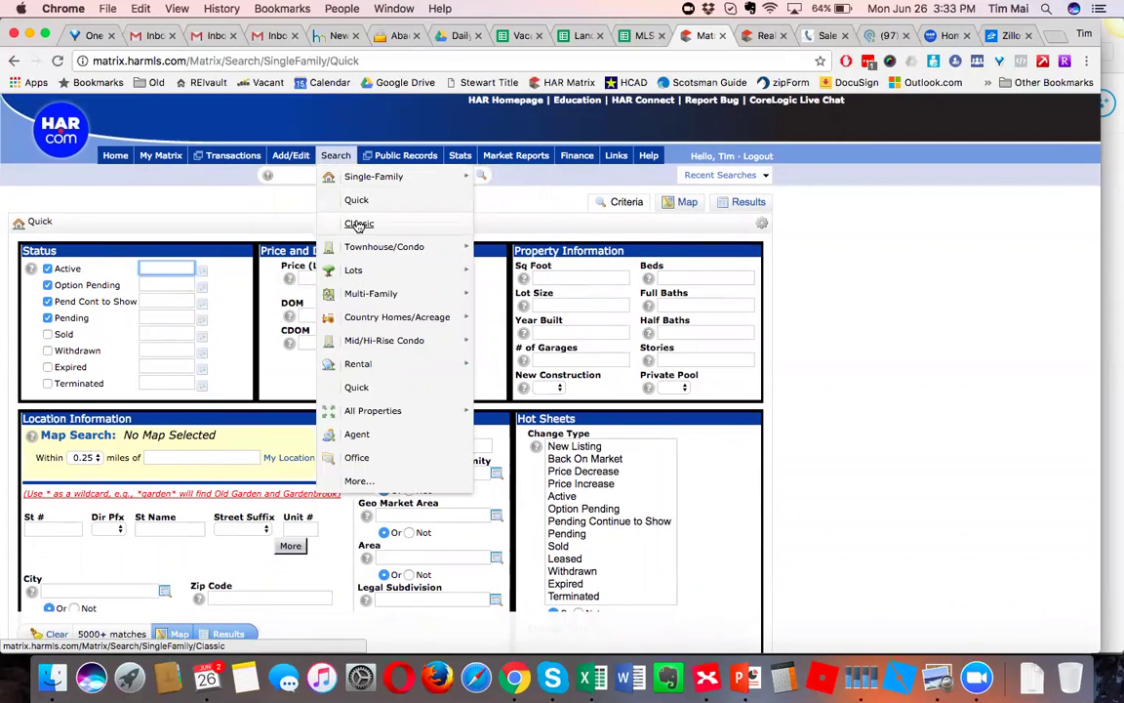
click(358, 224)
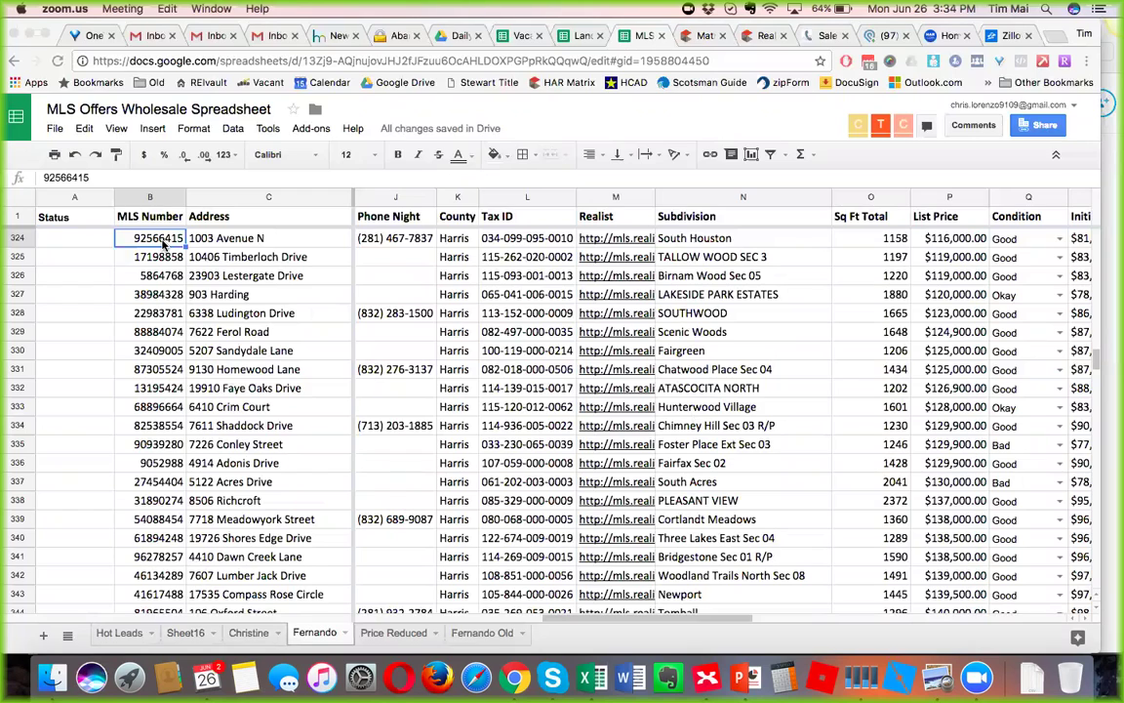
Go from the spreadsheet back to the HAR Matrix Classic single-family search tab.
click(148, 242)
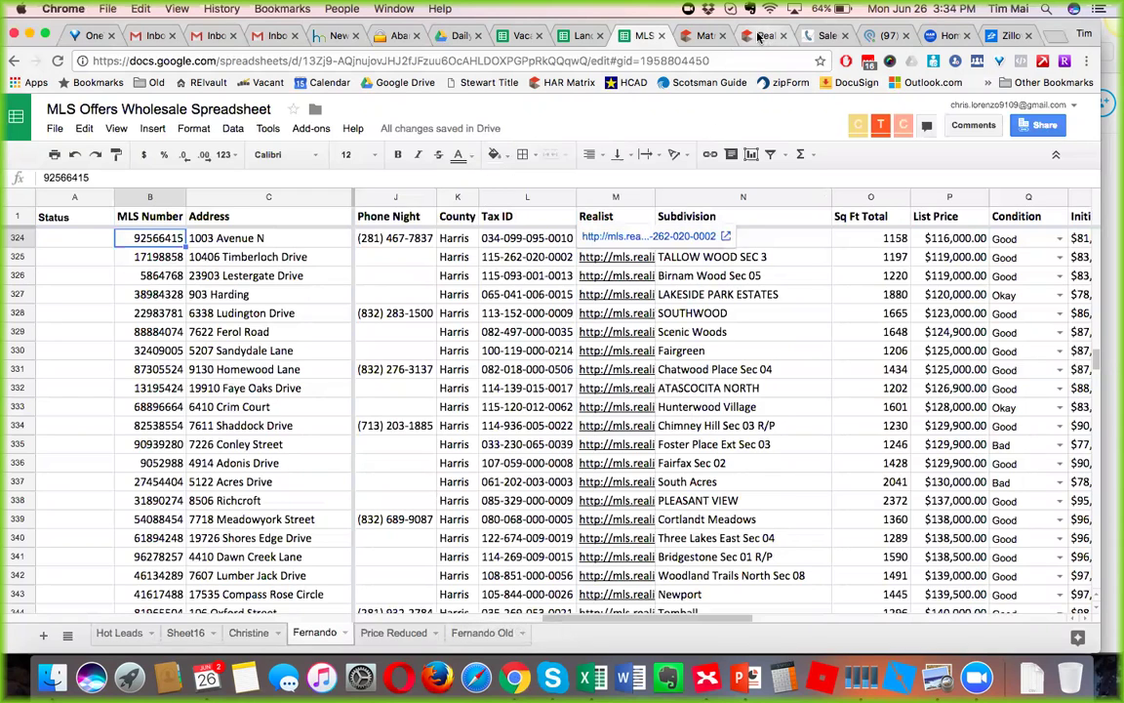
click(701, 37)
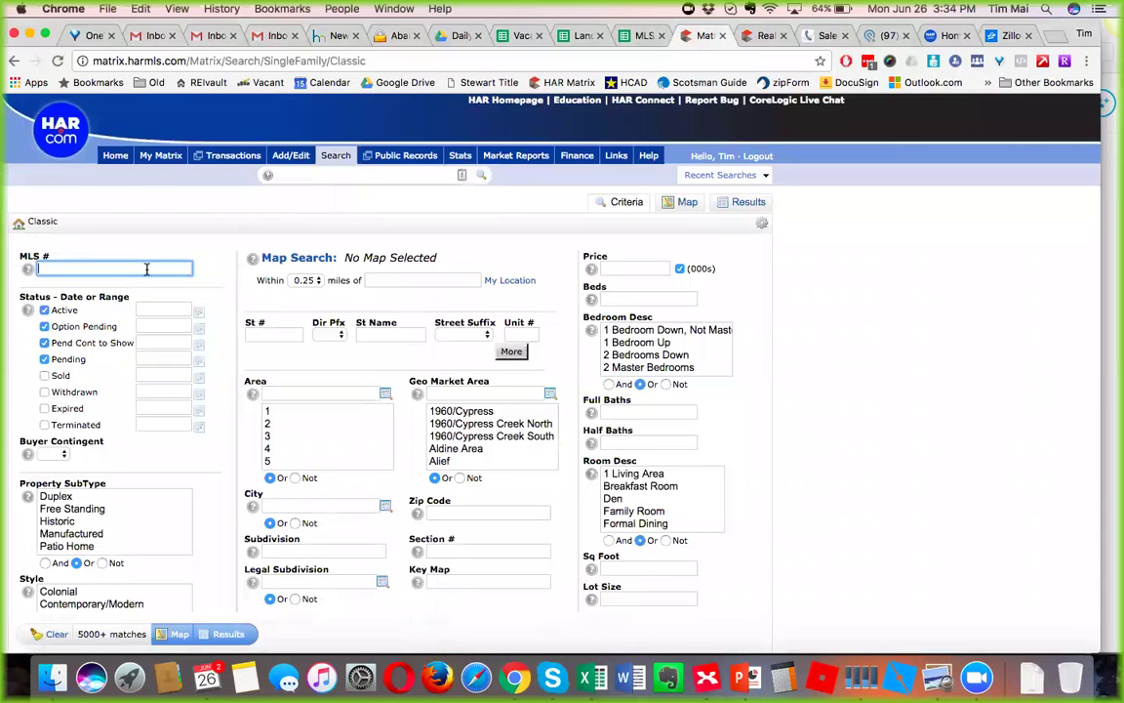
Load the single-family Quick search form, briefly trying the Classic form in between.
mouse_move(347, 157)
mouse_move(395, 164)
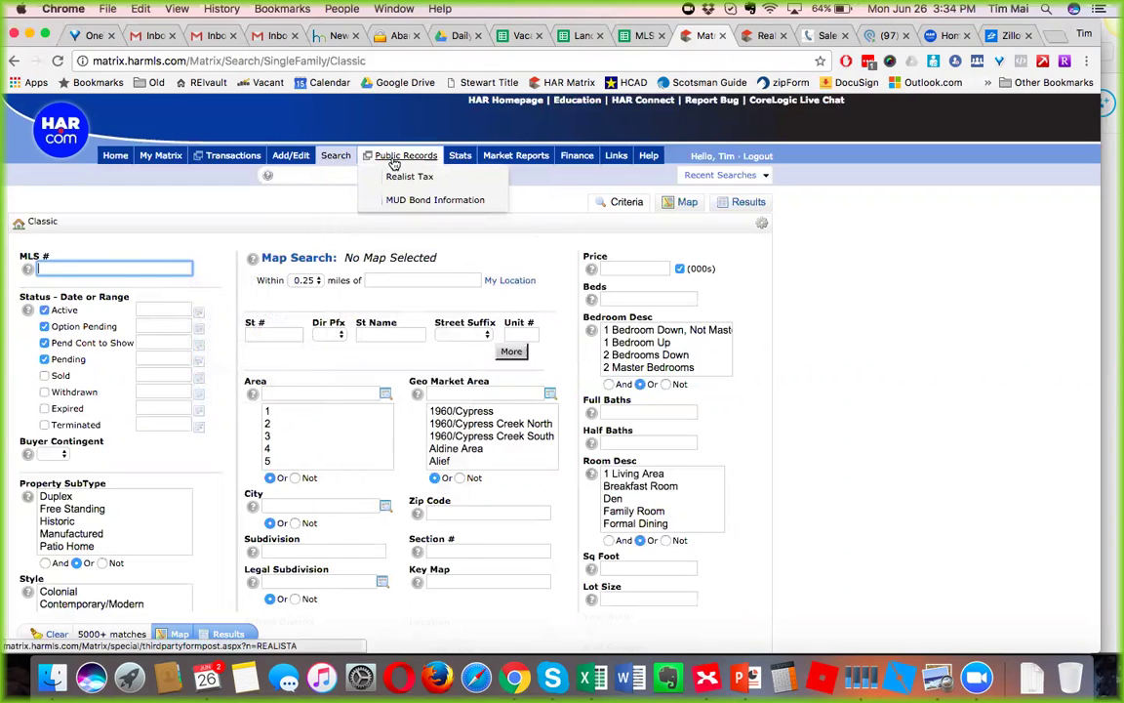
click(352, 201)
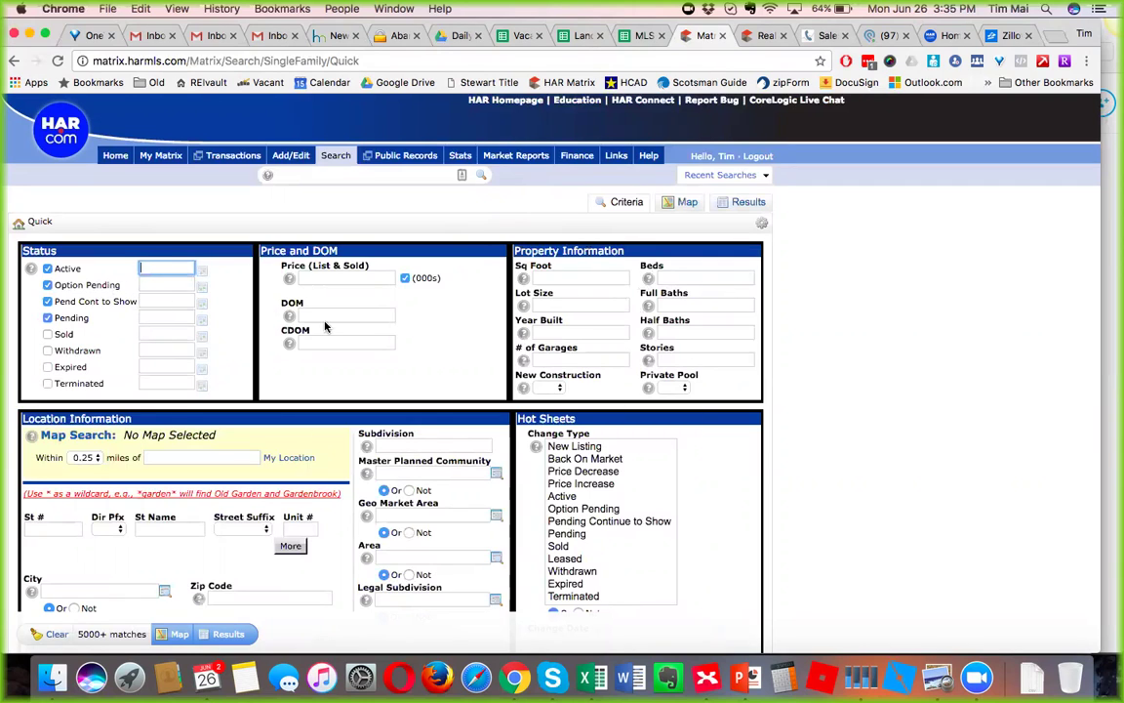
mouse_move(335, 155)
click(359, 225)
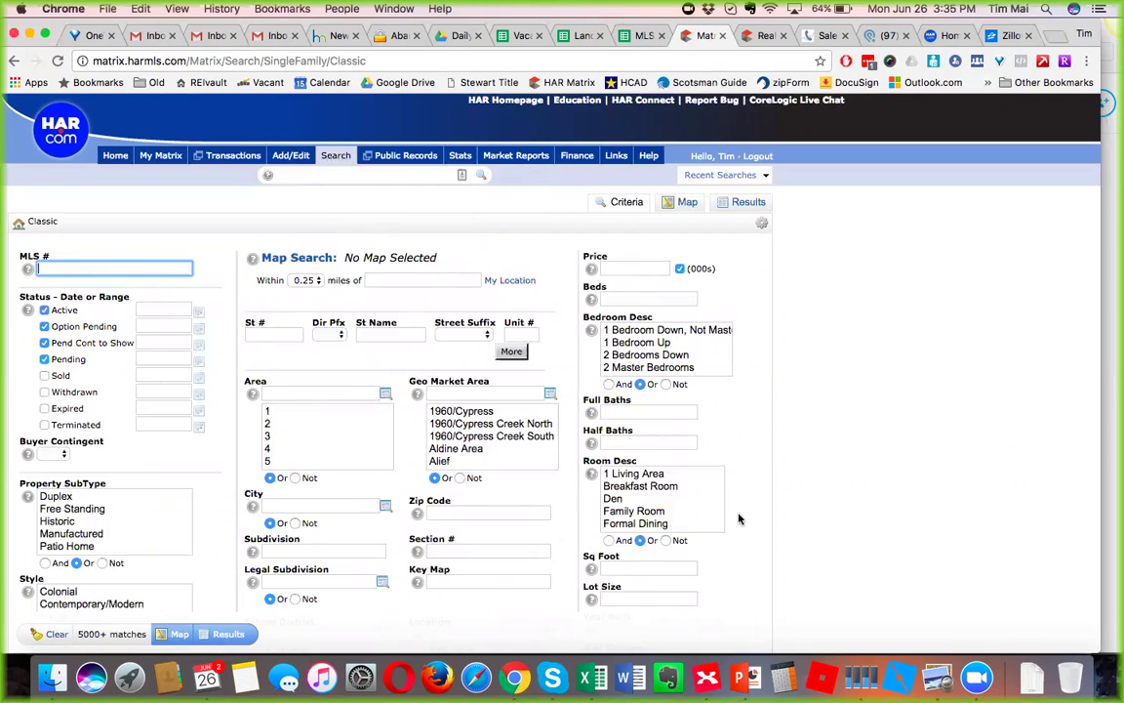
mouse_move(343, 185)
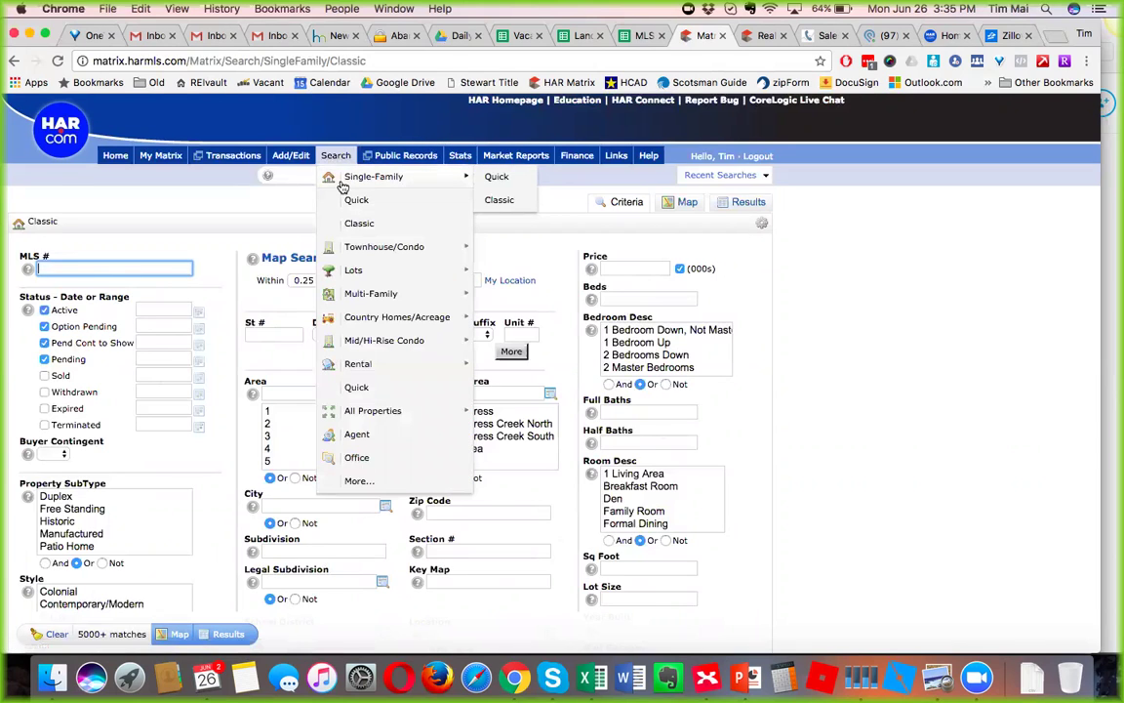
click(350, 201)
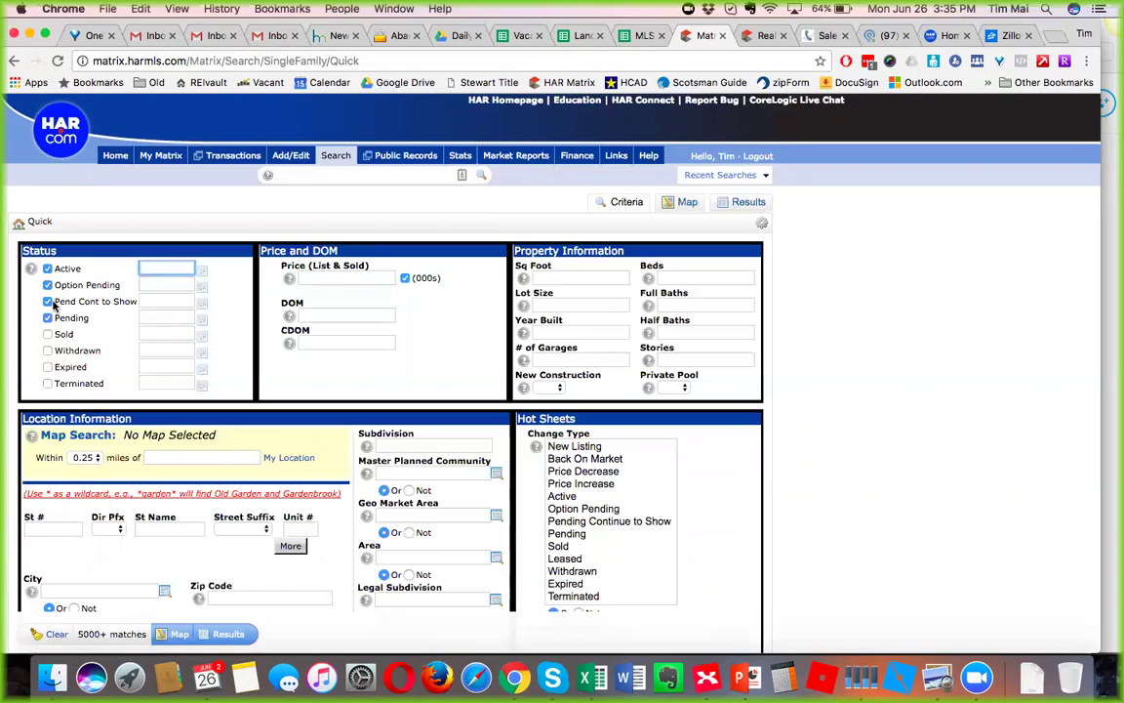
Tick Sold (0-180 days) and check the Active and Option Pending date ranges.
click(47, 335)
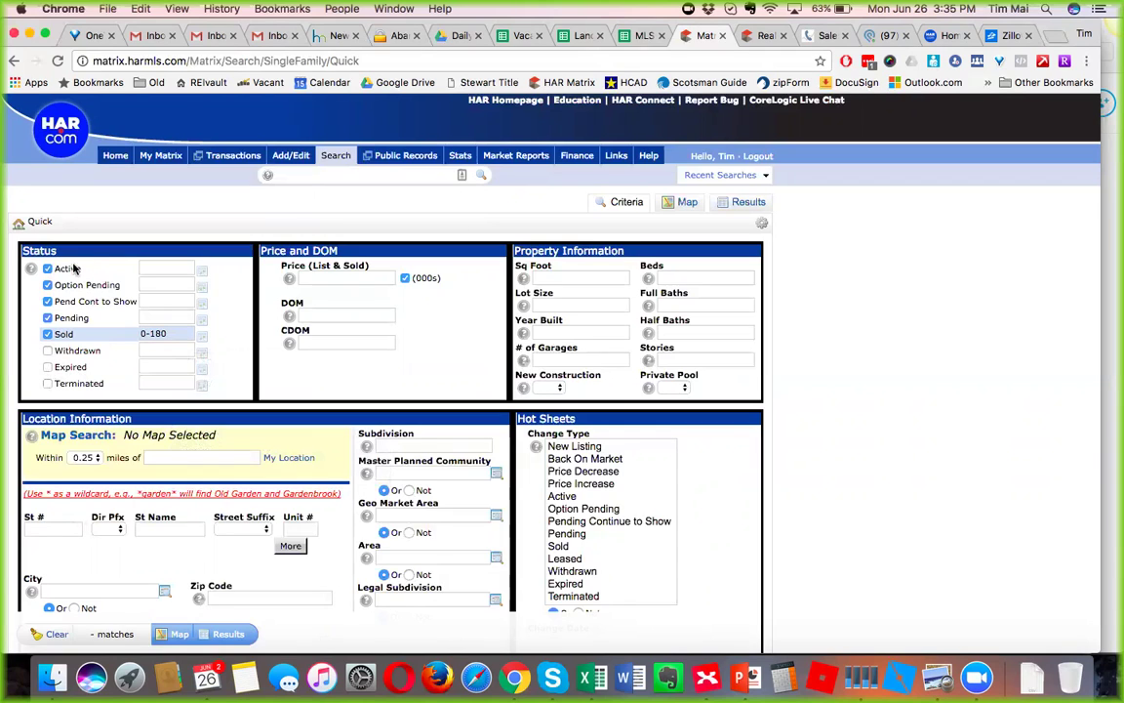
click(151, 266)
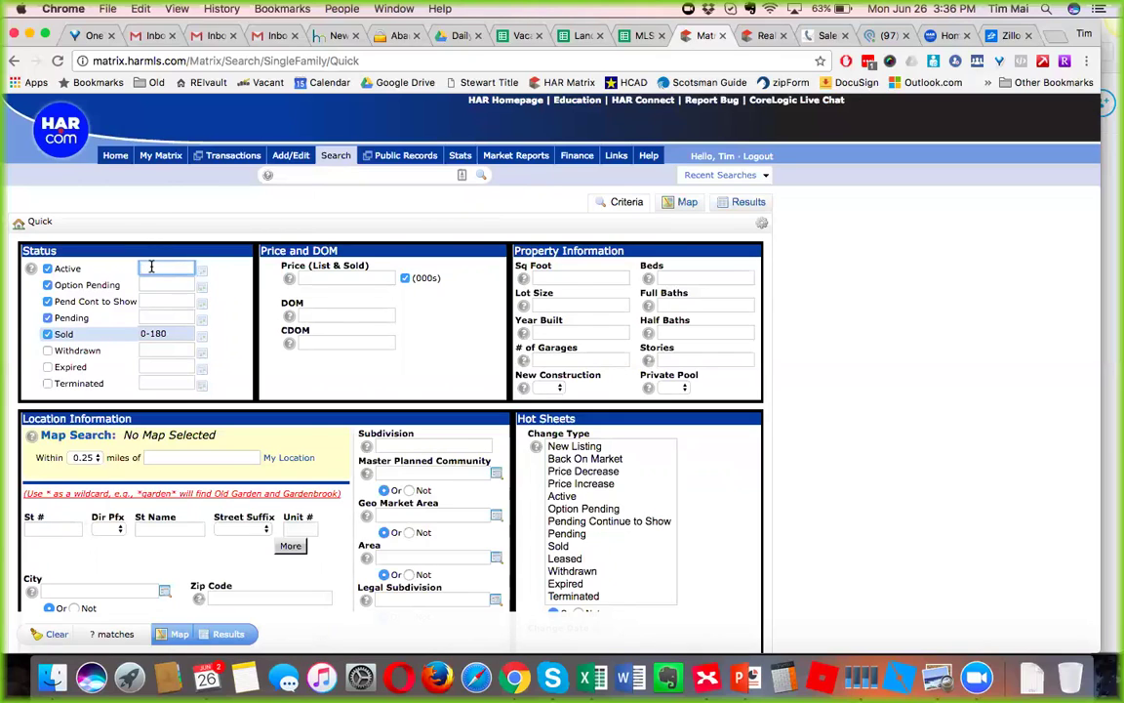
click(171, 284)
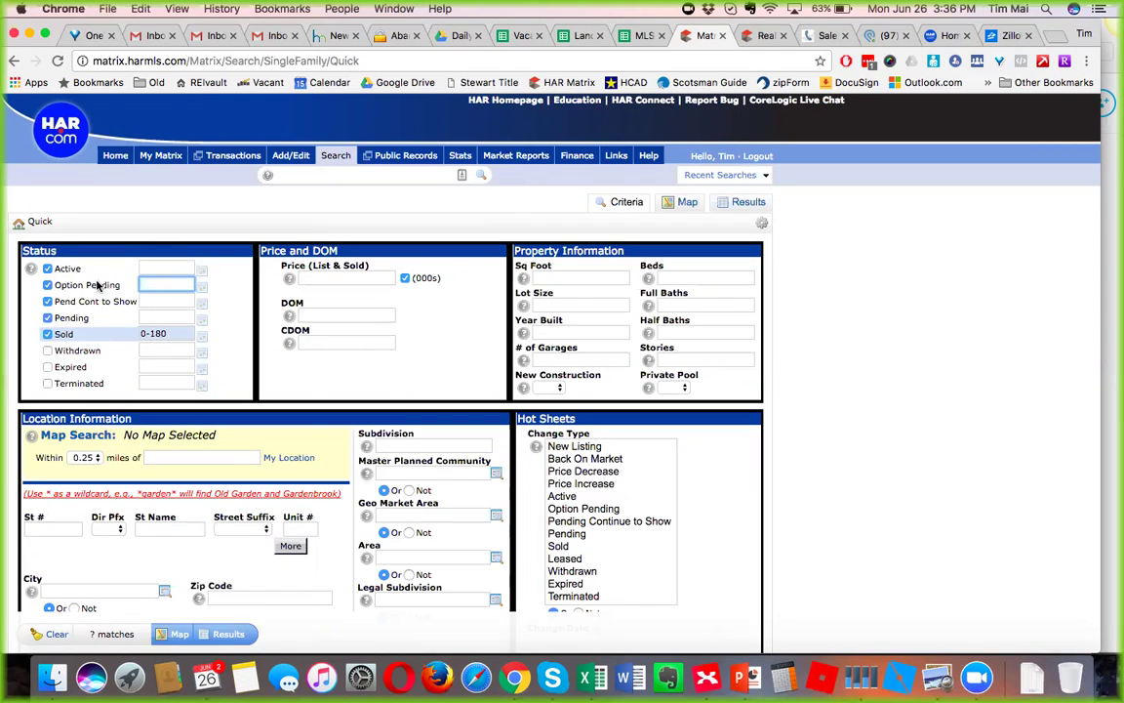
click(164, 301)
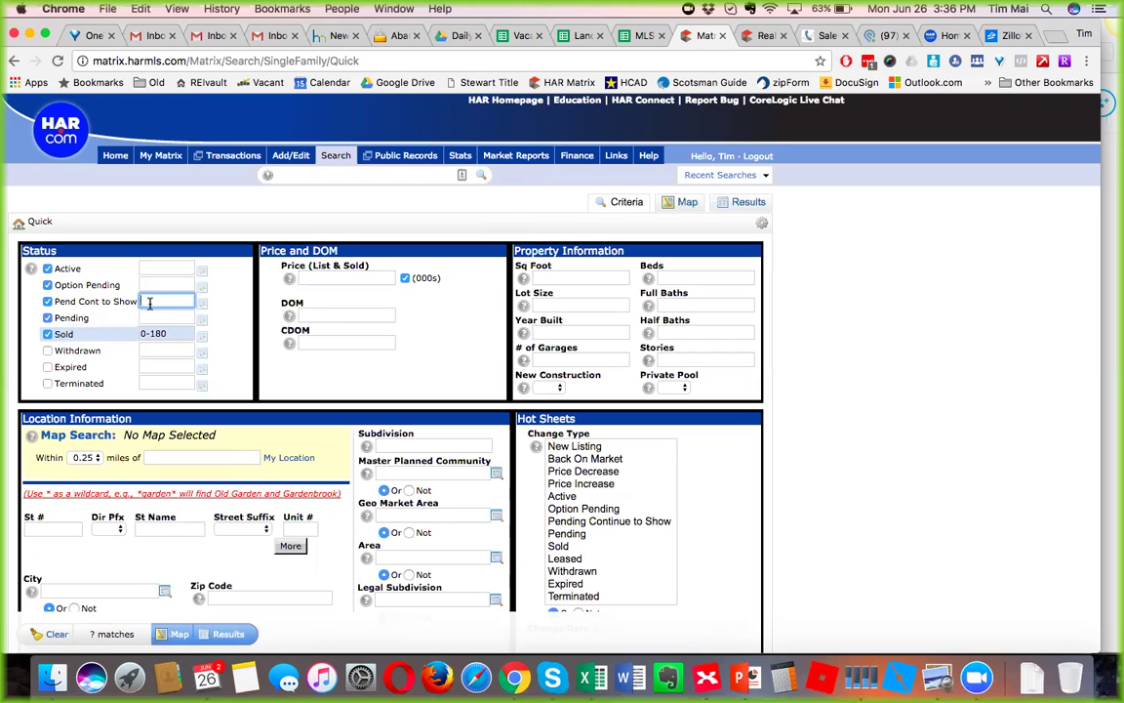
mouse_move(150, 304)
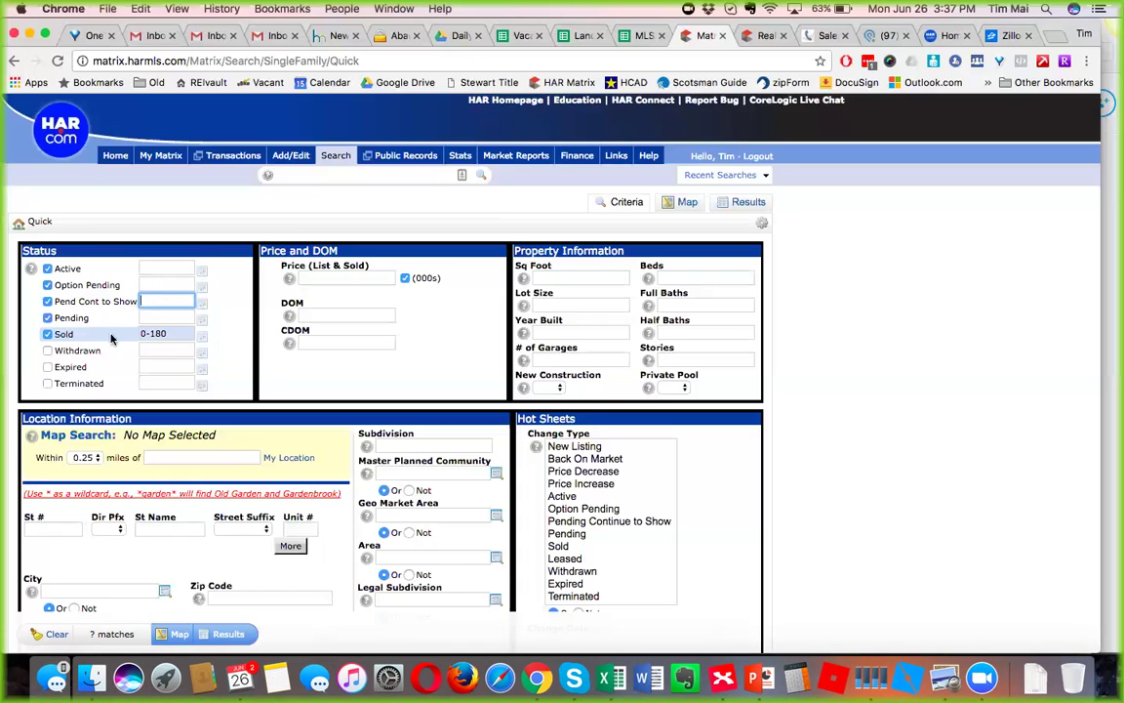
click(166, 333)
key(BackSpace)
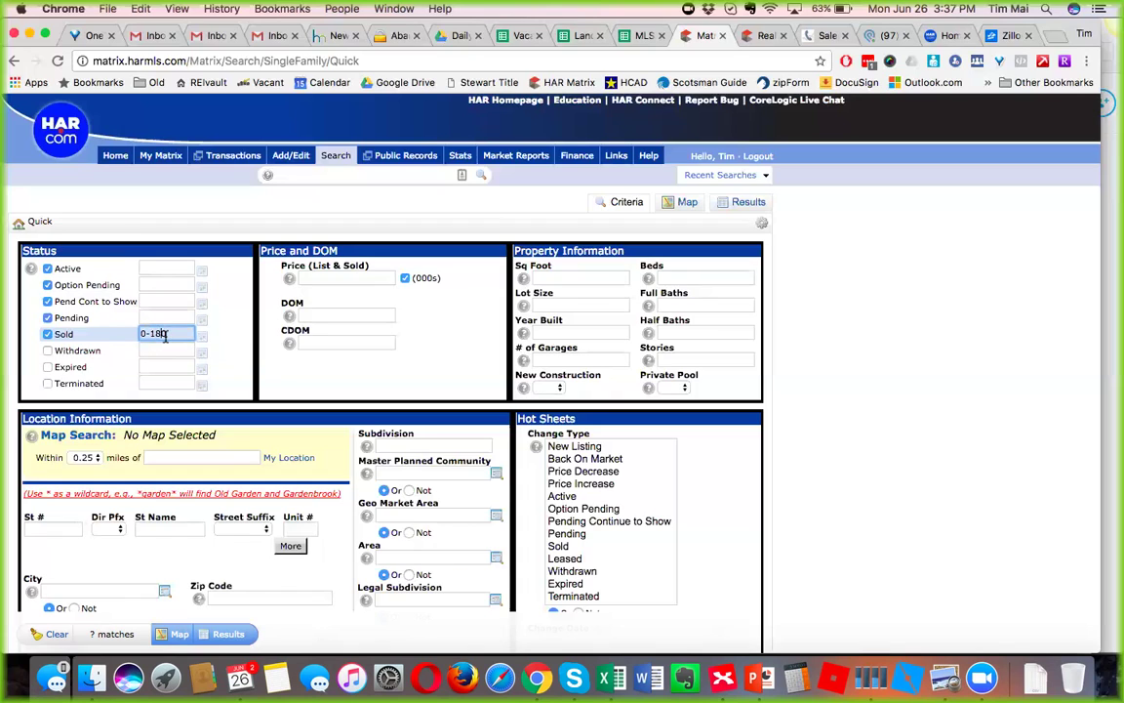
text(0-)
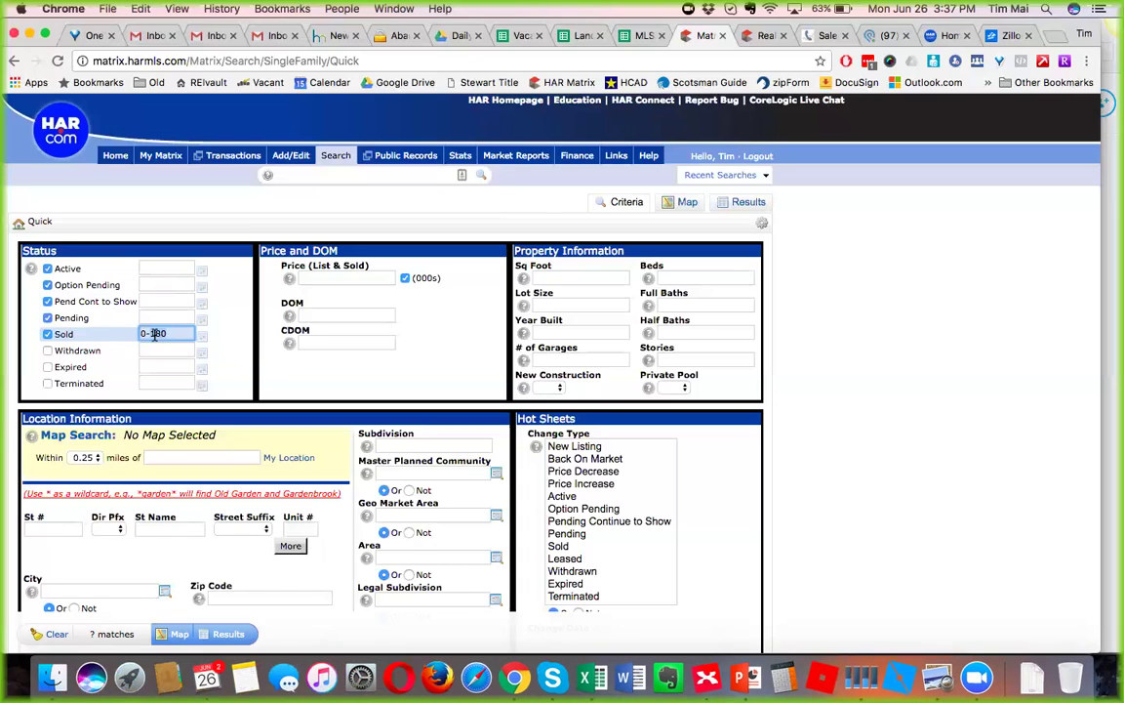
text(360)
key(BackSpace)
key(BackSpace)
key(BackSpace)
text(180)
click(172, 365)
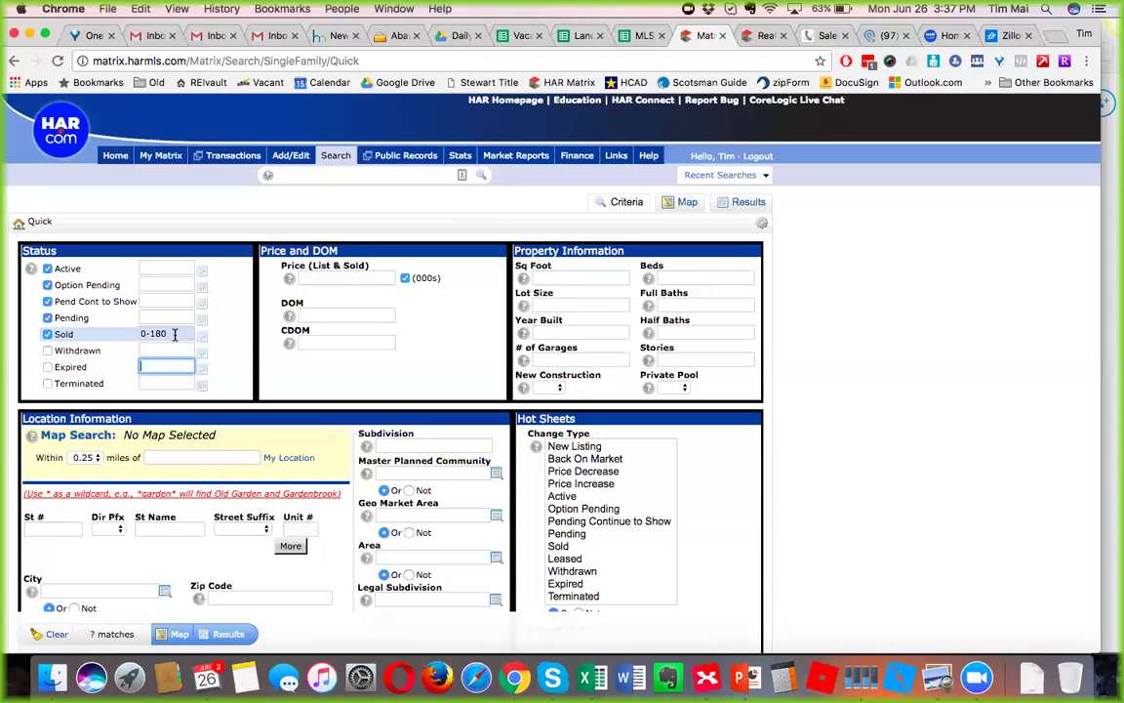
click(588, 280)
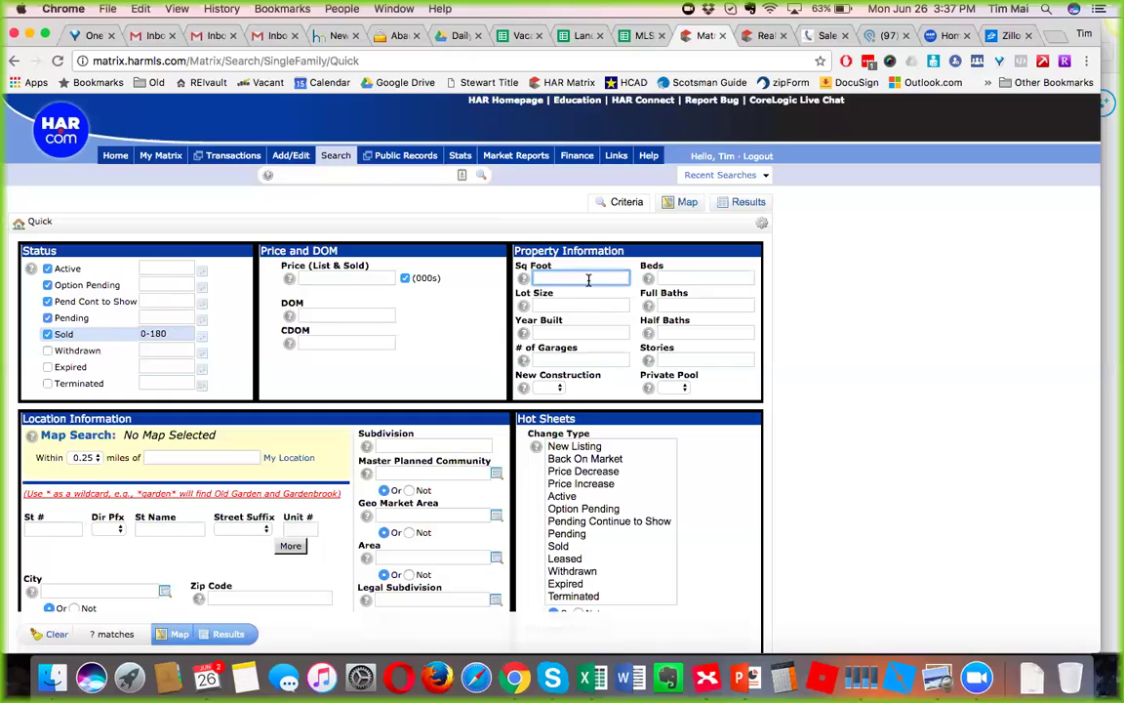
Enter 'clinton park' as the Subdivision and run the search to list the 9 results.
click(430, 456)
click(428, 446)
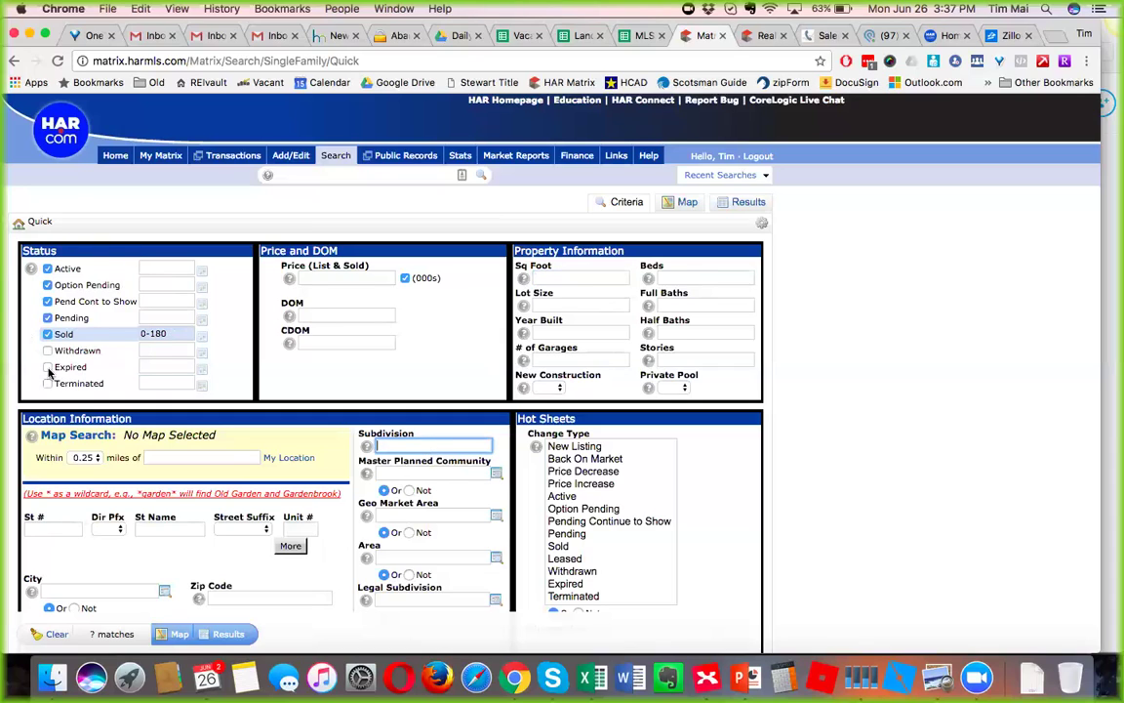
text(clint)
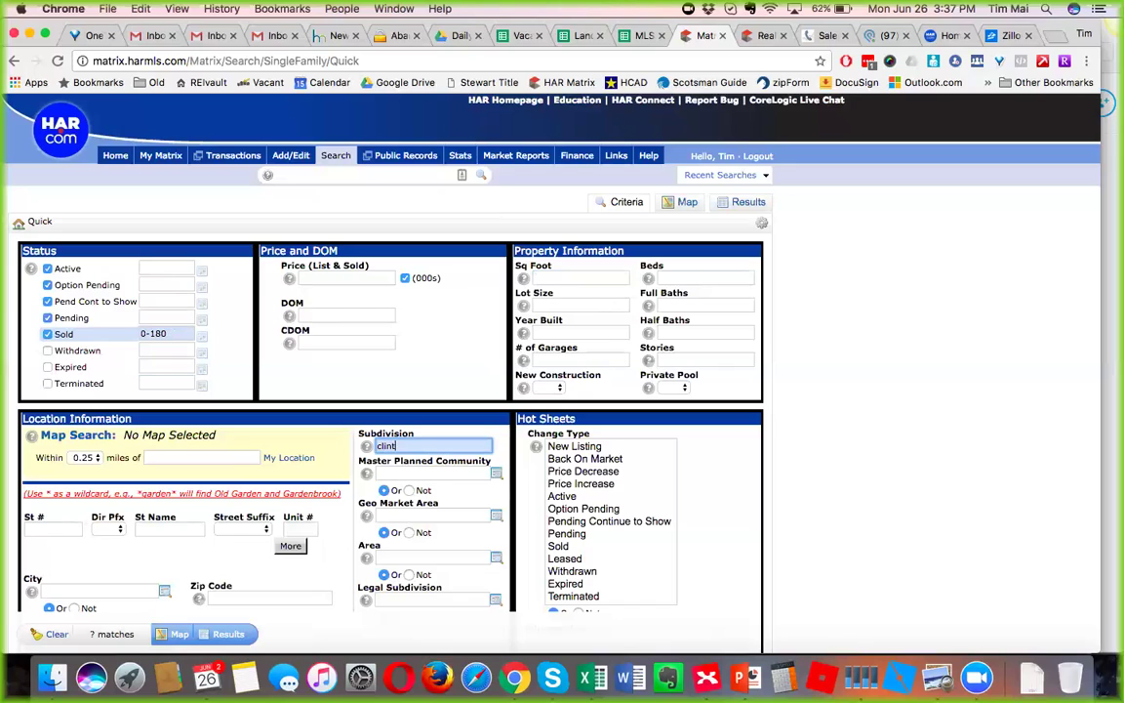
text(on park)
click(537, 277)
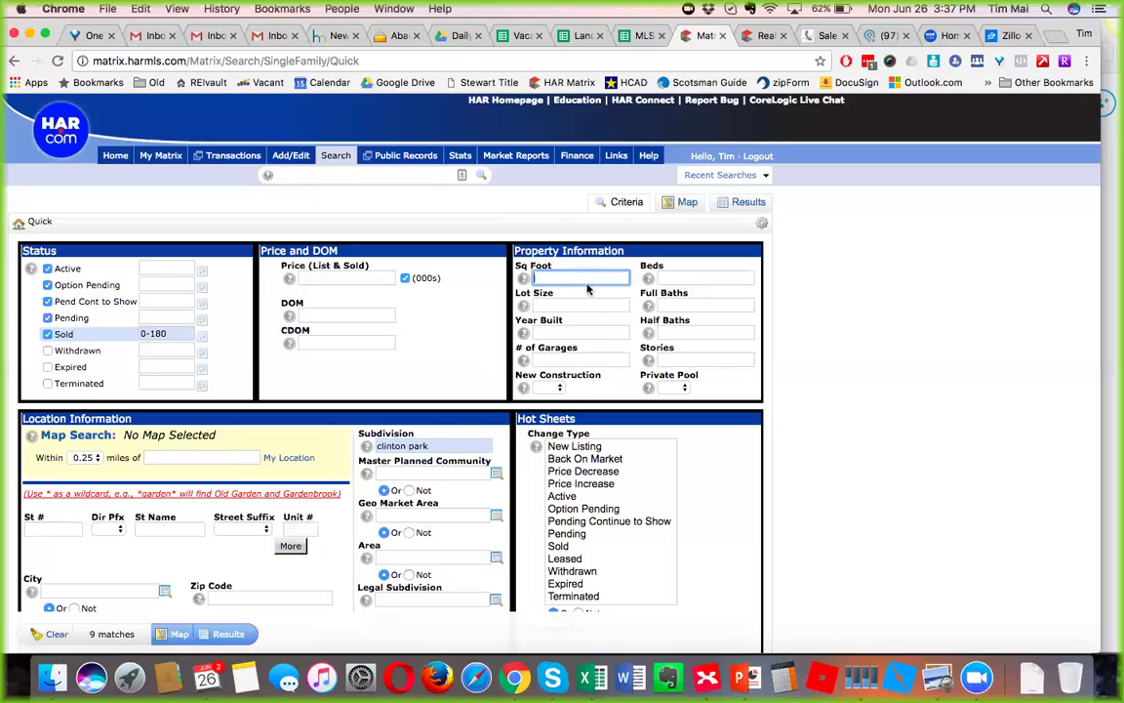
click(588, 334)
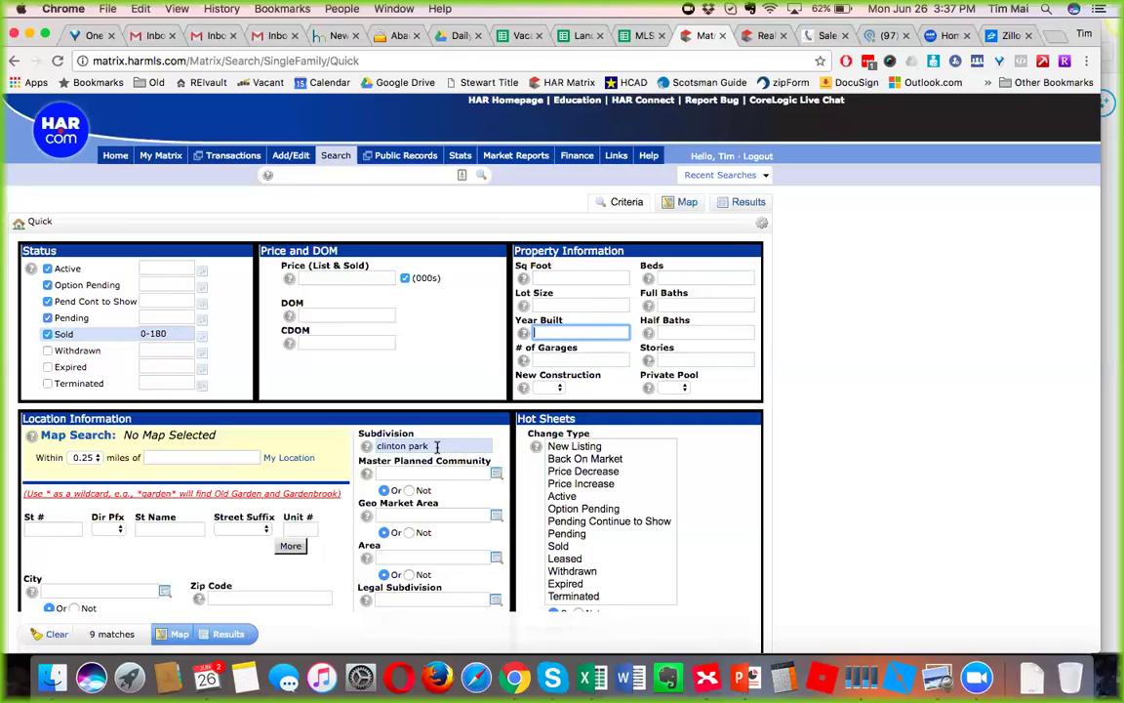
mouse_move(436, 446)
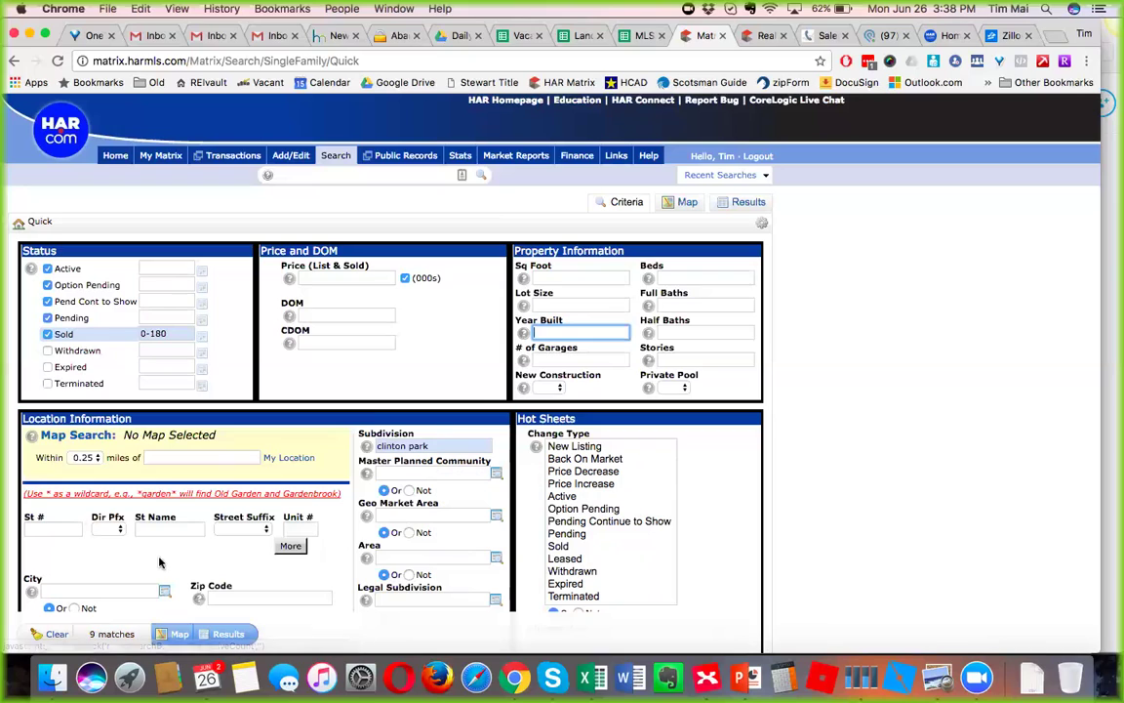
triple_click(432, 446)
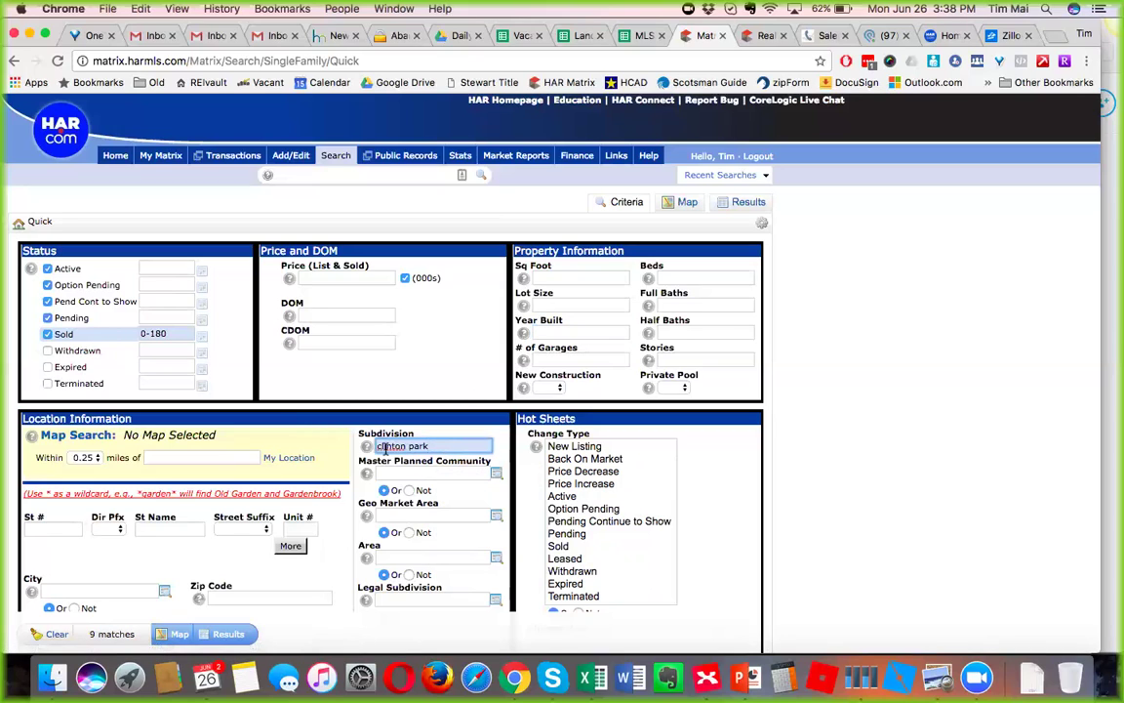
click(225, 635)
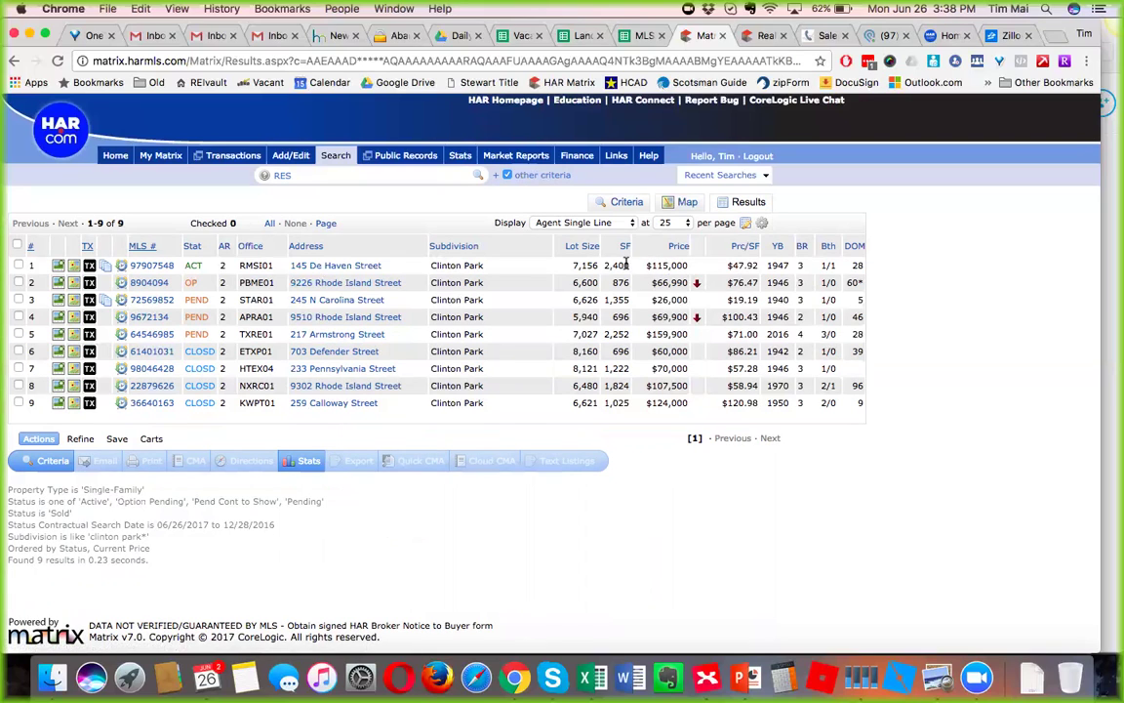
Compare rows 1 and 3's square footage and price, opening row 3's listing in a new tab.
drag(594, 265, 676, 272)
click(676, 269)
drag(643, 268, 547, 265)
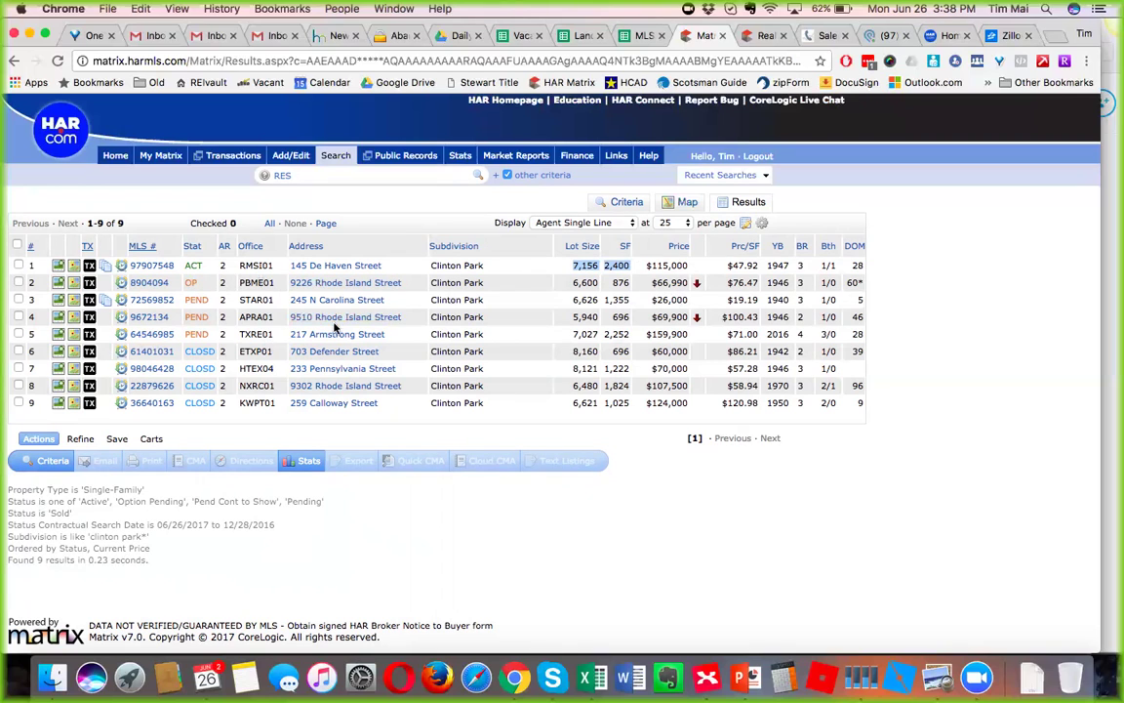
double_click(667, 300)
shift+click(602, 305)
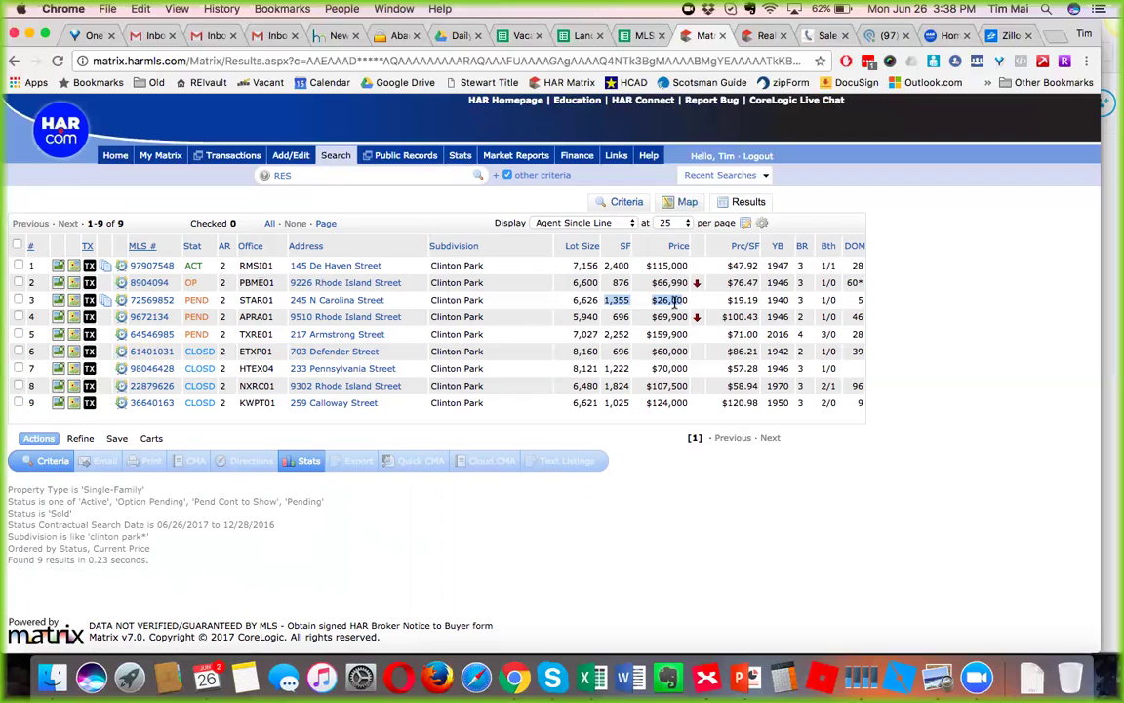
click(601, 311)
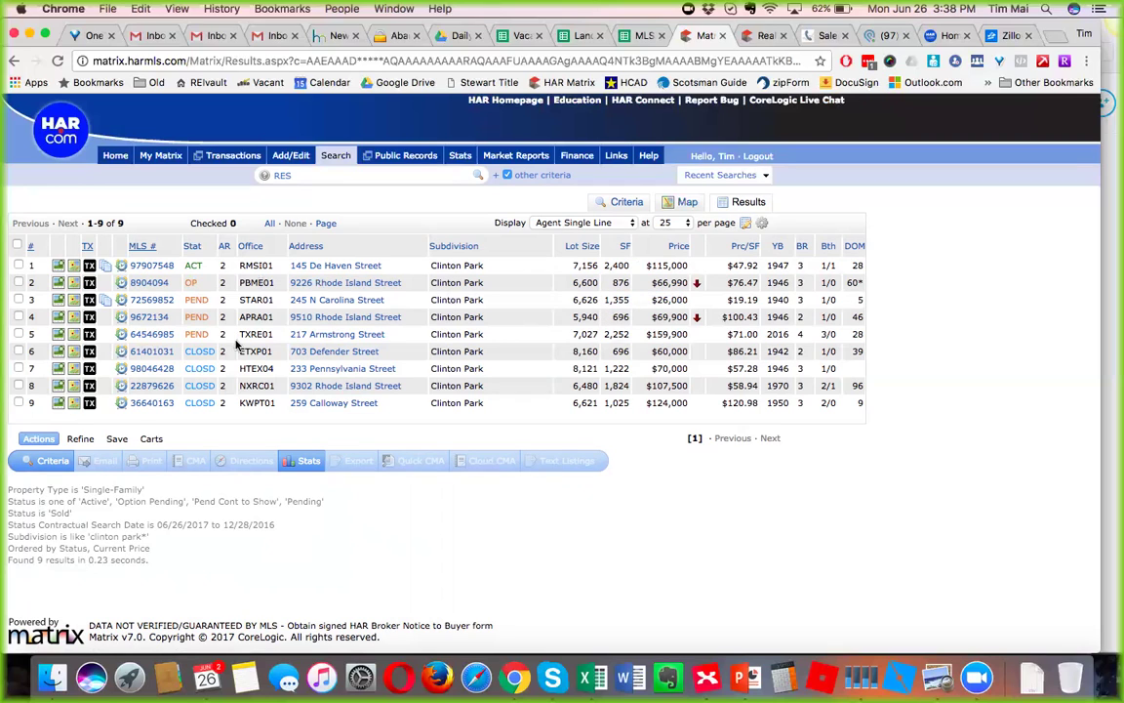
right_click(168, 304)
click(190, 309)
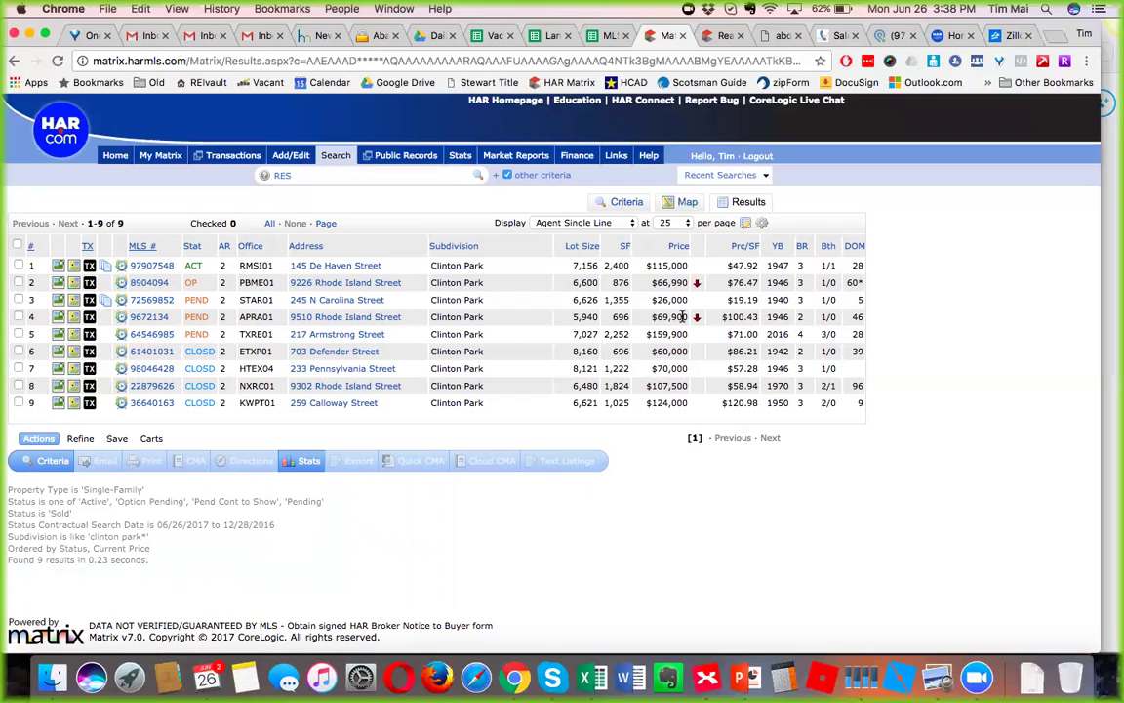
Compare lot size, square footage and price for rows 4-7, e.g. $69,900 and $60,000.
drag(686, 319, 571, 319)
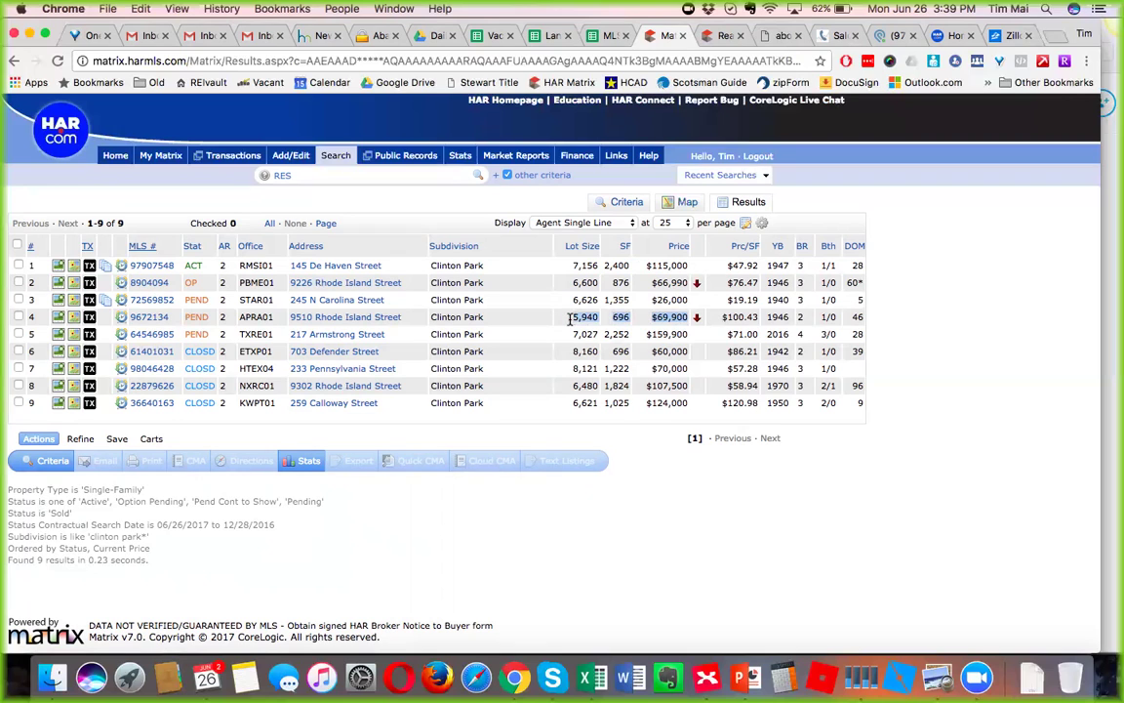
click(671, 319)
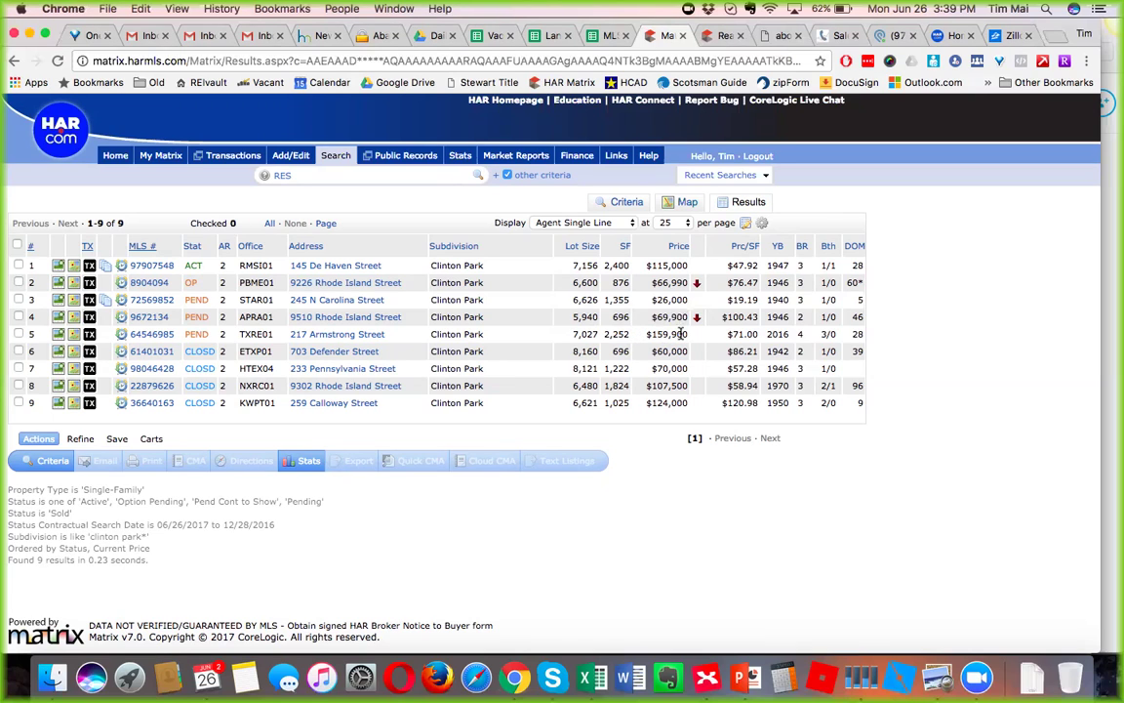
drag(687, 334, 573, 335)
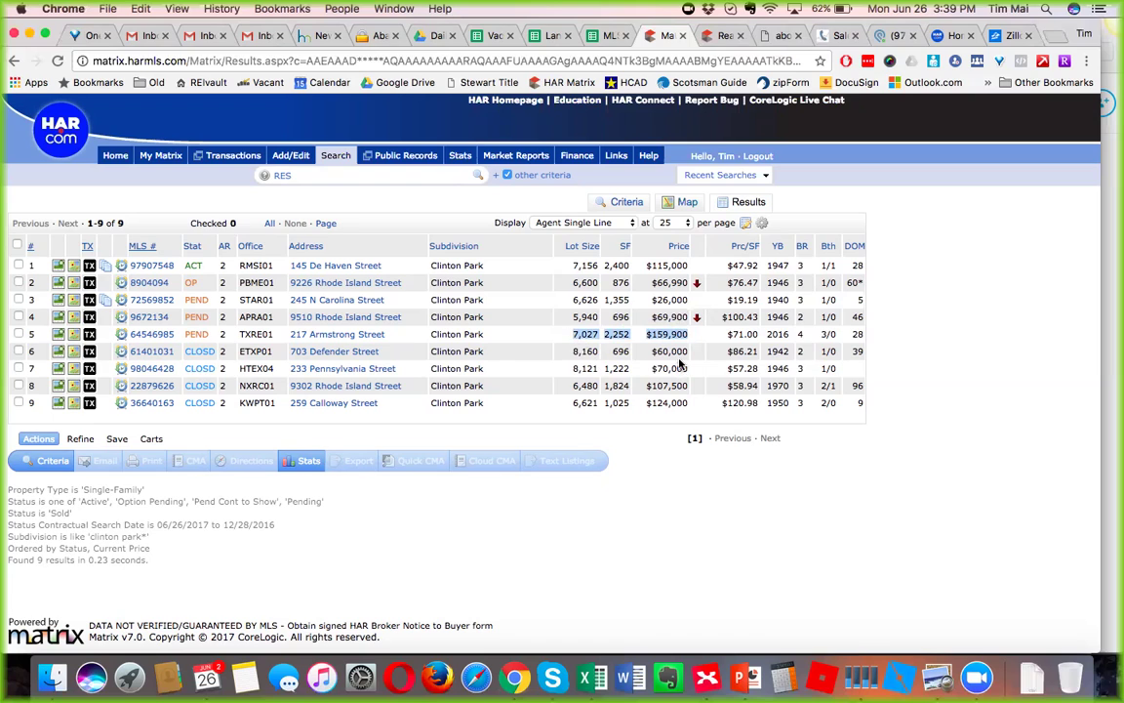
drag(690, 352, 573, 351)
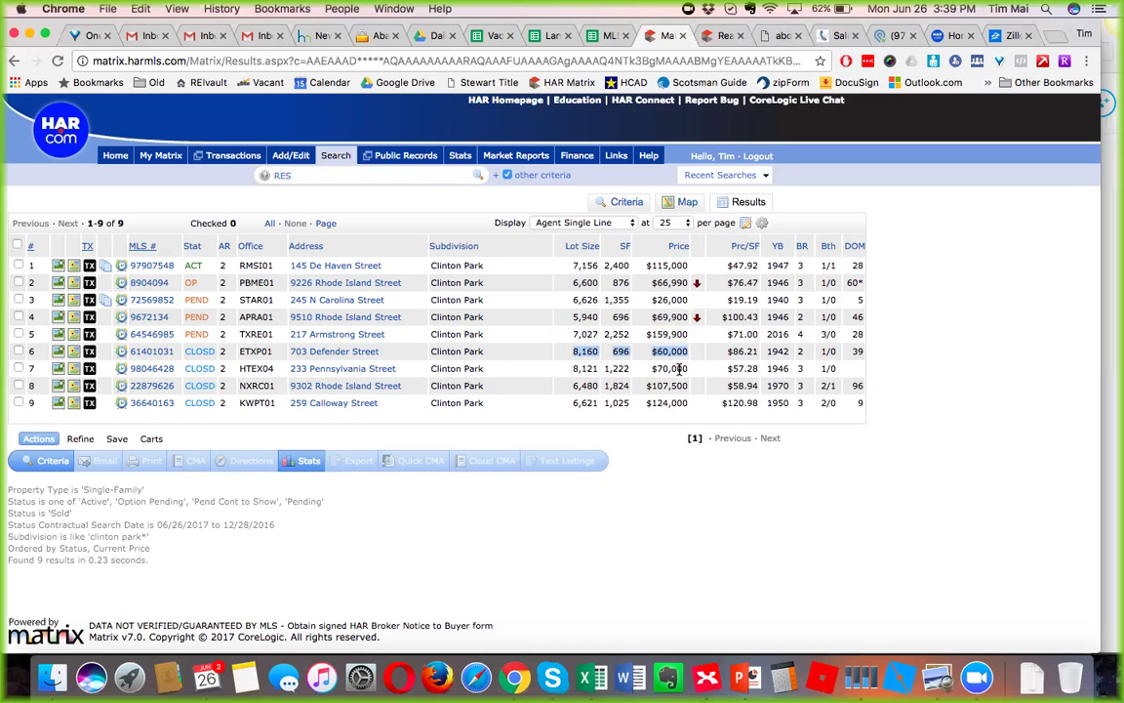
drag(688, 368, 568, 369)
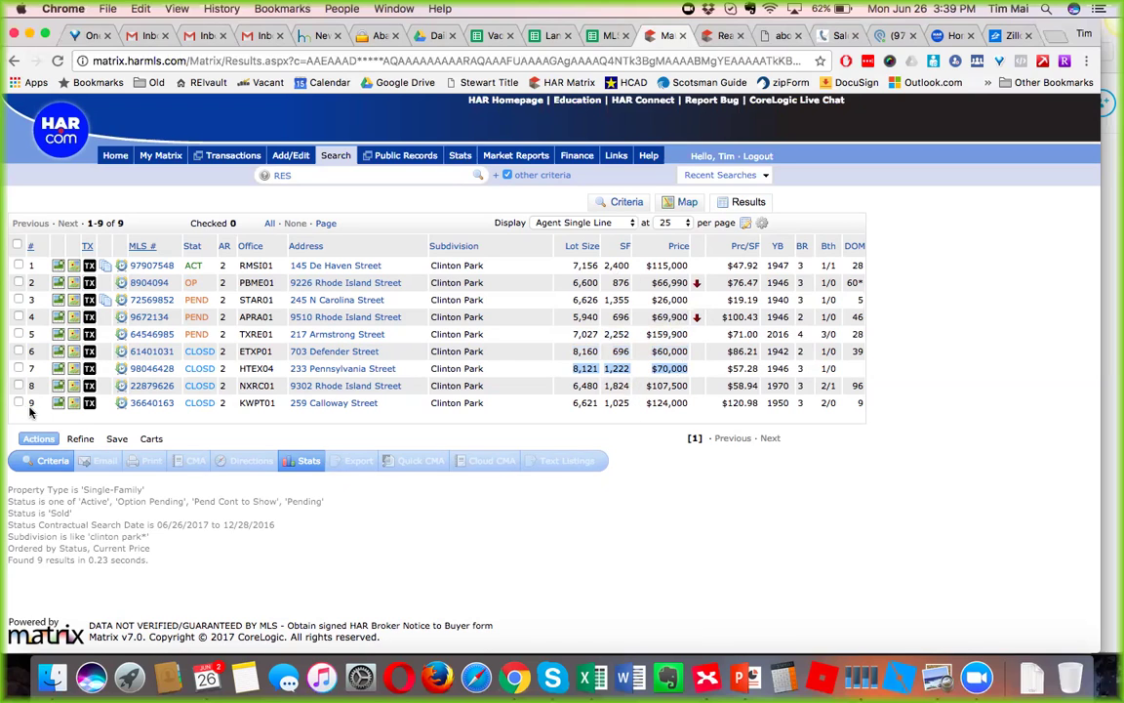
Check rows 9, 7, 6, 4, 3 and 2 as comps and generate a Quick CMA.
click(18, 403)
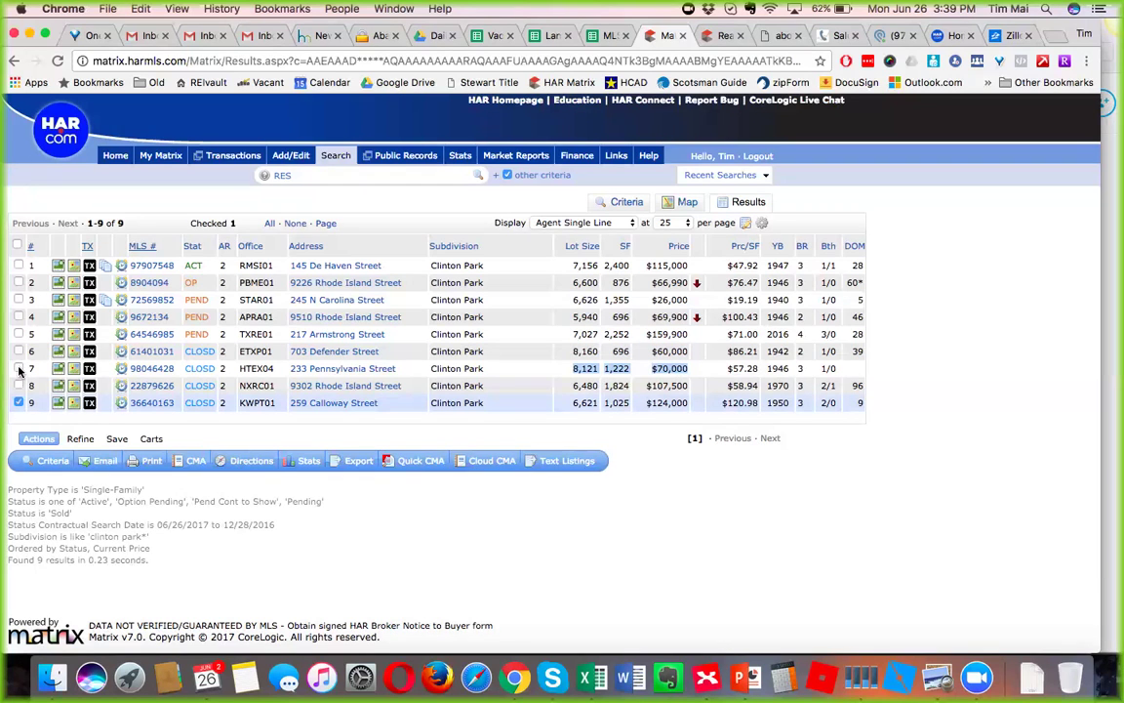
click(18, 369)
click(19, 351)
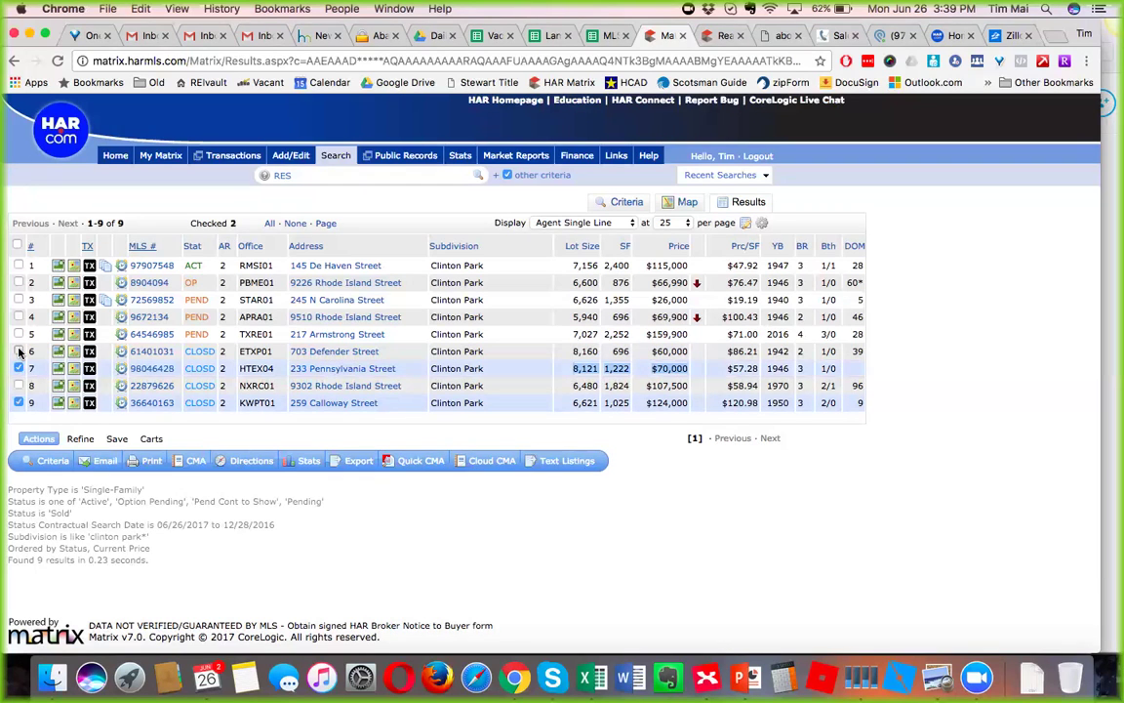
click(19, 317)
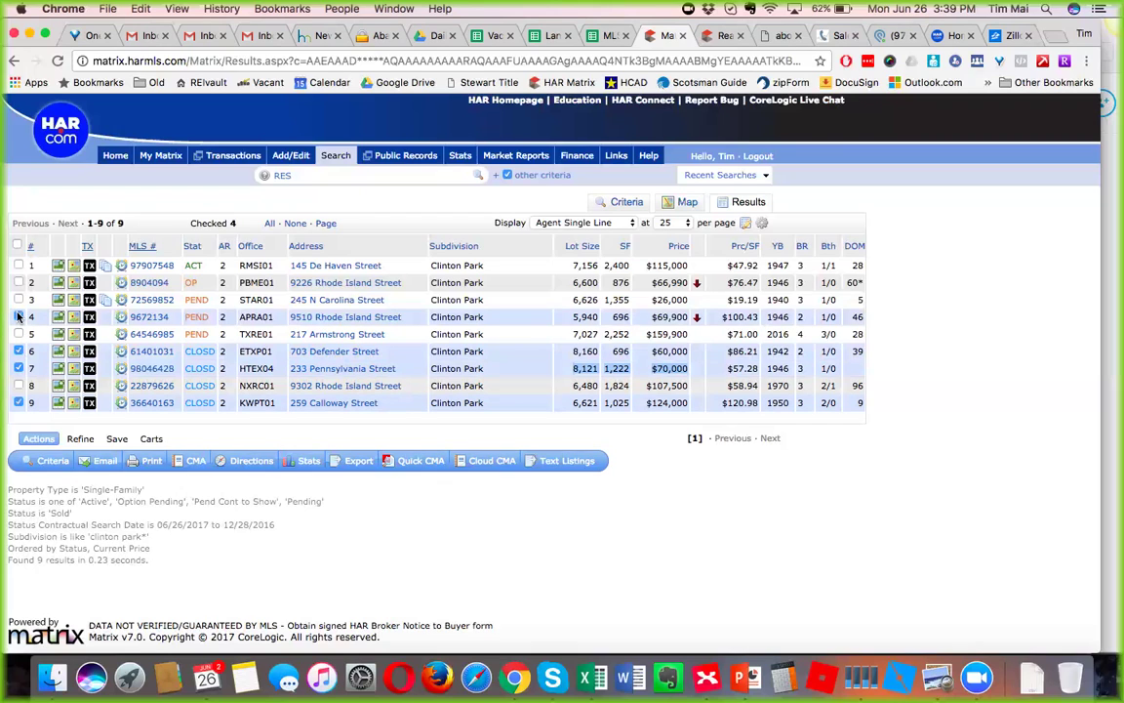
click(19, 299)
click(19, 282)
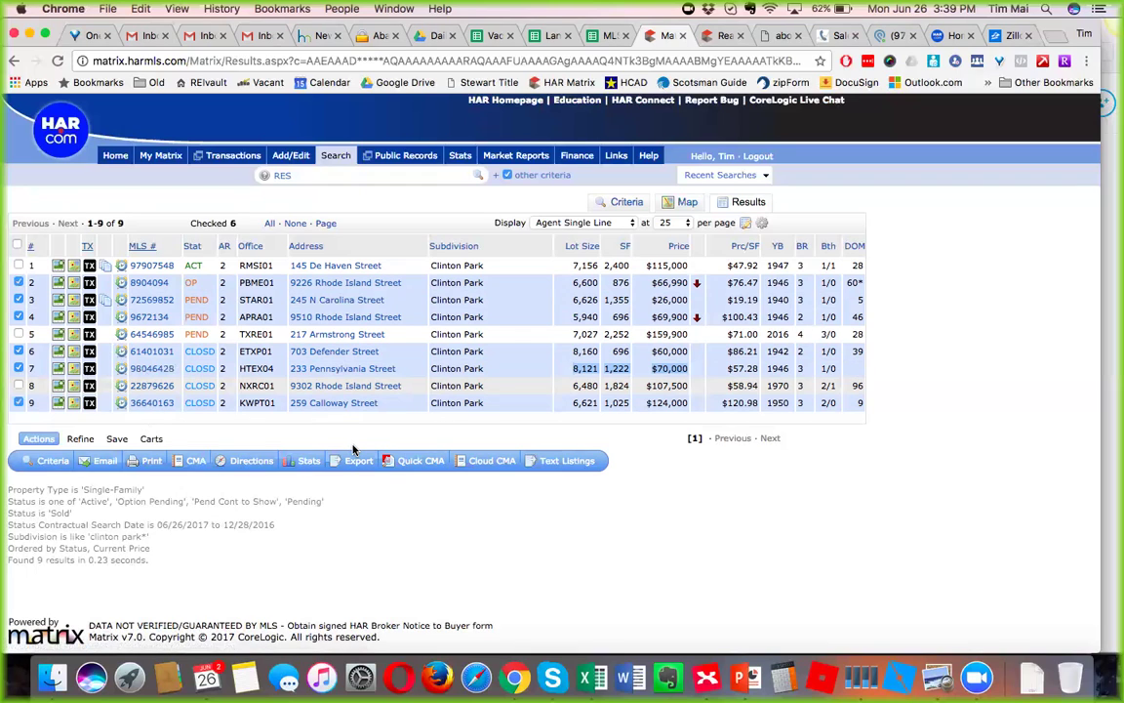
click(411, 465)
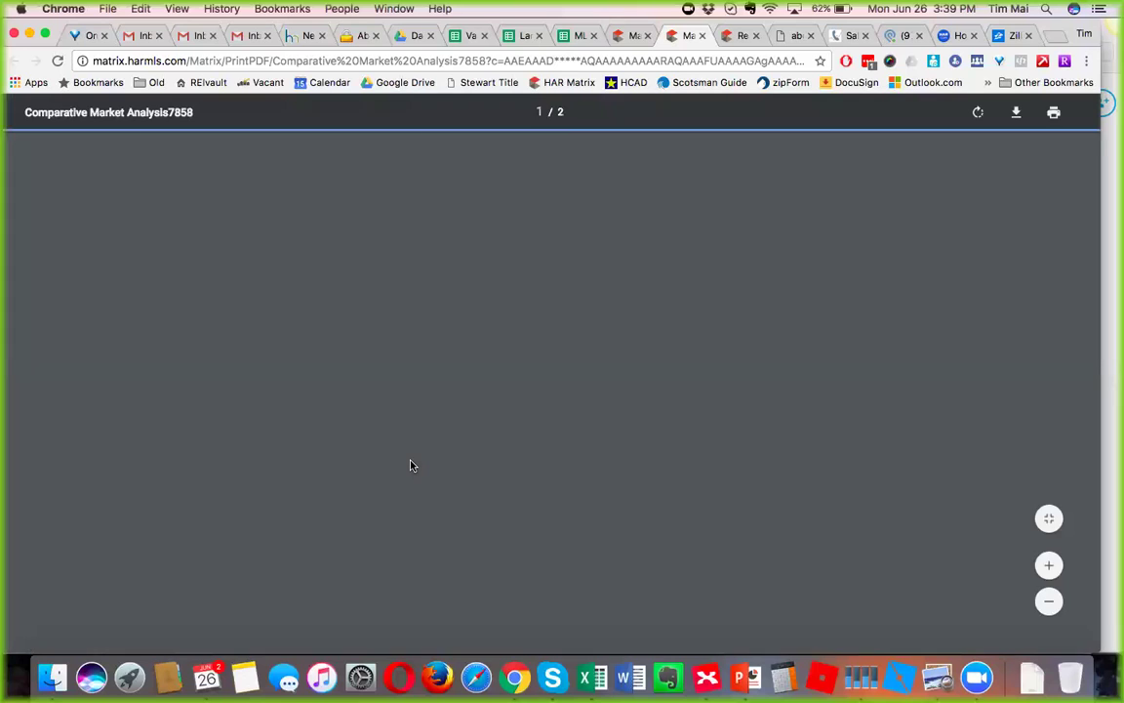
Scroll the CMA PDF and note the $126.83 list price per square foot.
scroll(411, 465, down, 2)
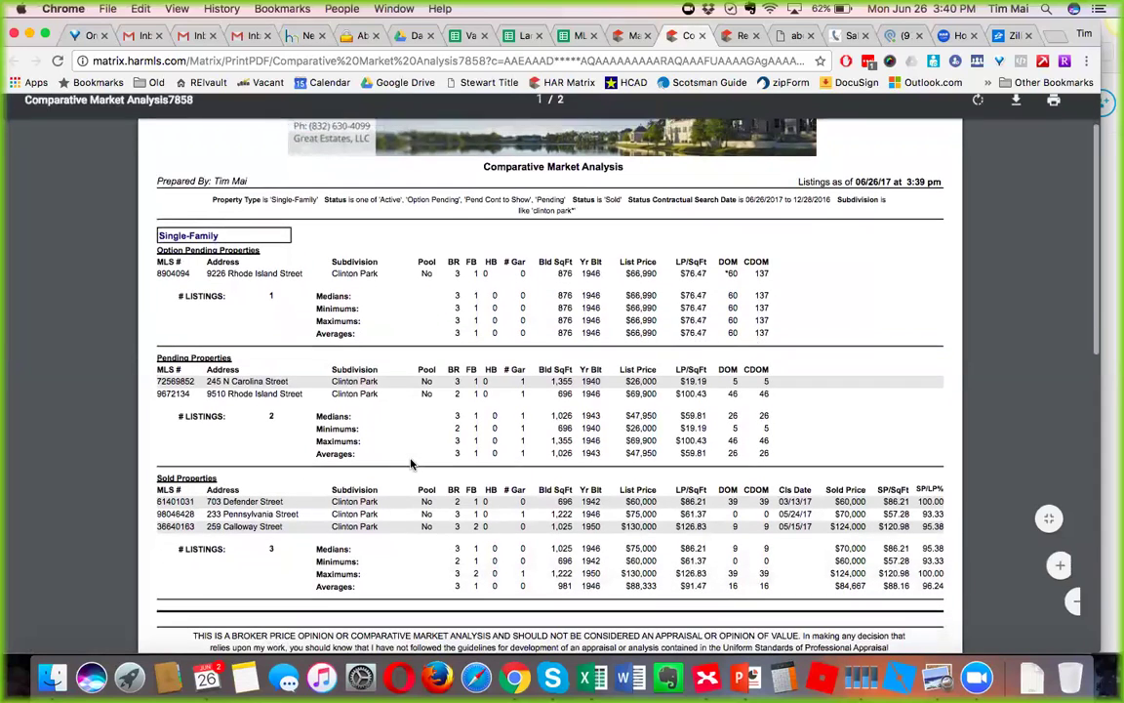
scroll(458, 395, down, 3)
scroll(457, 400, up, 1)
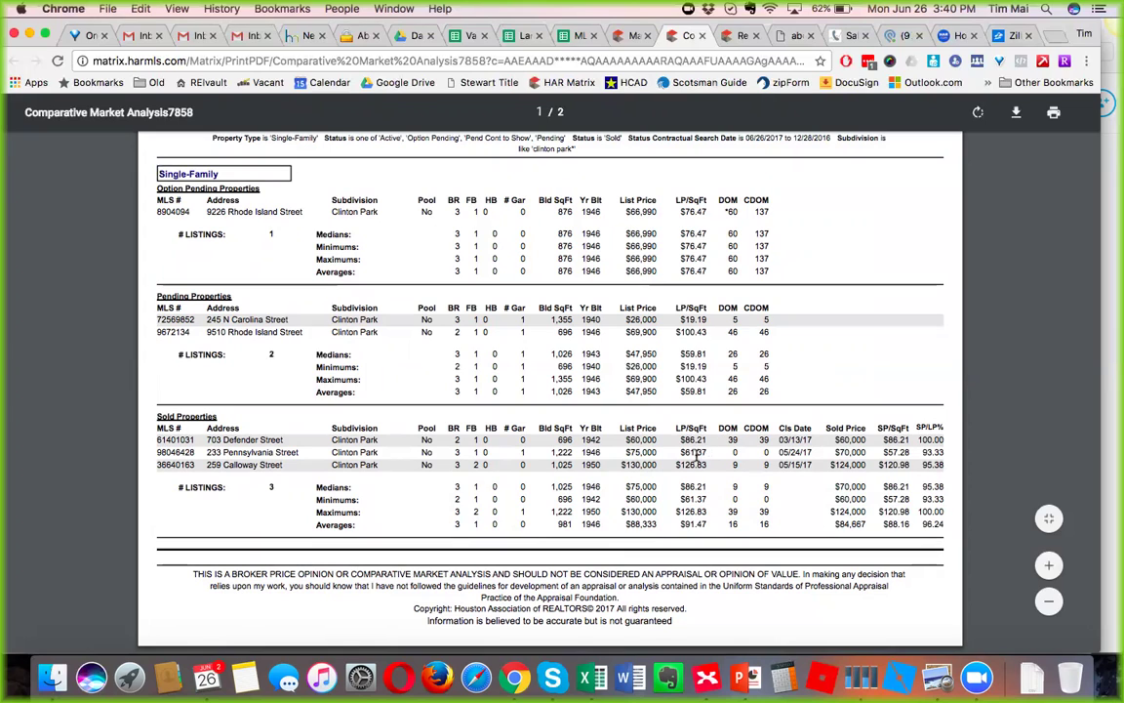
double_click(691, 464)
click(683, 465)
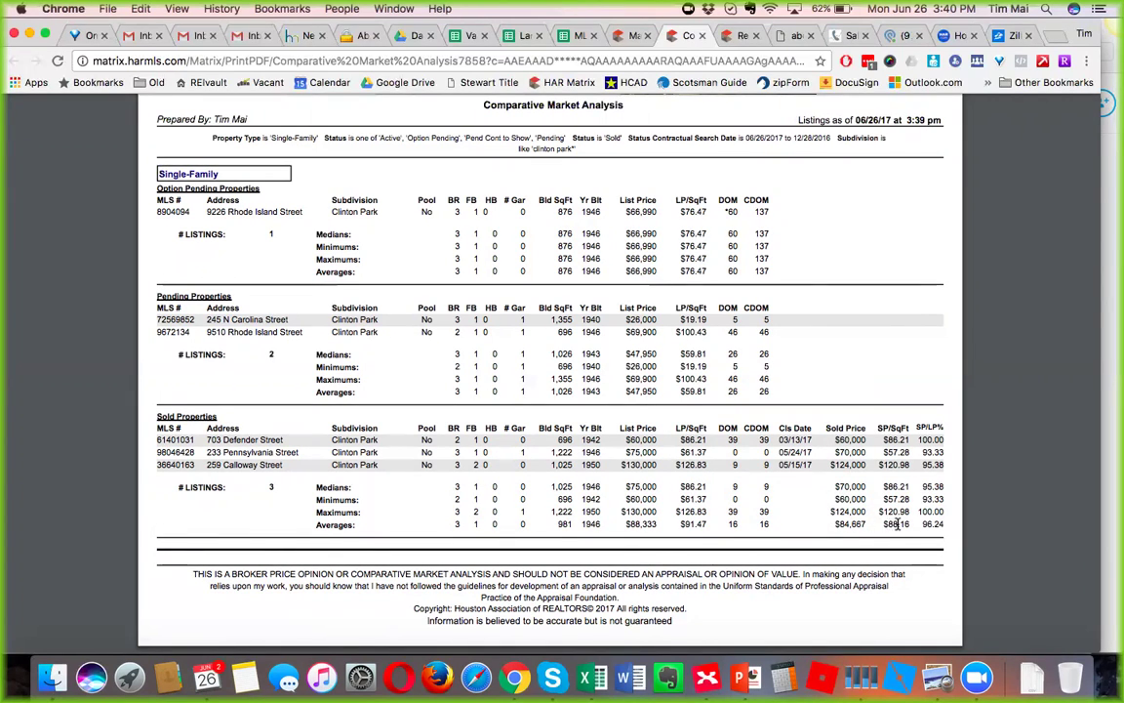
drag(910, 524, 881, 524)
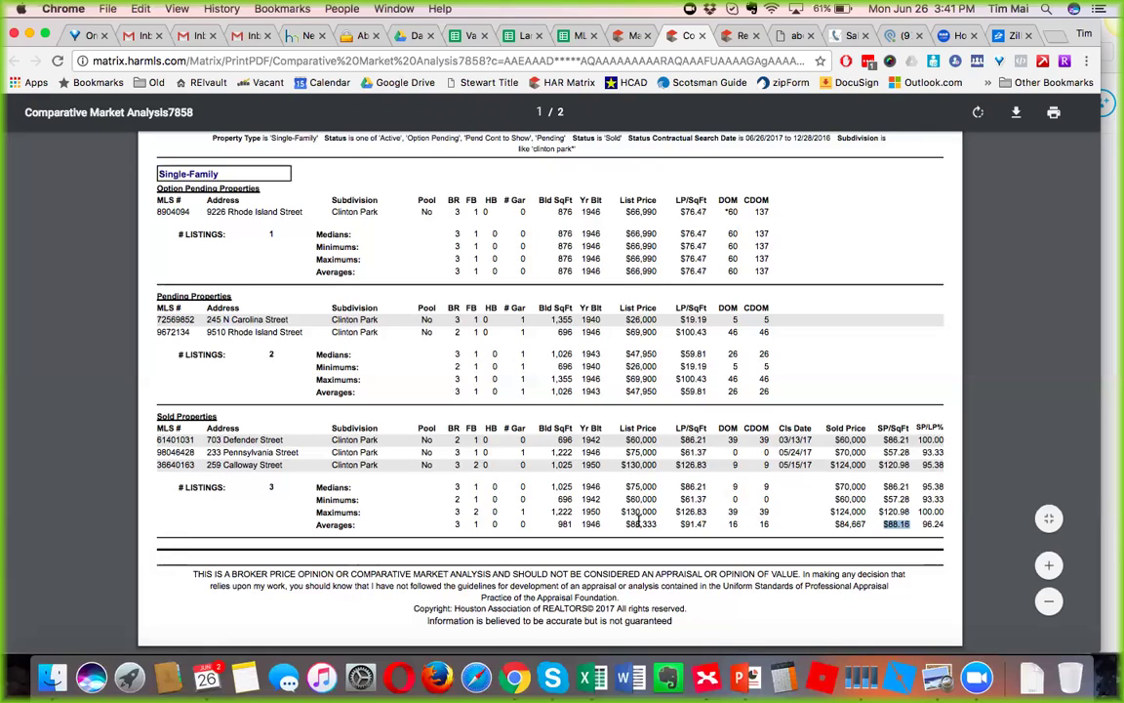
click(622, 463)
drag(833, 464, 868, 441)
click(630, 39)
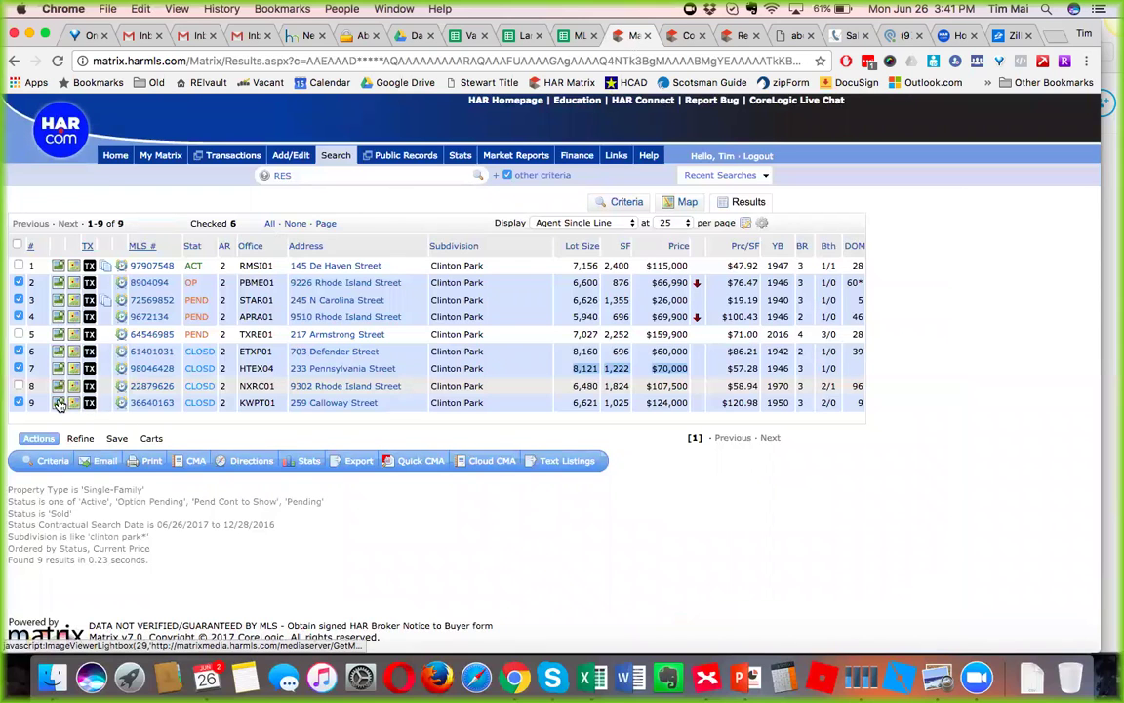
click(59, 403)
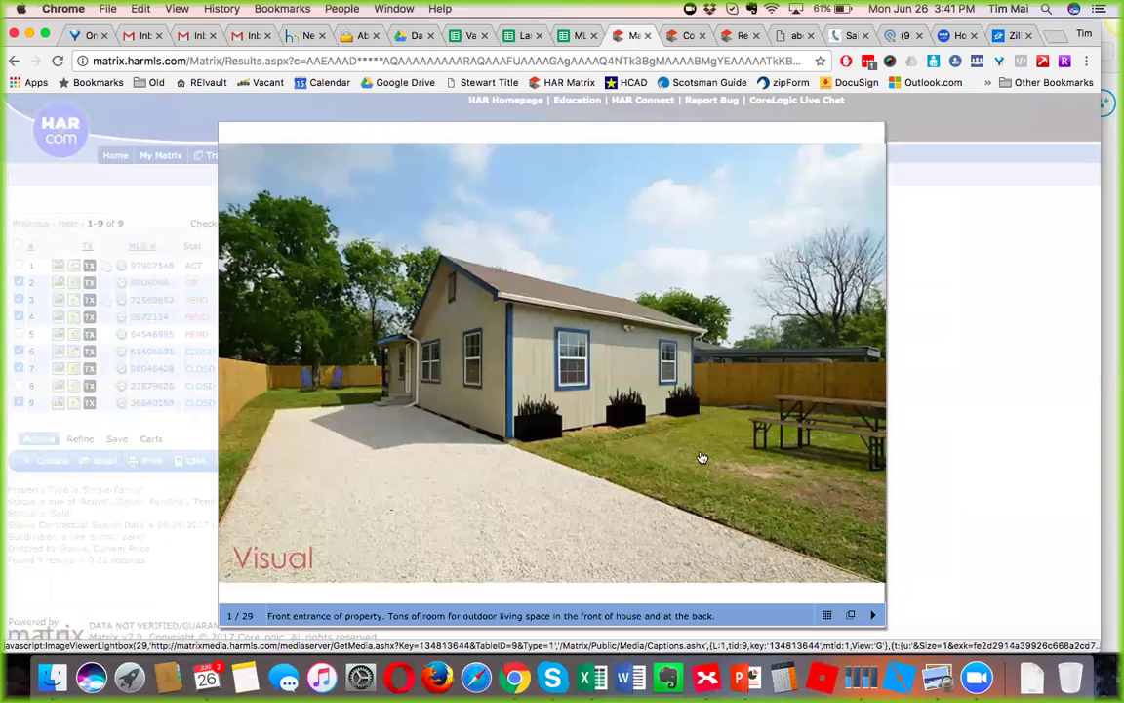
click(872, 375)
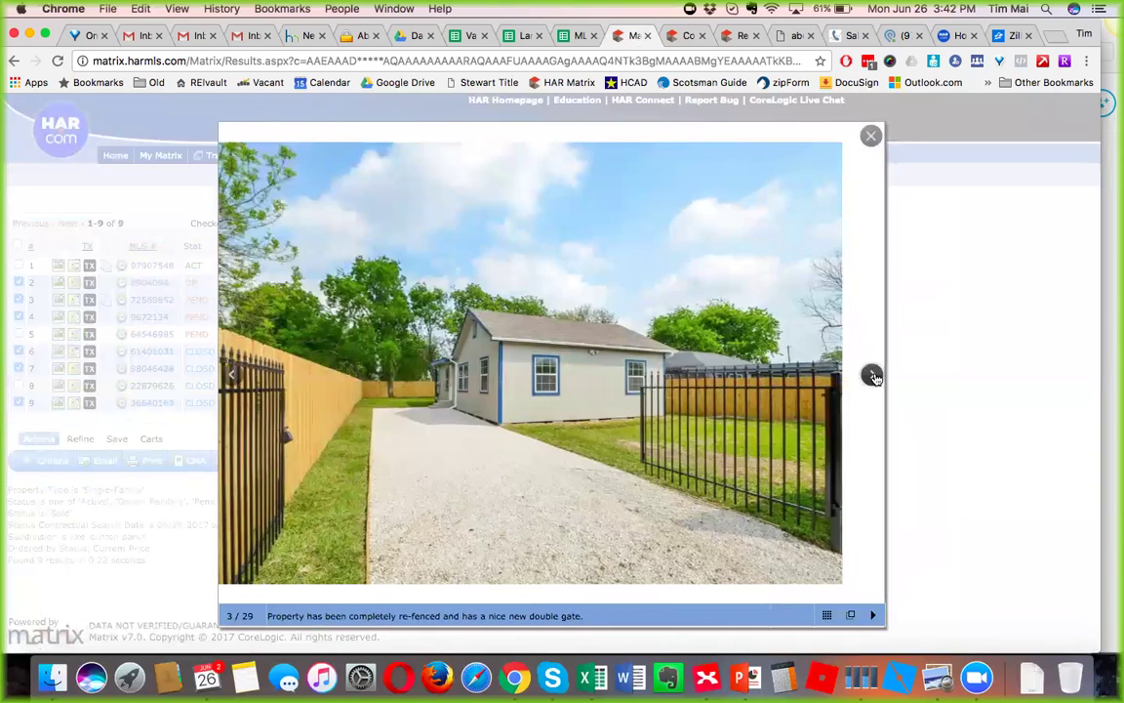
click(873, 375)
click(872, 375)
click(872, 375)
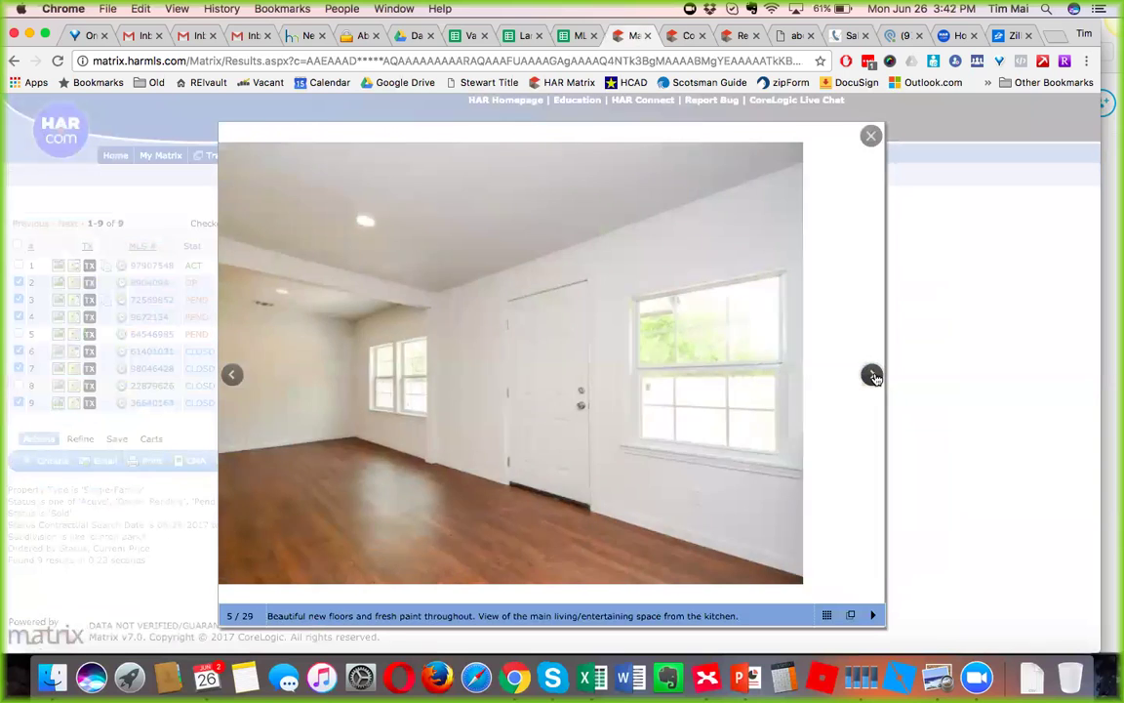
click(872, 375)
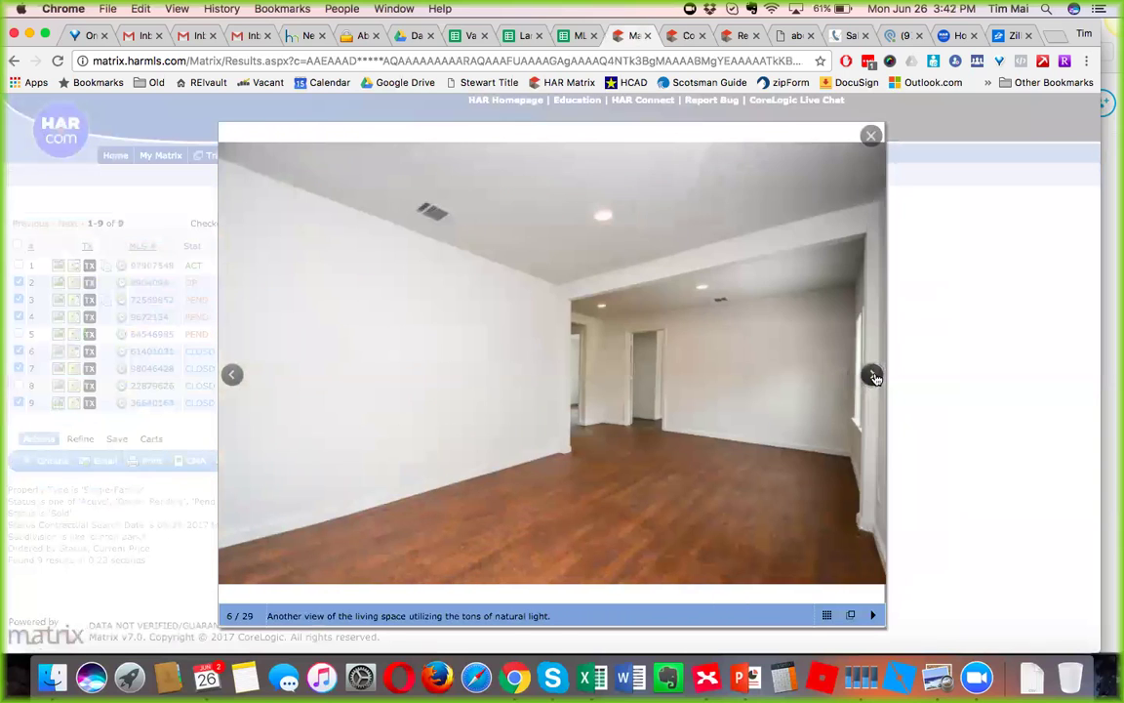
click(872, 376)
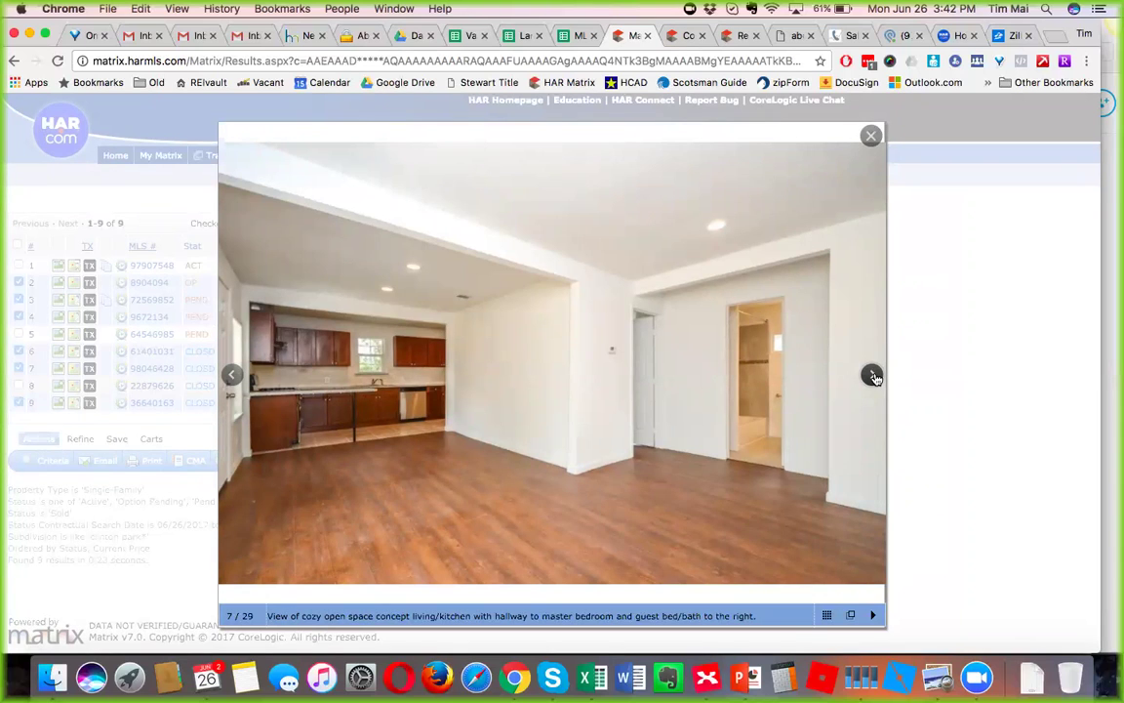
click(872, 376)
click(872, 376)
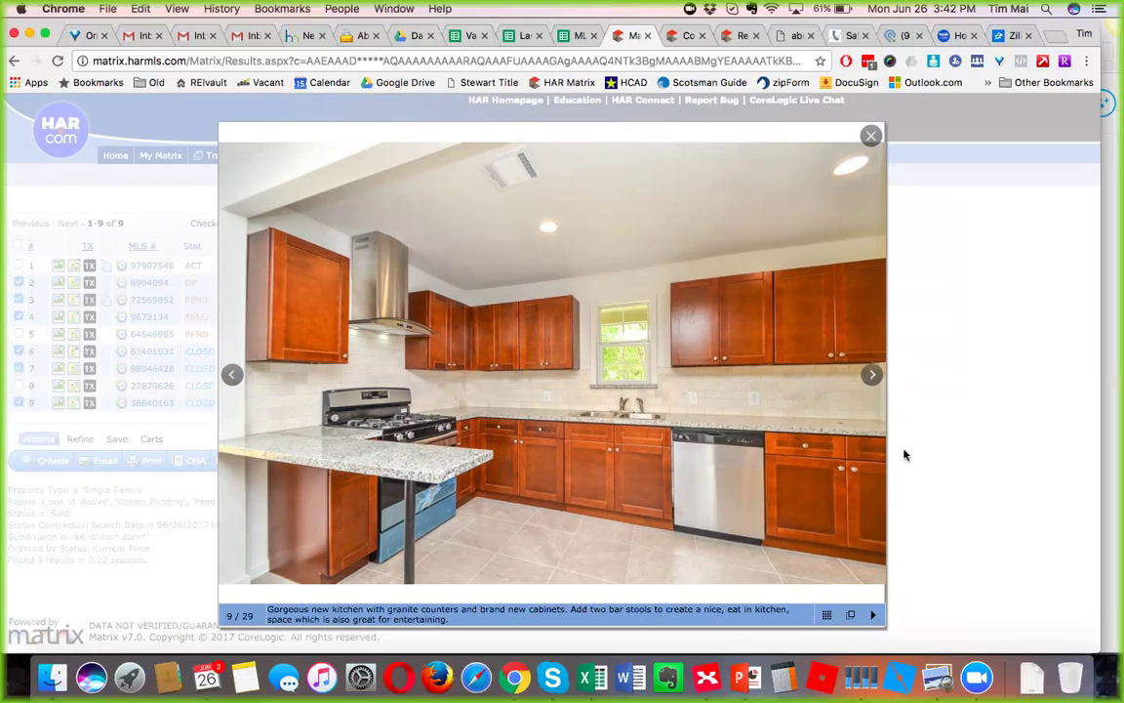
Page through the kitchen photos to the back door and laundry shot, photo 14 of 29.
mouse_move(871, 375)
click(872, 375)
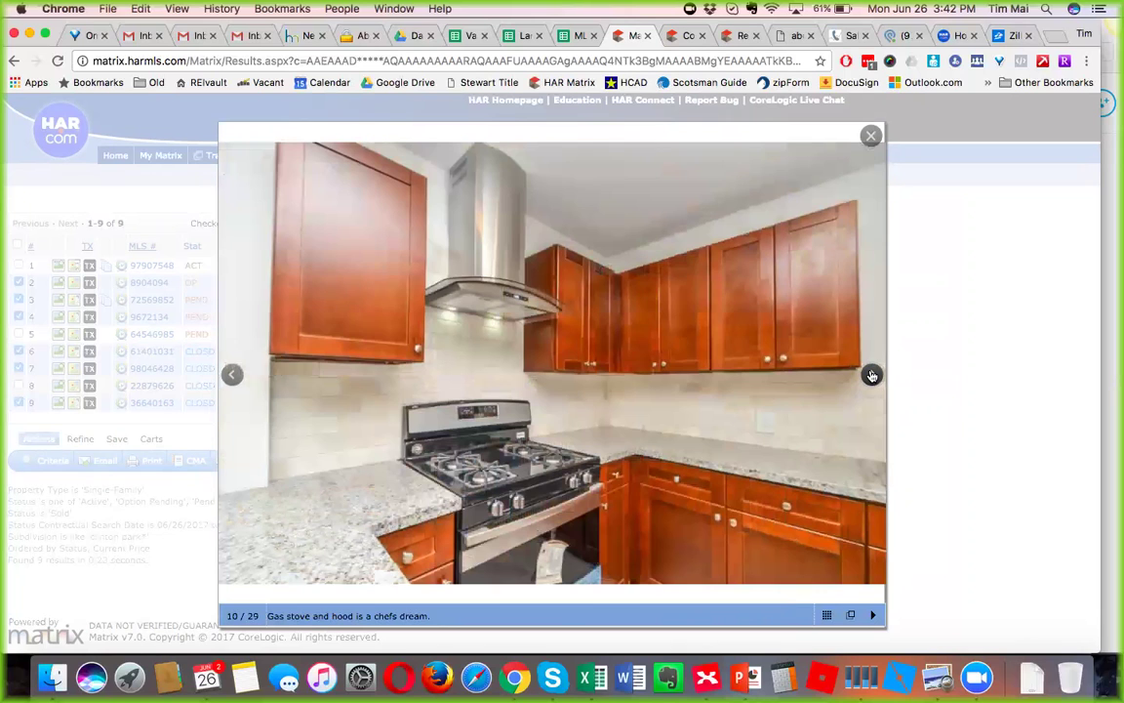
click(871, 374)
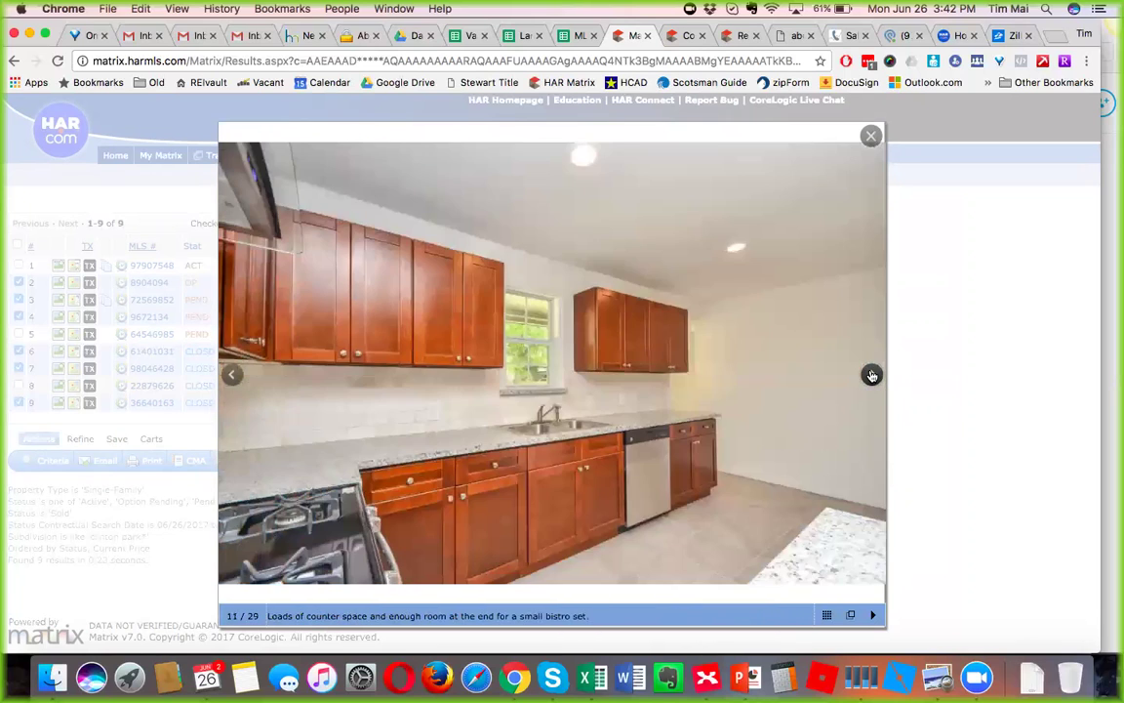
click(872, 375)
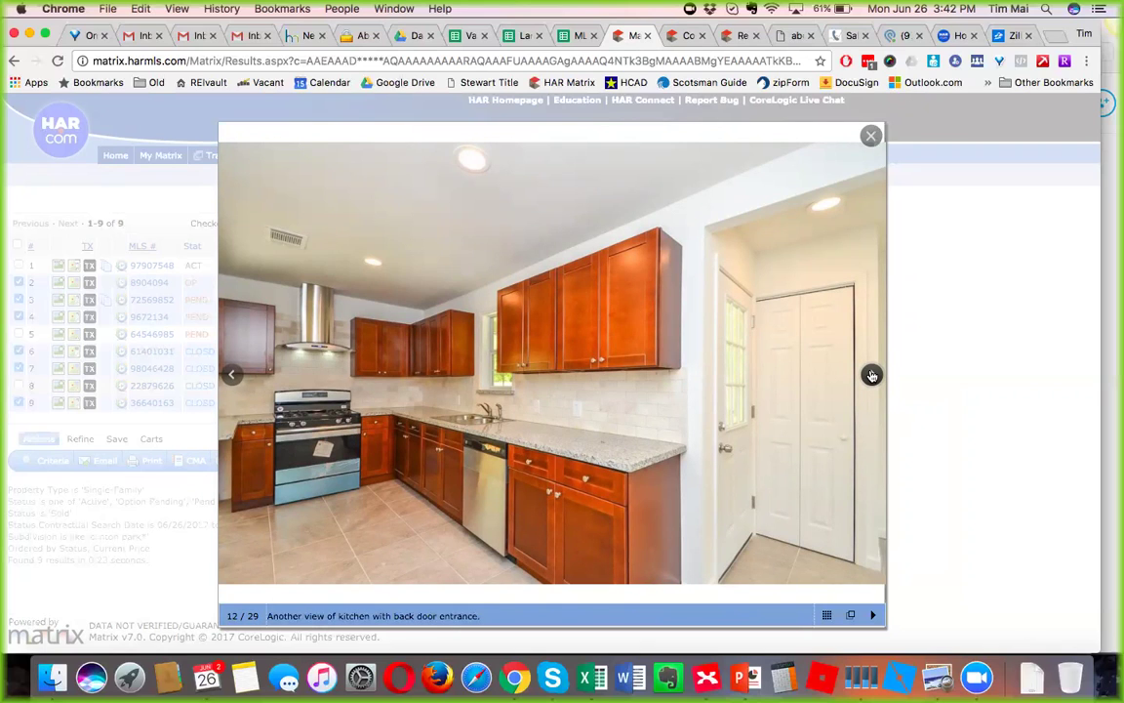
click(872, 376)
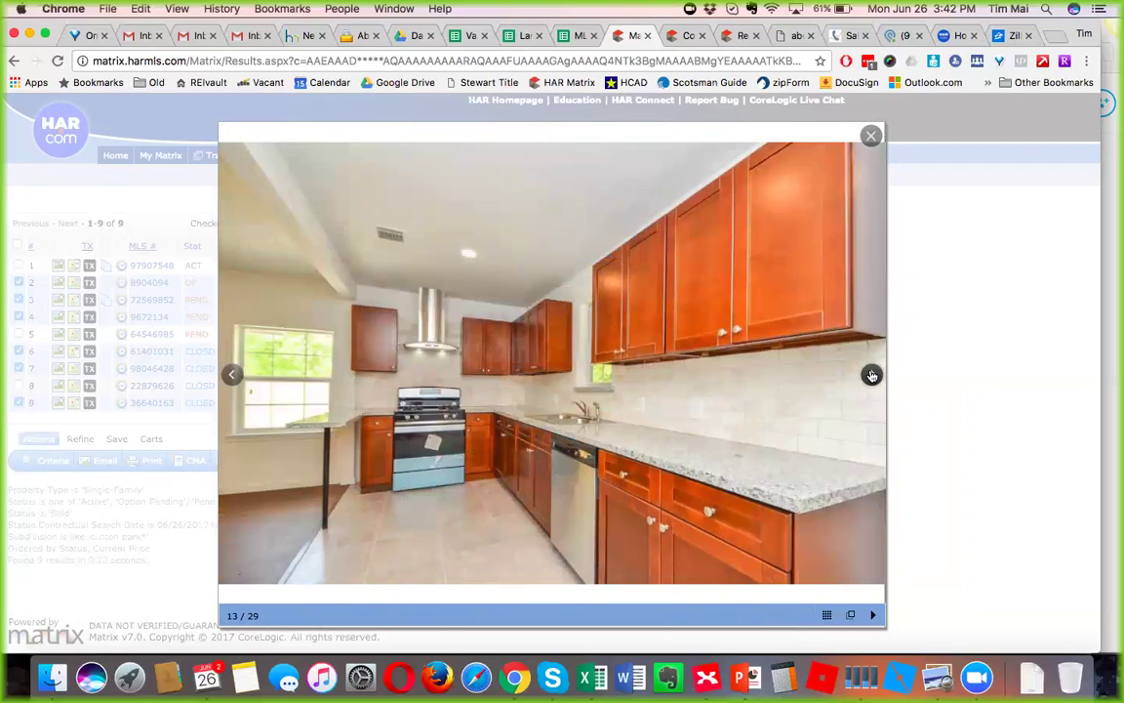
click(871, 376)
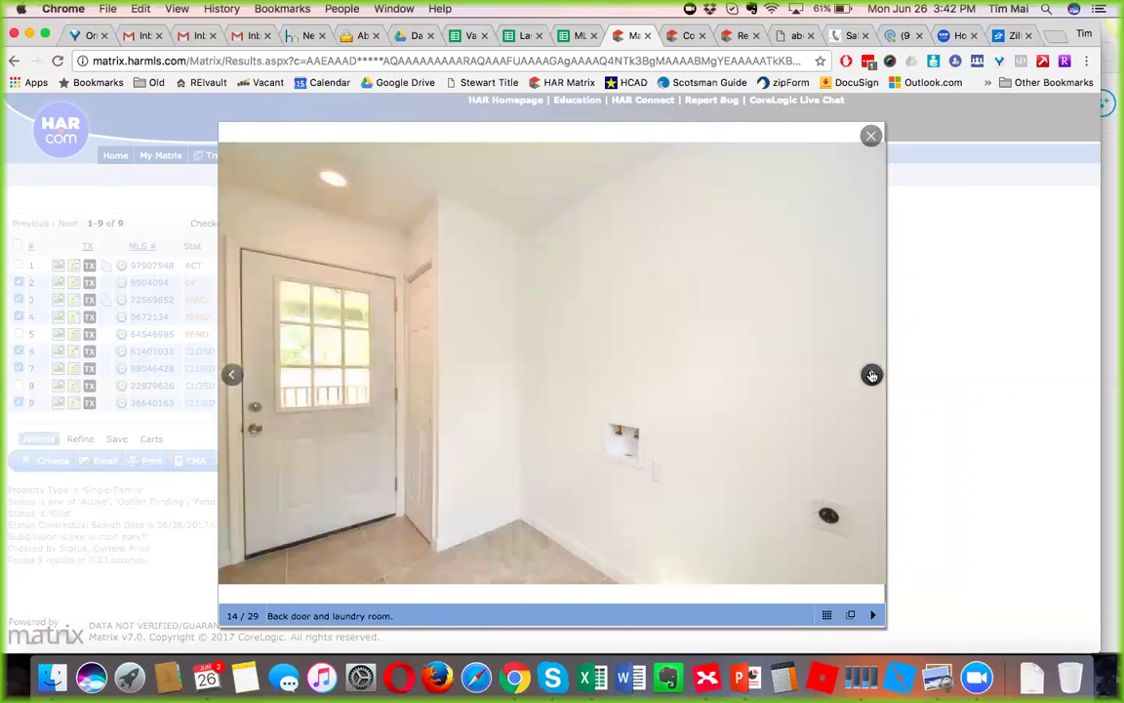
click(872, 375)
View the master bedroom and bathroom photos (16 and 17 of 29), then close the gallery.
click(872, 376)
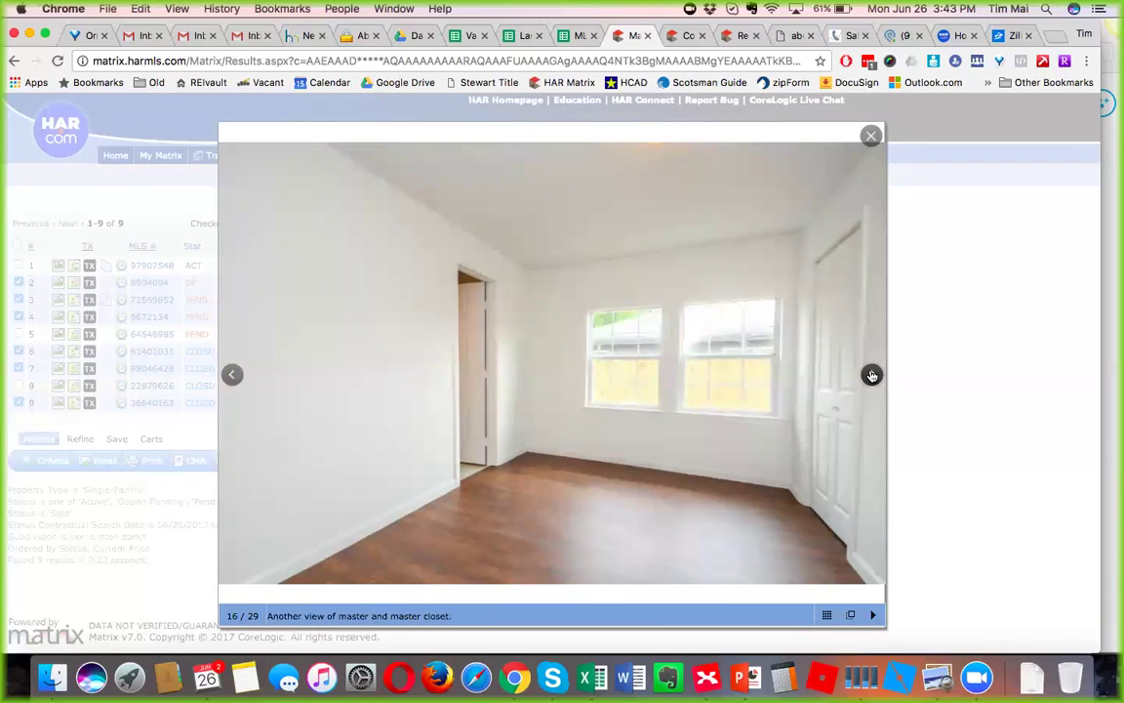
click(871, 376)
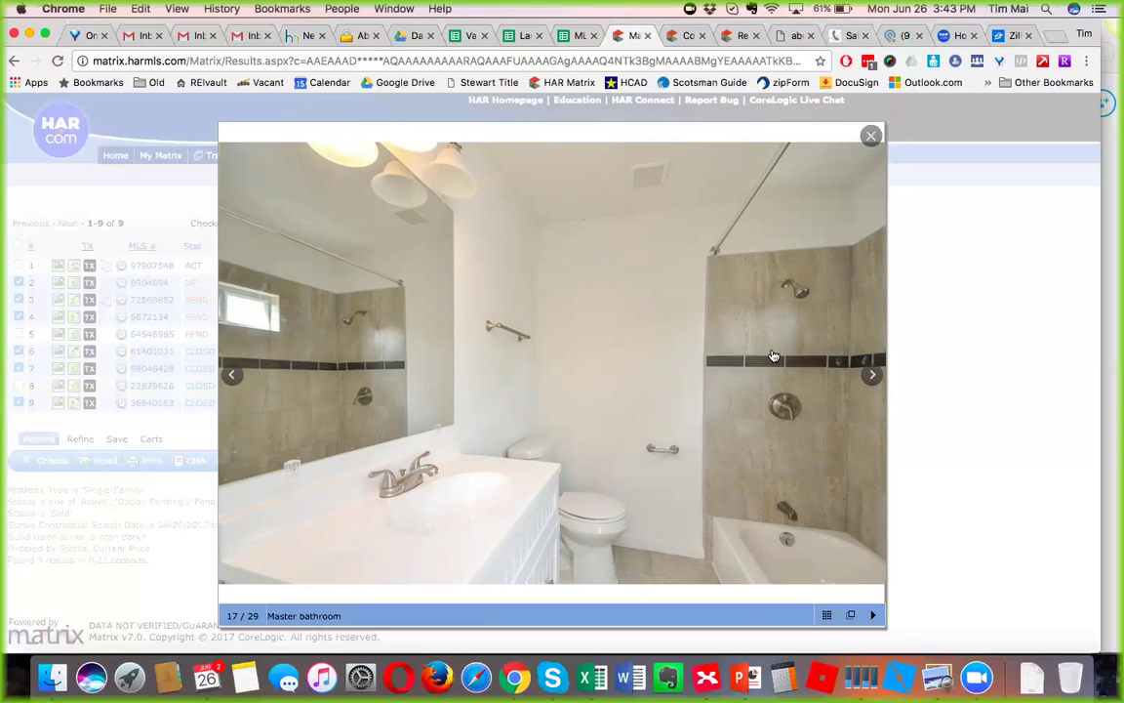
click(870, 136)
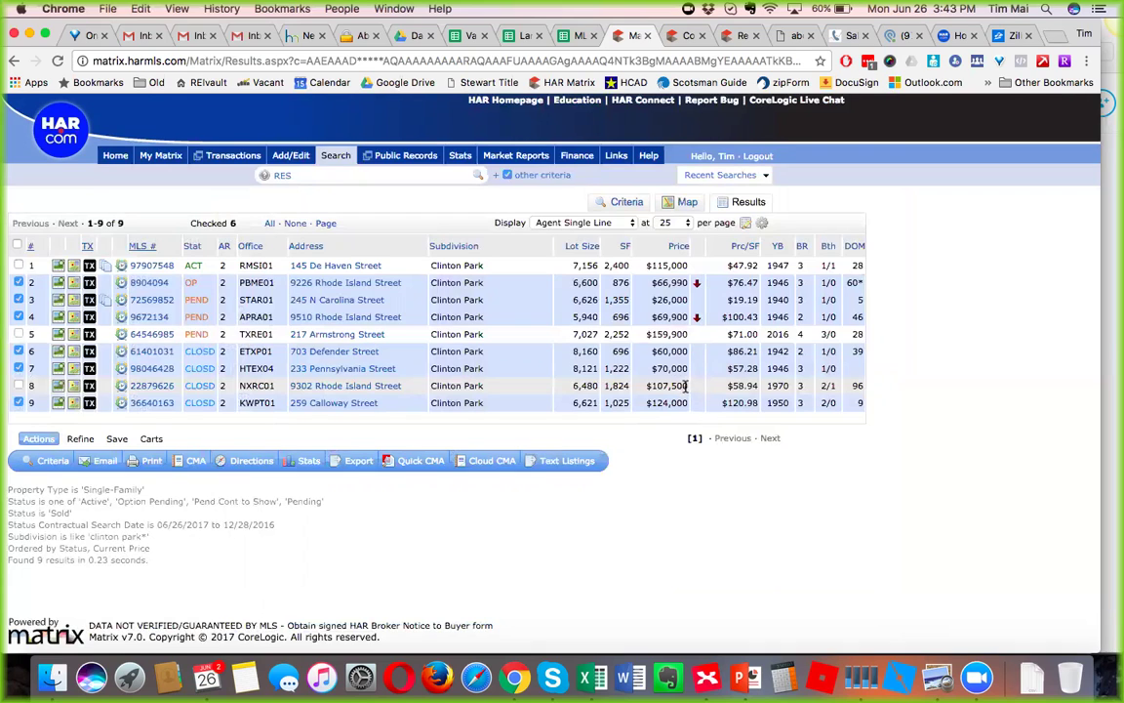
drag(685, 385, 378, 400)
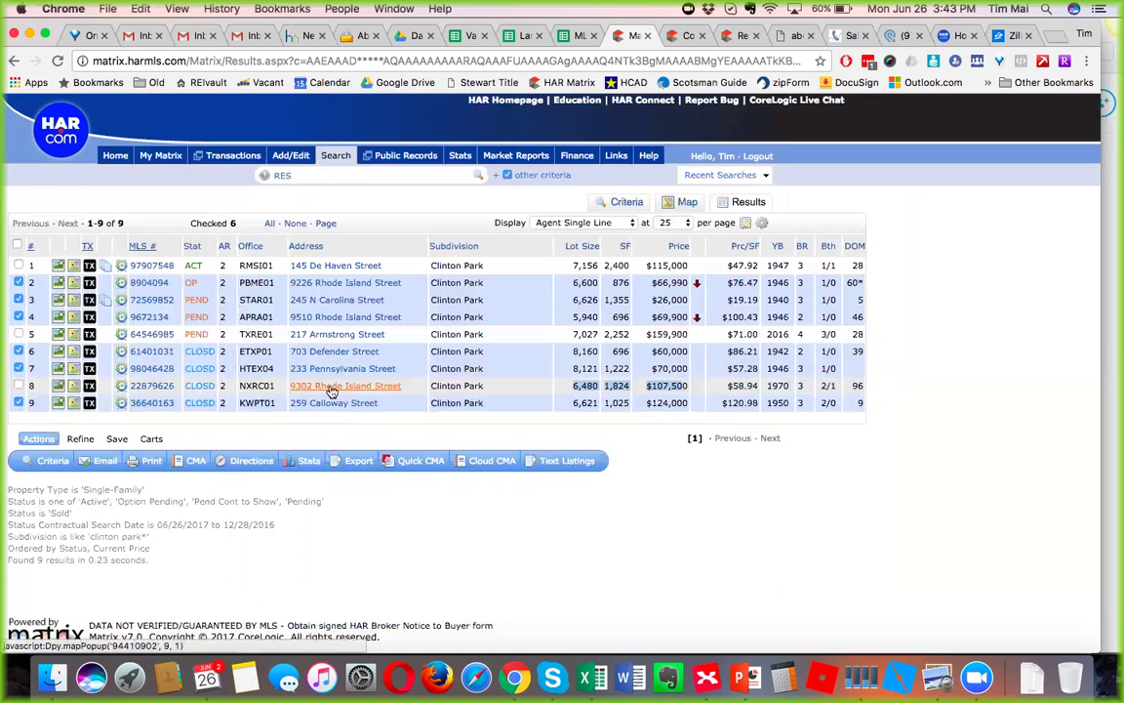
click(657, 386)
drag(647, 387, 606, 386)
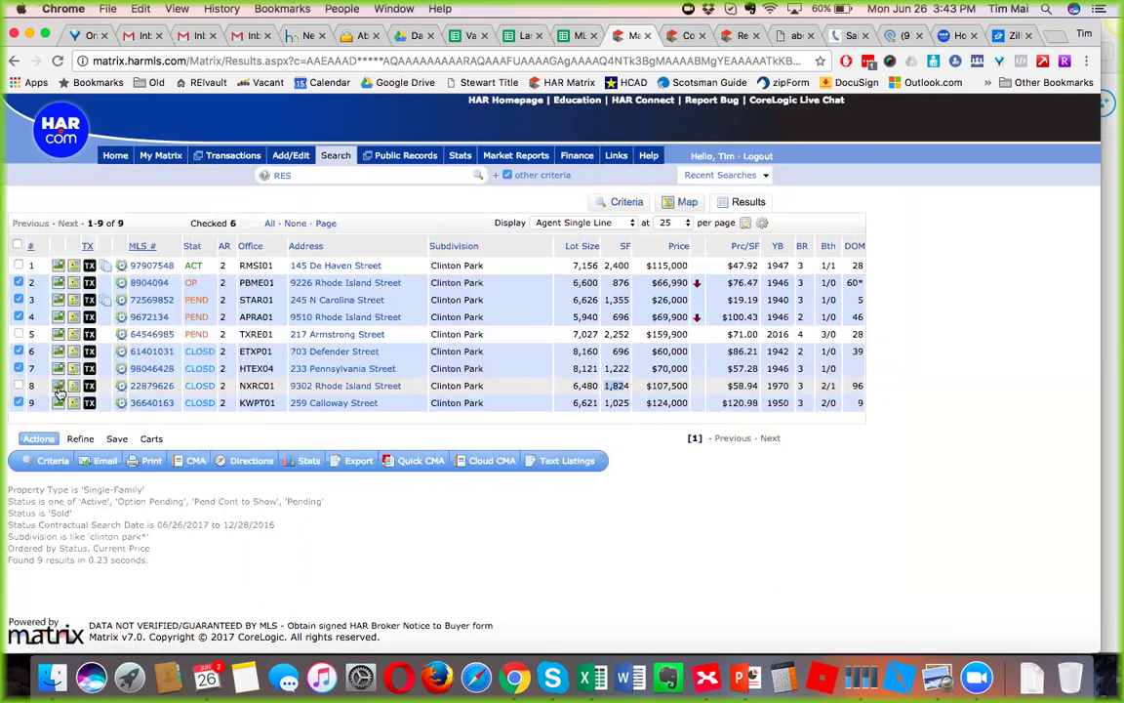
drag(647, 385, 686, 387)
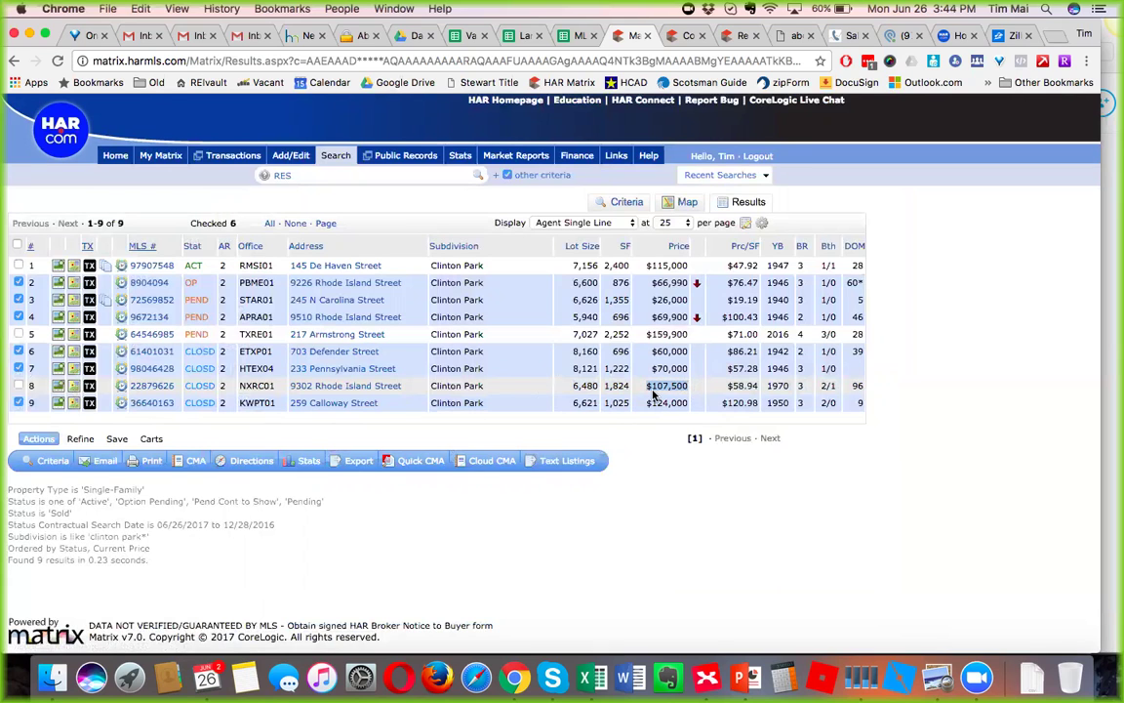
click(59, 387)
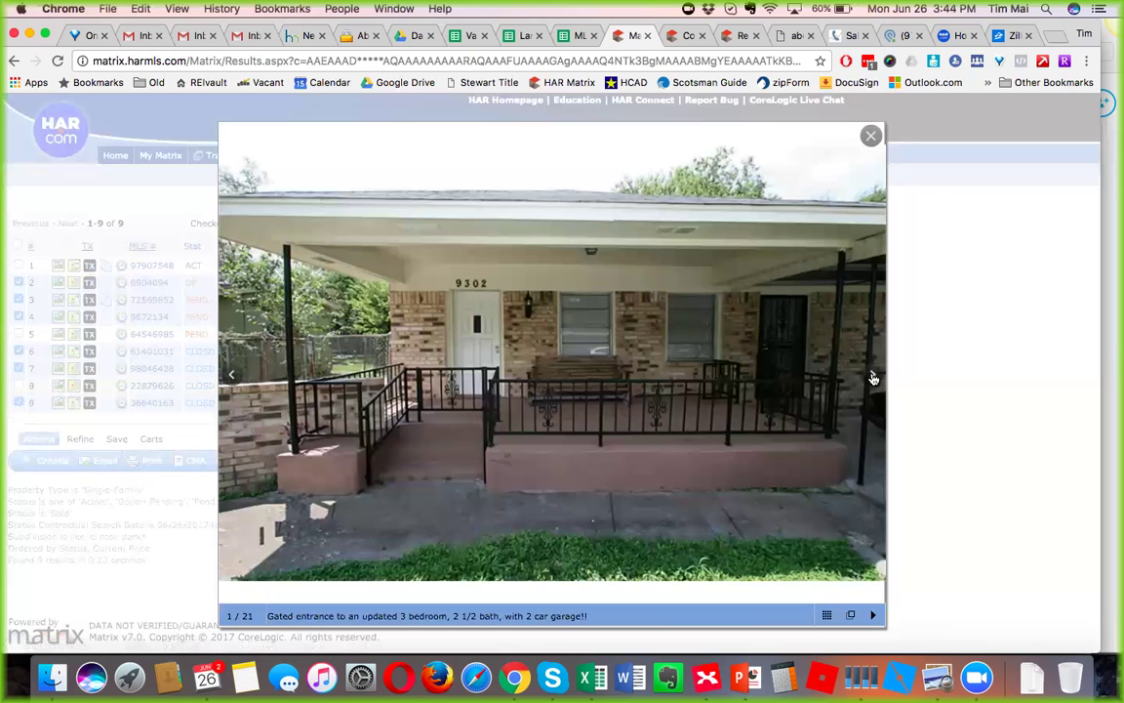
click(873, 377)
click(874, 377)
click(873, 376)
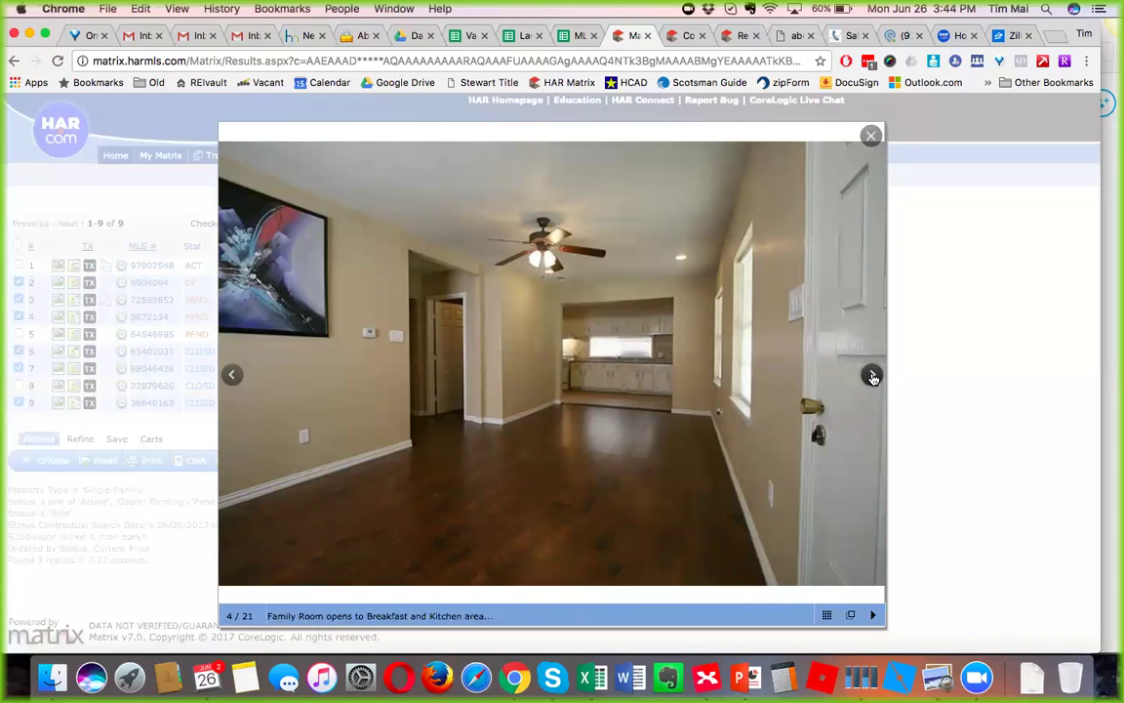
click(874, 375)
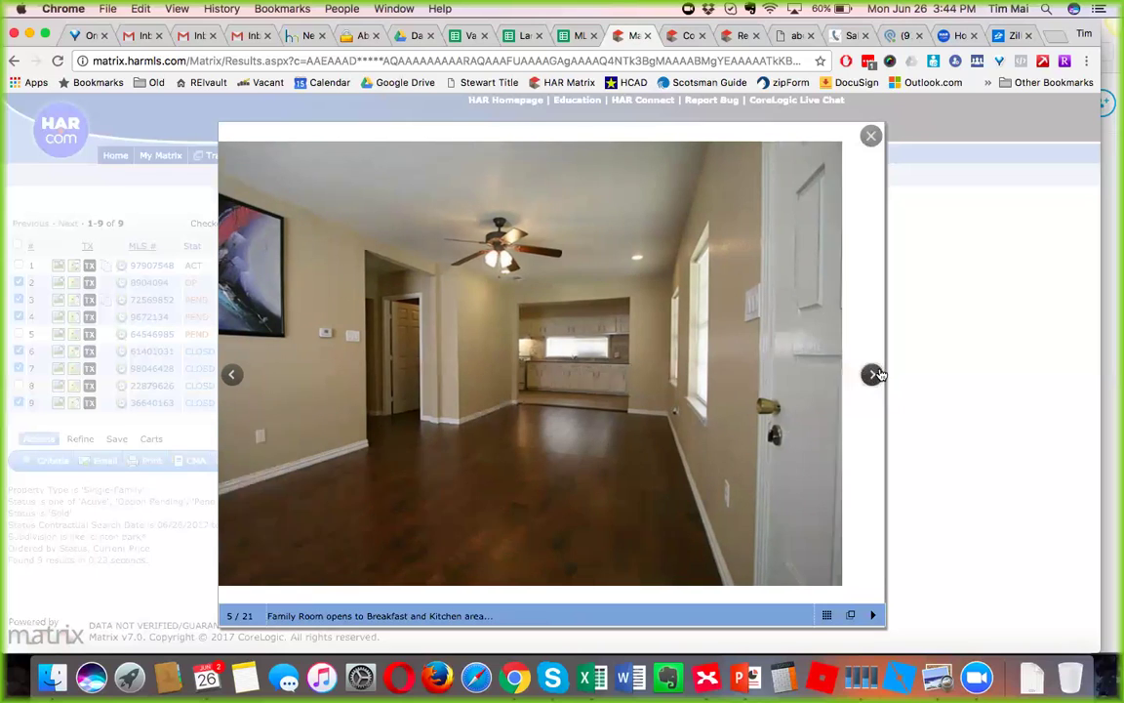
click(874, 375)
click(873, 375)
click(873, 374)
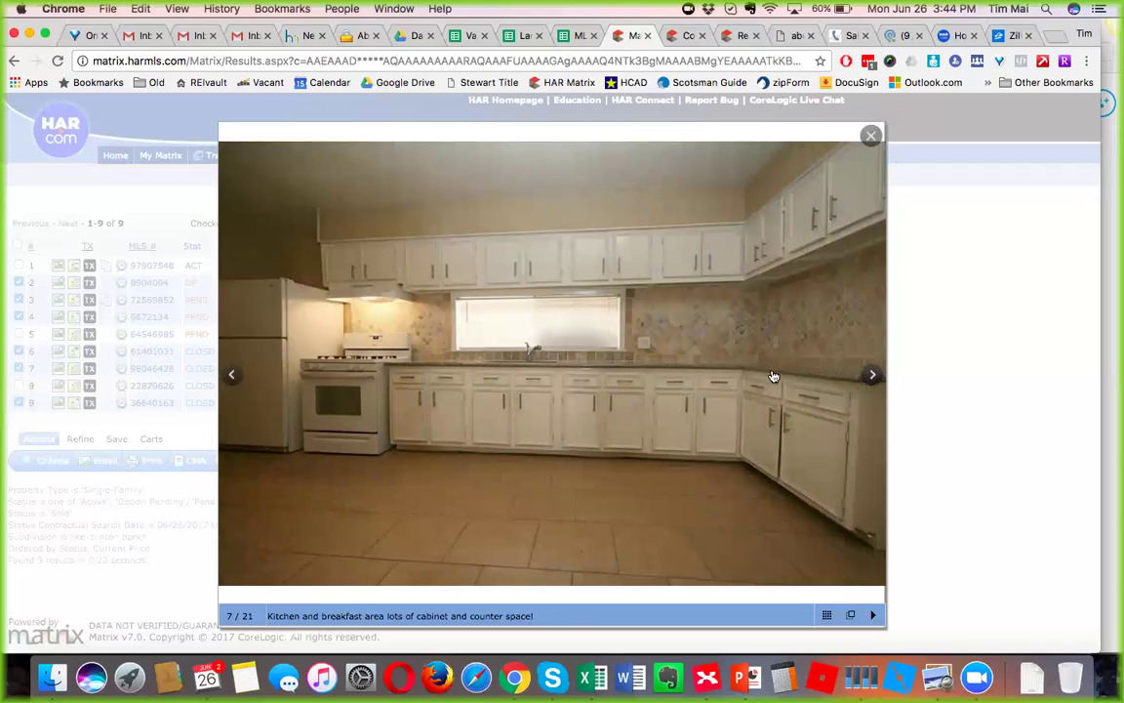
click(871, 377)
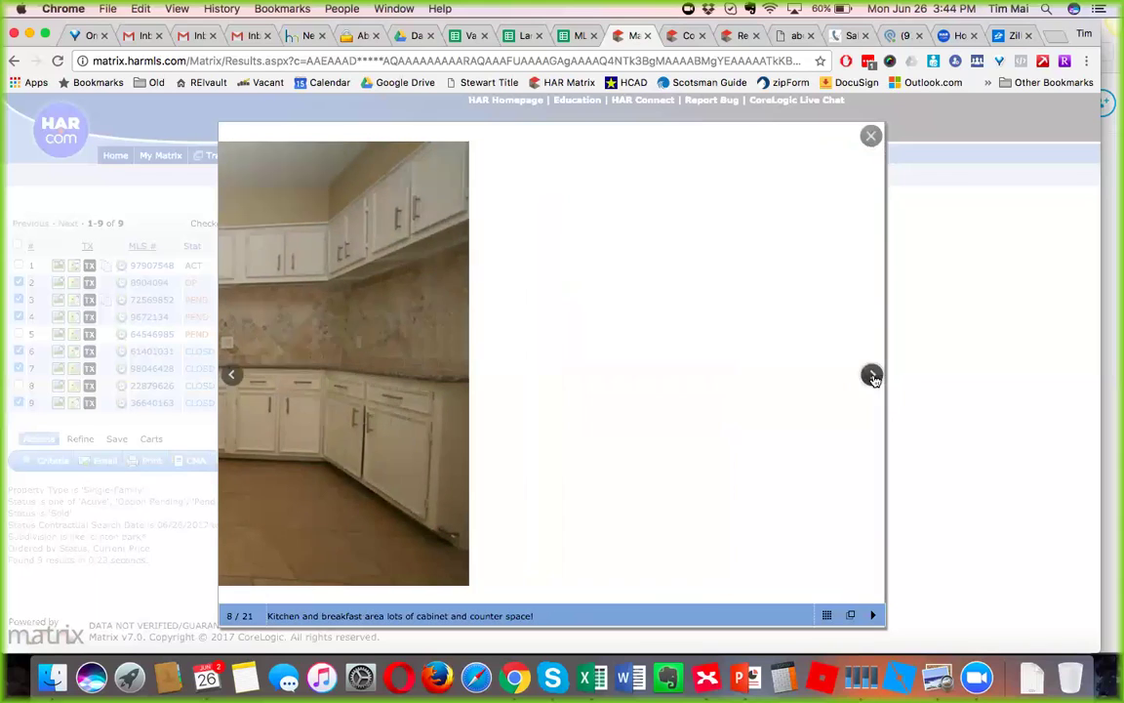
click(872, 377)
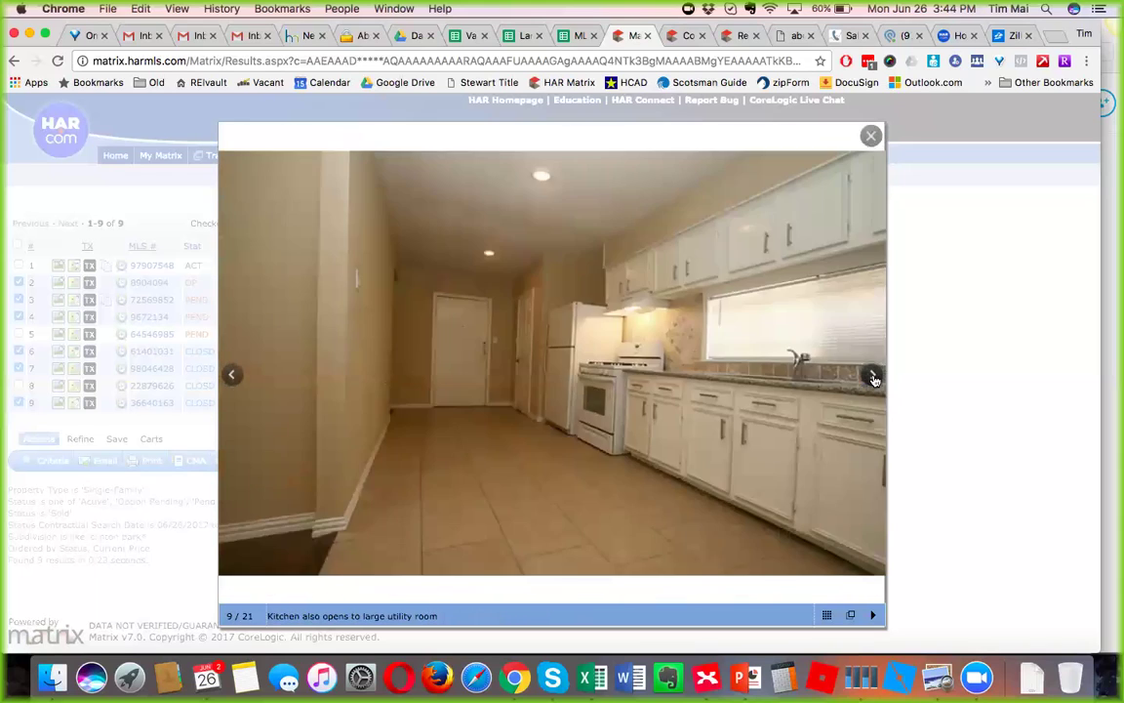
click(873, 378)
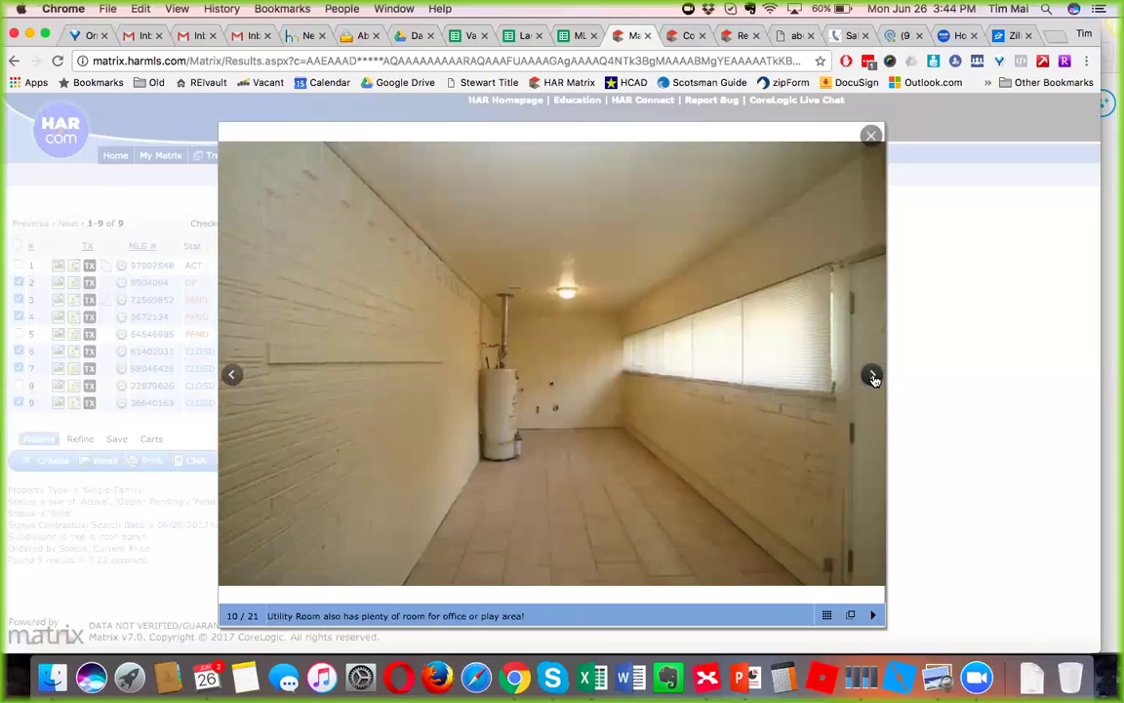
click(872, 377)
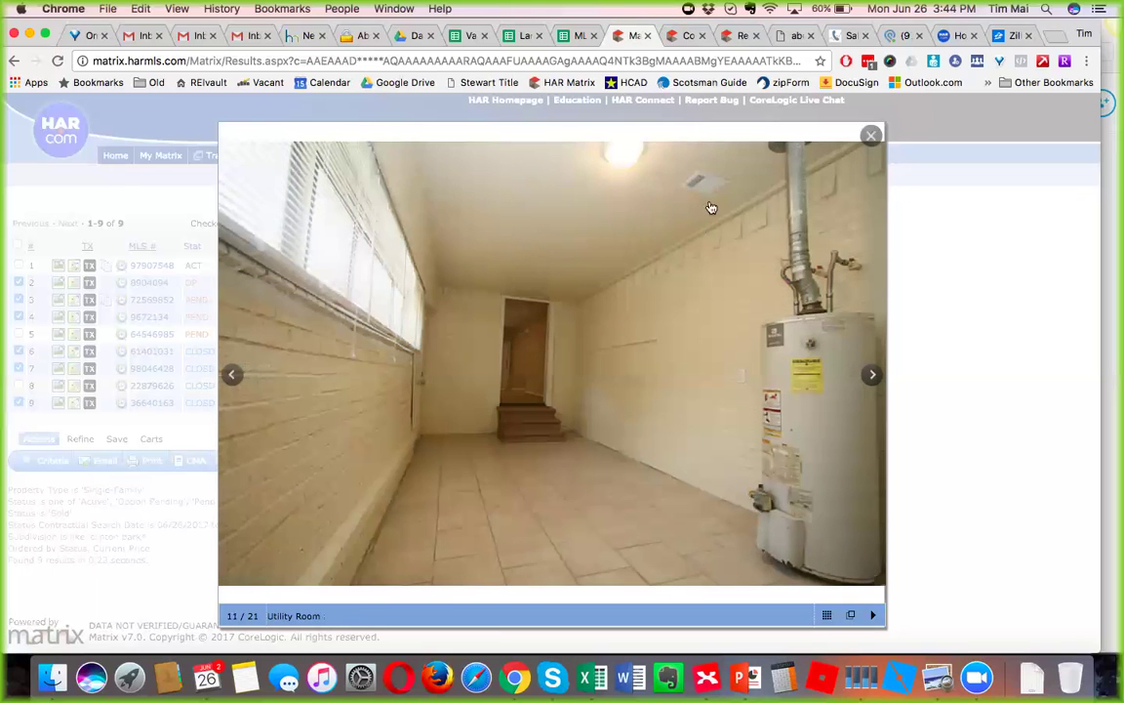
Continue through hallway, bath, bedrooms, master suite, backyard and garage, wrapping to the front porch.
click(878, 376)
click(875, 377)
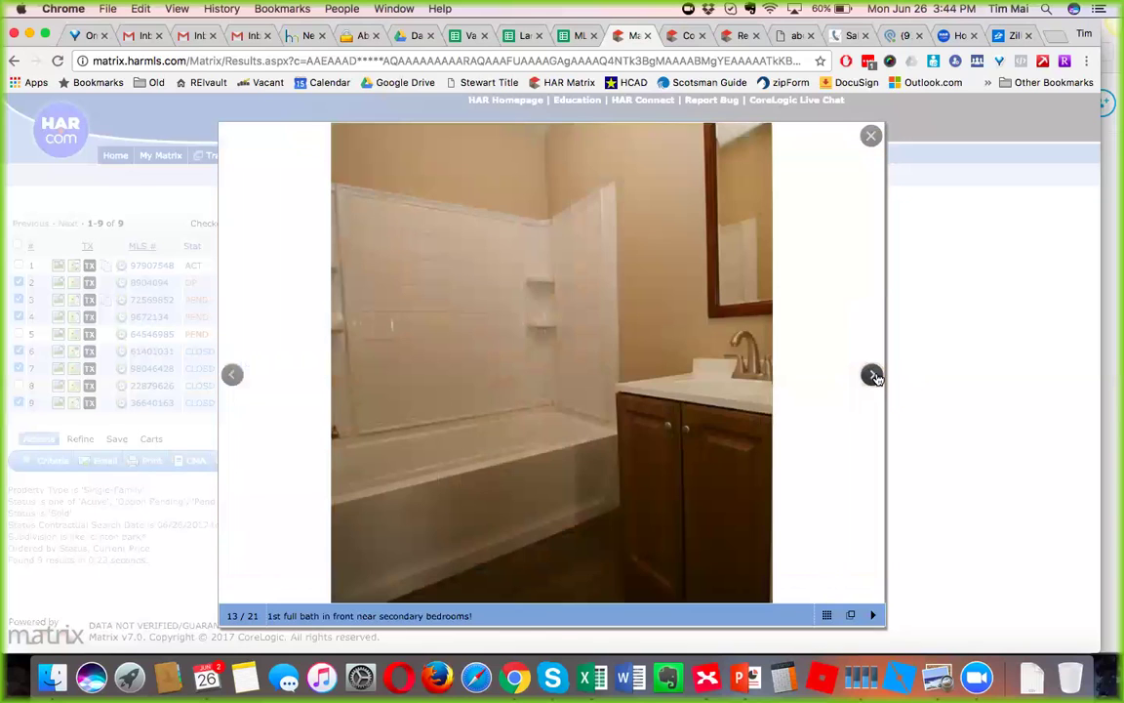
click(875, 376)
click(875, 377)
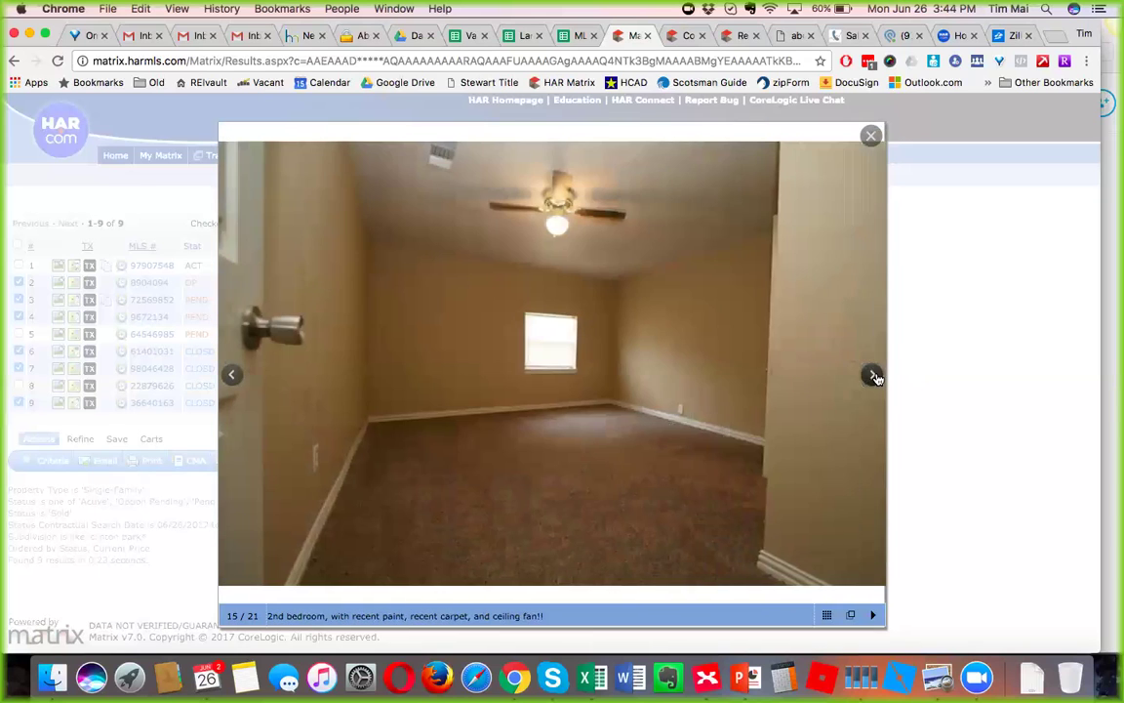
click(875, 376)
click(875, 377)
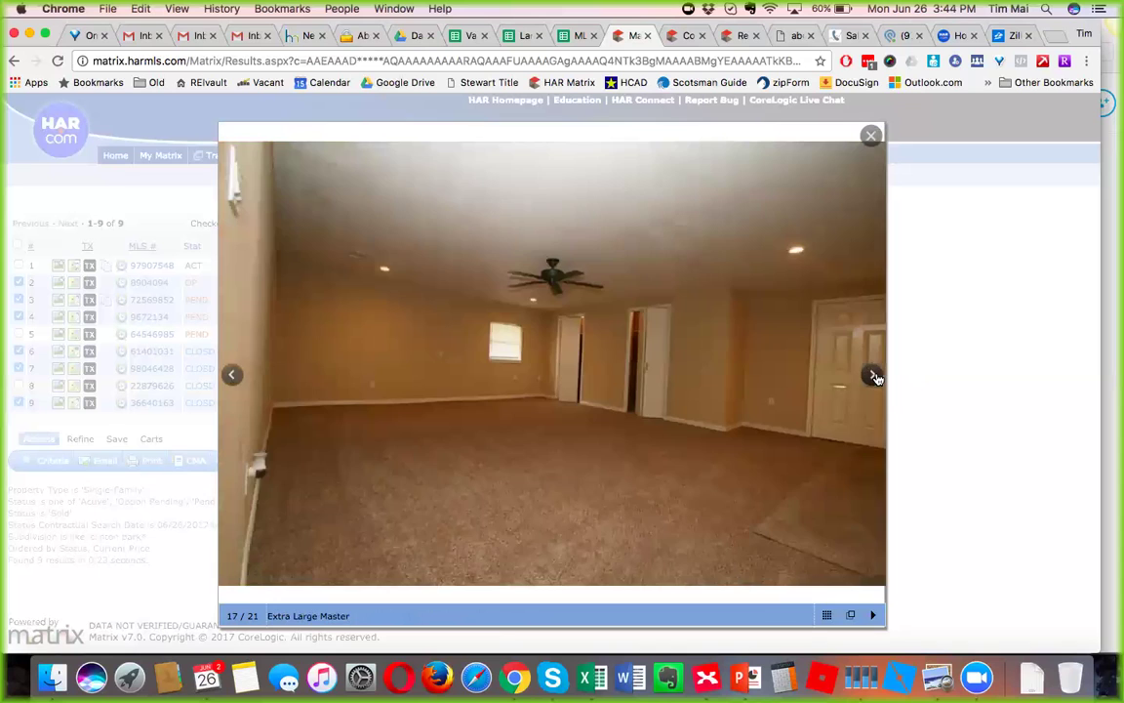
click(876, 377)
click(875, 376)
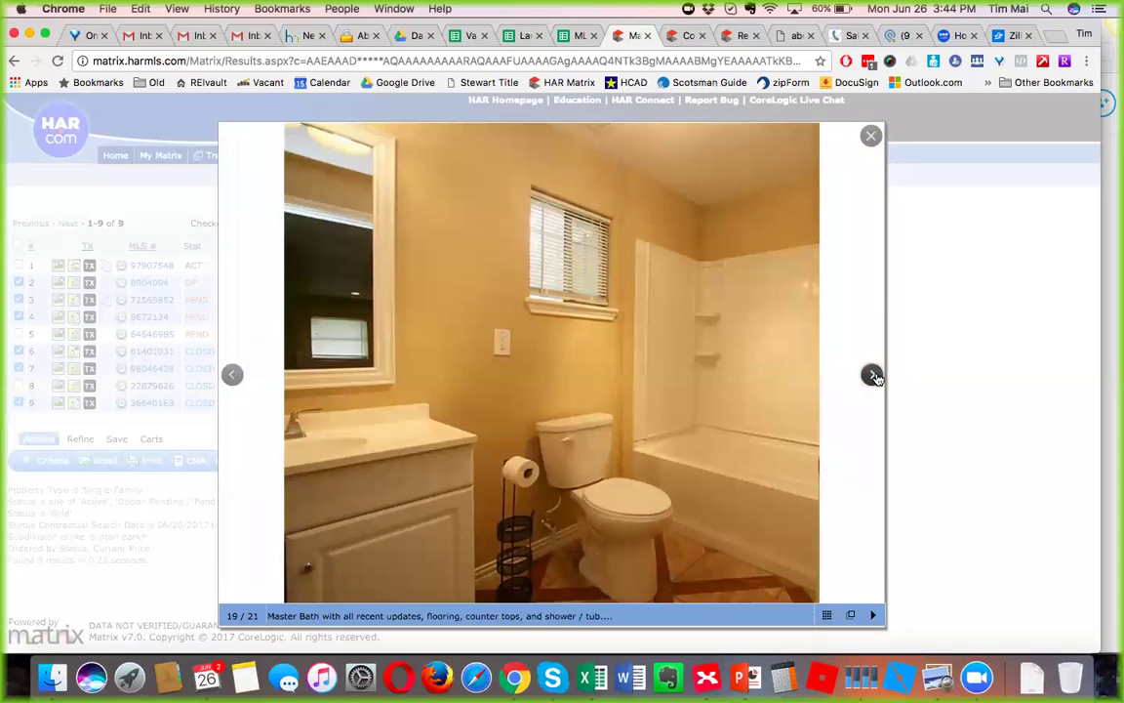
click(875, 377)
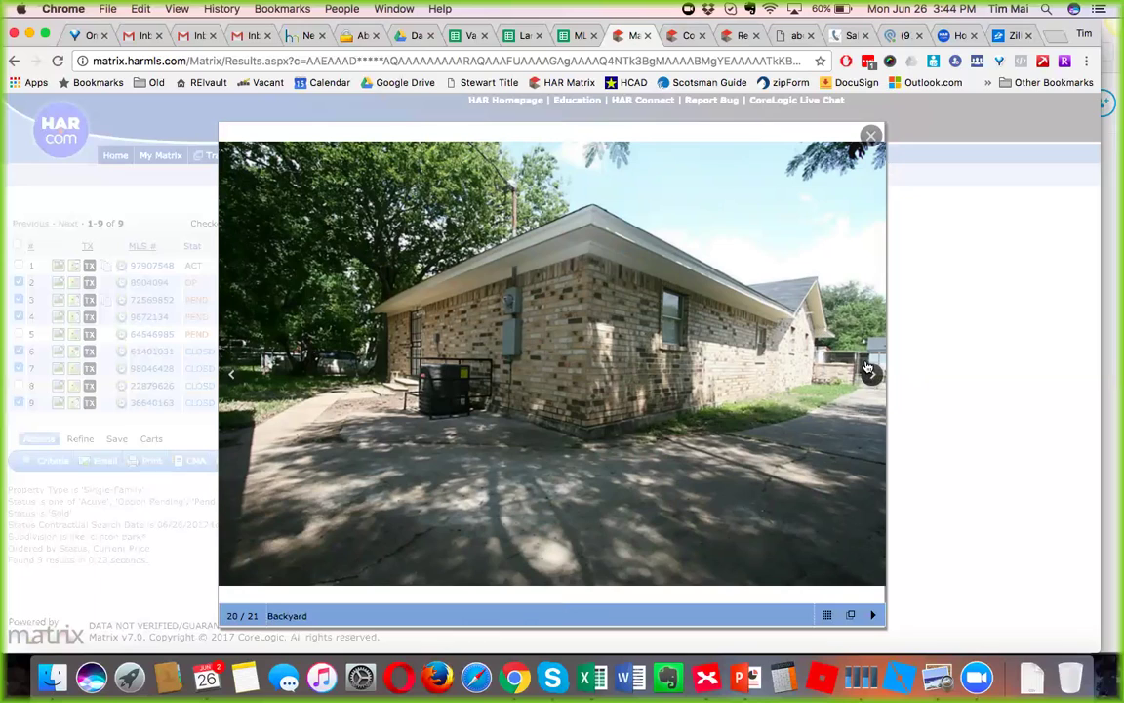
click(870, 372)
click(869, 368)
click(867, 369)
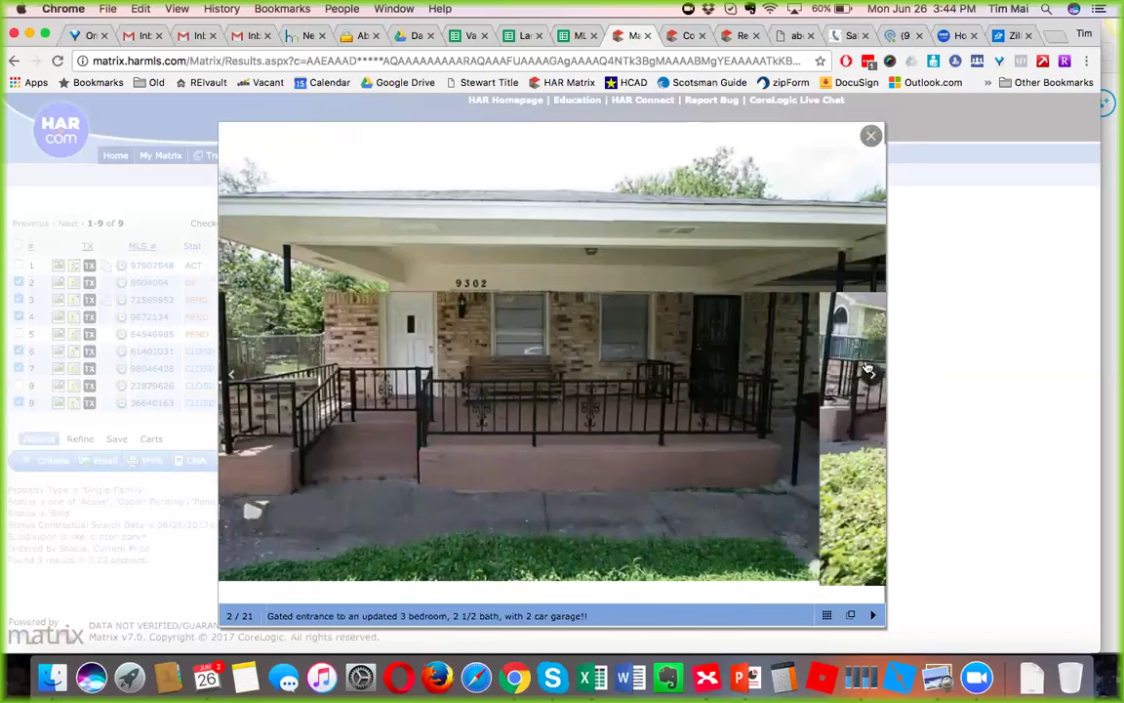
click(871, 135)
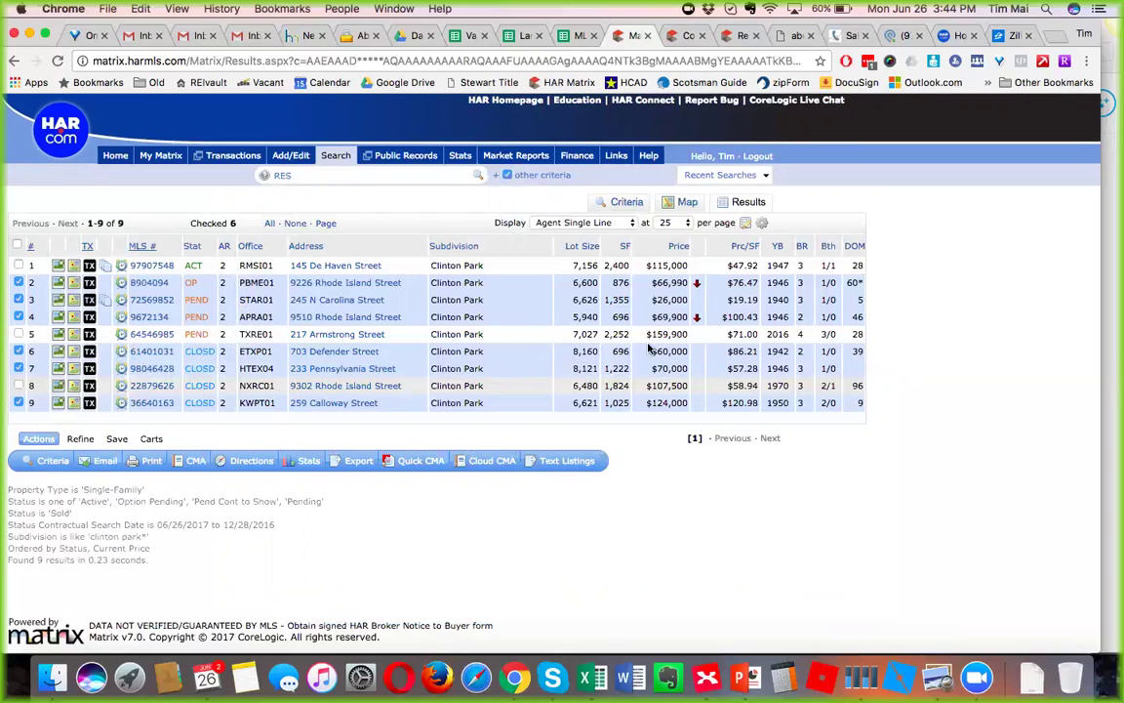
click(39, 472)
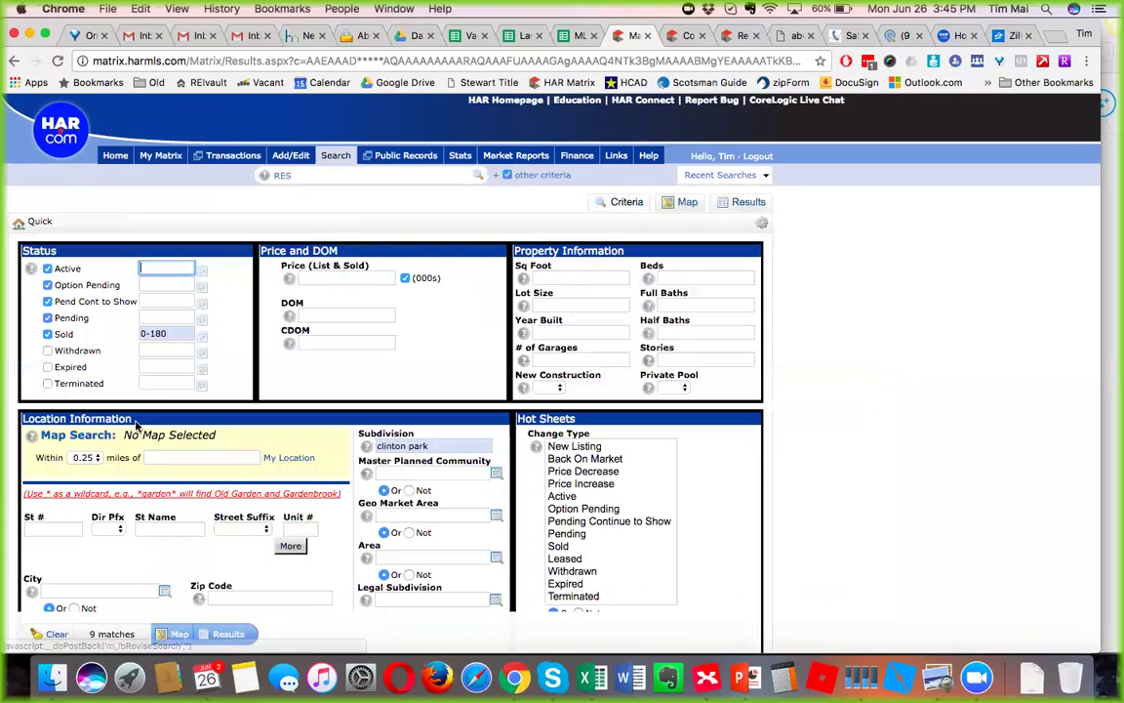
click(161, 335)
text(0-36)
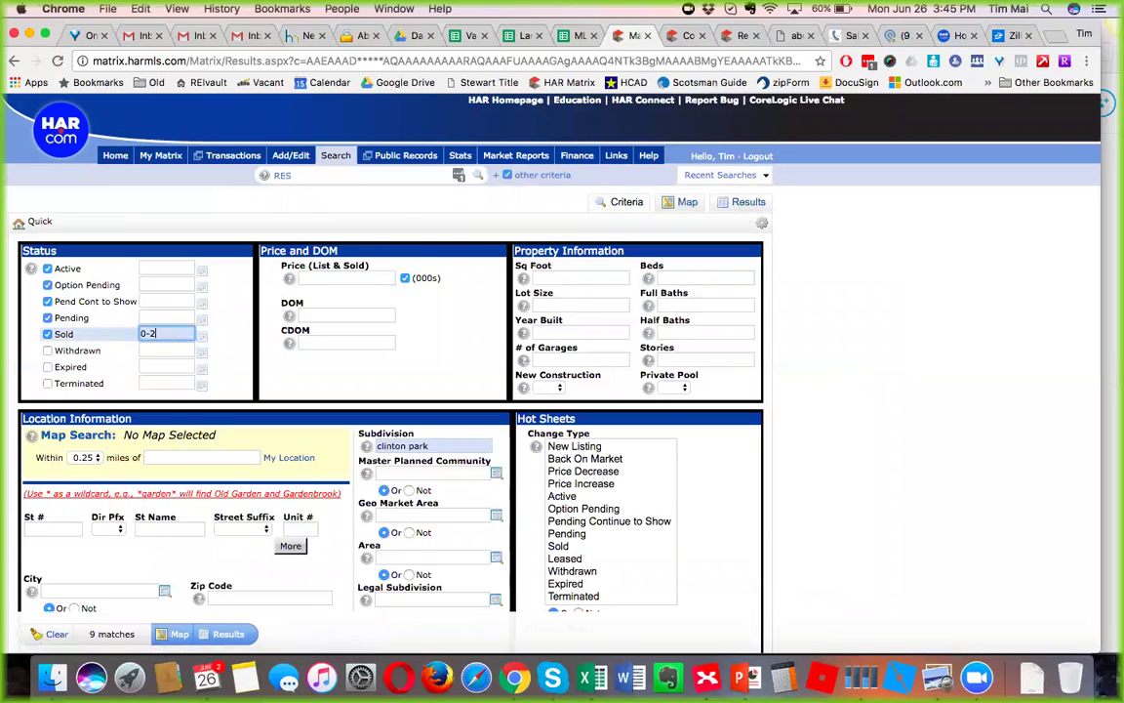
text(0)
click(241, 635)
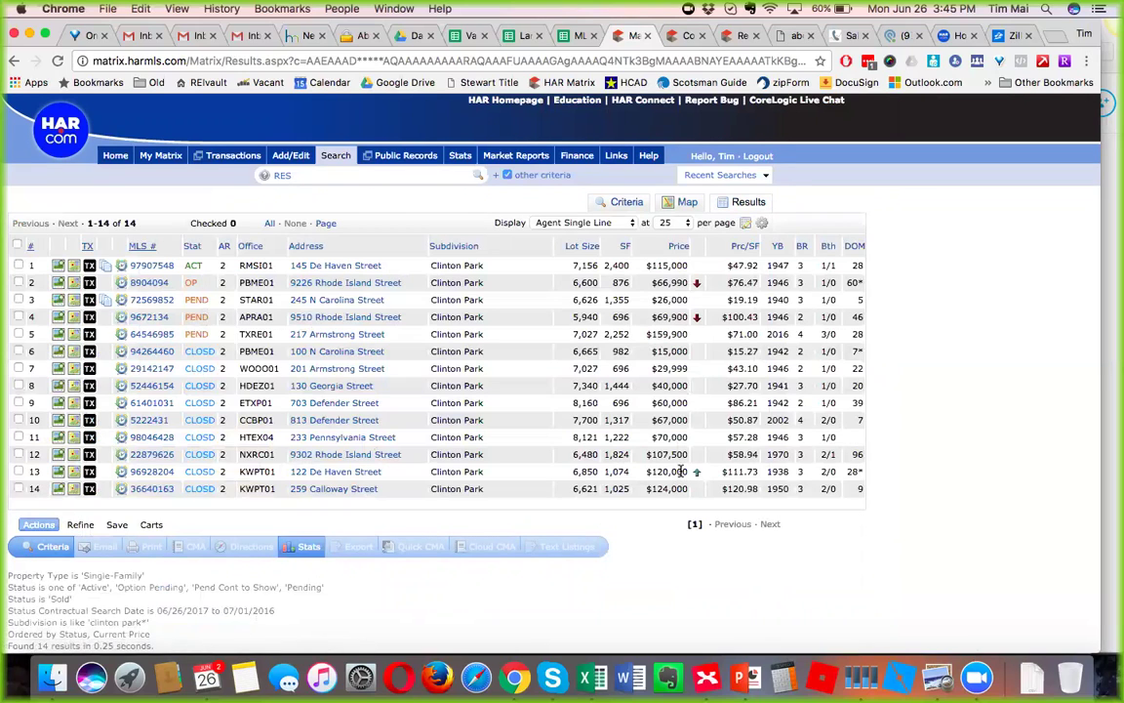
drag(681, 471, 643, 472)
click(59, 471)
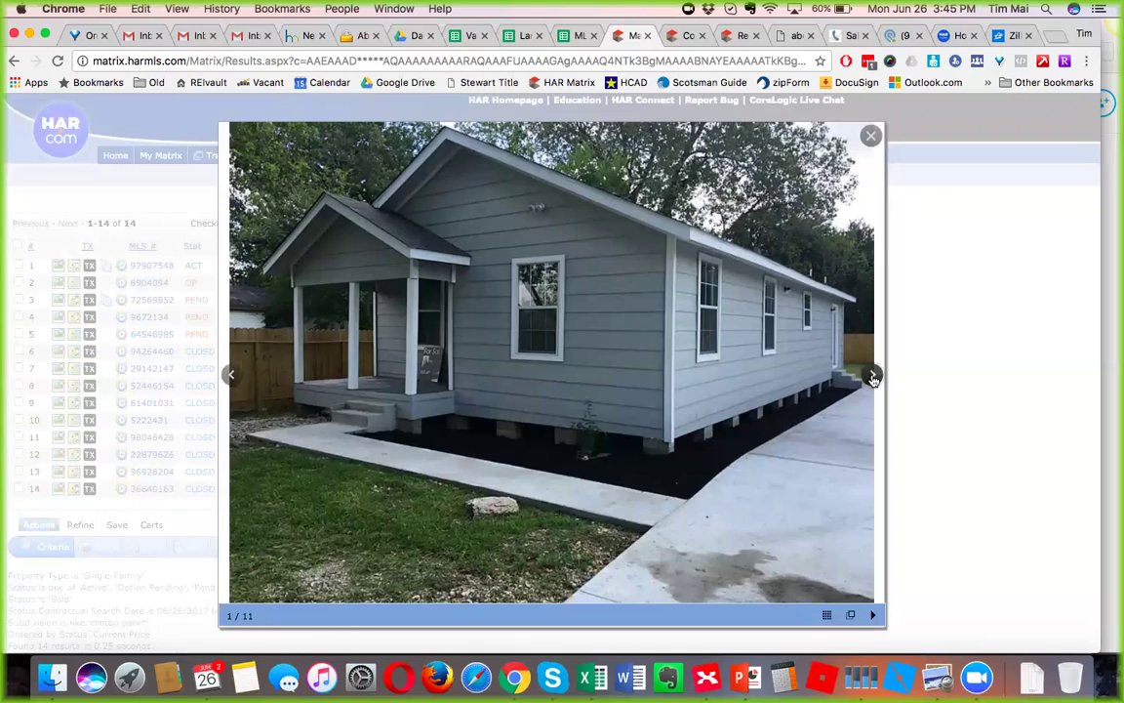
click(873, 377)
click(873, 377)
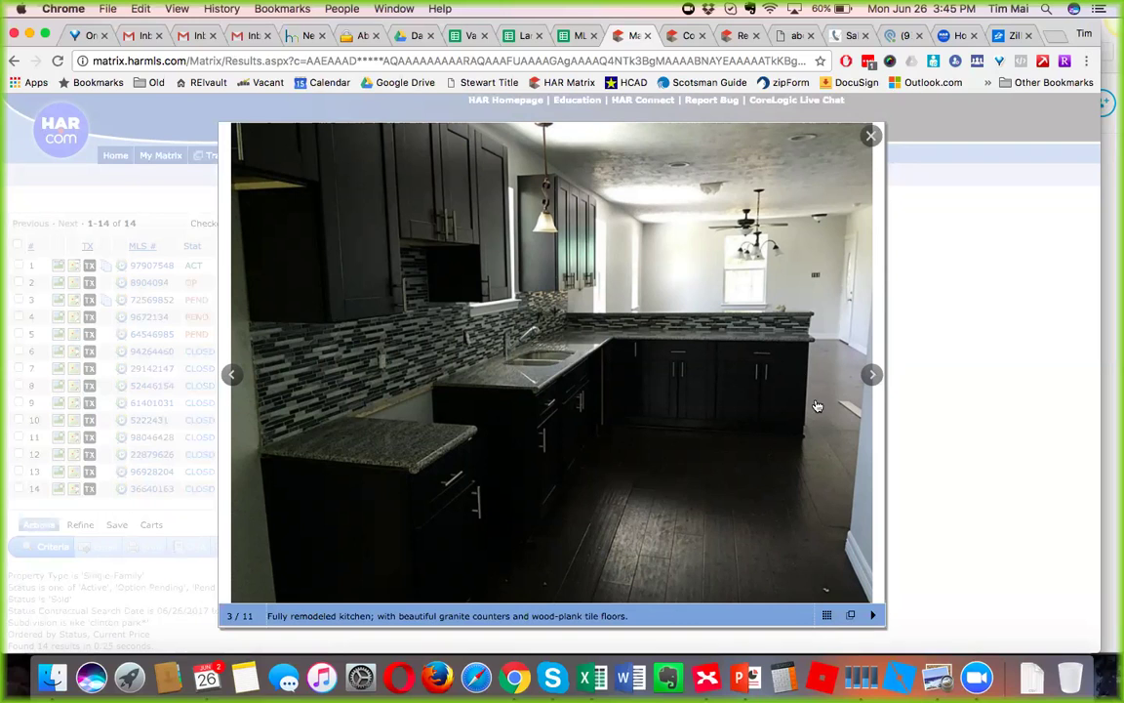
click(872, 374)
click(873, 374)
click(873, 373)
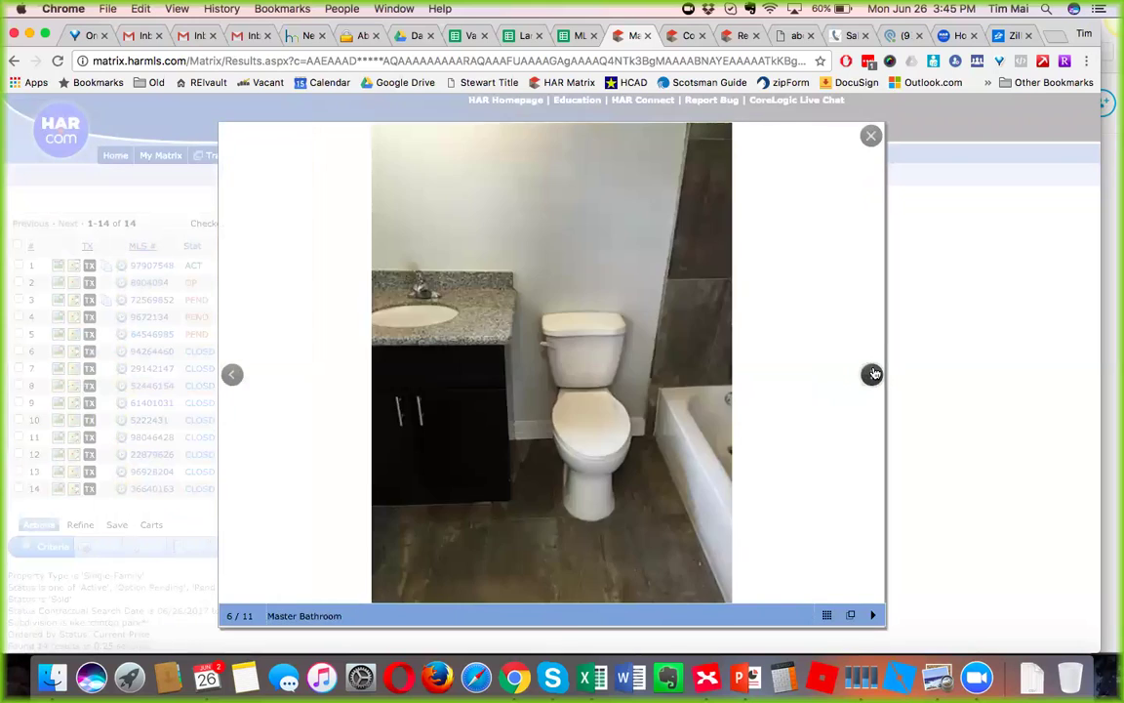
click(873, 374)
click(873, 374)
click(873, 373)
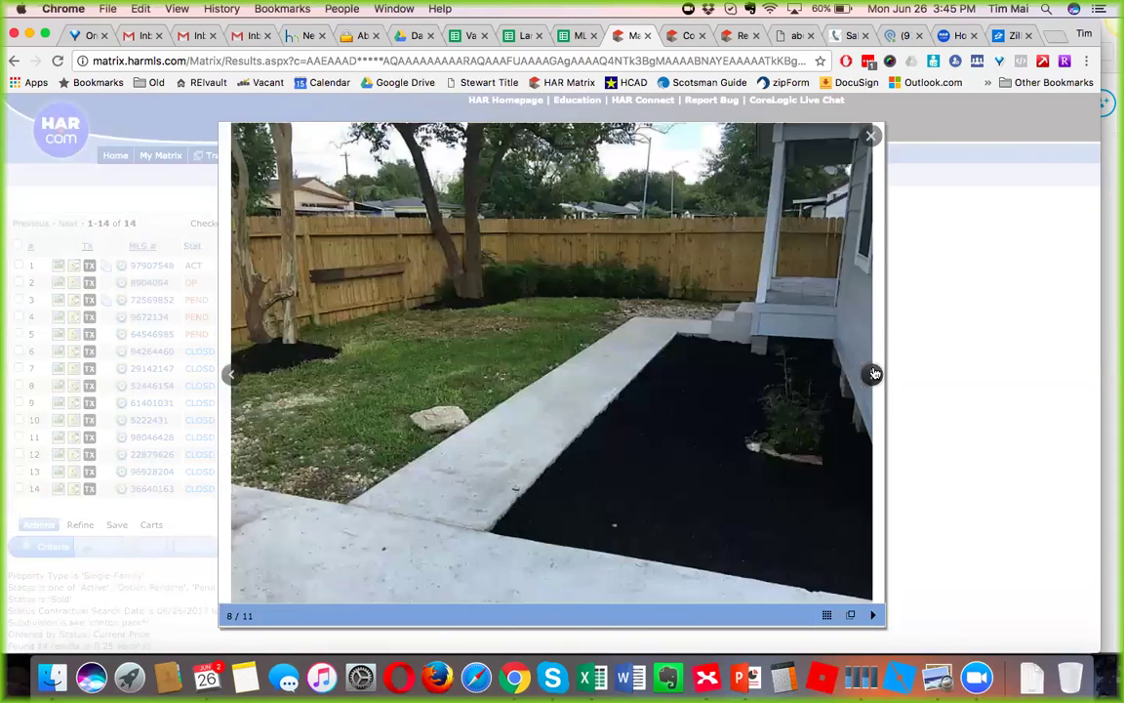
click(873, 373)
click(873, 374)
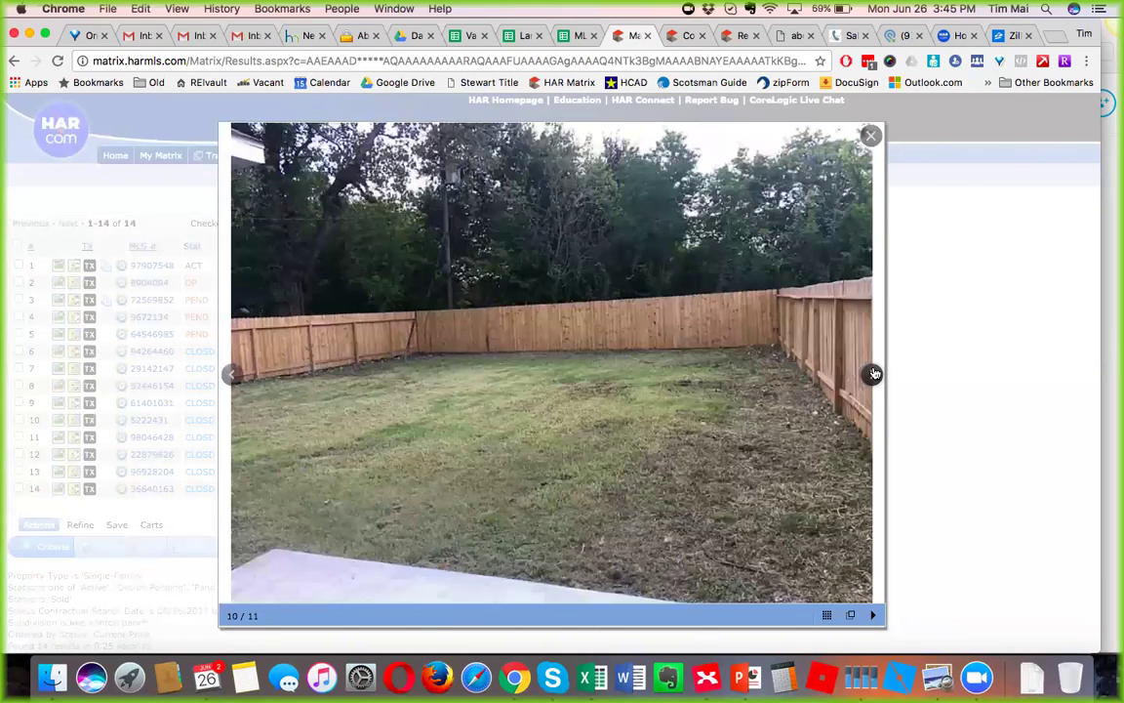
click(873, 373)
click(874, 374)
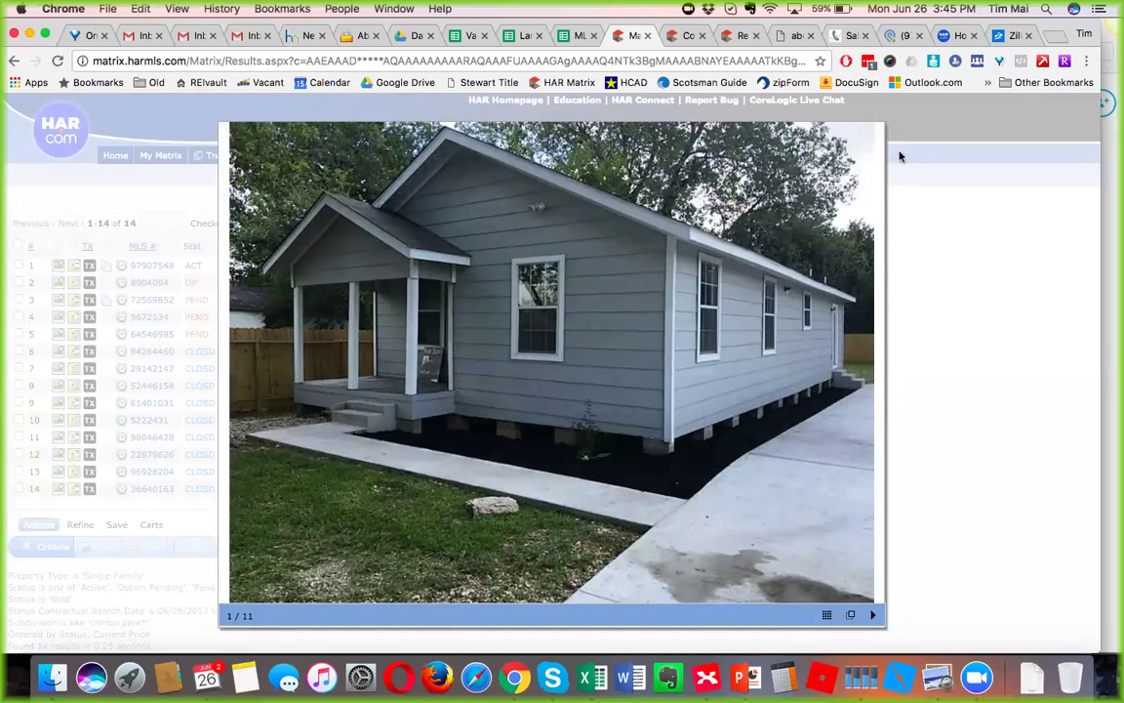
click(870, 135)
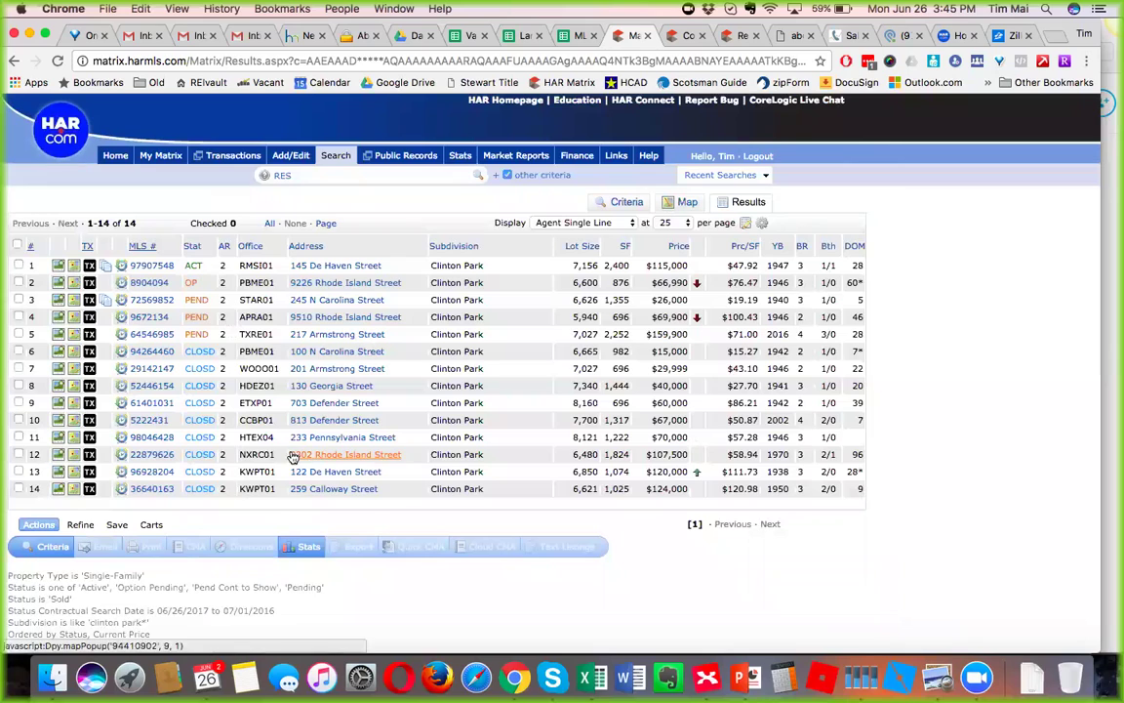
click(89, 473)
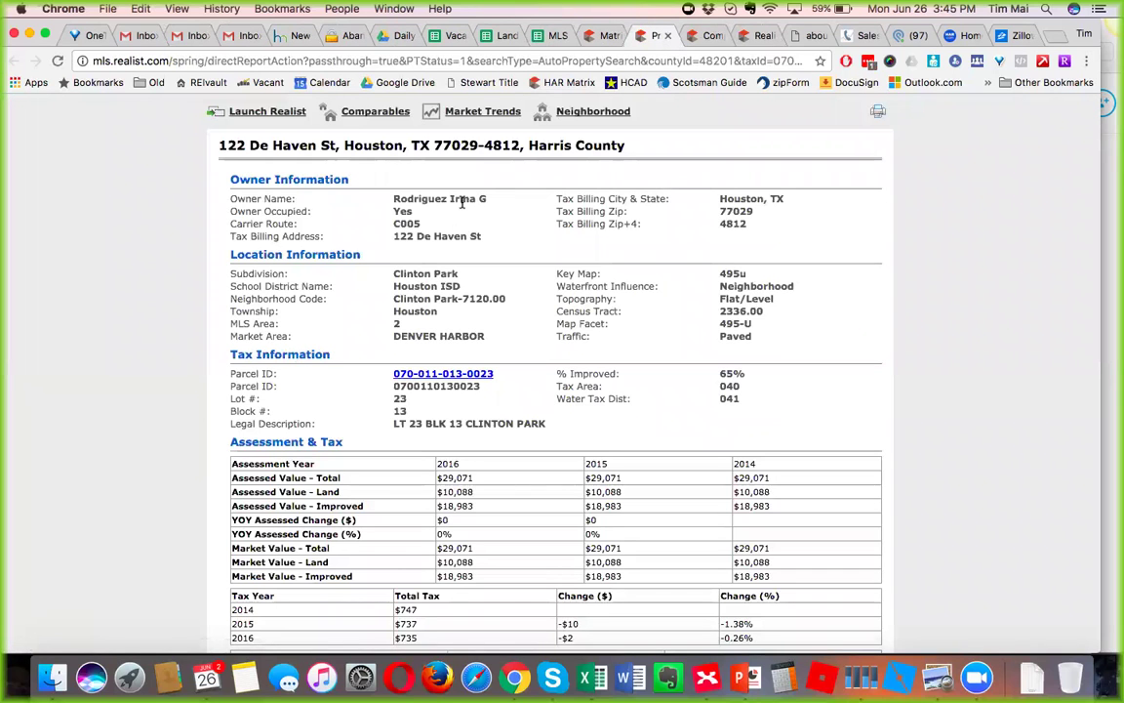
drag(484, 197, 385, 196)
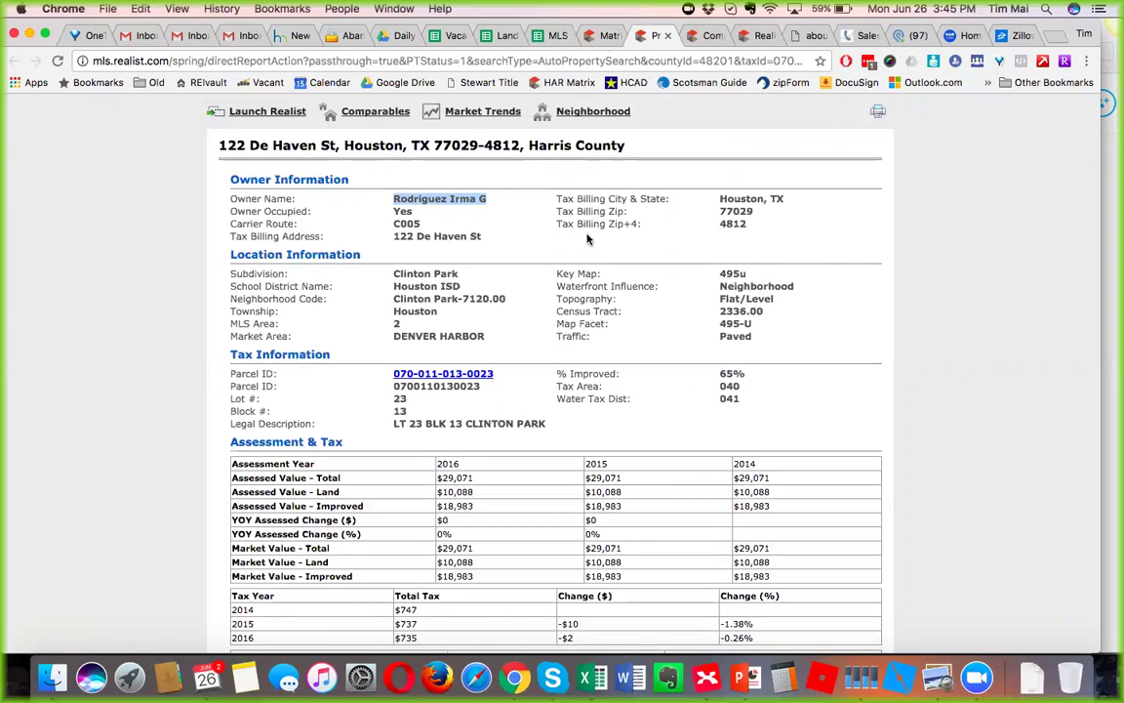
click(929, 225)
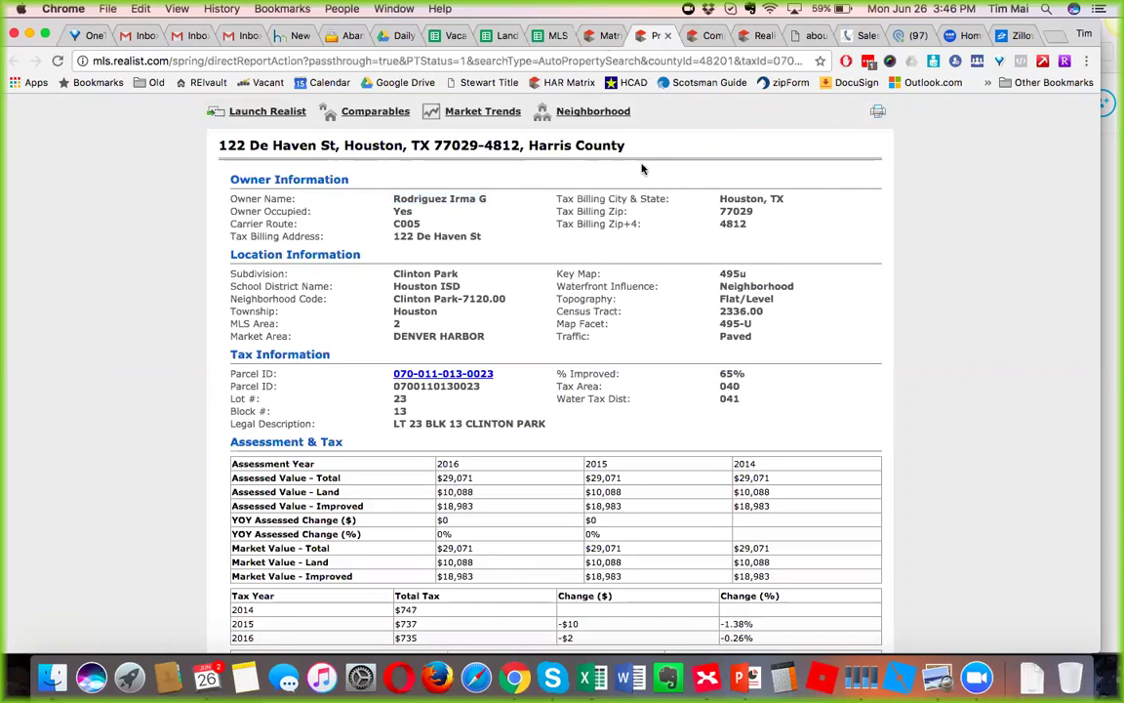
click(602, 37)
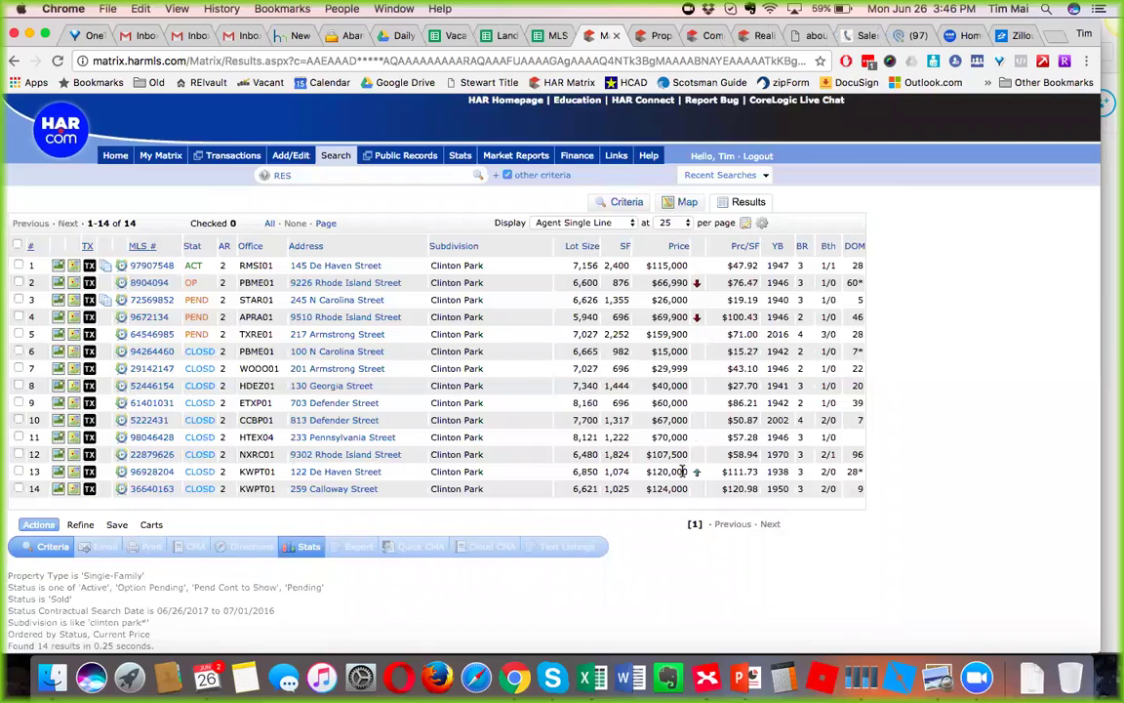
drag(686, 471, 632, 469)
drag(688, 489, 637, 488)
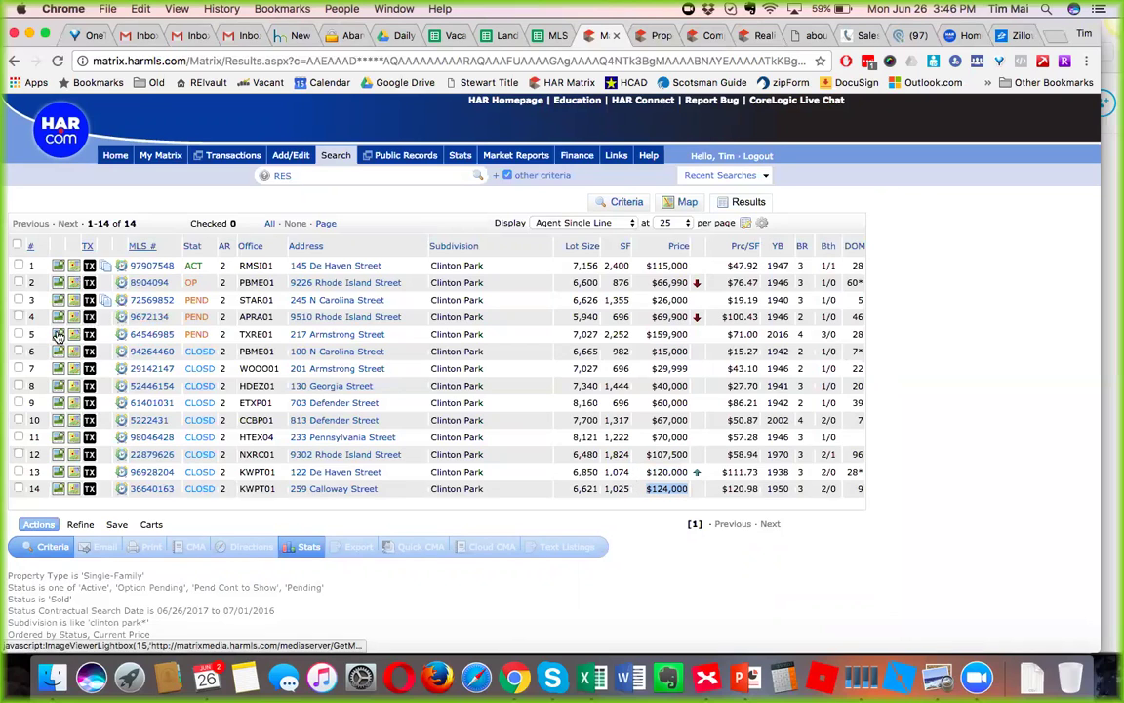
double_click(617, 334)
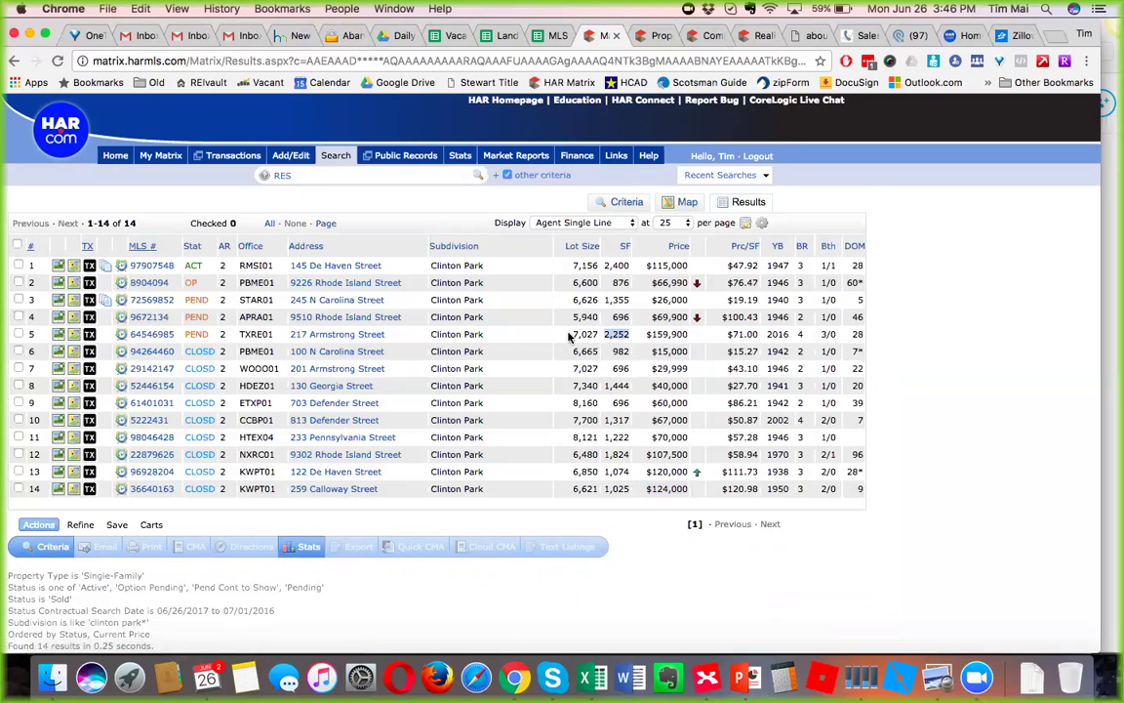
click(58, 334)
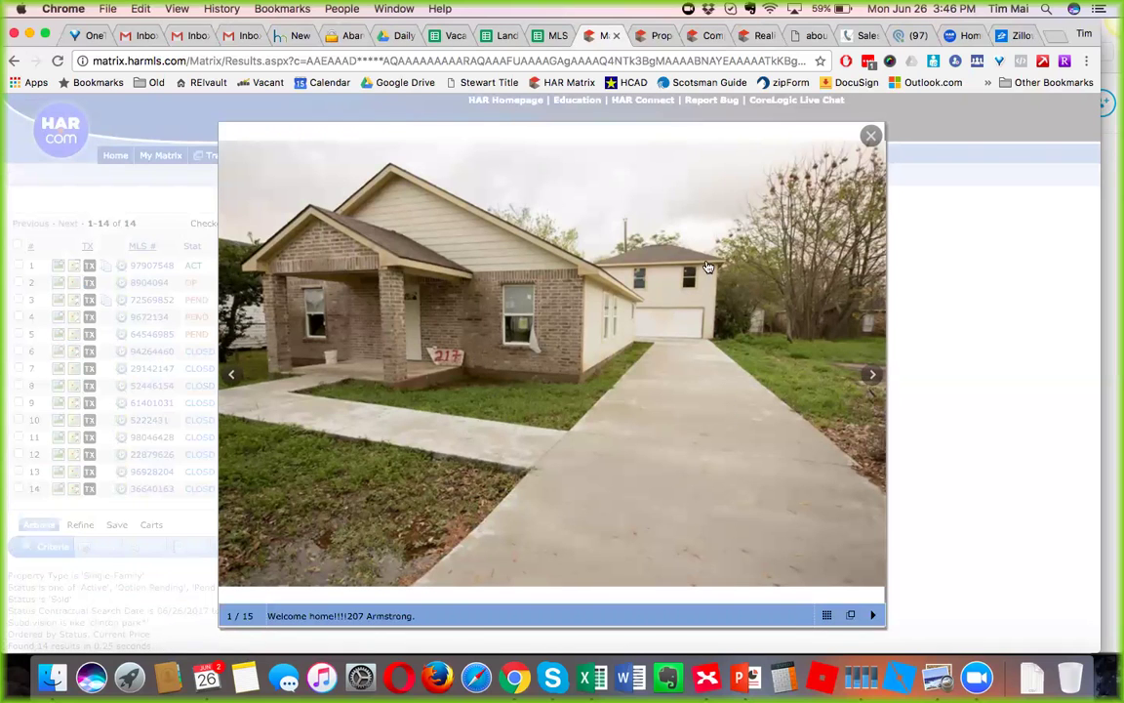
click(872, 373)
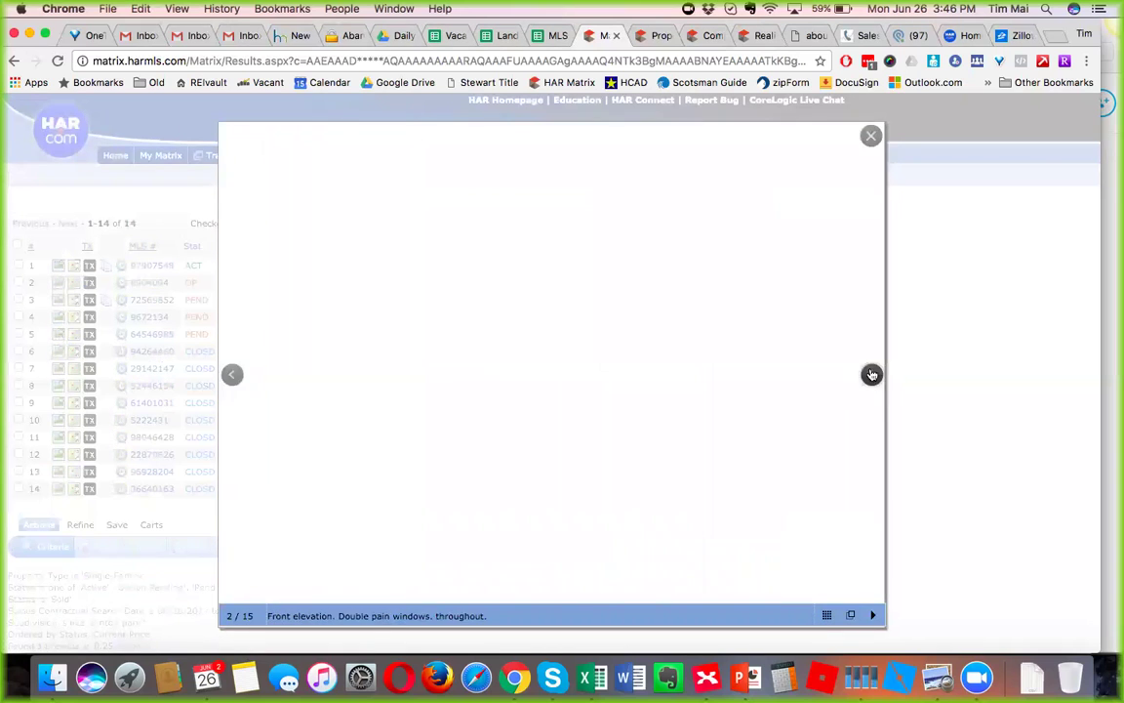
click(872, 374)
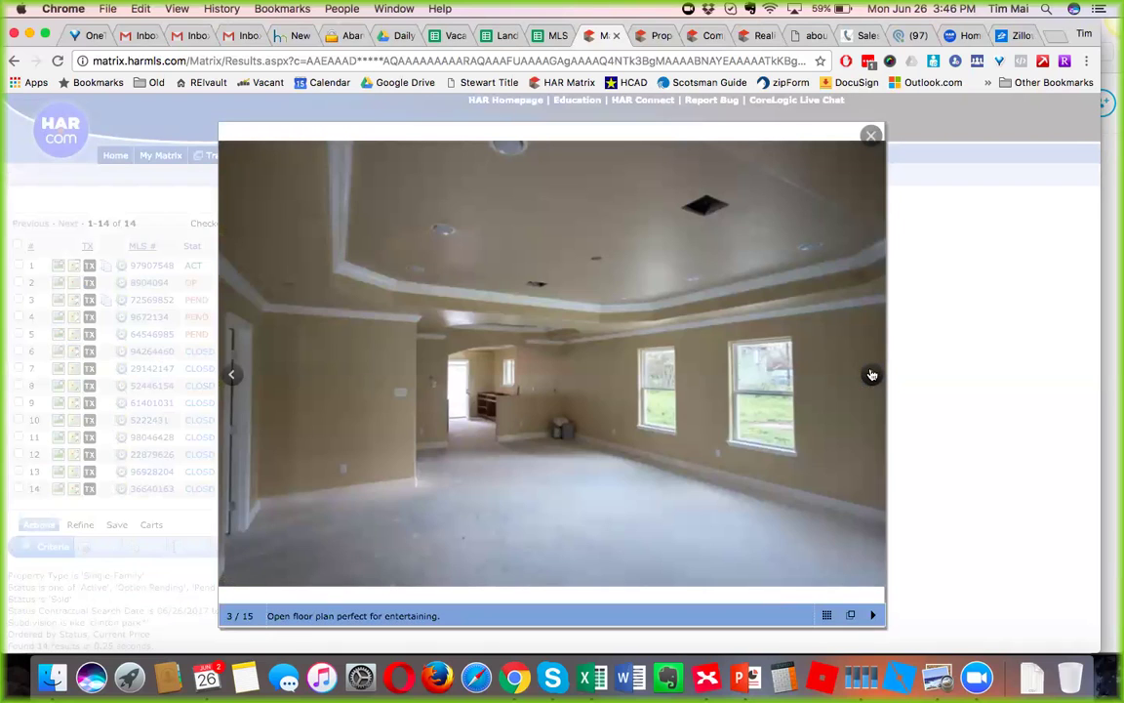
click(872, 374)
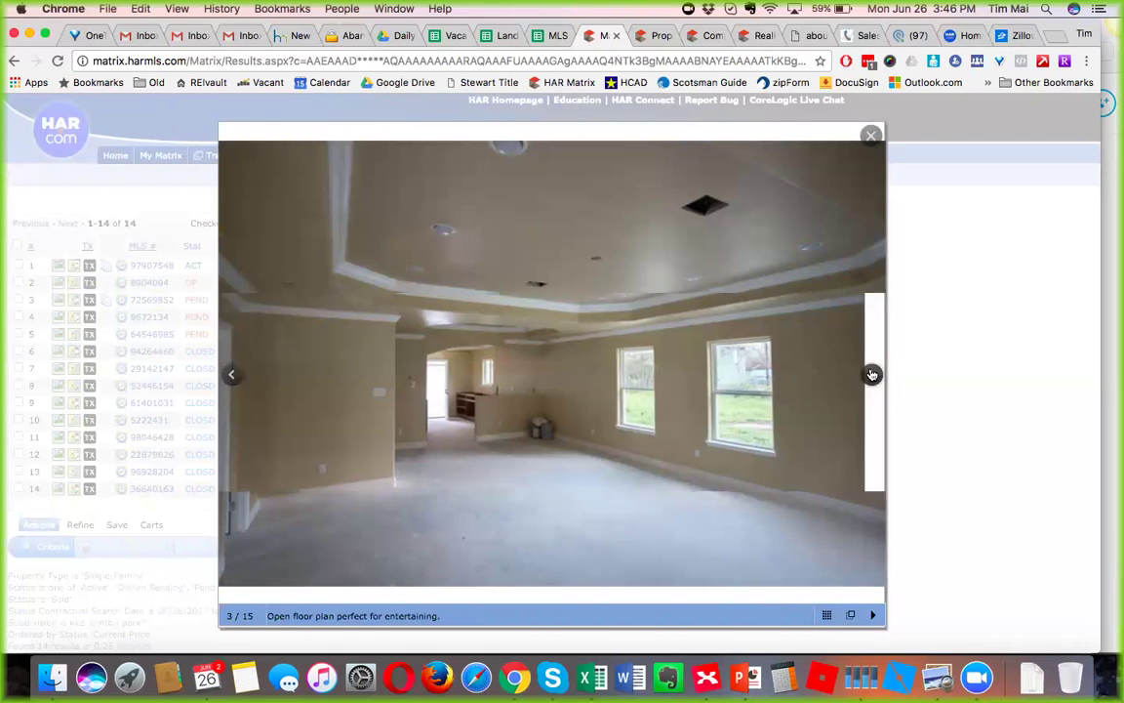
click(872, 373)
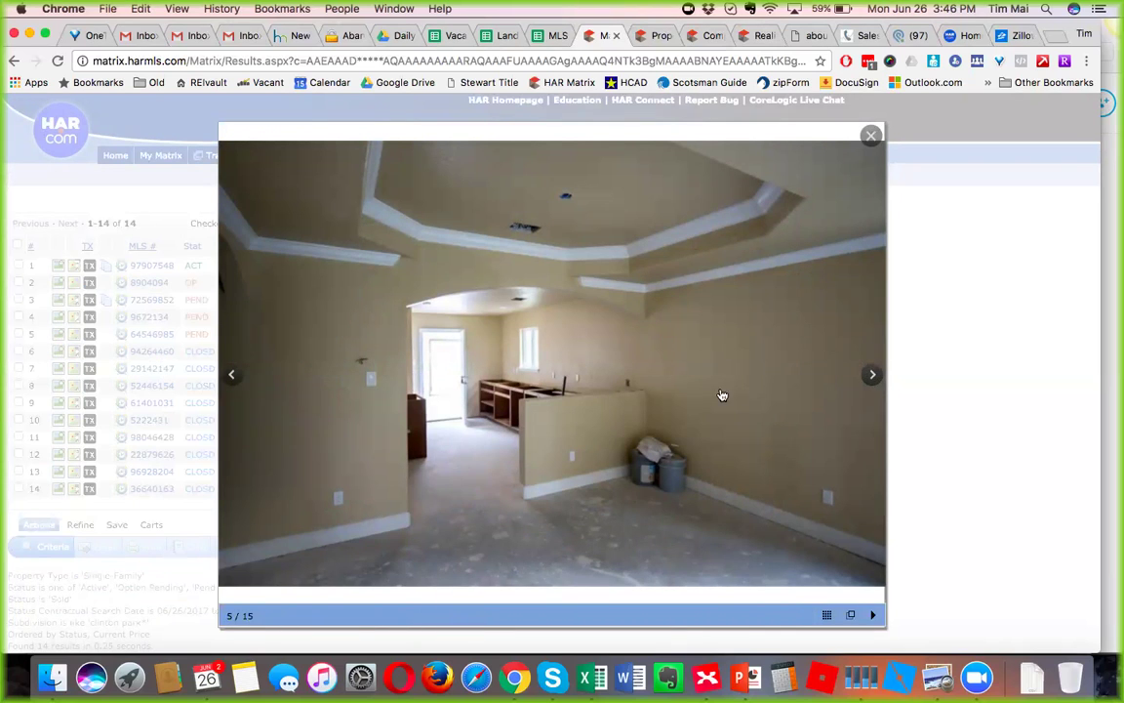
click(873, 376)
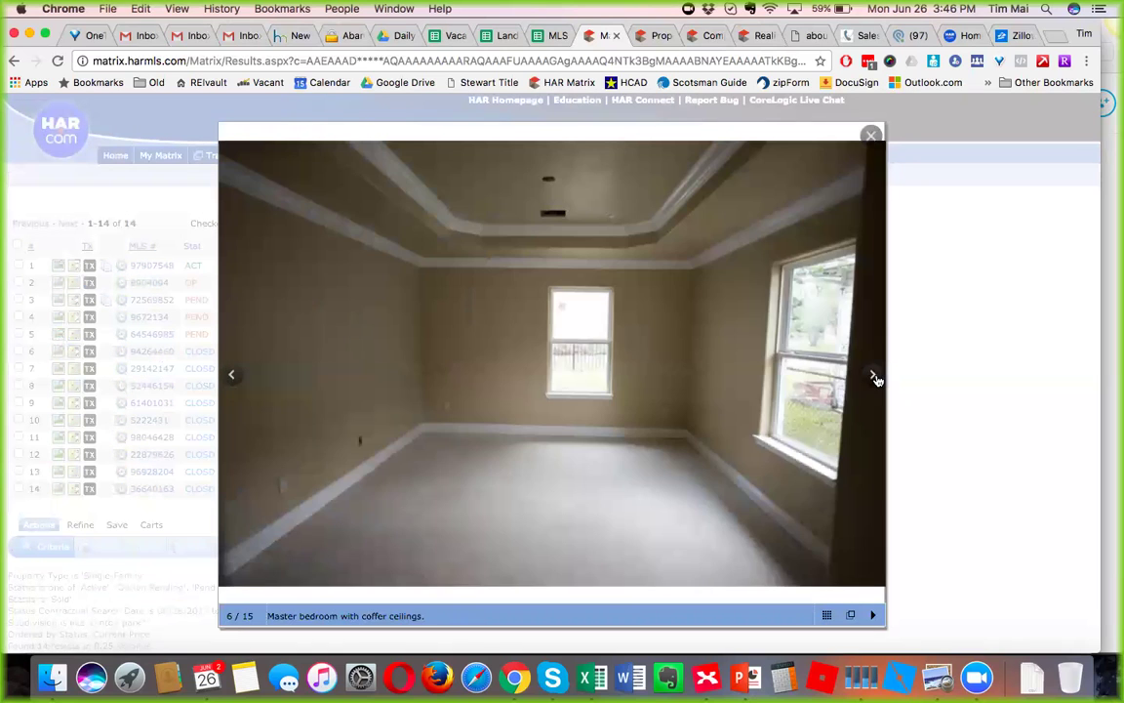
click(874, 377)
click(874, 376)
click(874, 377)
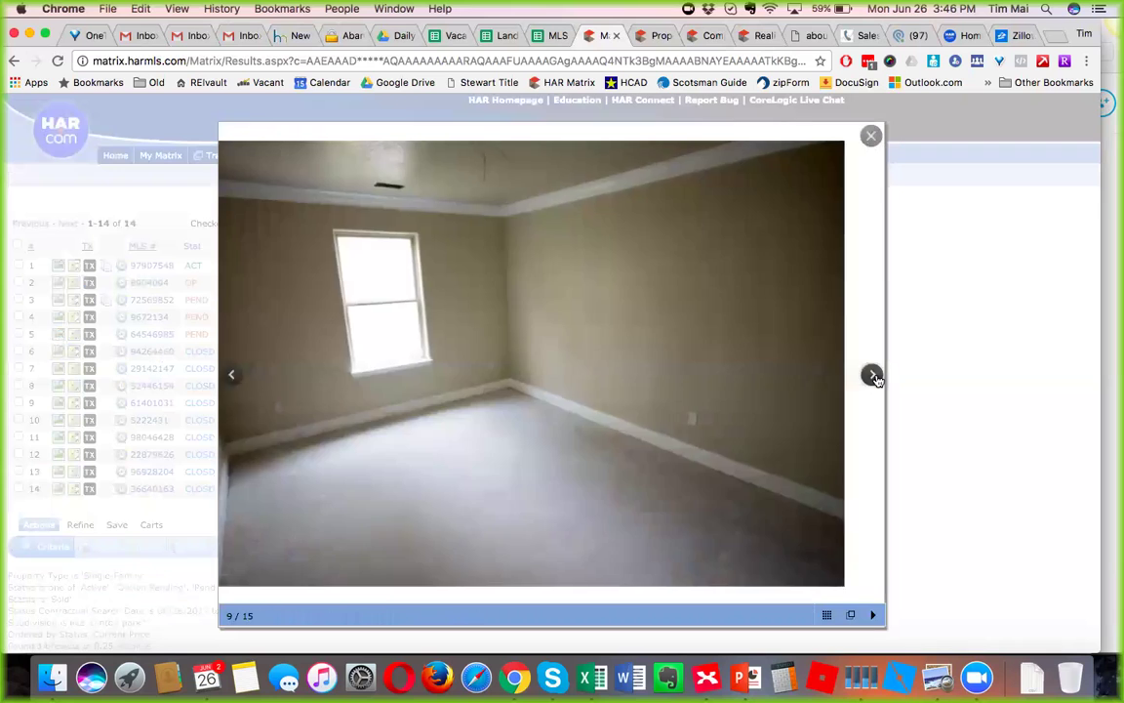
click(875, 377)
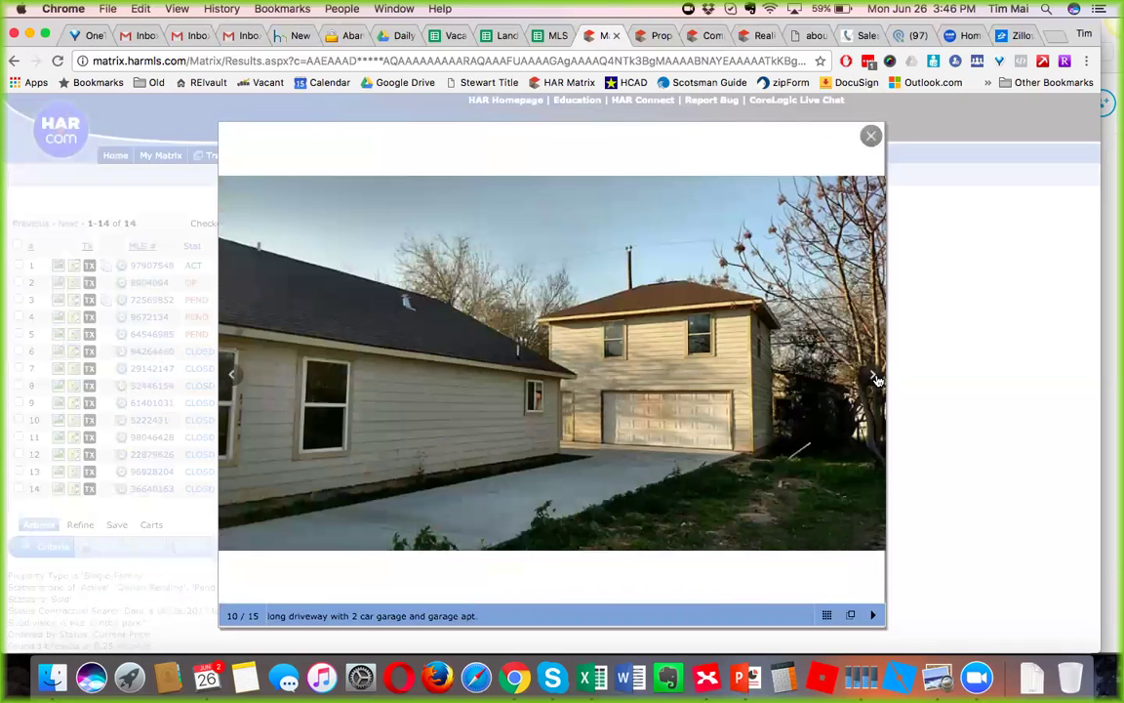
click(874, 377)
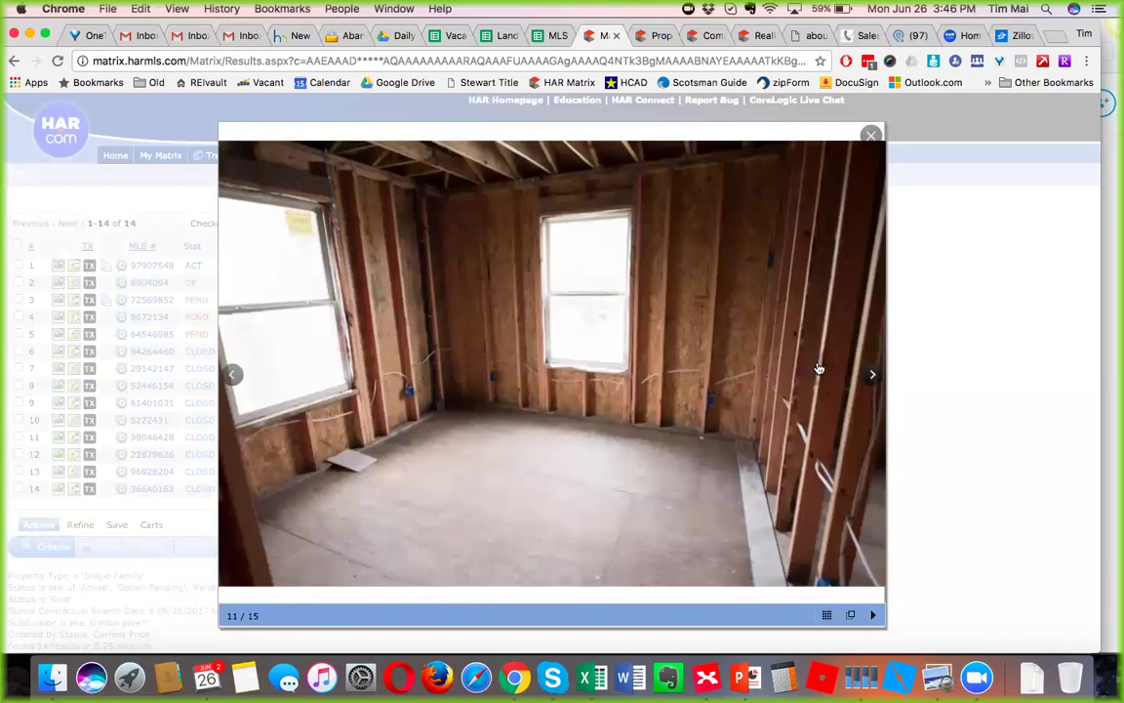
click(868, 376)
click(867, 376)
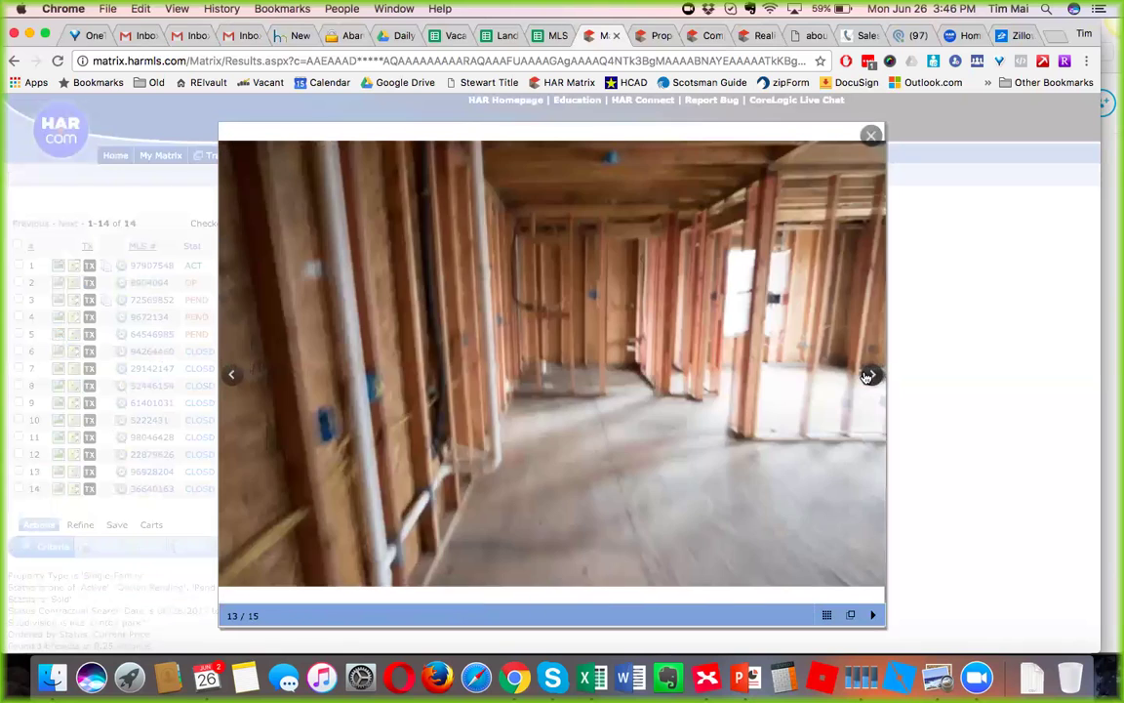
click(870, 374)
click(875, 137)
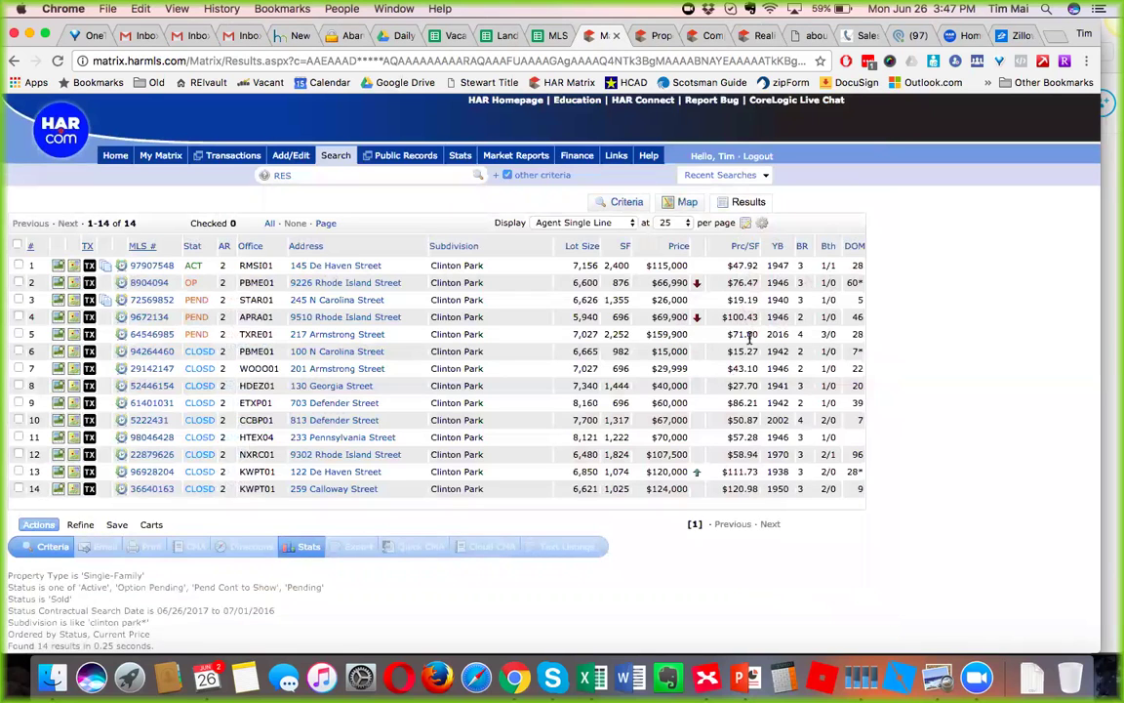
drag(790, 334, 73, 337)
click(591, 530)
drag(791, 334, 732, 335)
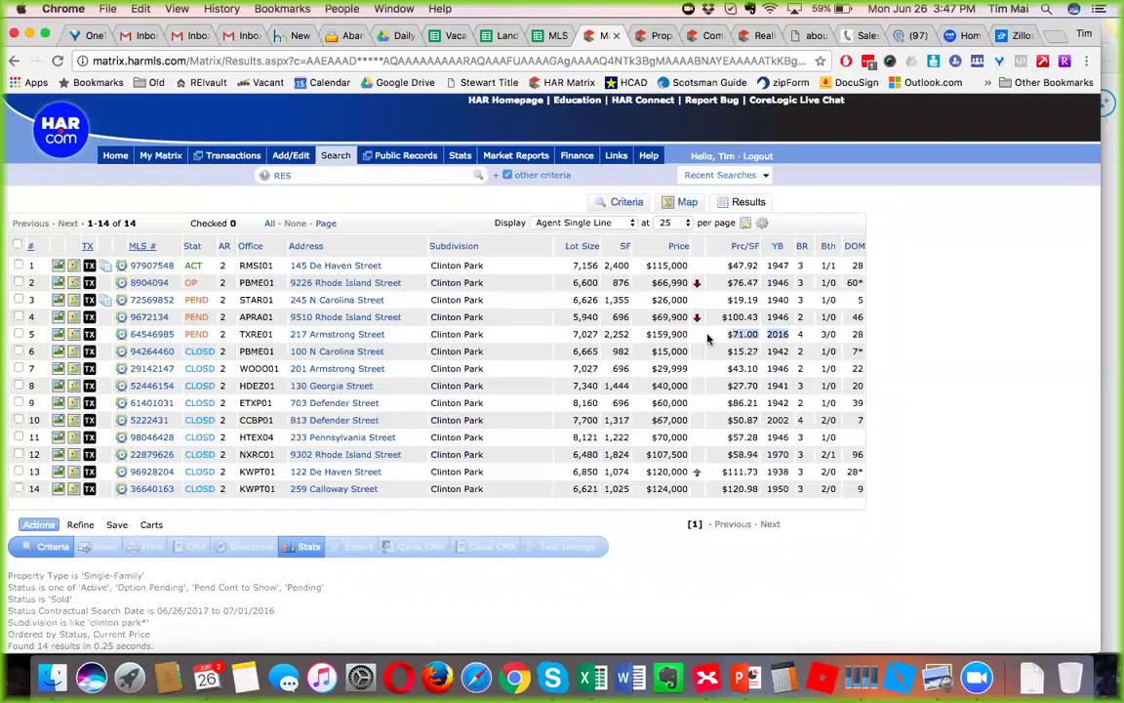
click(166, 336)
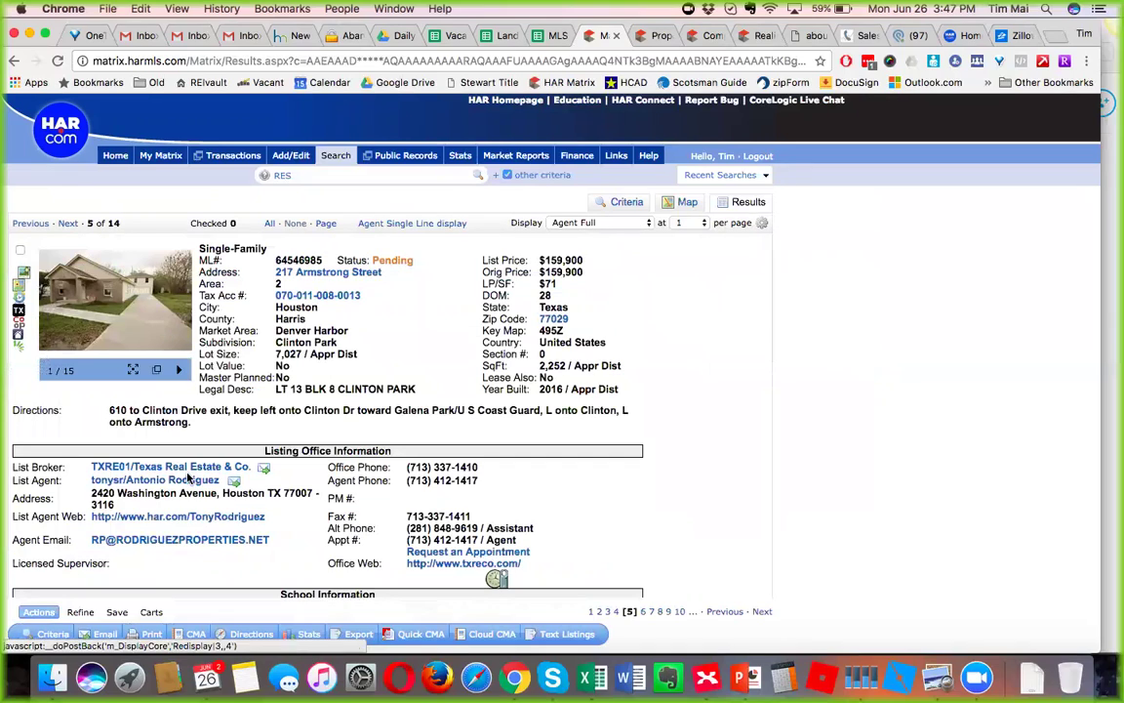
scroll(186, 576, down, 3)
scroll(185, 576, down, 4)
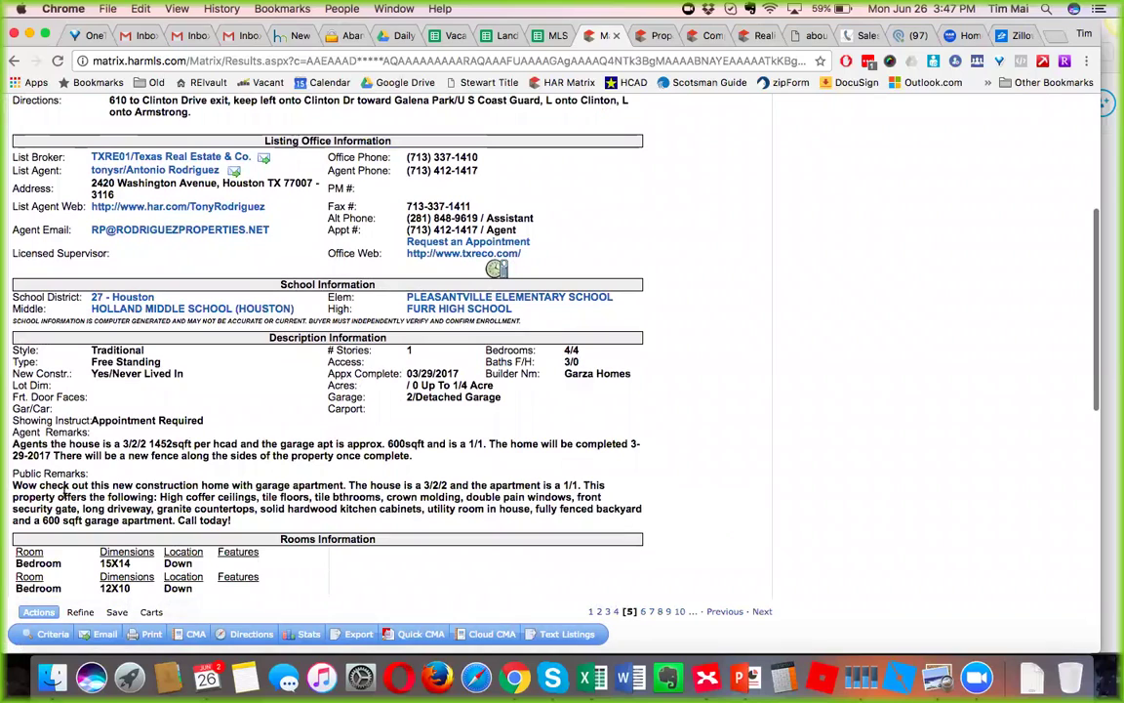
drag(46, 489, 374, 480)
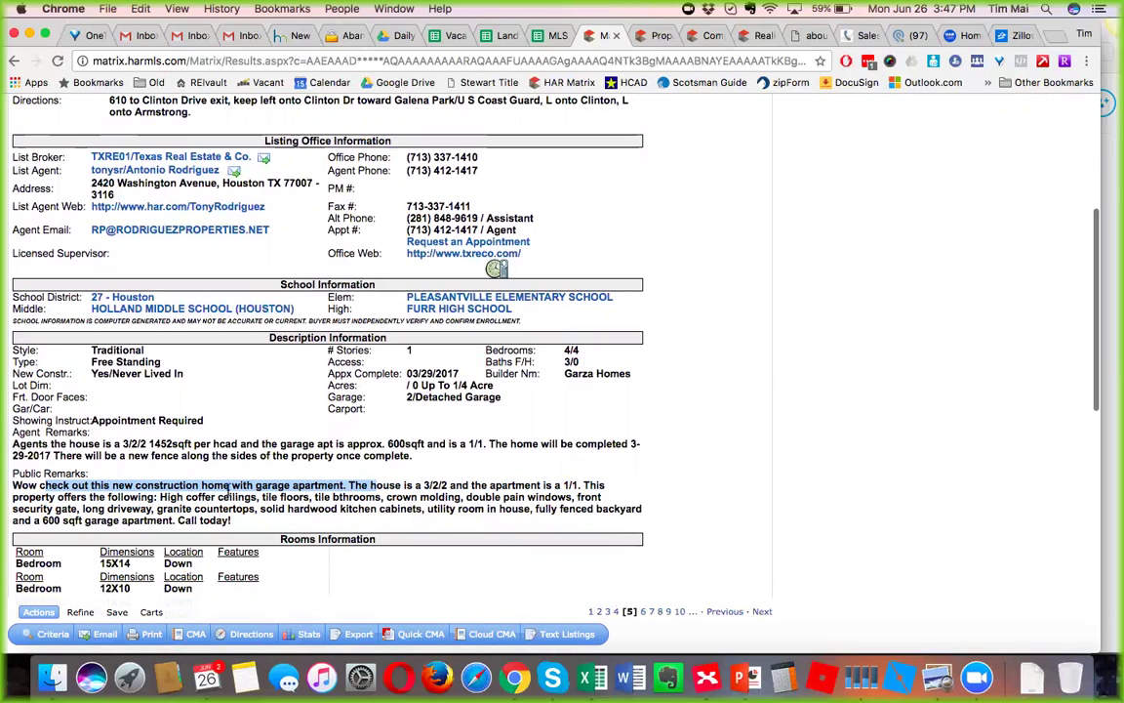
scroll(194, 460, down, 2)
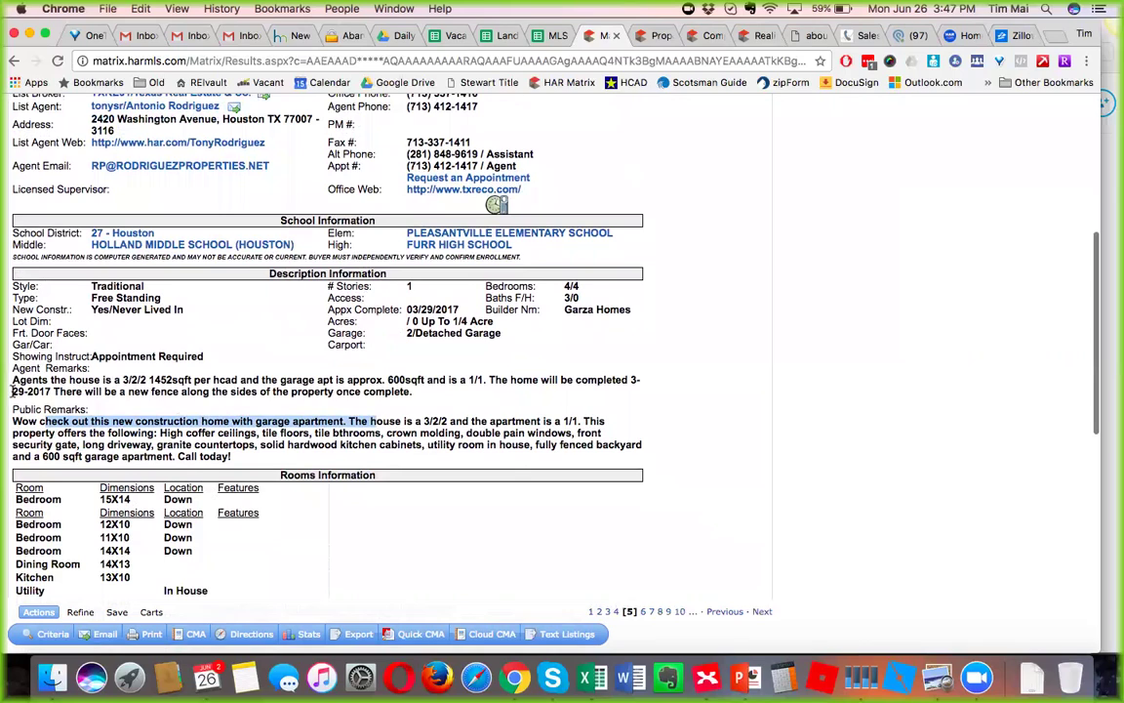
click(115, 349)
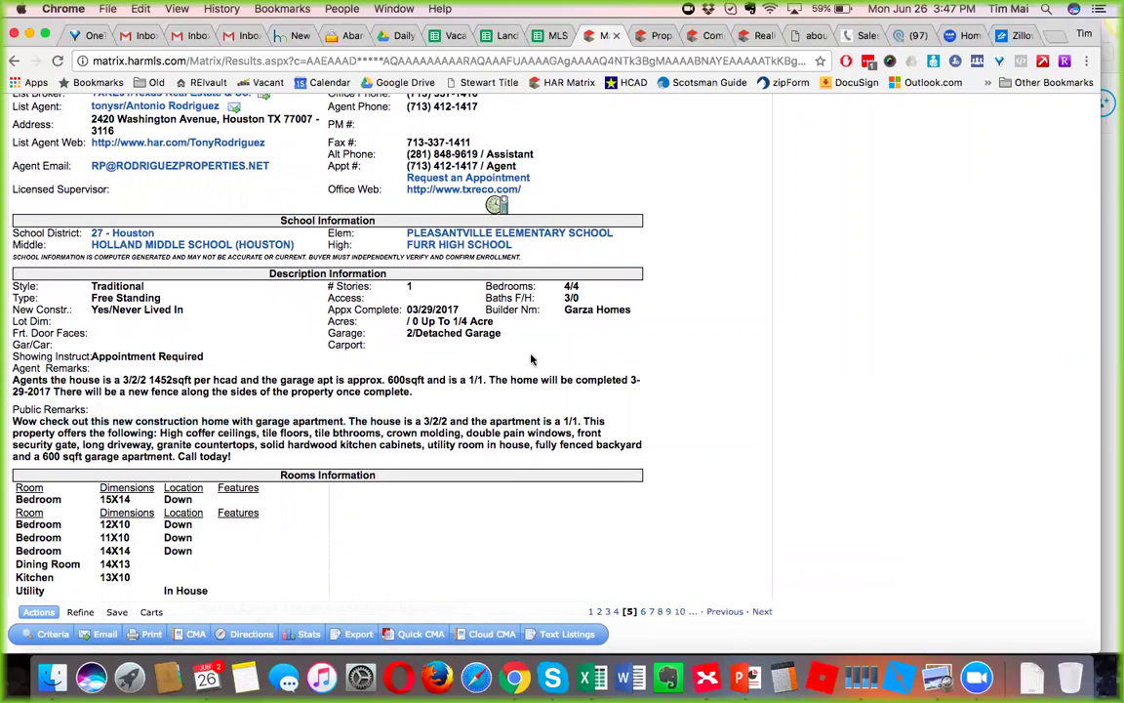
drag(448, 393, 314, 392)
click(80, 391)
drag(80, 392, 12, 378)
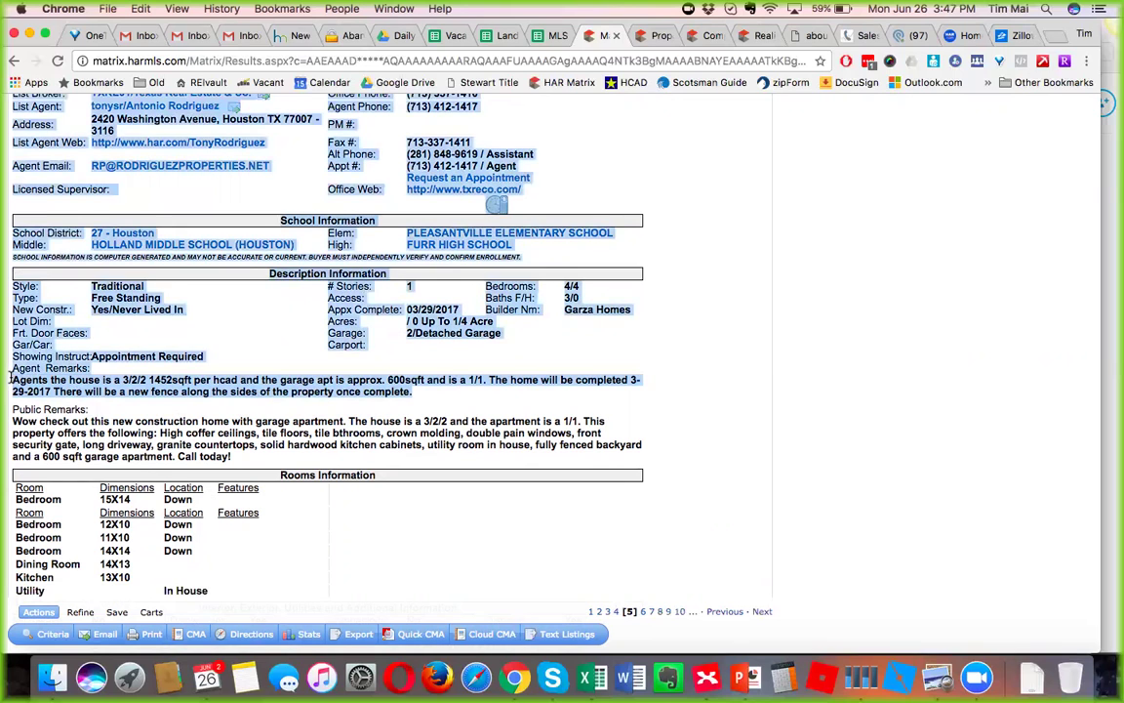
click(12, 378)
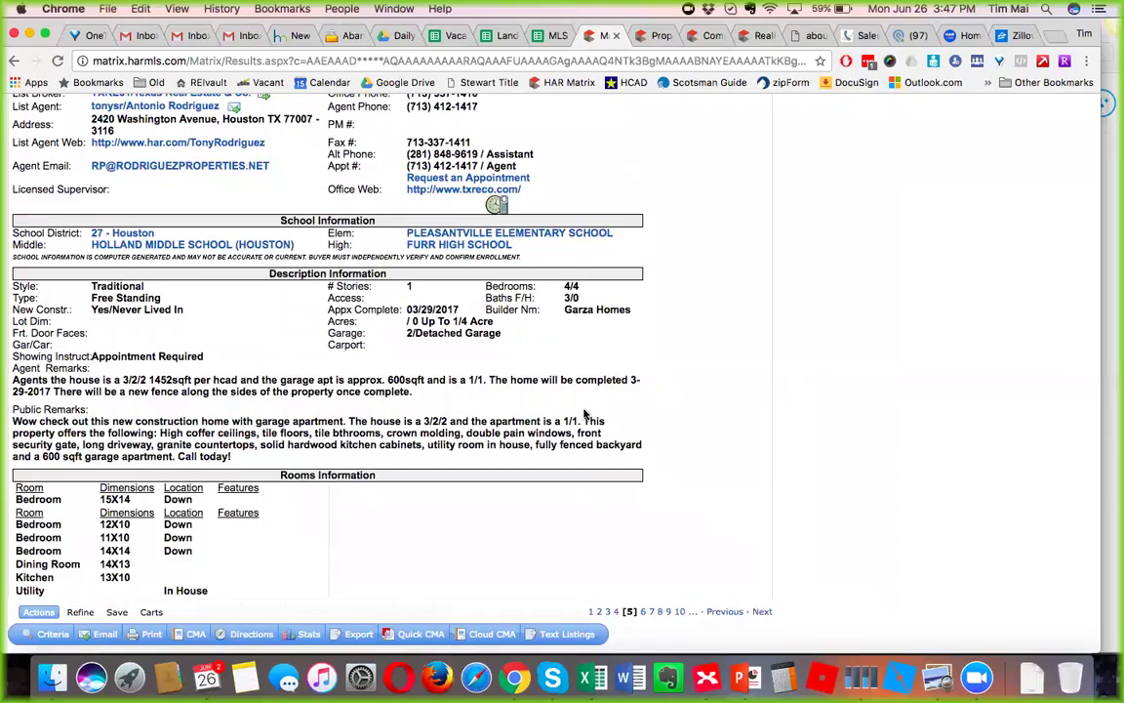
scroll(585, 415, up, 8)
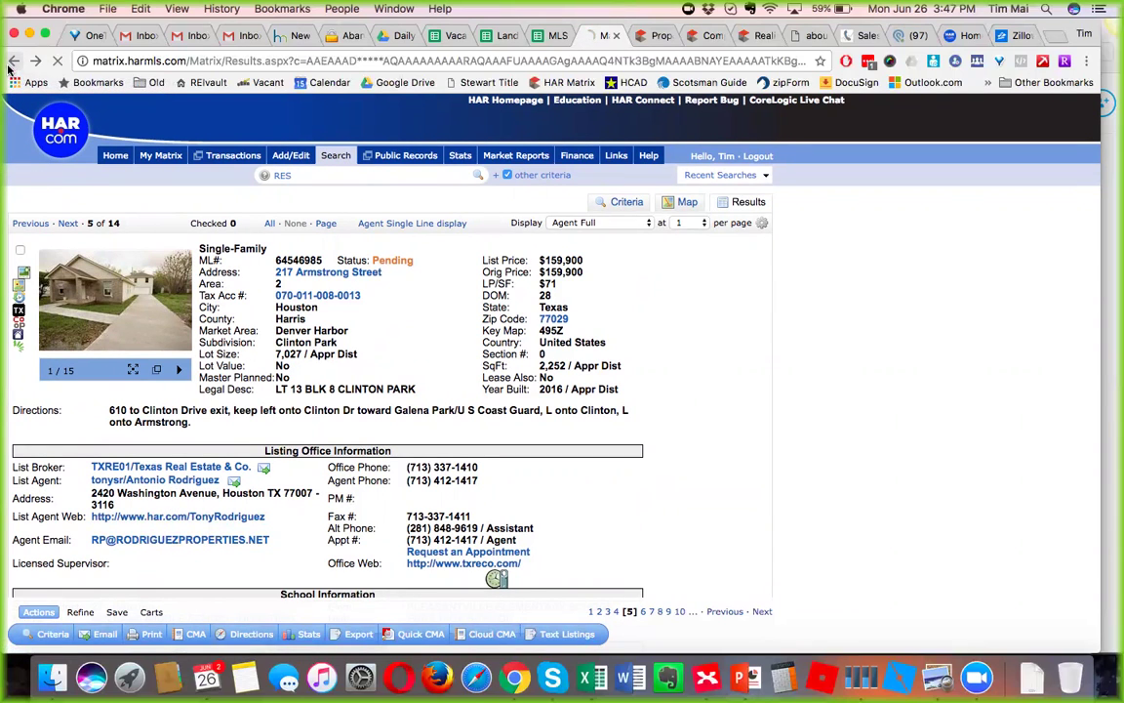
click(12, 63)
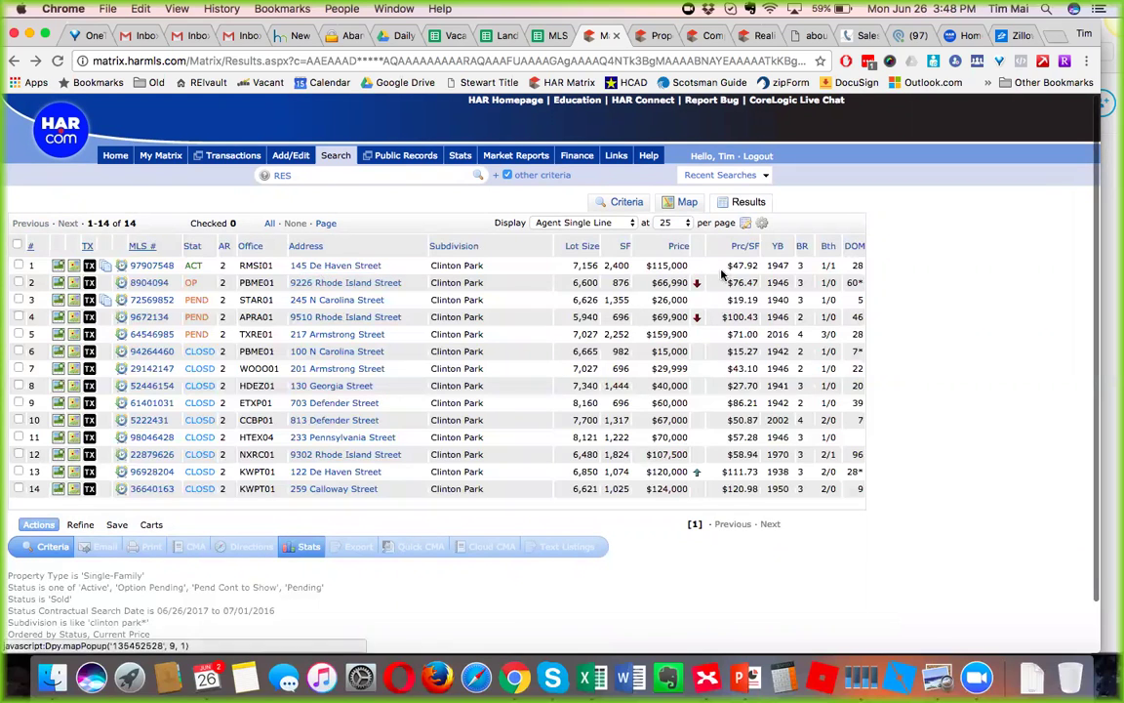
double_click(683, 283)
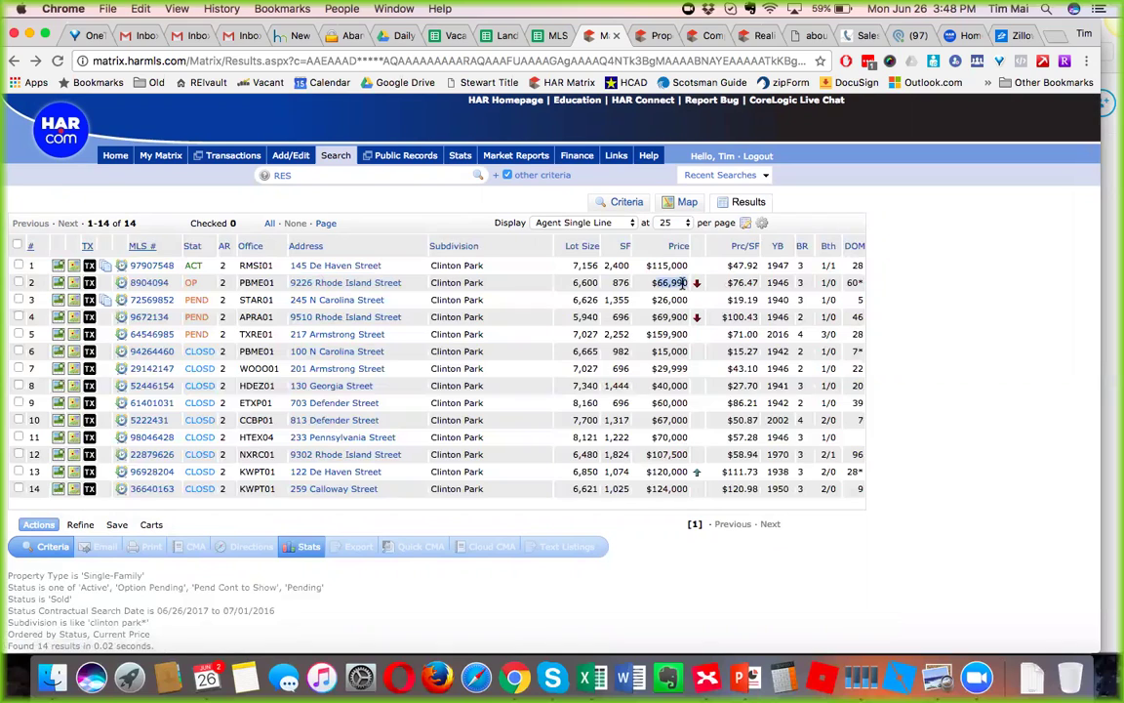
double_click(665, 471)
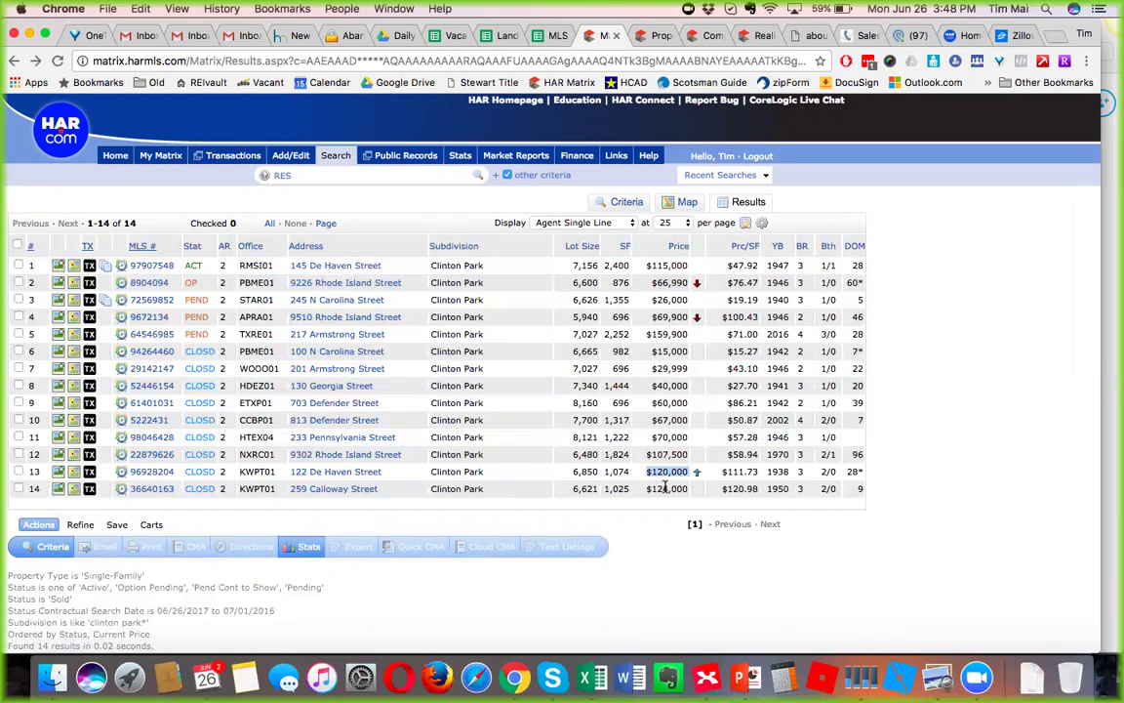
click(658, 580)
double_click(658, 287)
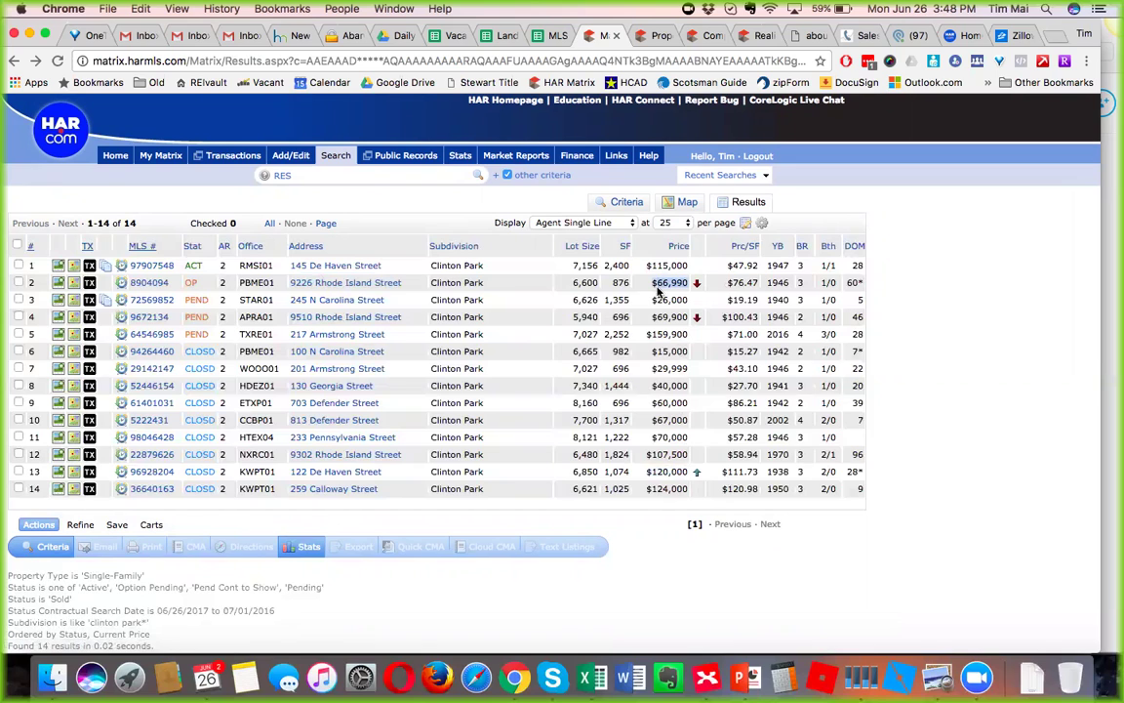
double_click(618, 282)
double_click(671, 367)
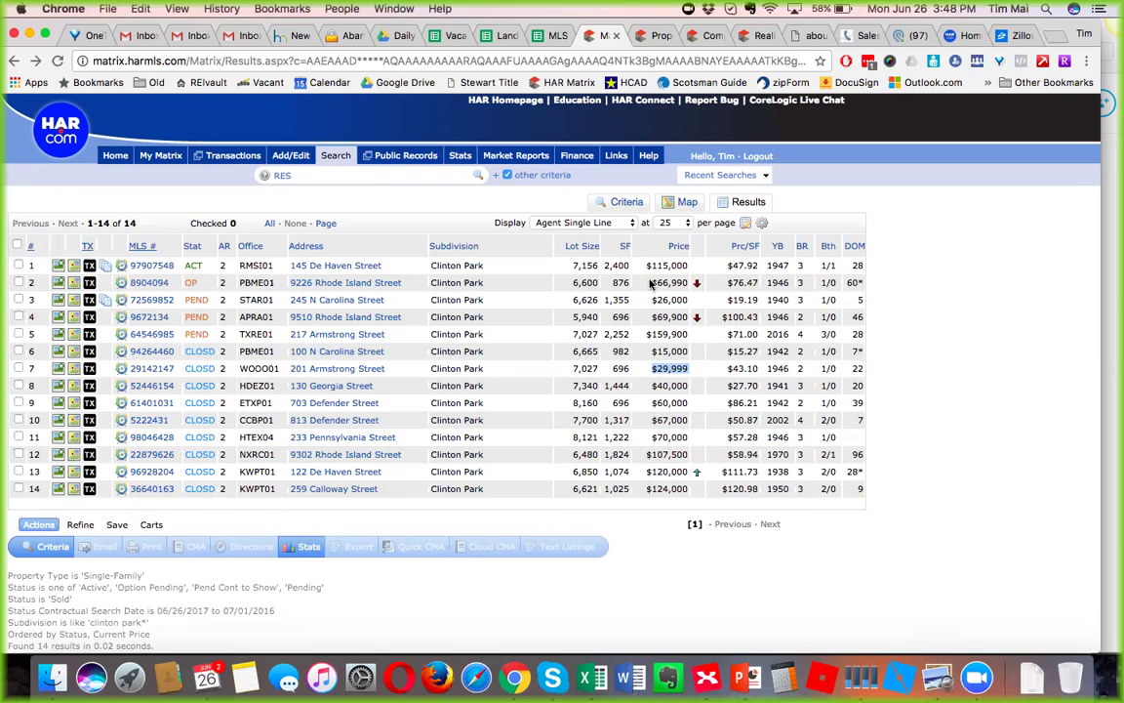
click(72, 368)
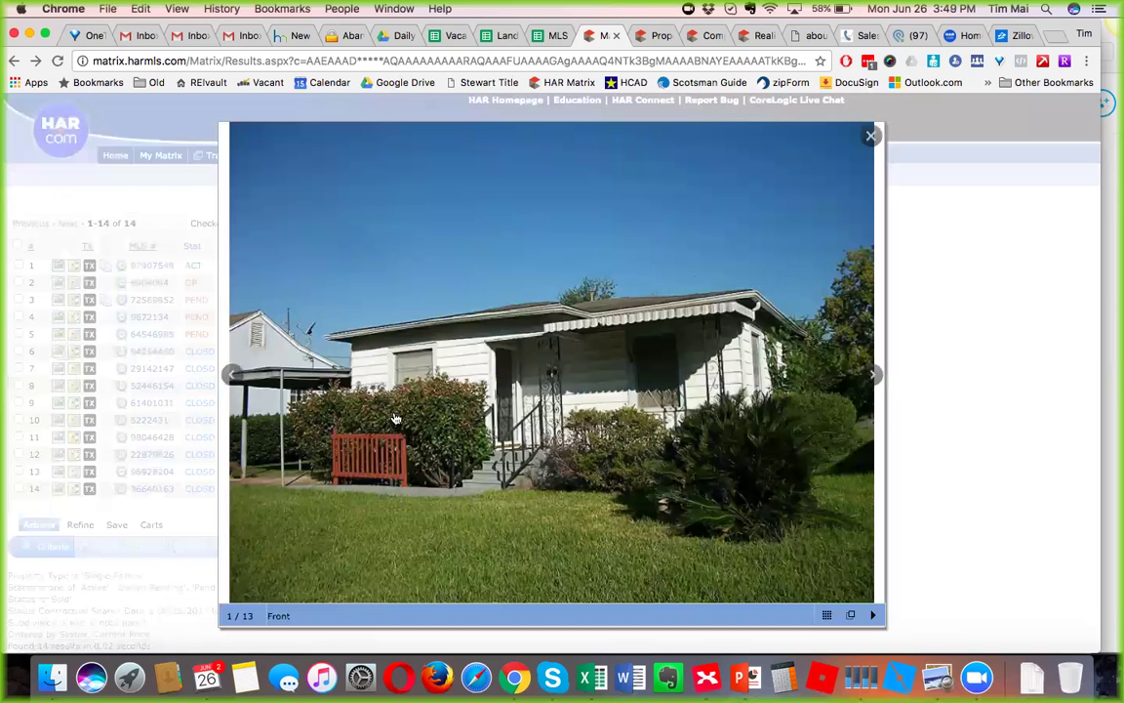
click(874, 374)
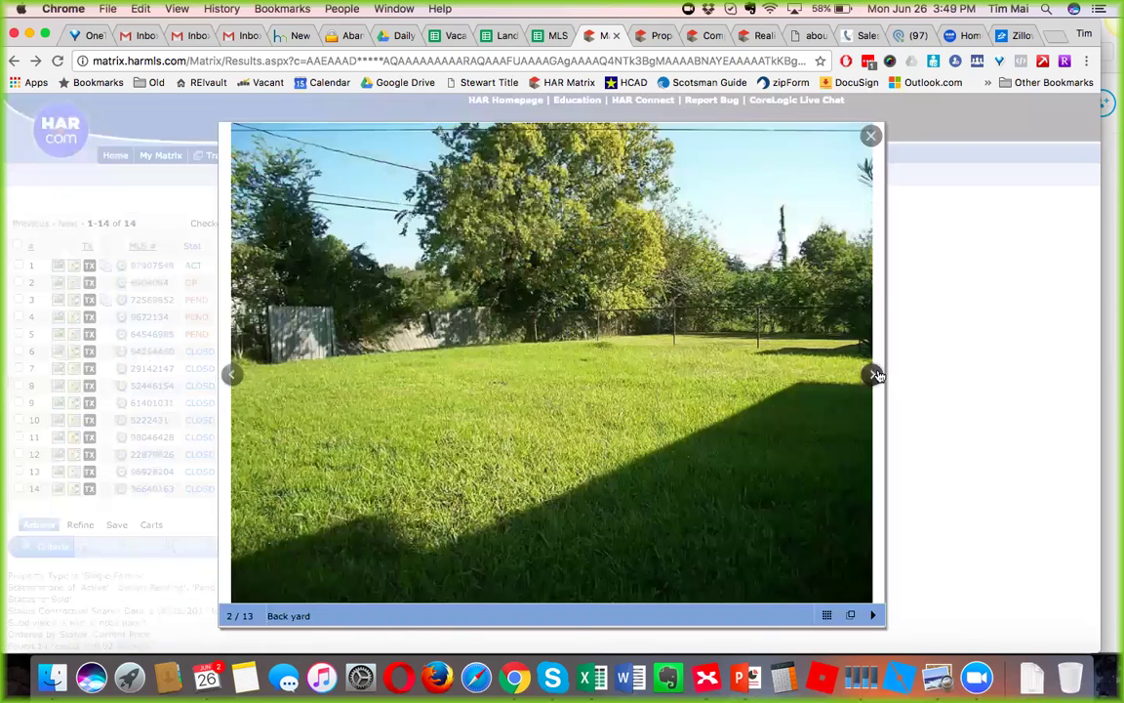
click(874, 374)
click(874, 374)
click(874, 374)
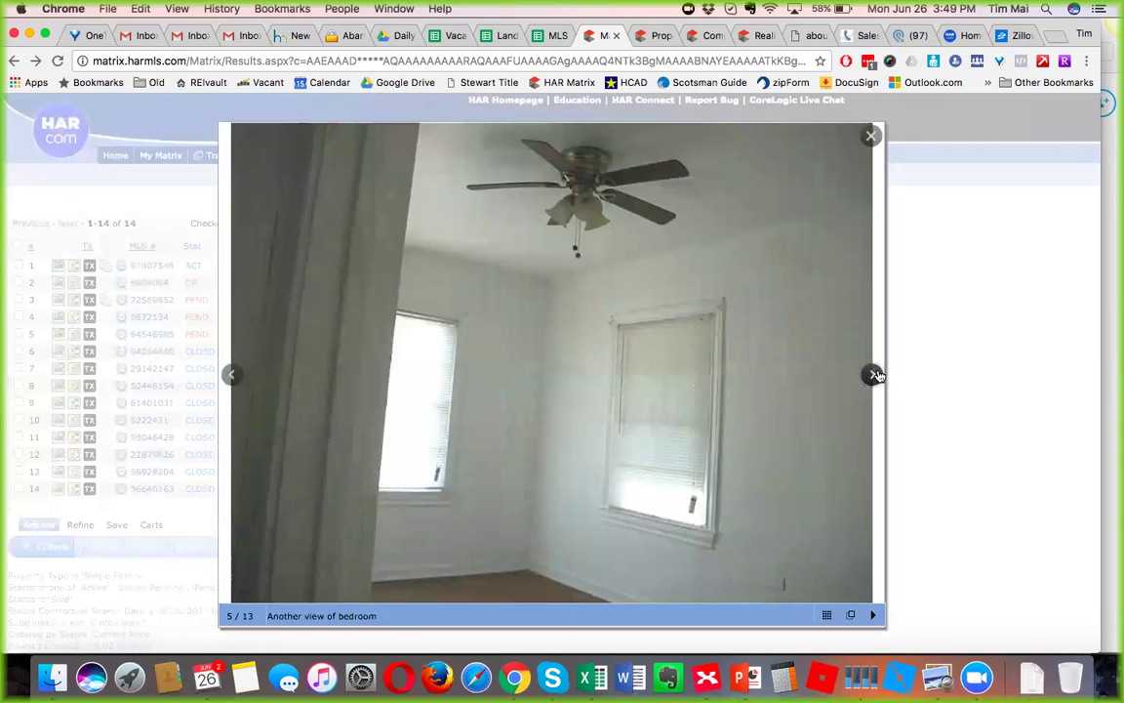
click(875, 373)
click(875, 374)
click(875, 374)
click(874, 374)
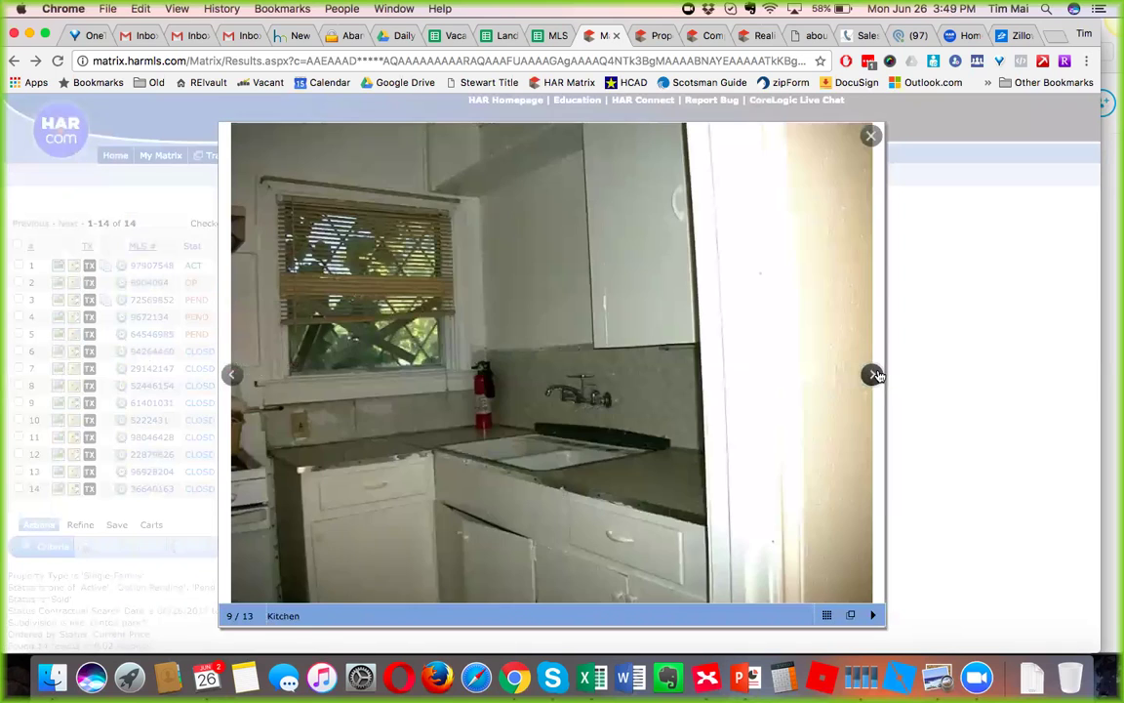
click(874, 373)
click(874, 374)
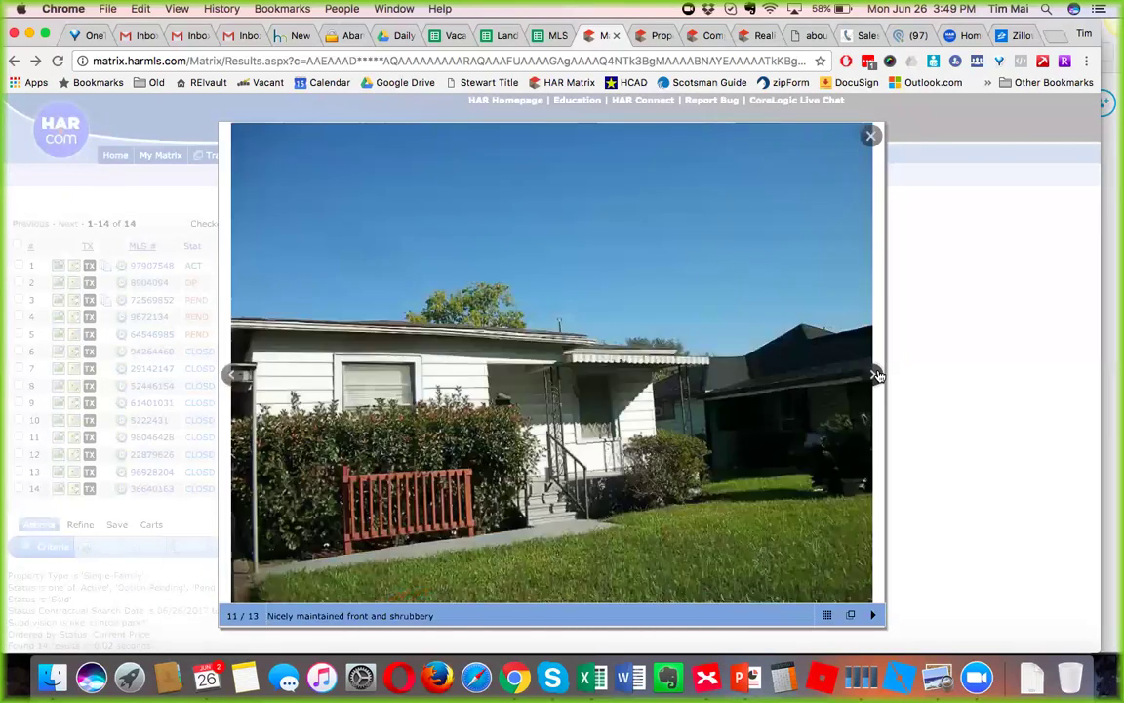
click(875, 373)
click(871, 135)
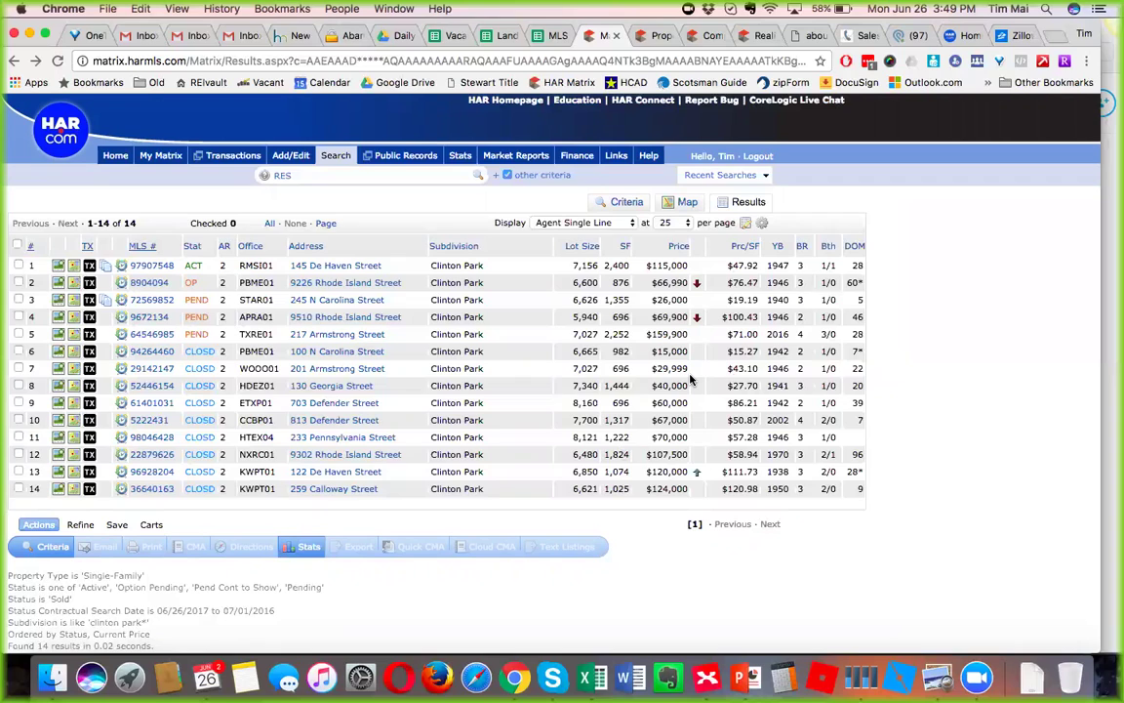
drag(684, 371, 565, 371)
click(566, 370)
drag(683, 371, 566, 369)
click(653, 582)
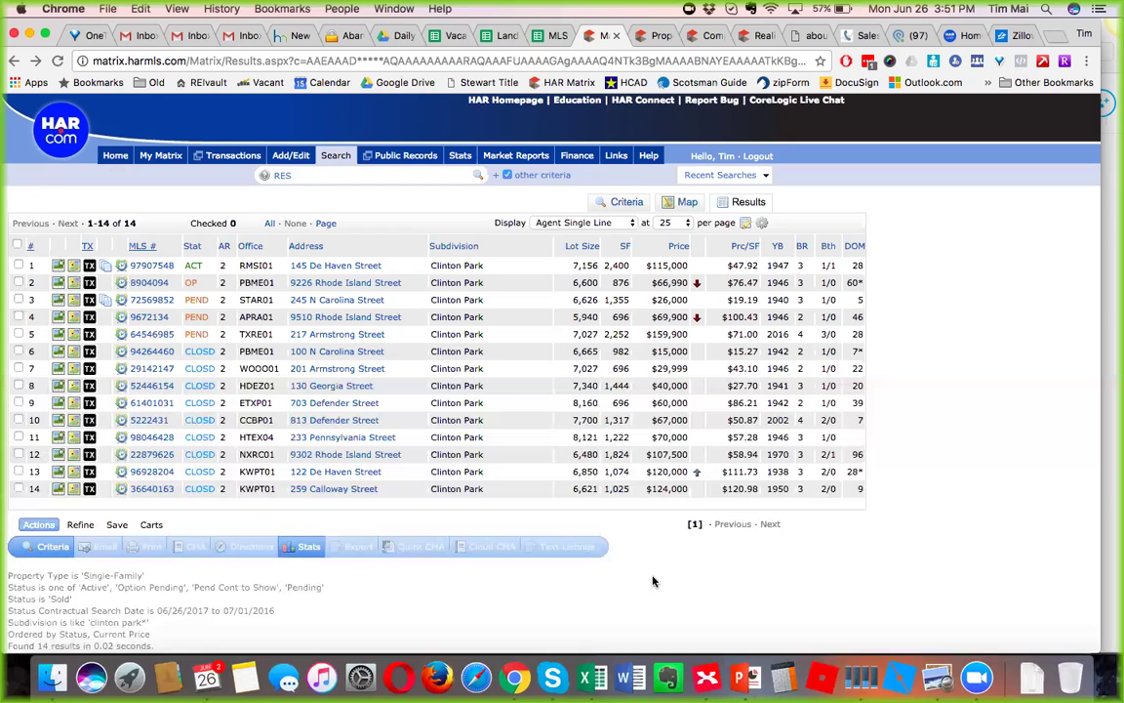
click(706, 676)
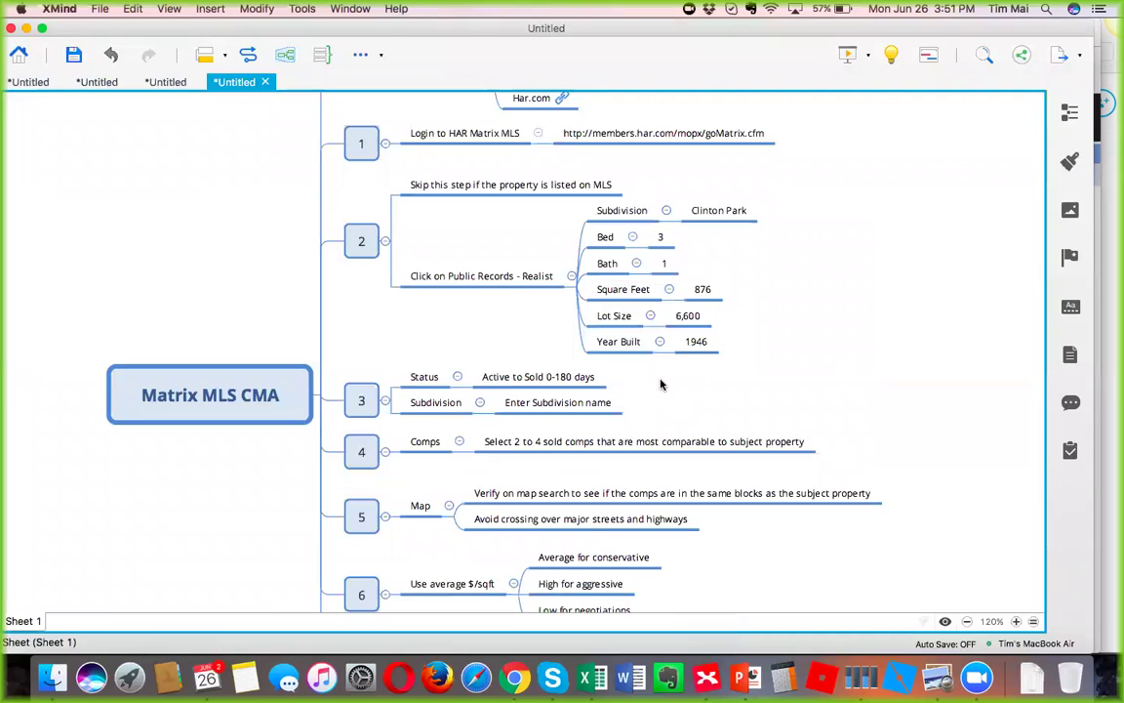
scroll(659, 385, down, 2)
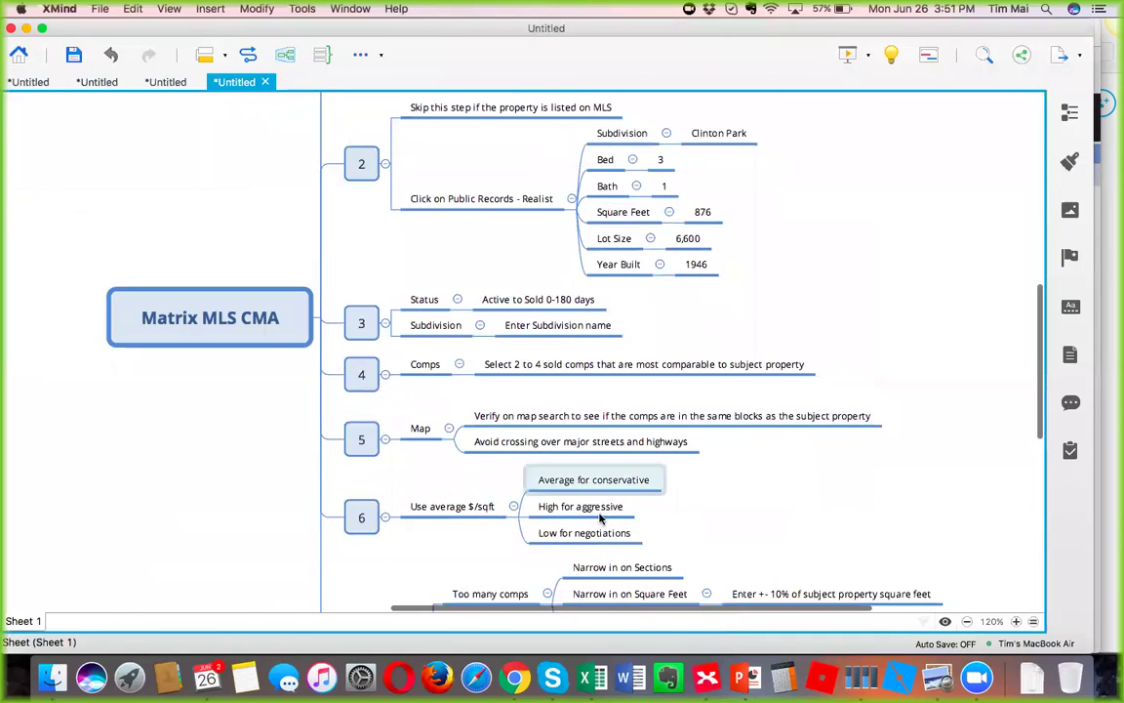
click(438, 510)
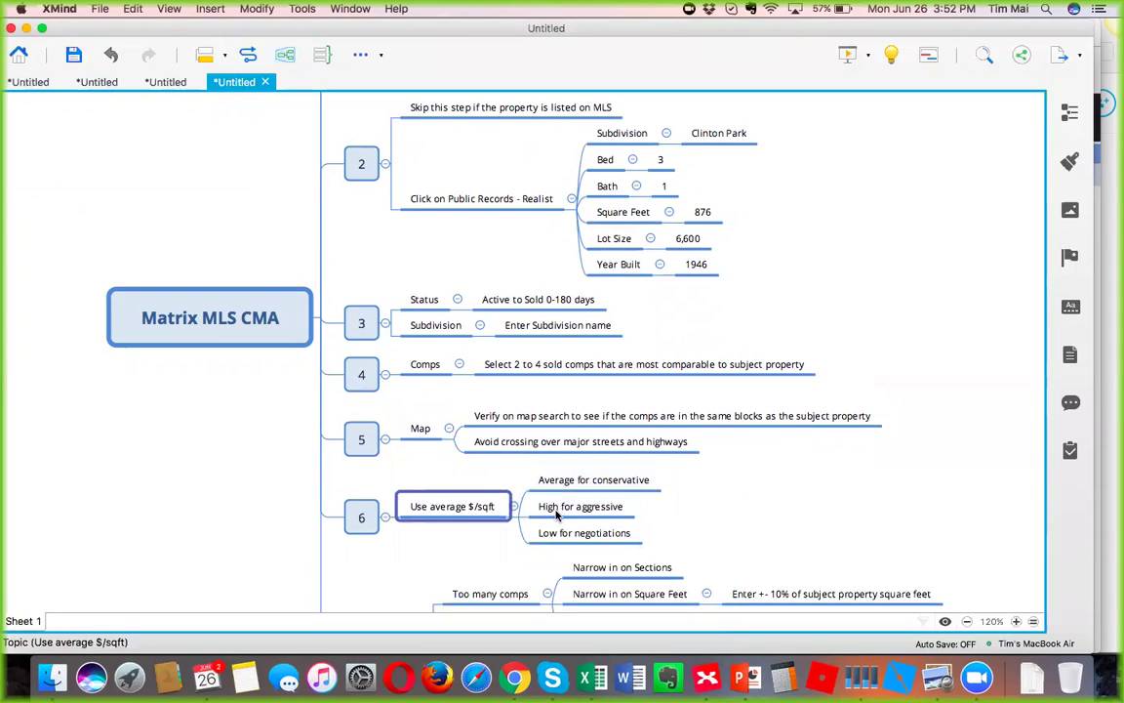
click(514, 676)
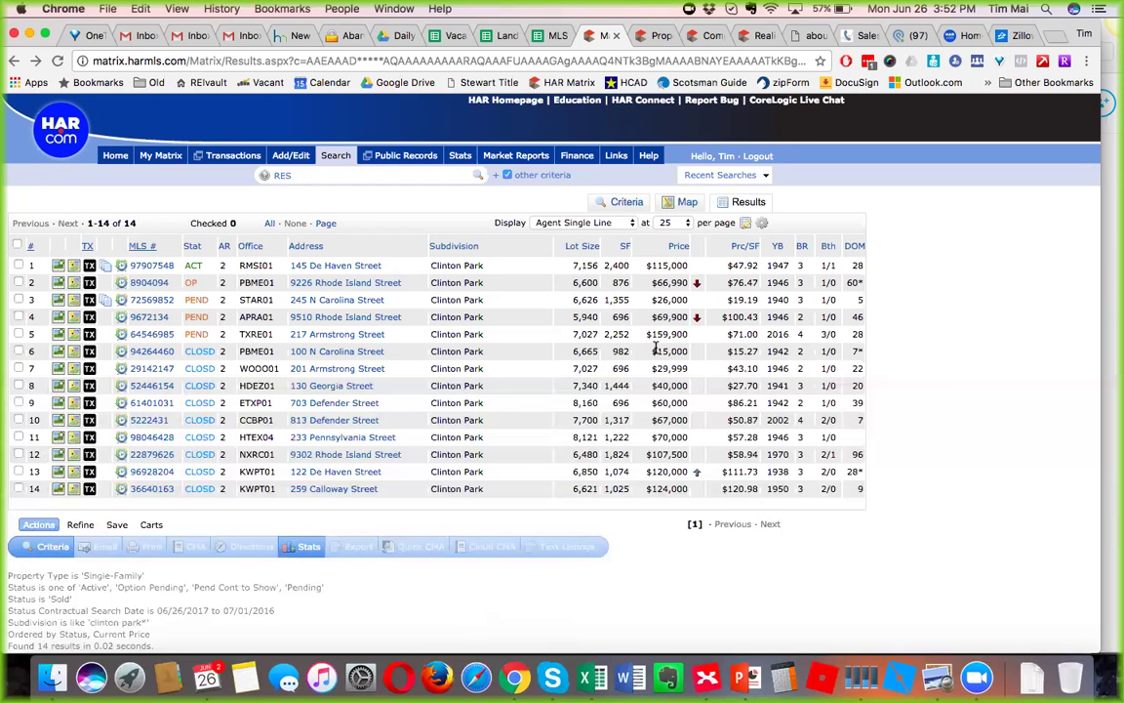
click(660, 41)
click(706, 36)
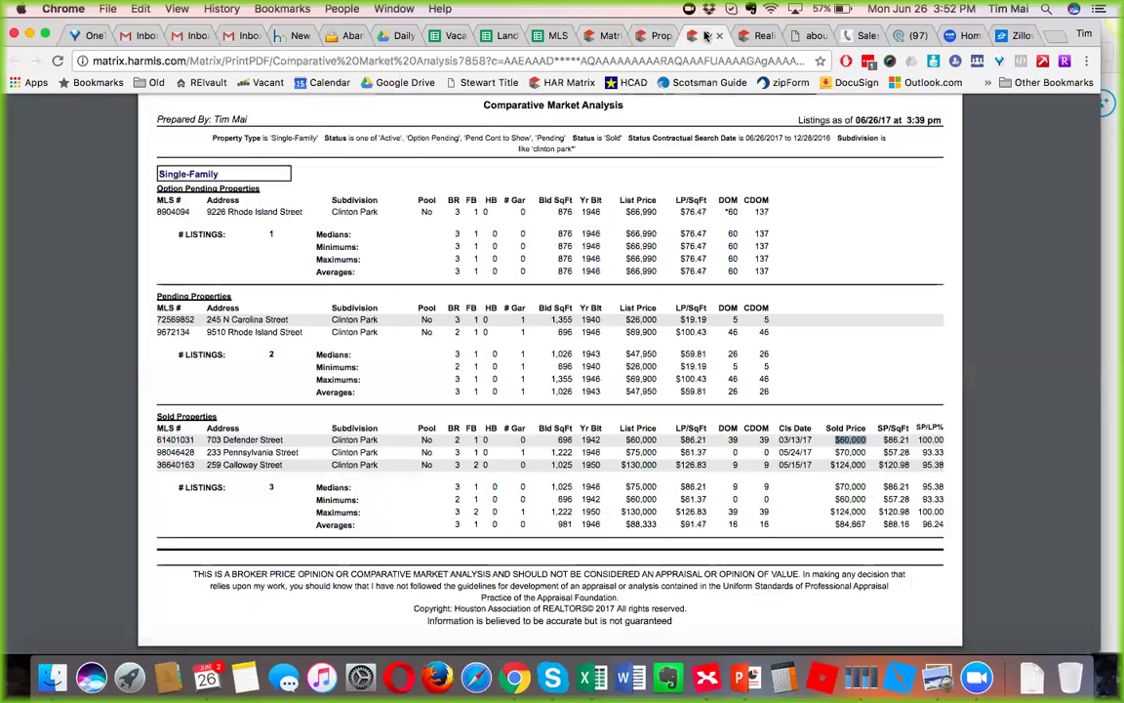
click(752, 41)
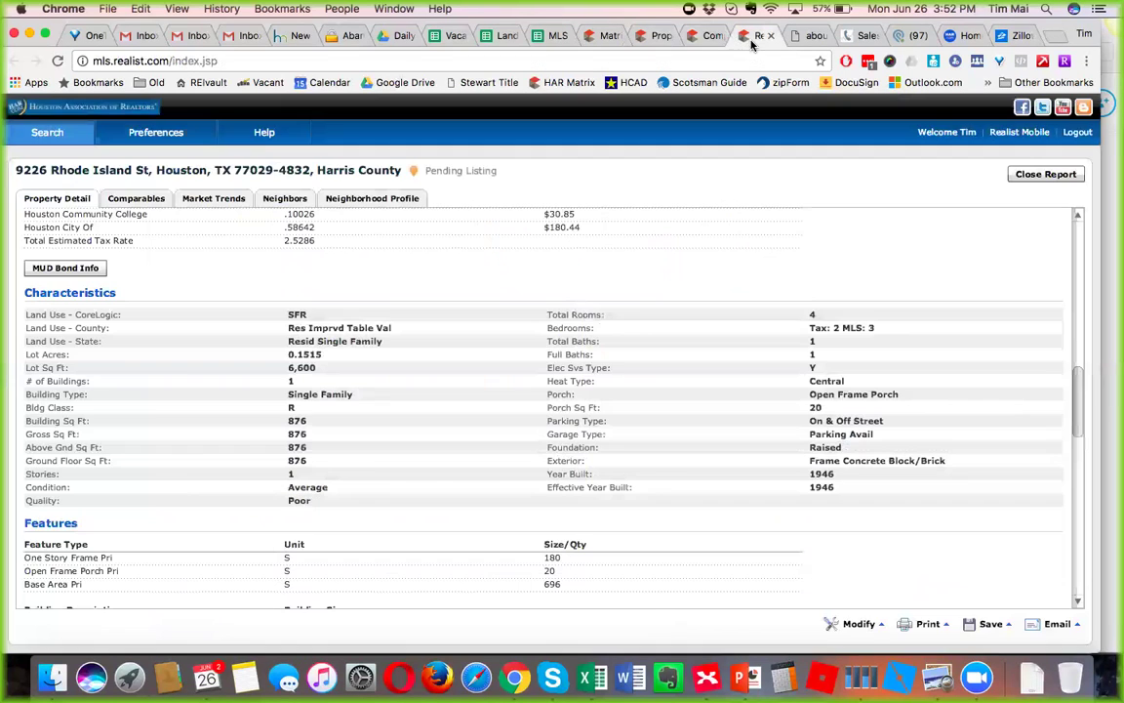
click(694, 36)
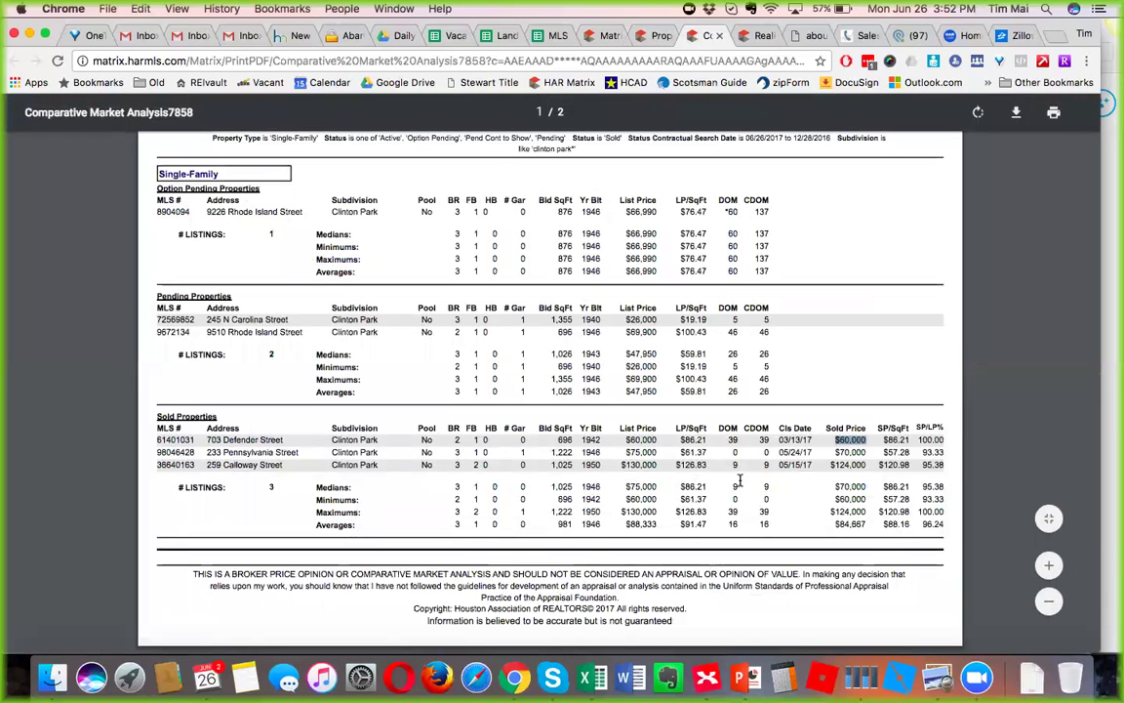
Highlight the SP/SqFt median $86.21, minimum $57.28 and maximum $120.98, then return to XMind.
drag(909, 512, 871, 511)
click(872, 511)
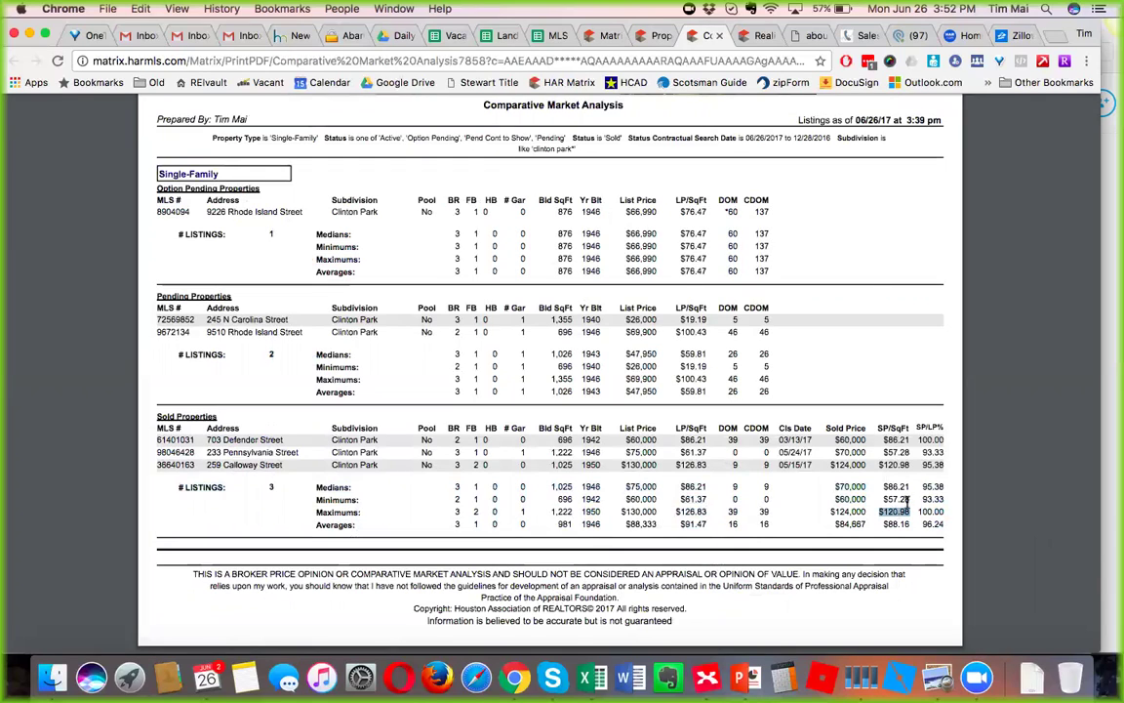
drag(910, 499, 882, 498)
double_click(894, 487)
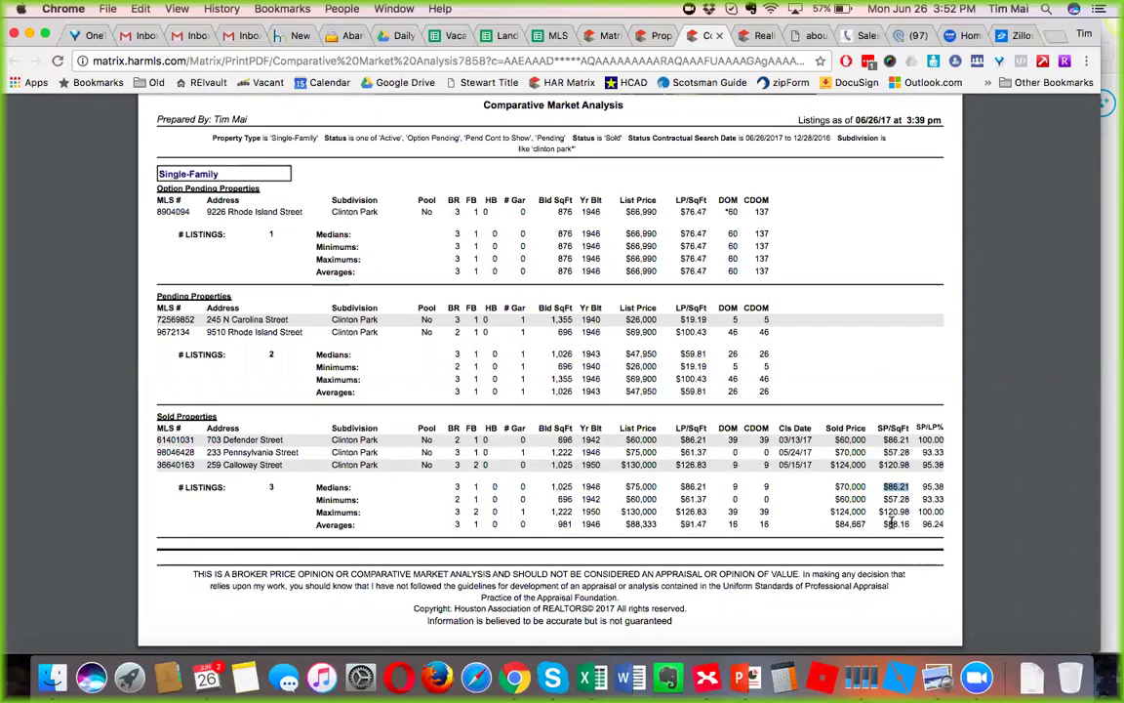
drag(883, 486, 868, 515)
double_click(878, 510)
double_click(893, 498)
double_click(897, 486)
click(706, 676)
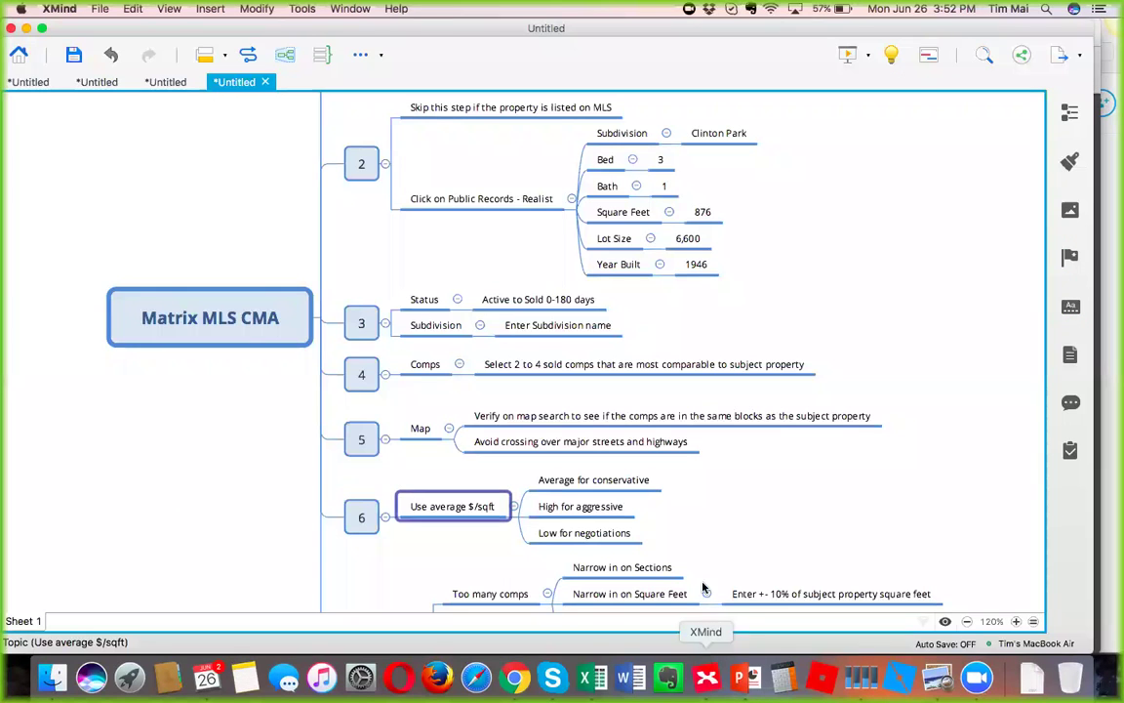
click(631, 482)
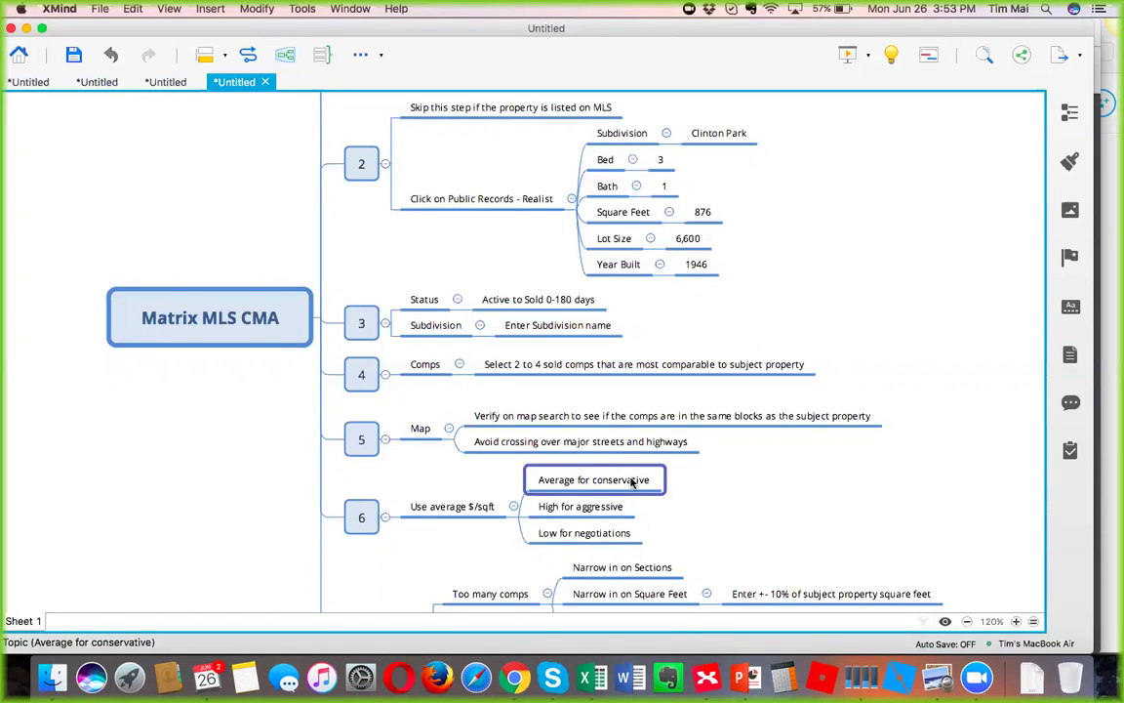
click(617, 505)
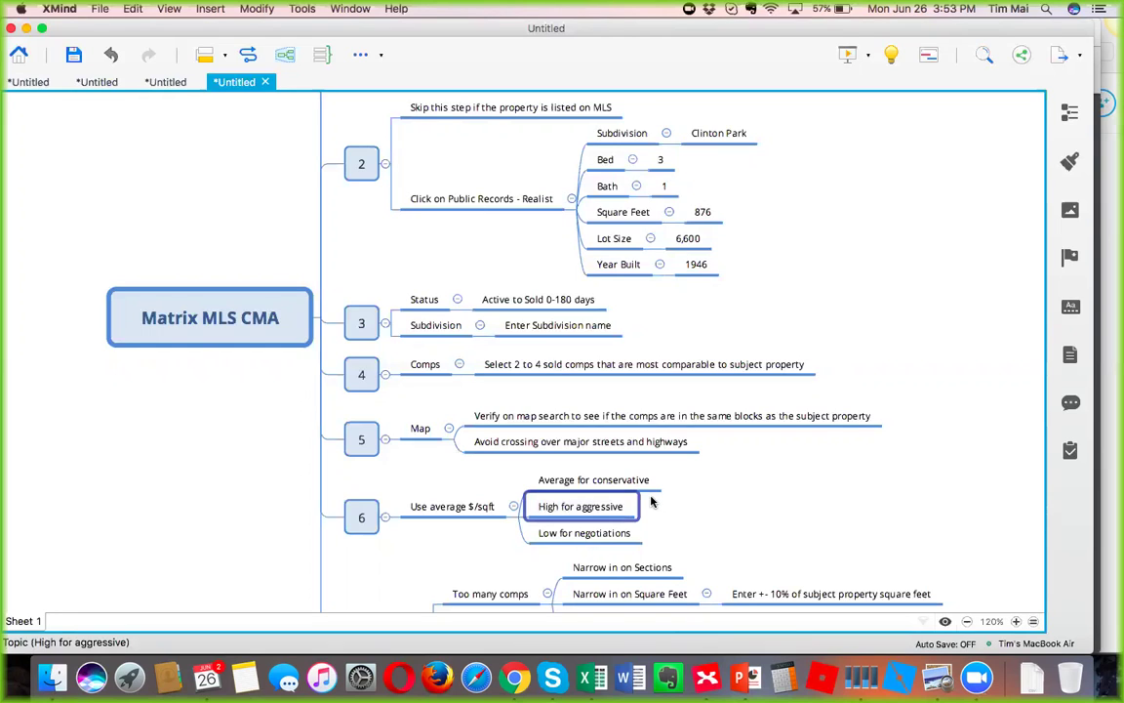
click(642, 482)
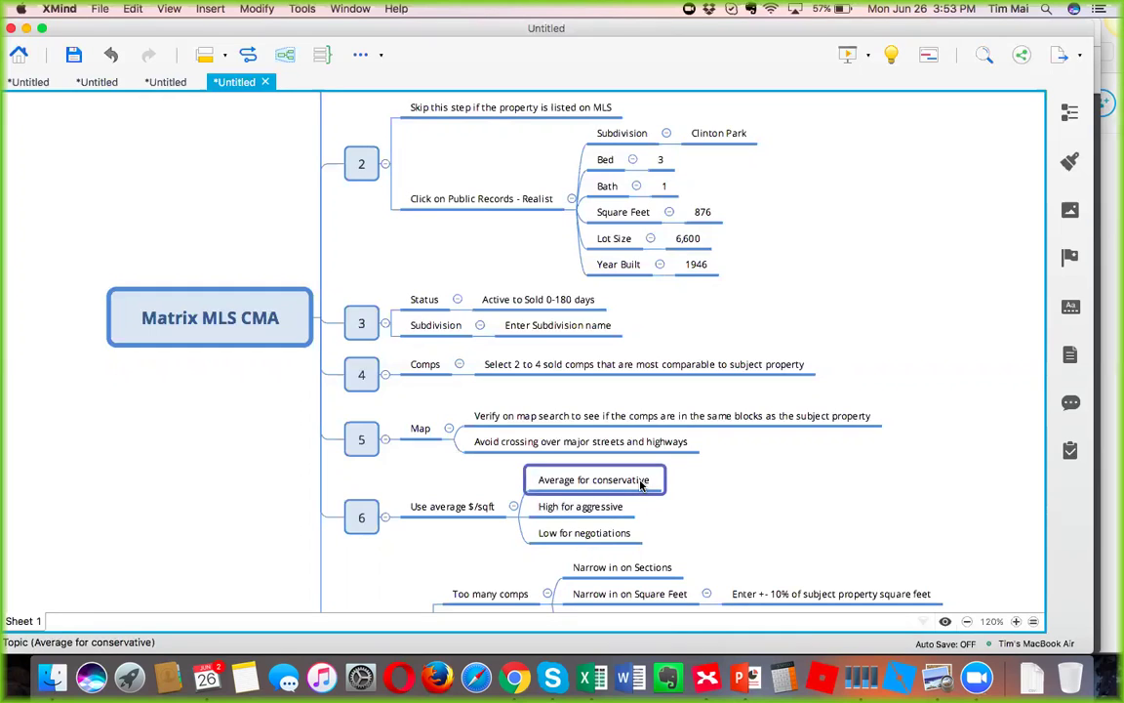
click(620, 509)
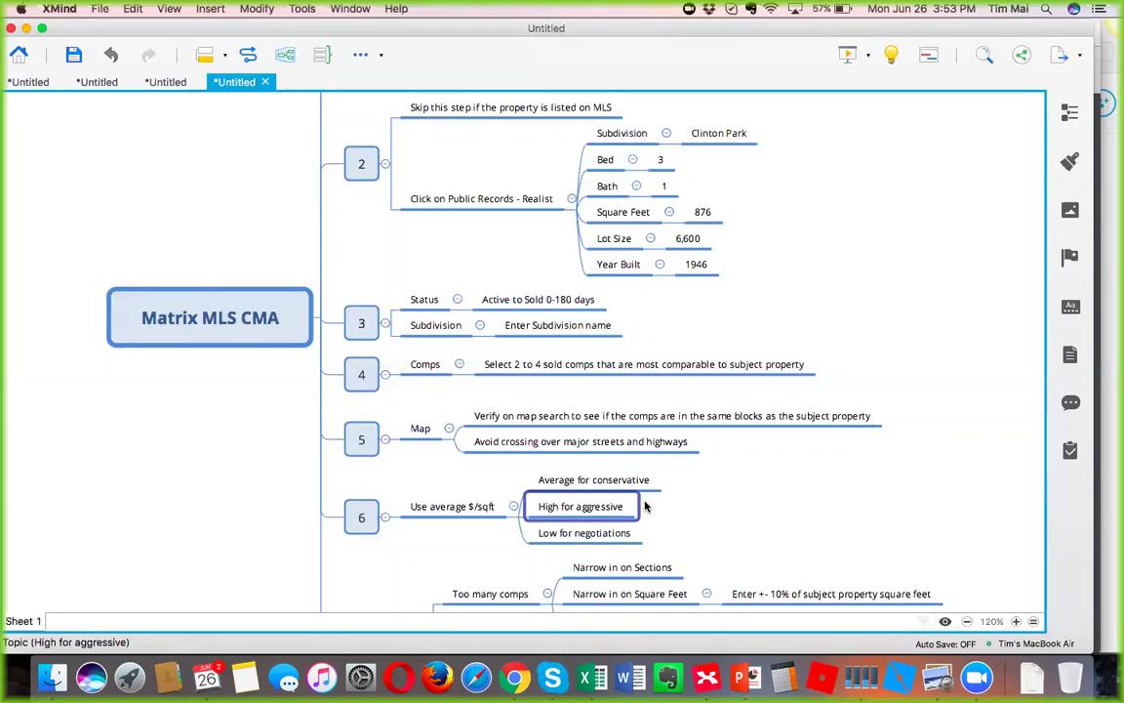
click(645, 479)
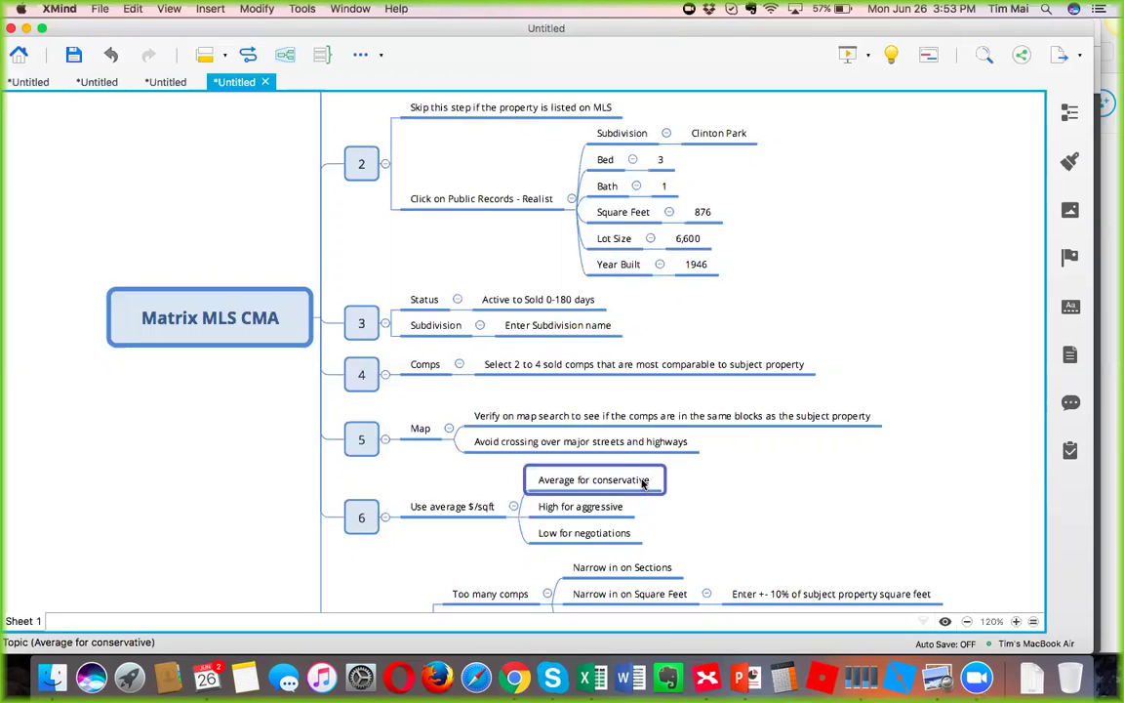
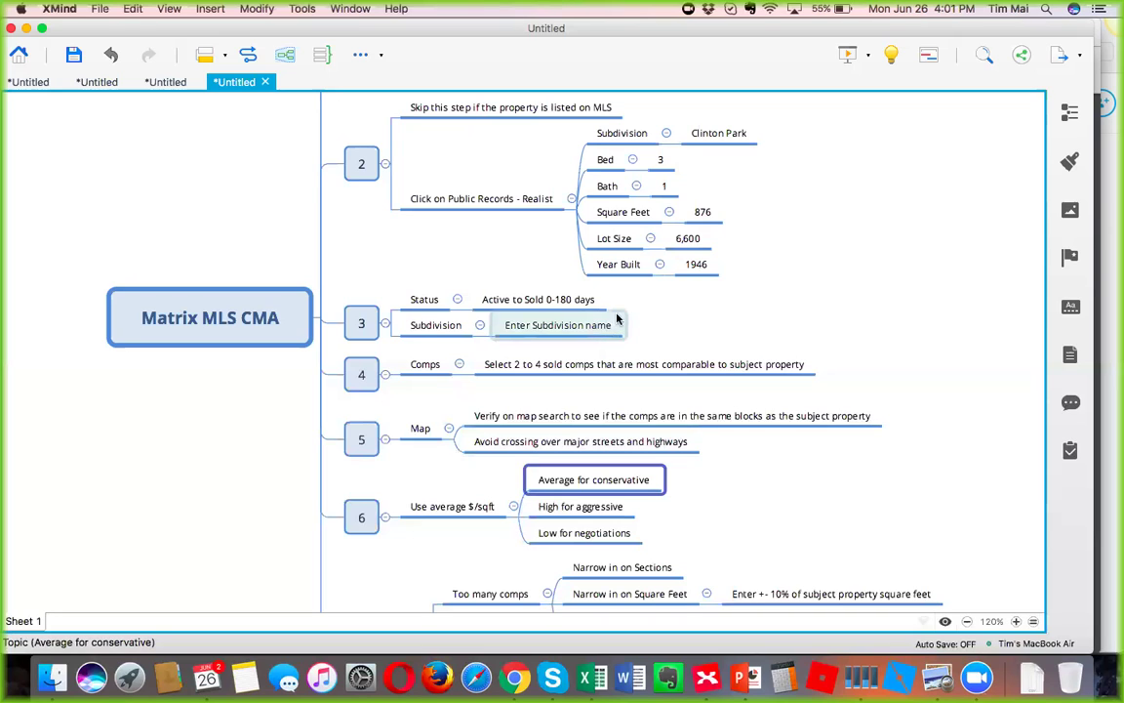
Point out Active to Sold 0-180 days, subdivision name, 2-4 sold comps and map verification, then show the CMA PDF.
click(562, 303)
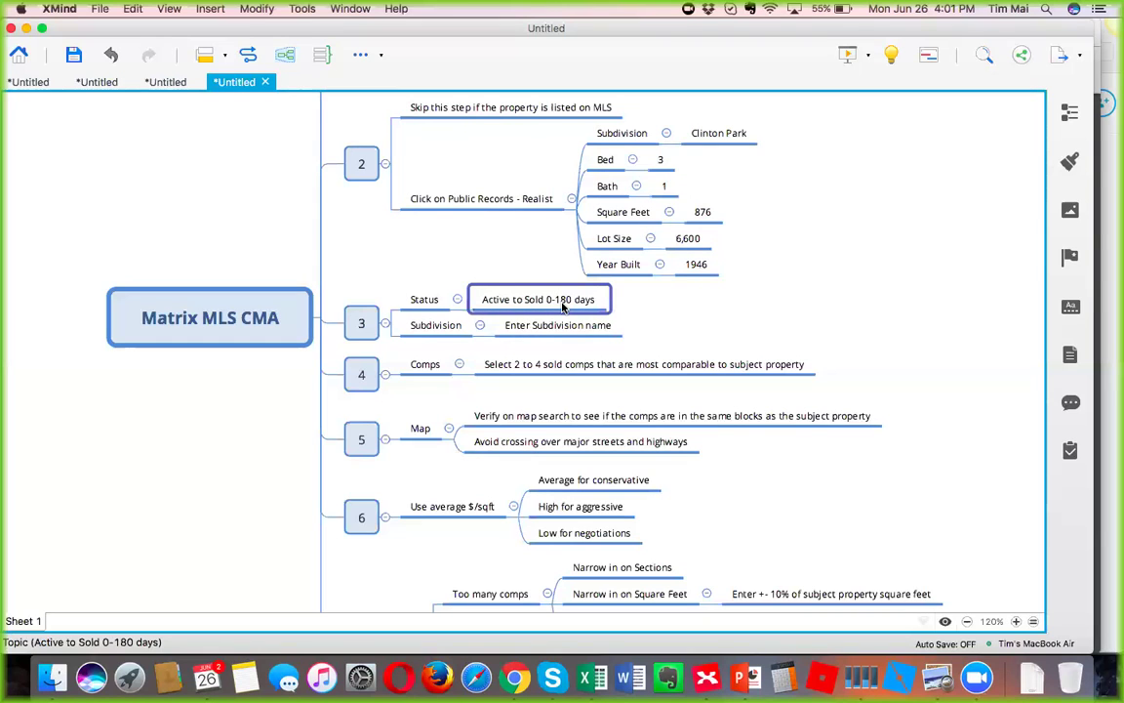
click(541, 327)
click(553, 366)
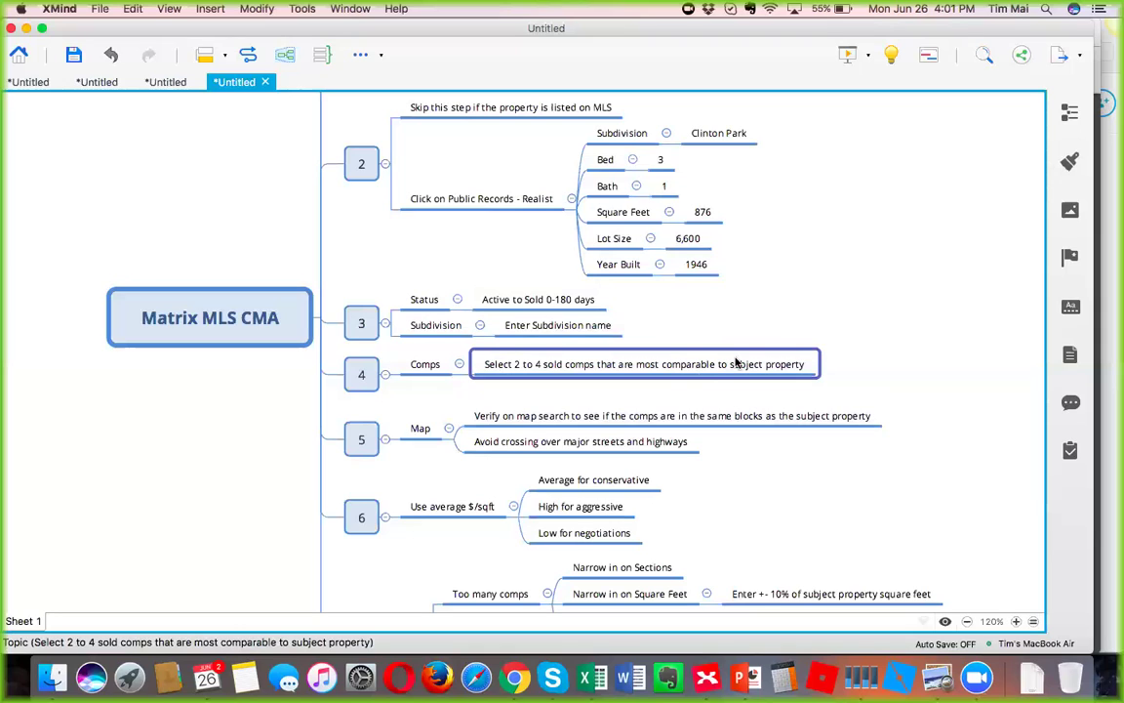
click(658, 416)
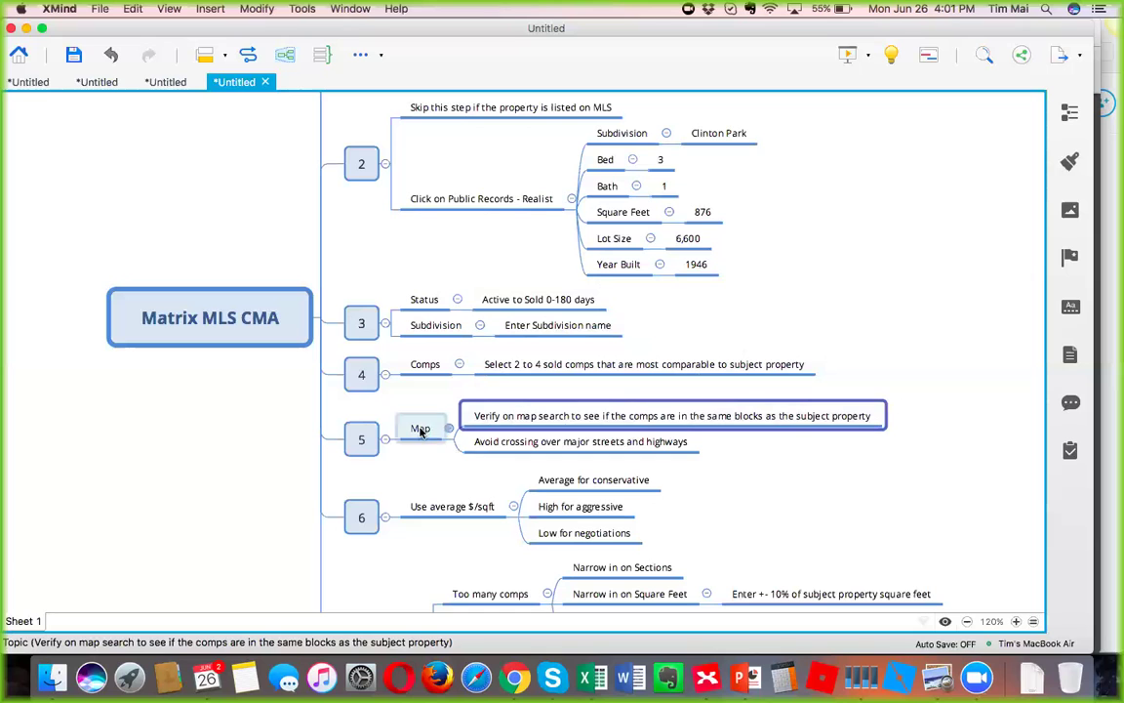
click(514, 676)
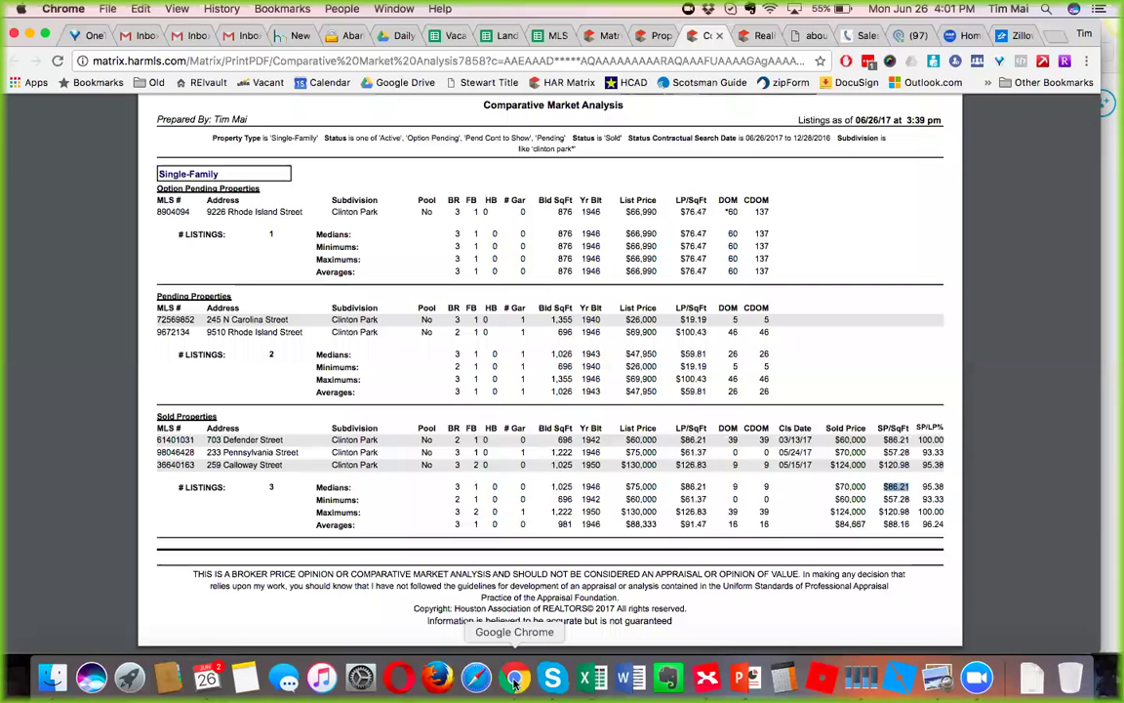
Switch to the Matrix search results and plot the 14 Clinton Park listings on the map.
click(606, 39)
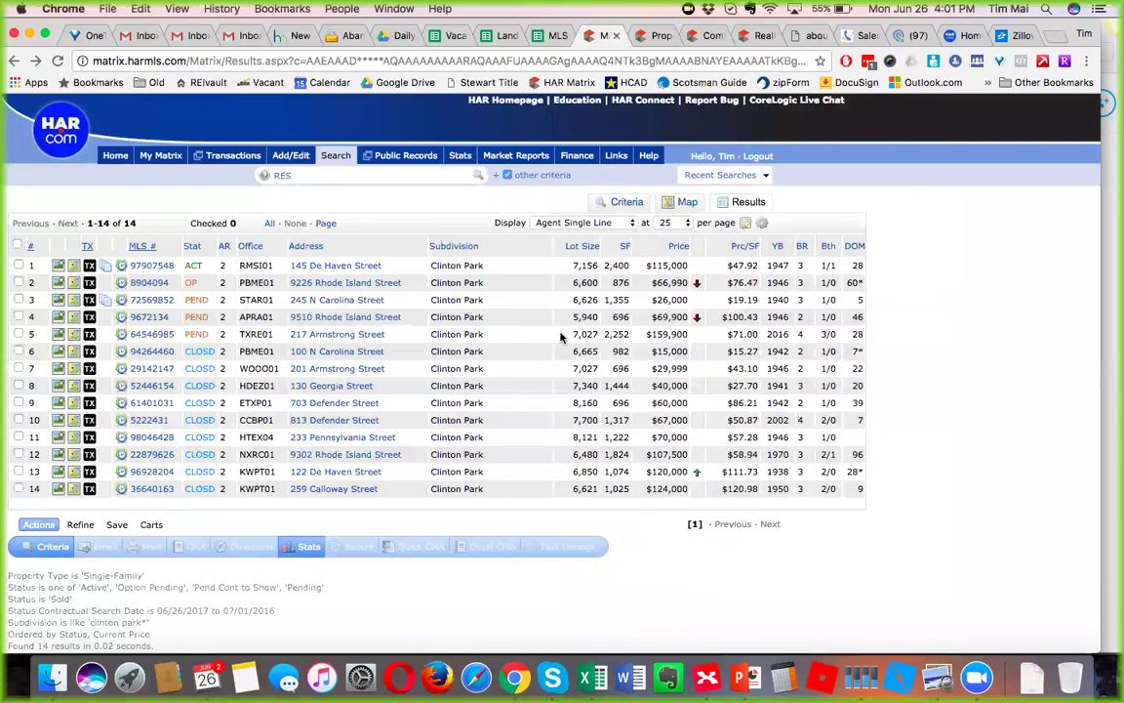
click(686, 205)
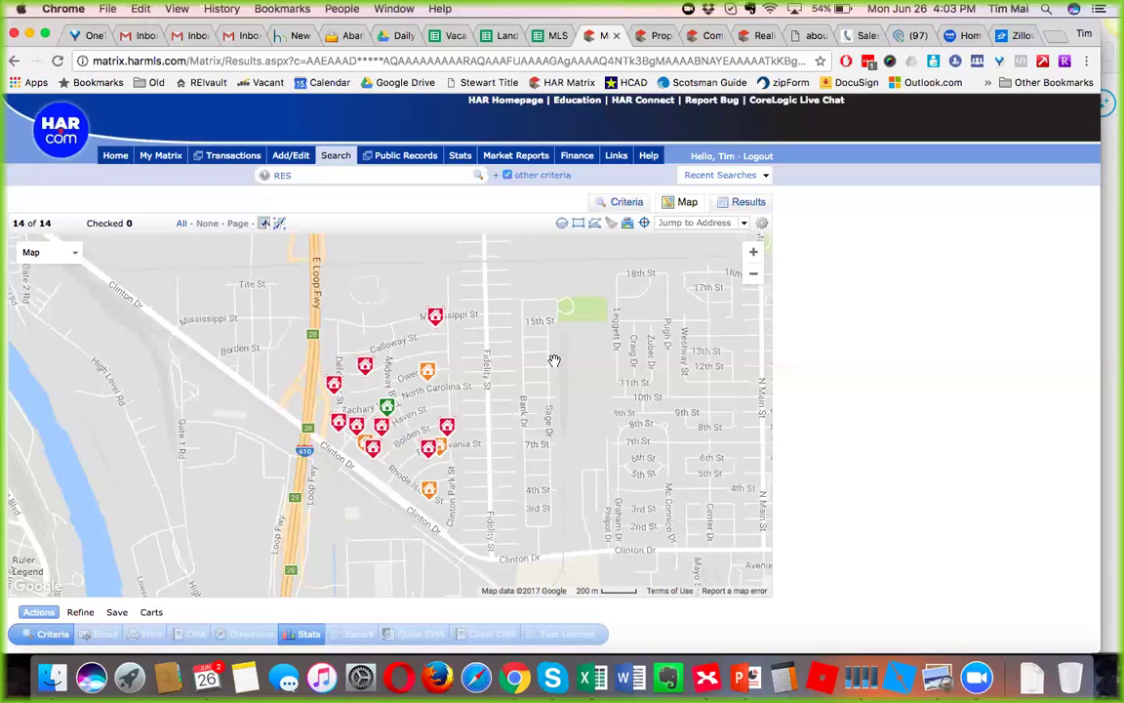
In XMind, point out avoiding major streets, then the What IFs: too many comps and narrowing in on Sections.
click(706, 676)
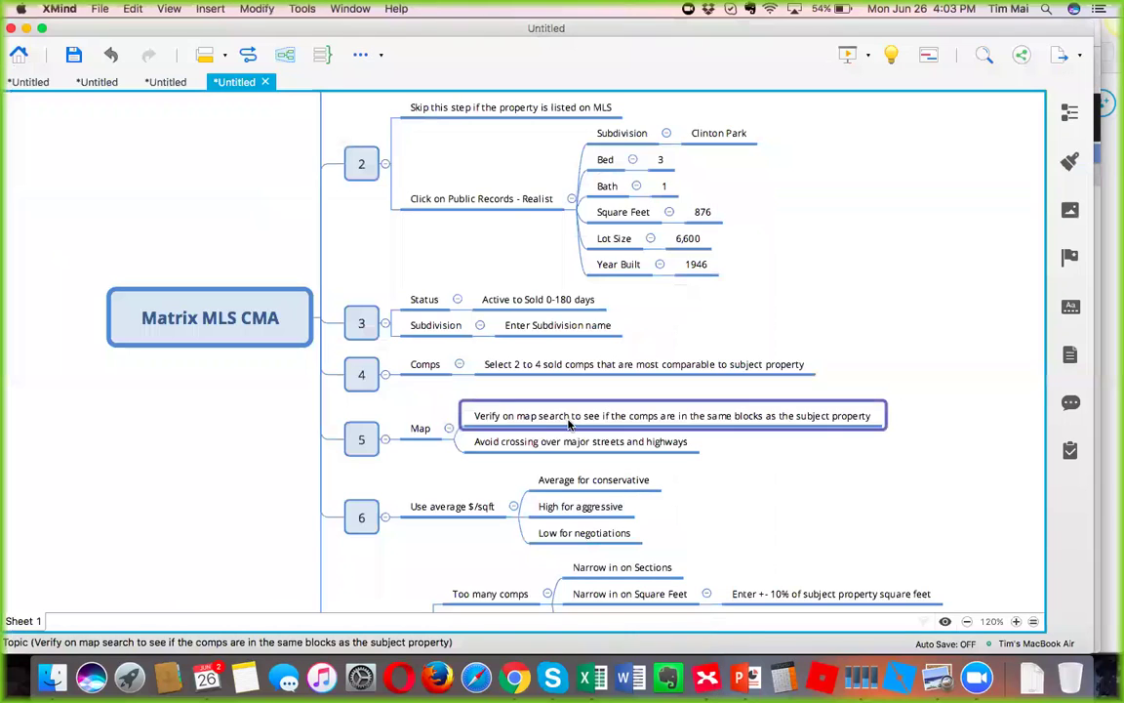
click(568, 441)
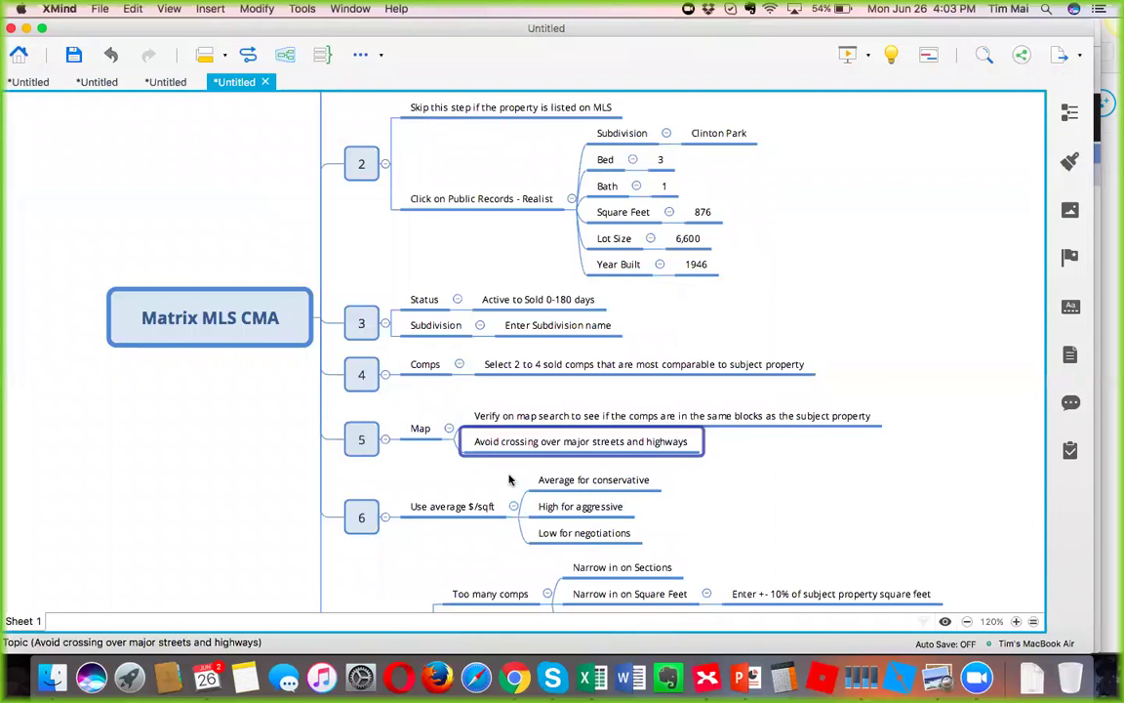
scroll(765, 502, down, 5)
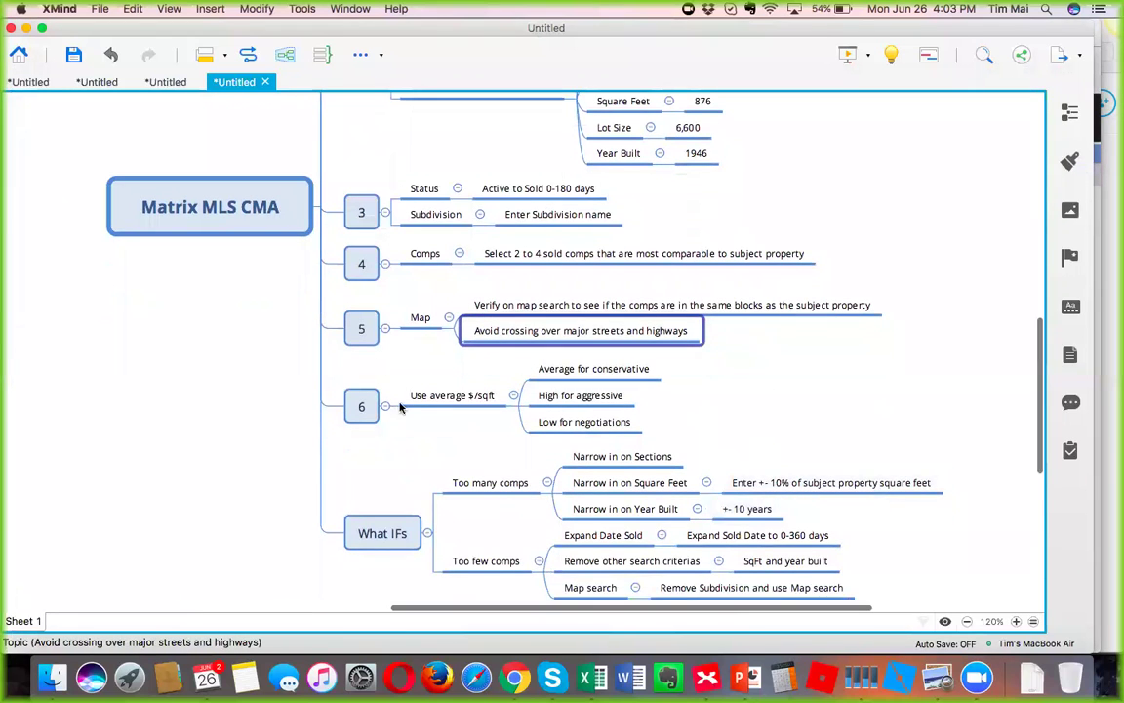
scroll(395, 429, down, 7)
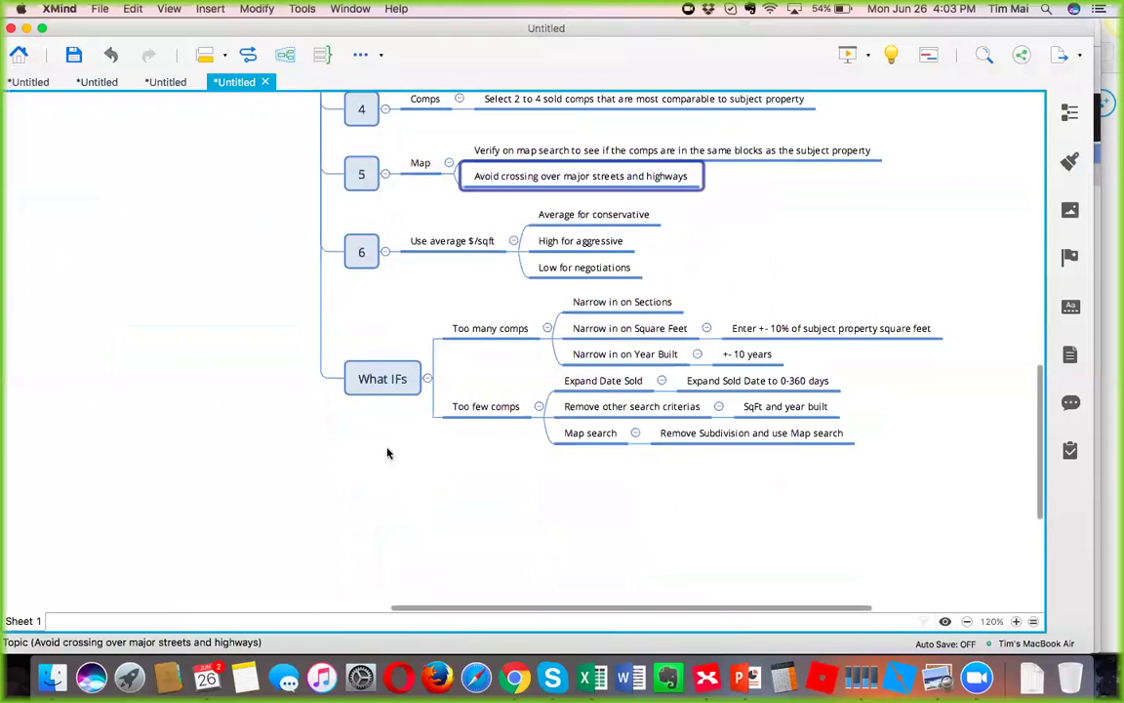
click(471, 332)
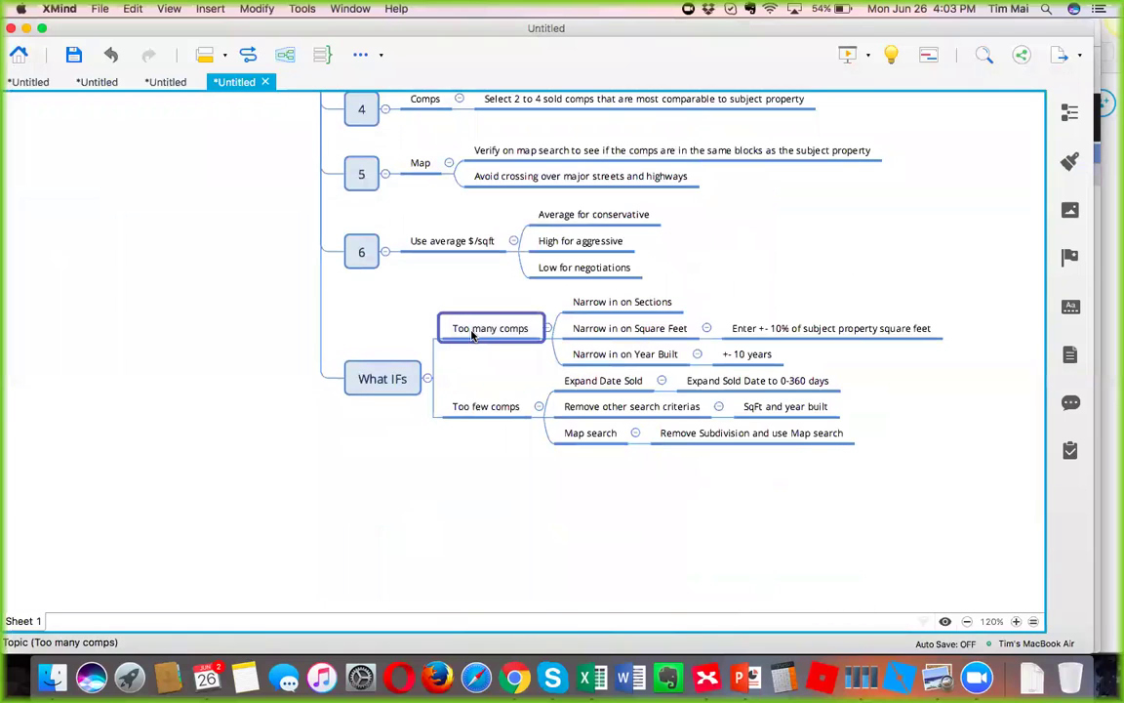
click(593, 305)
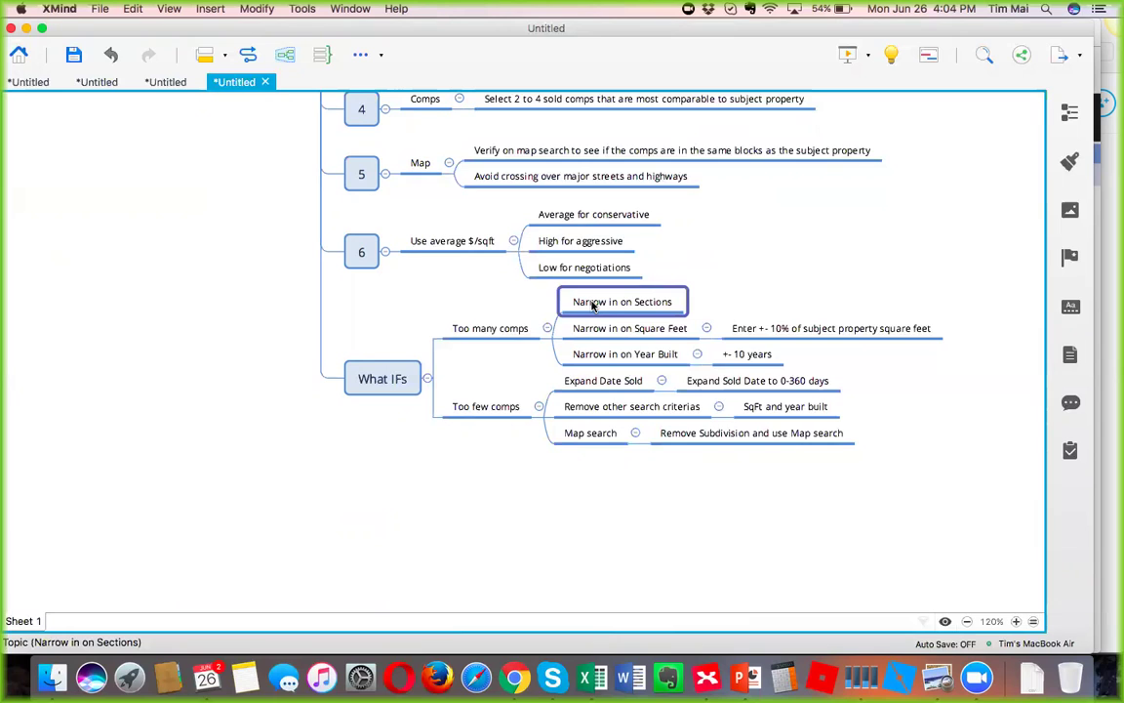
click(578, 329)
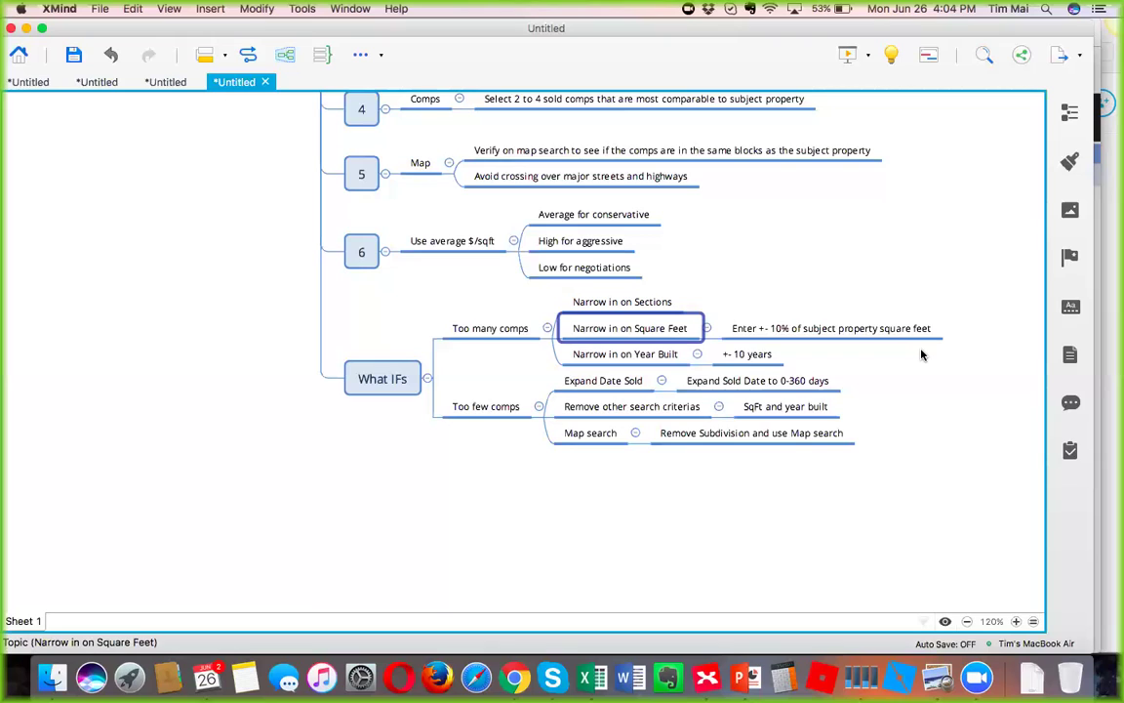
click(663, 353)
click(748, 357)
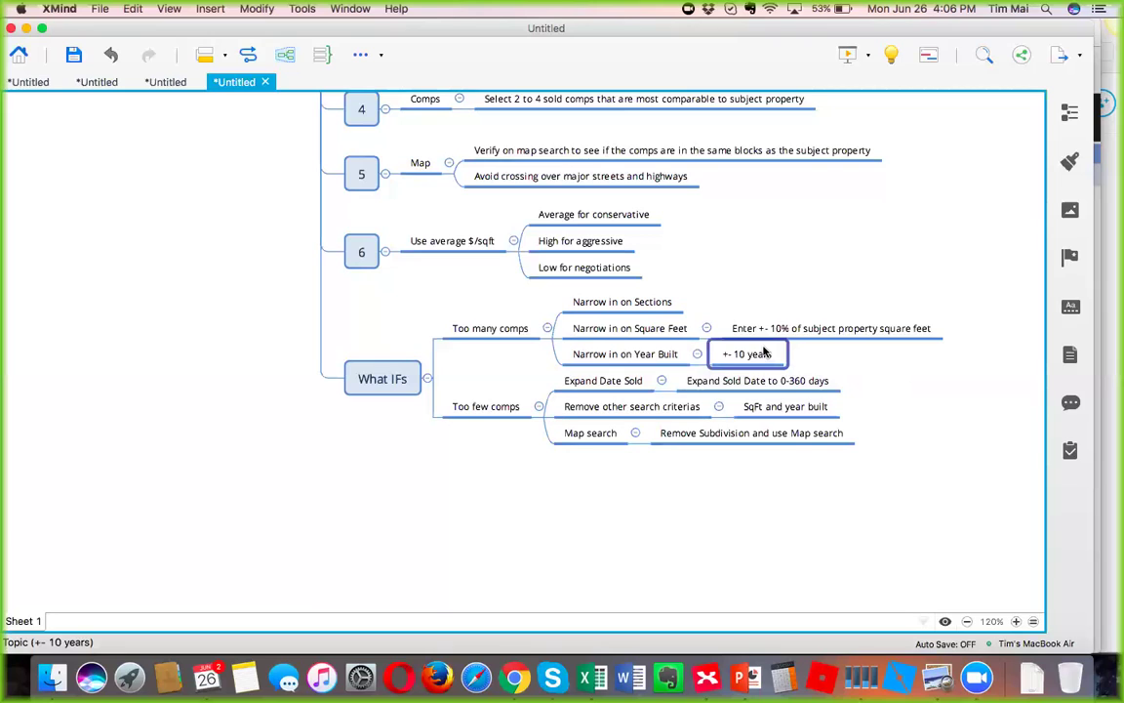
click(638, 517)
click(478, 406)
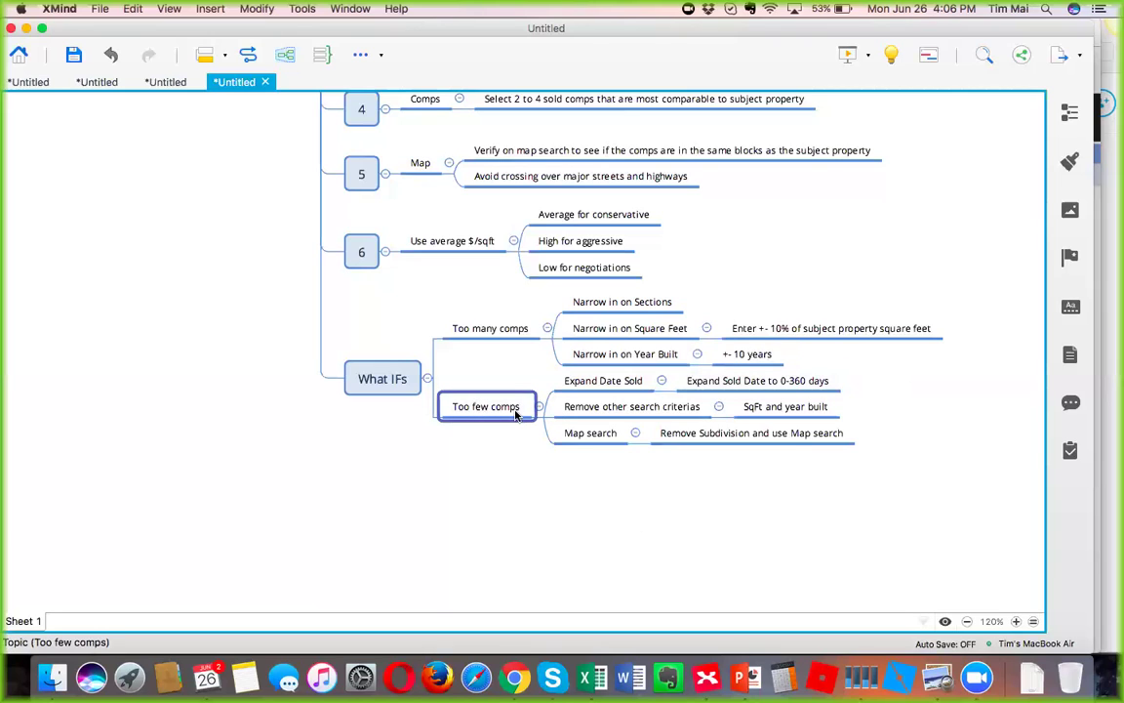
Point out the too-few-comps remedies (expand date sold, remove other criteria, map search), then return to the Matrix map.
click(606, 385)
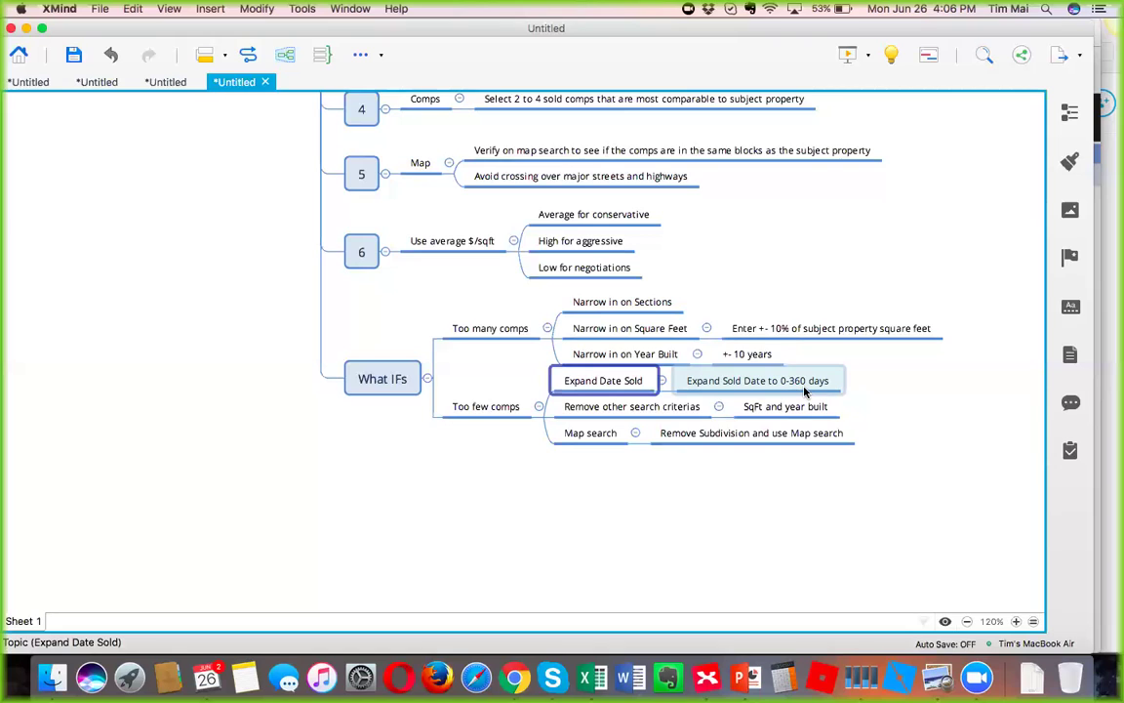
click(680, 406)
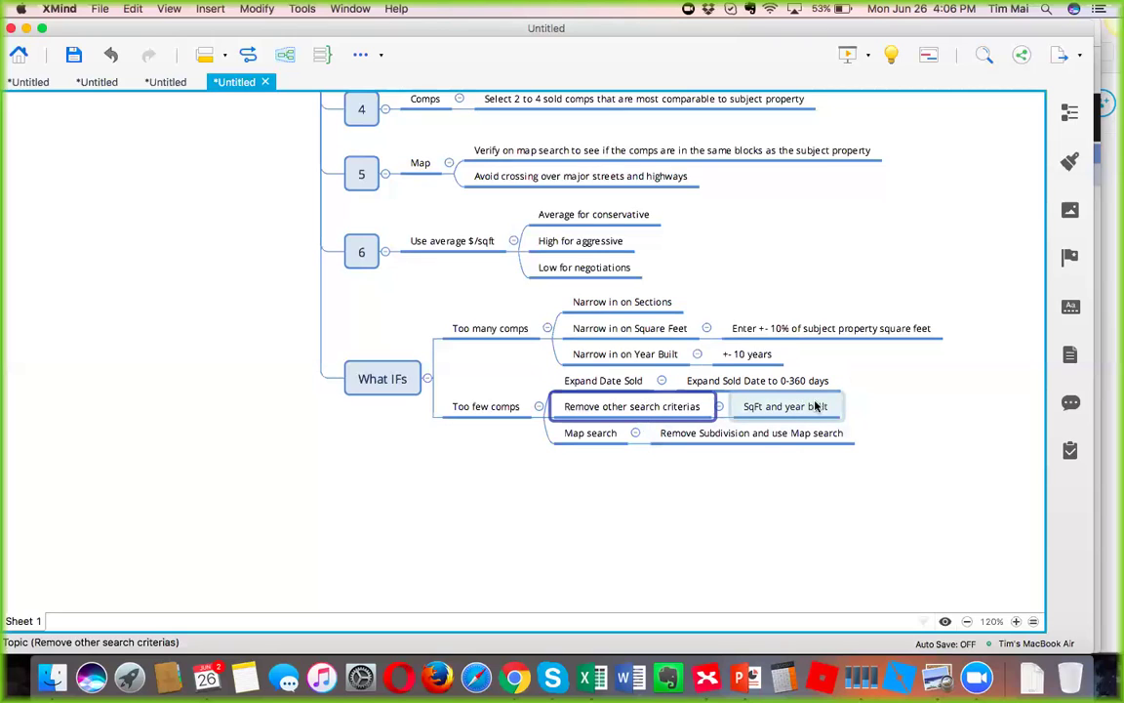
click(597, 433)
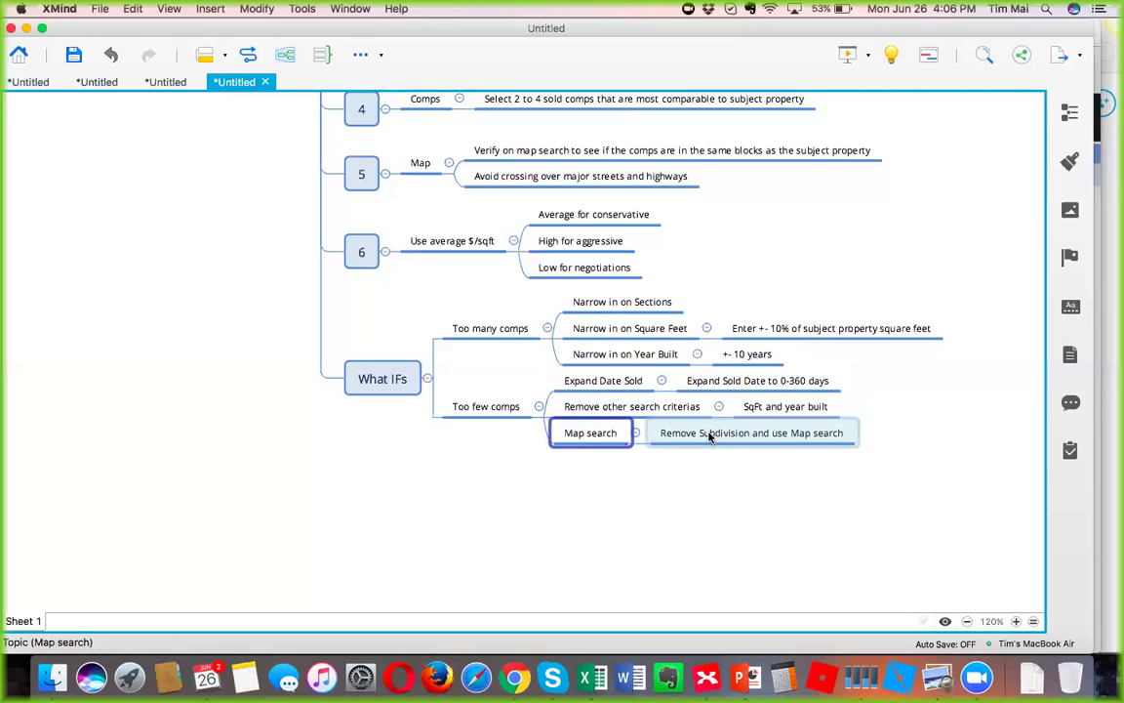
click(514, 676)
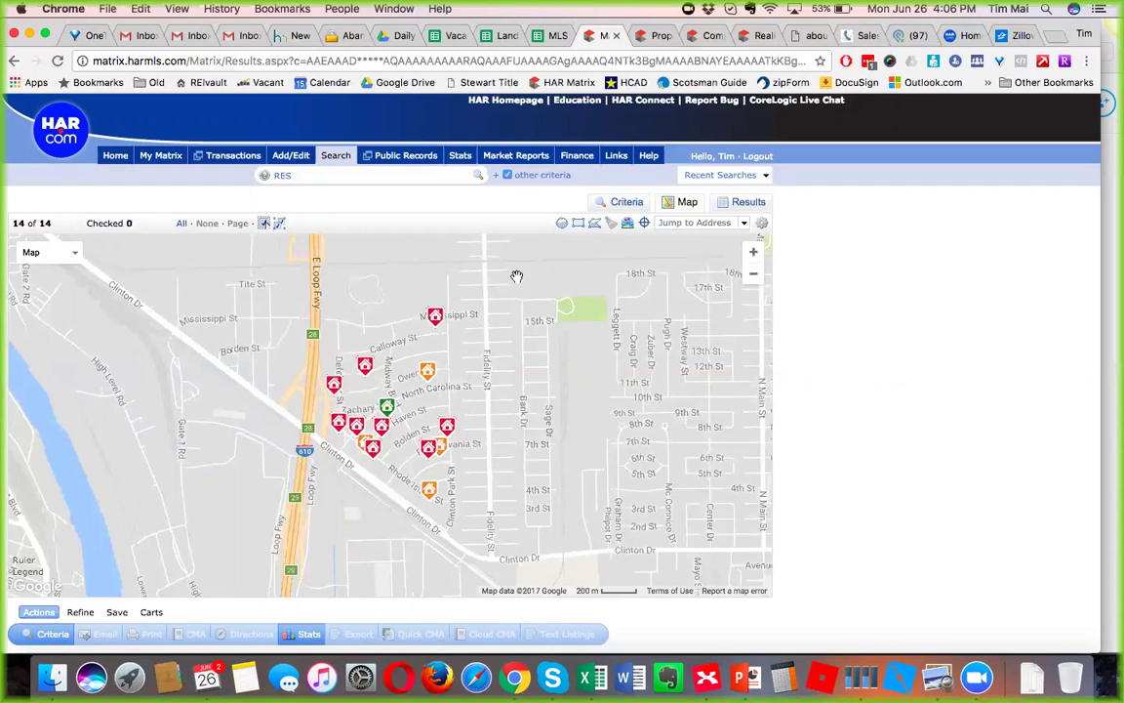
Clear the search criteria and select Active, Option Pending, Pend Cont to Show and Pending statuses.
click(595, 224)
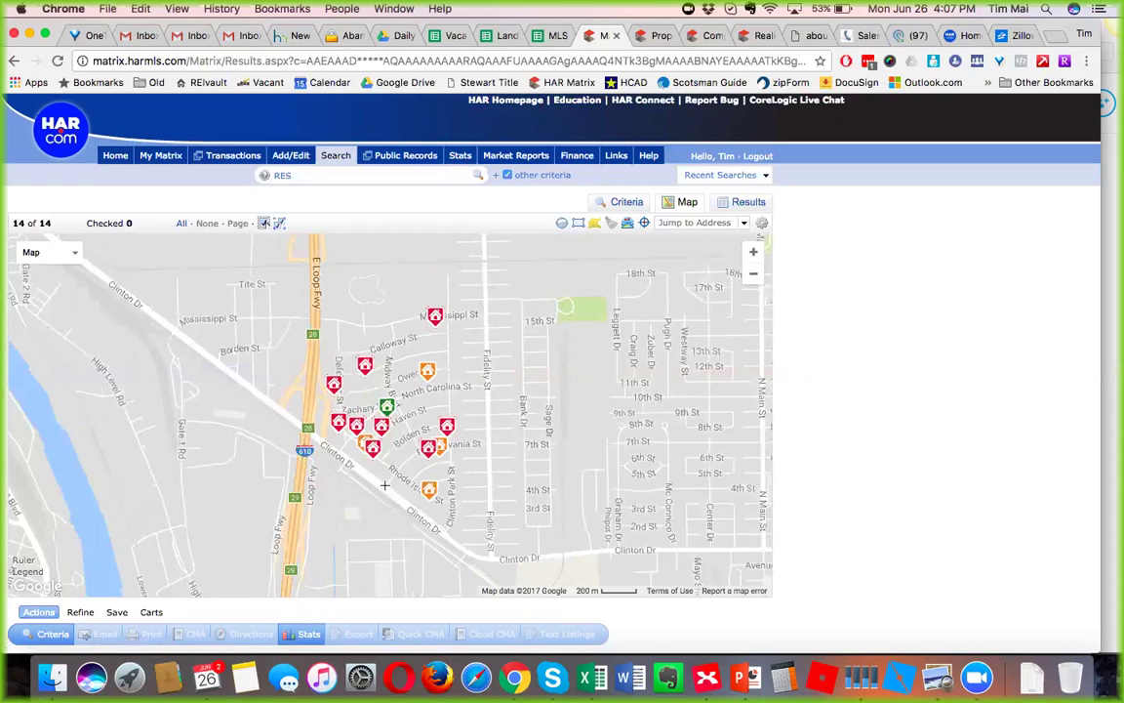
click(60, 634)
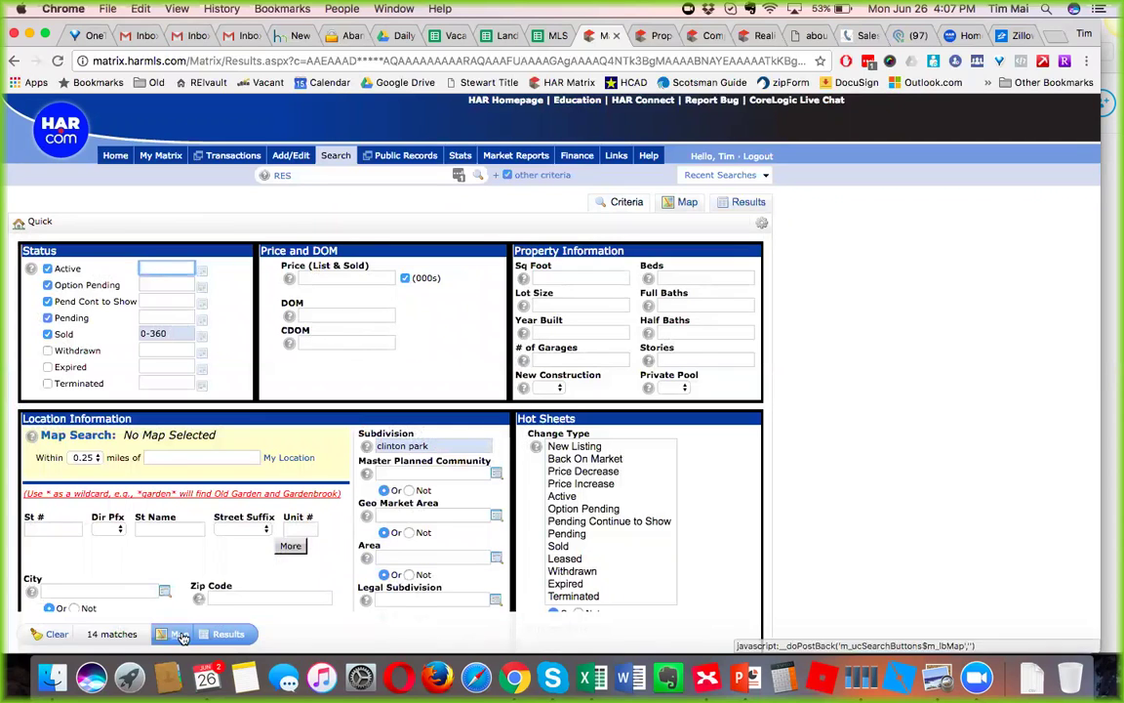
click(52, 634)
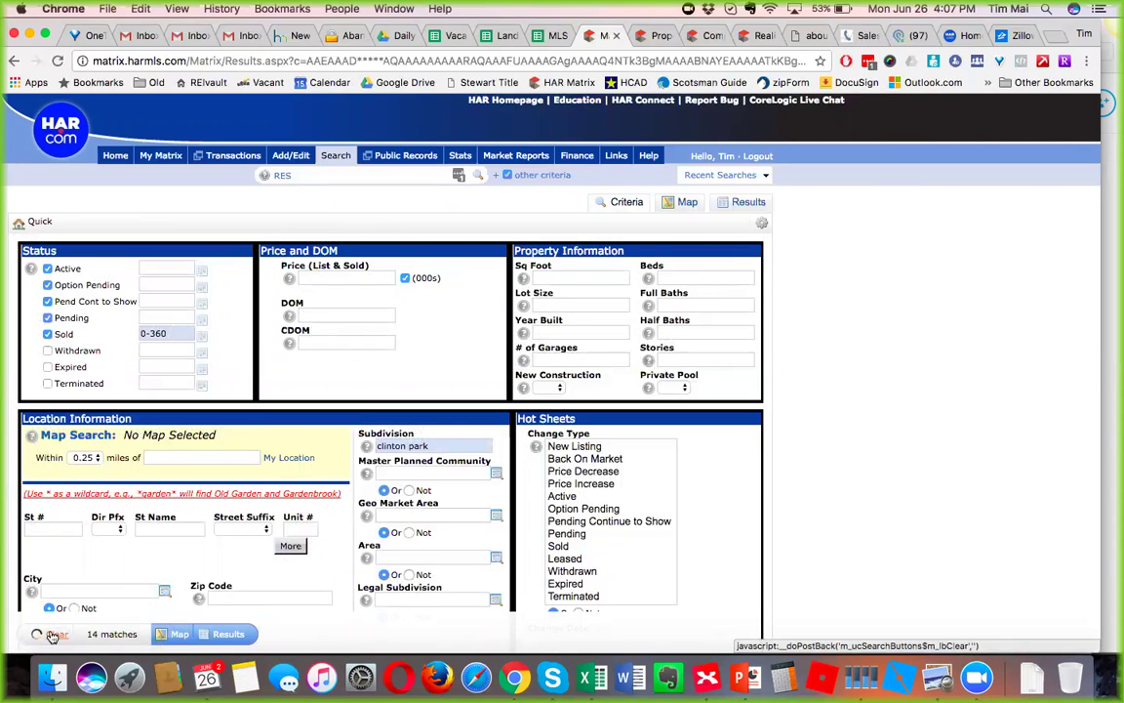
click(47, 268)
click(47, 285)
click(47, 301)
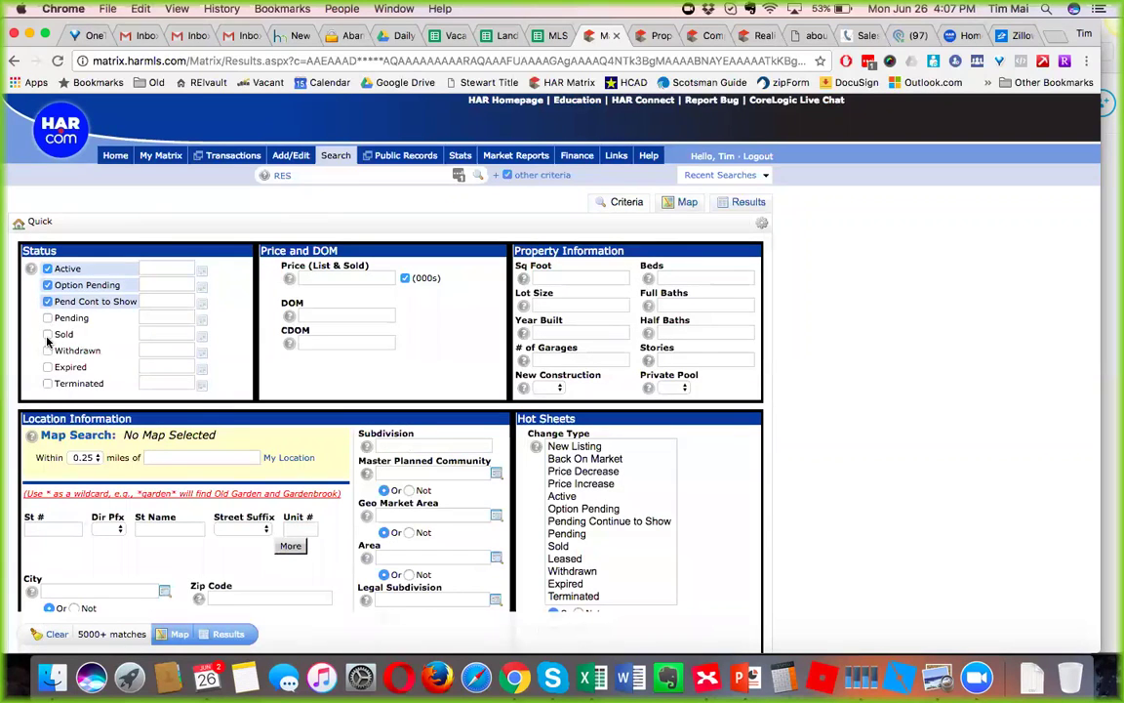
click(47, 318)
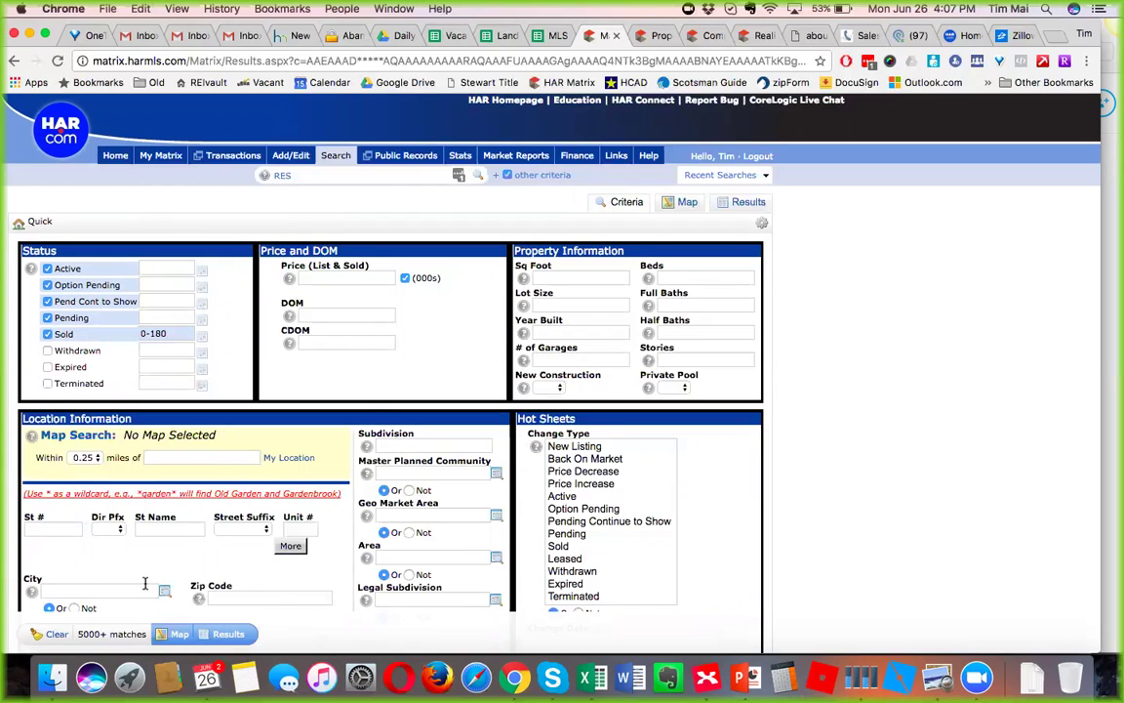
Enter zip code 77029 and plot the 64 matching listings on the map.
click(279, 595)
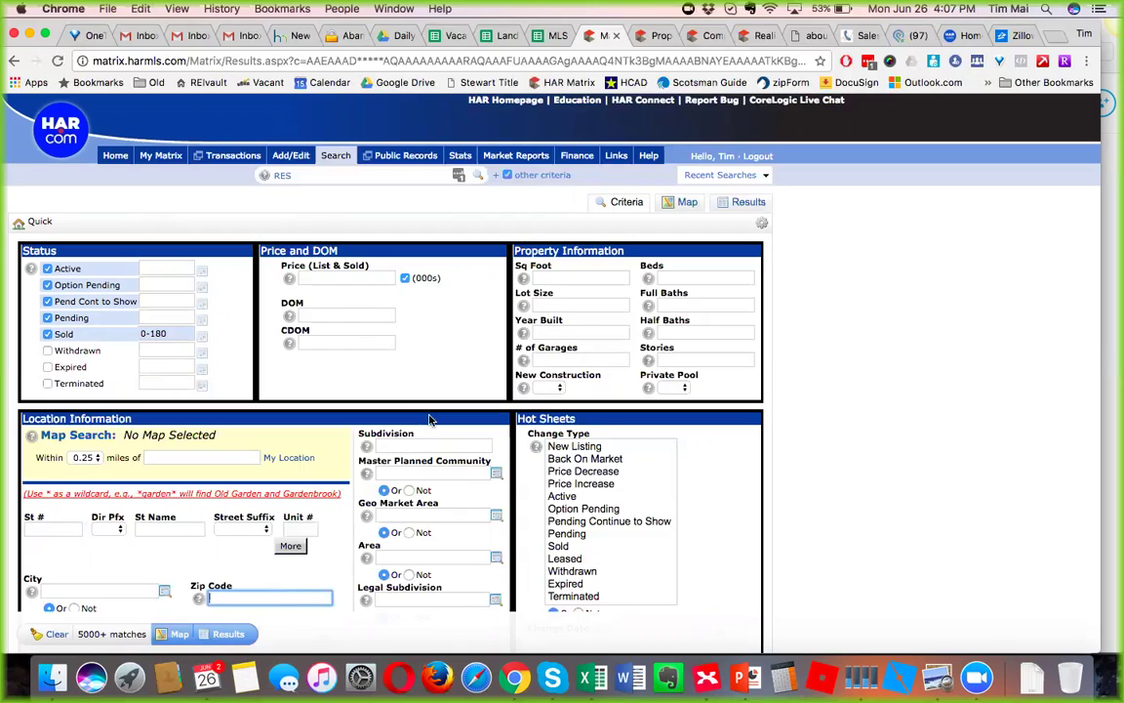
text(77029)
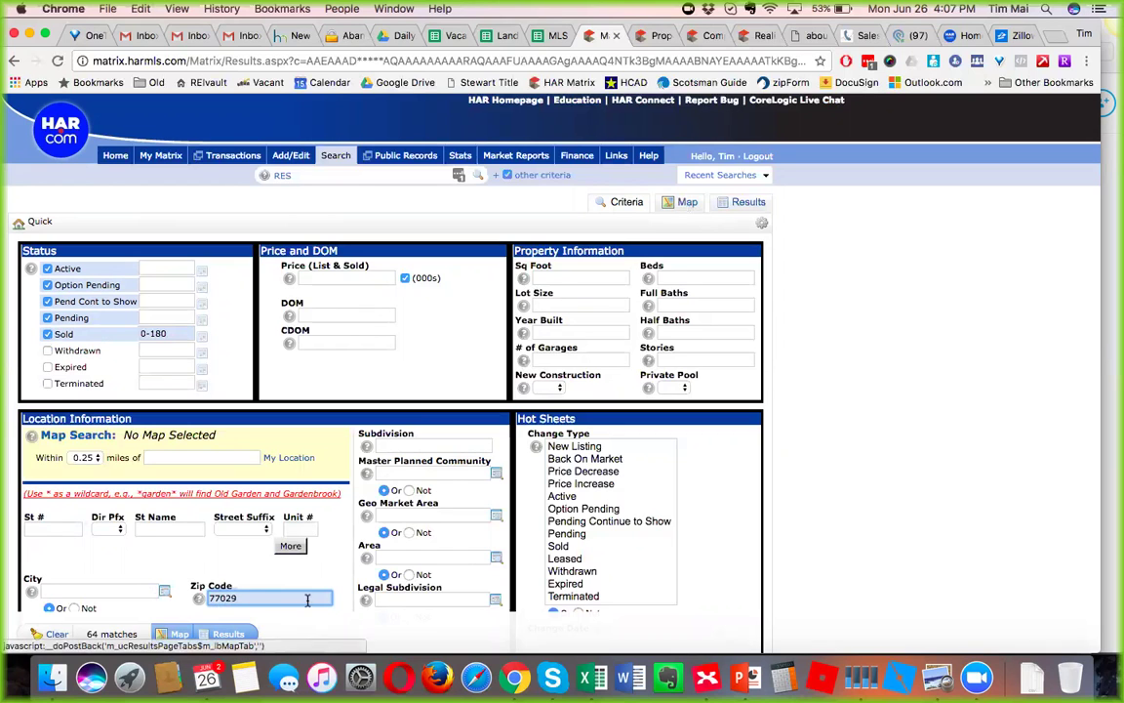
click(688, 201)
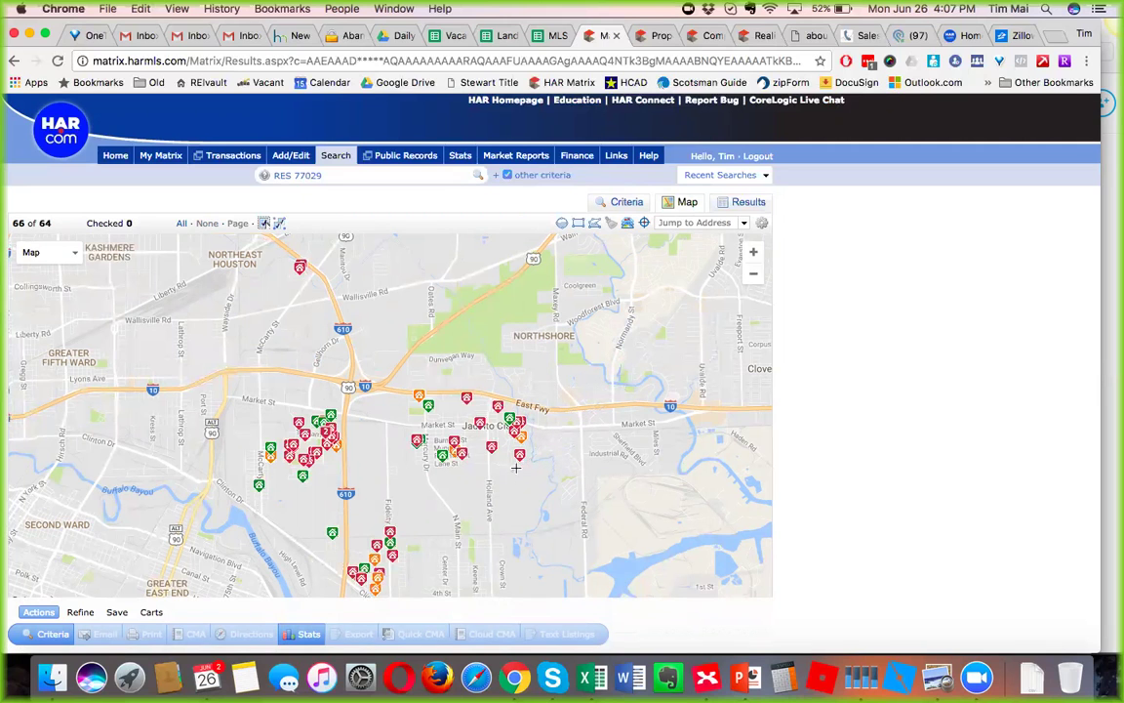
drag(463, 429, 496, 382)
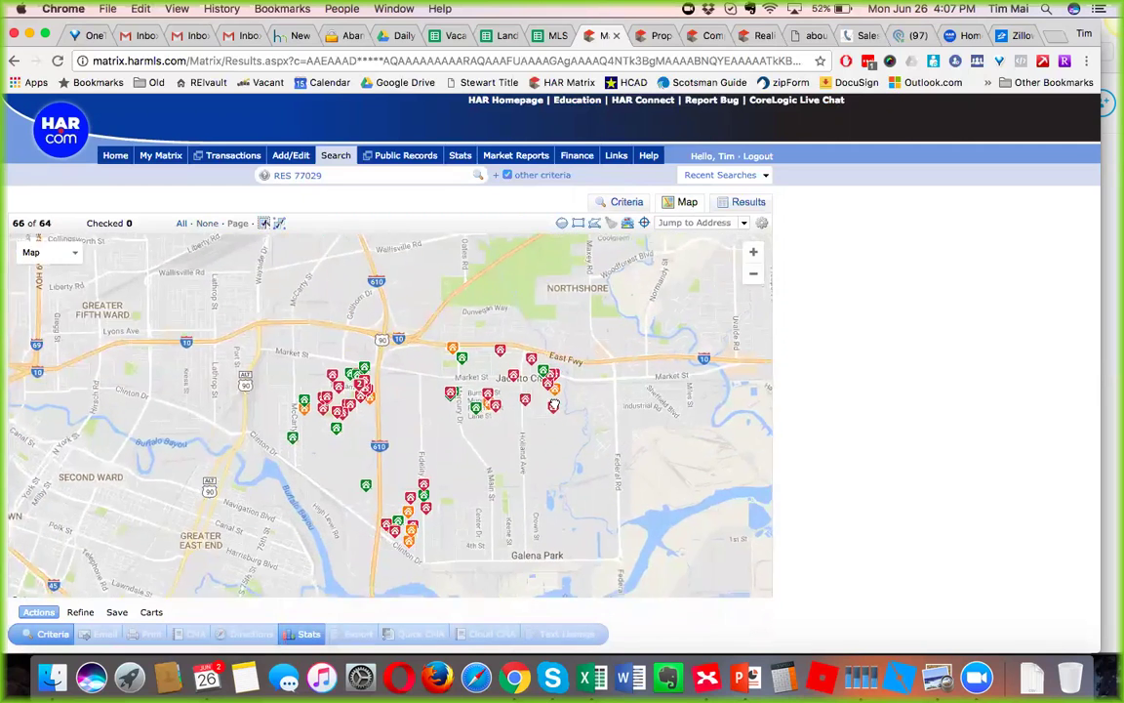
drag(553, 404, 556, 389)
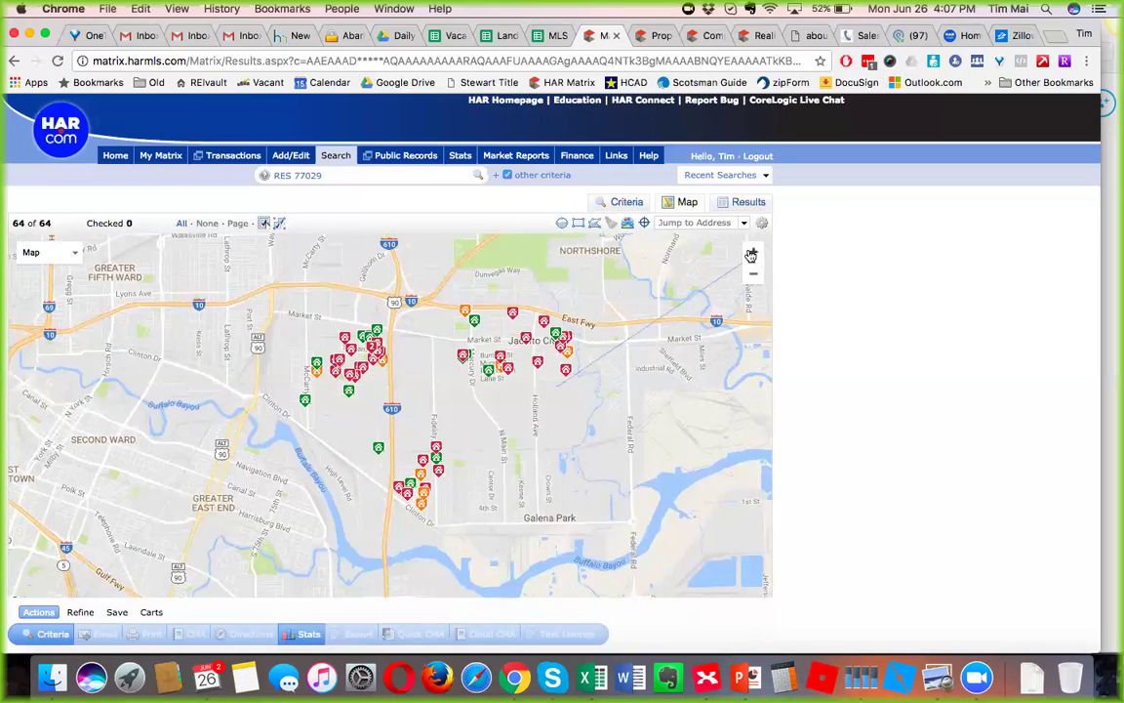
click(687, 222)
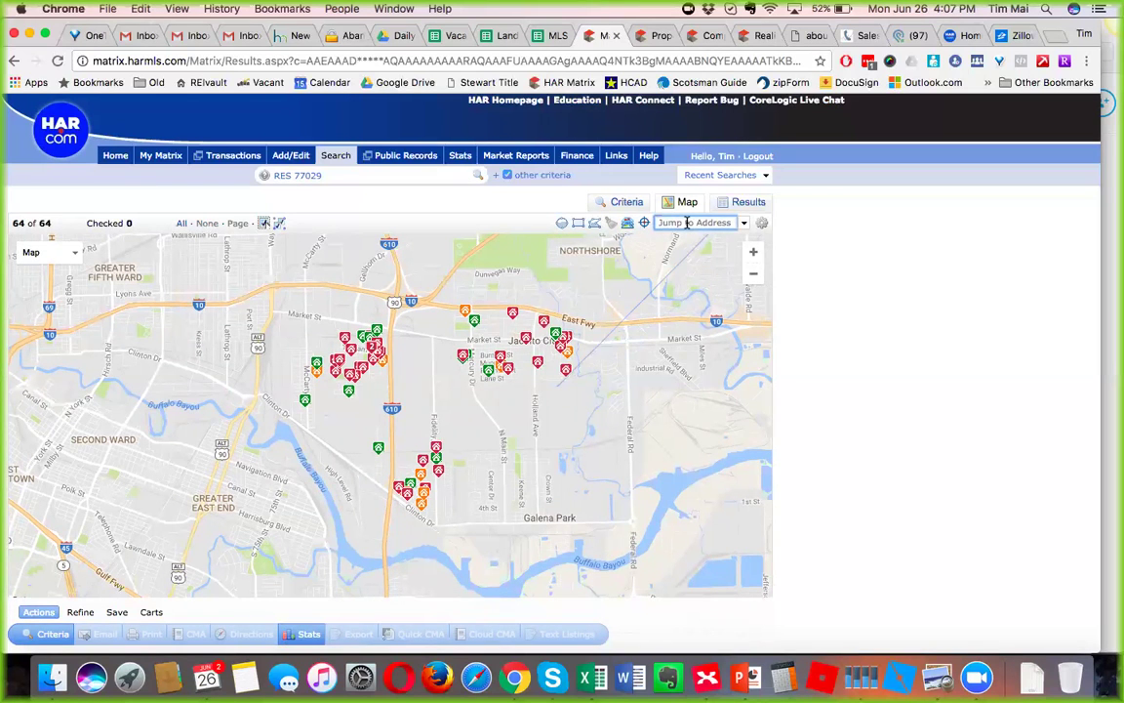
key(Return)
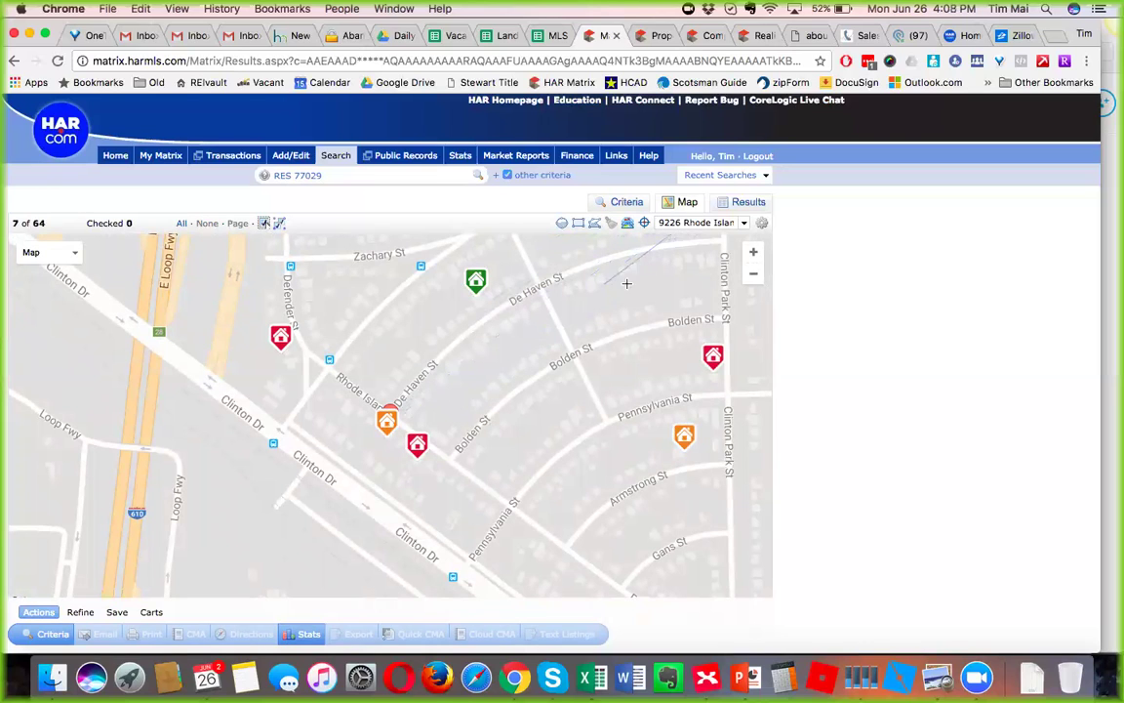
Draw a trial search shape near the subject address and adjust the zoom around it.
click(650, 291)
click(603, 374)
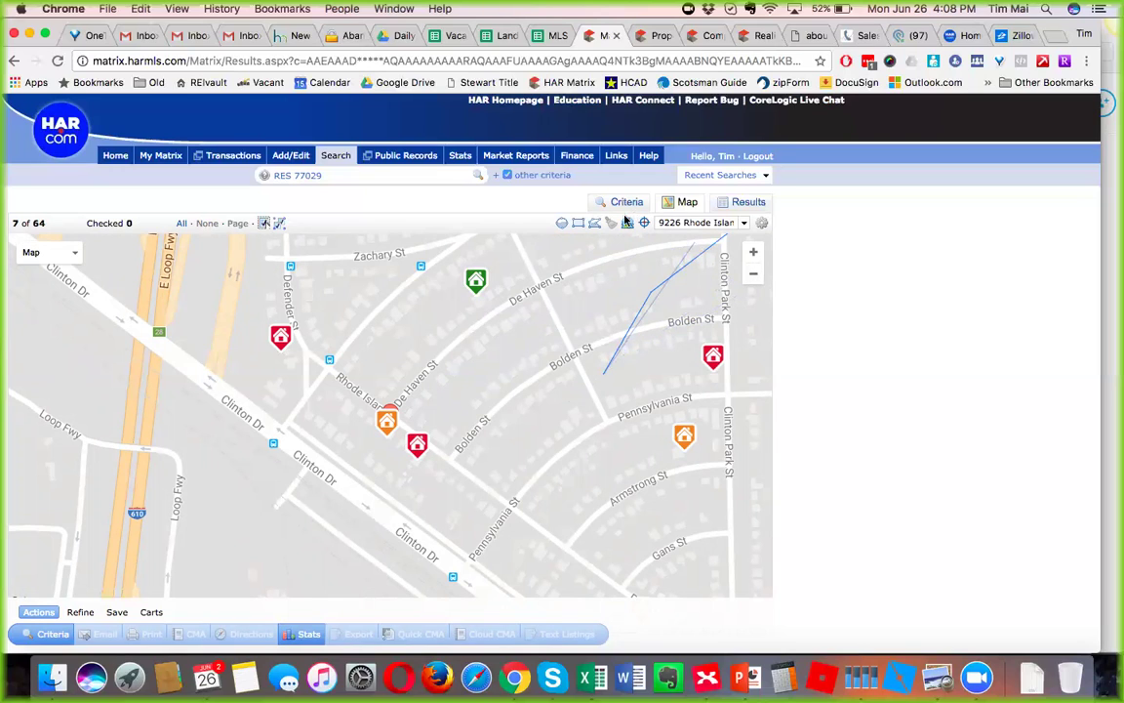
click(596, 225)
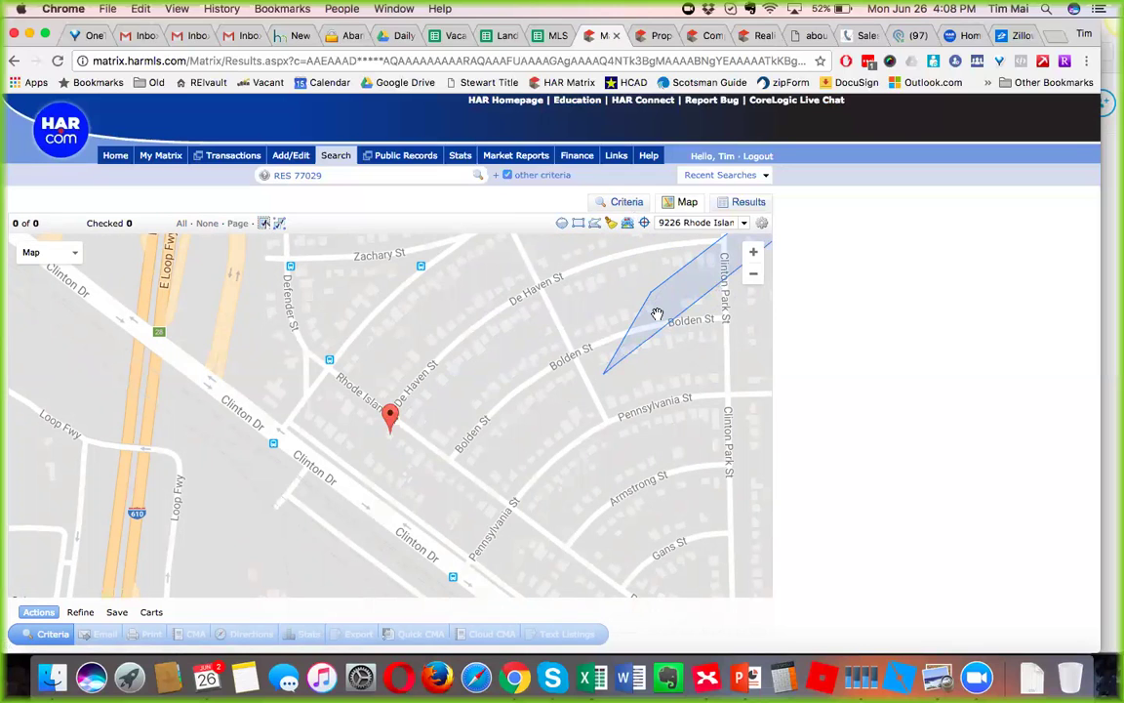
click(752, 274)
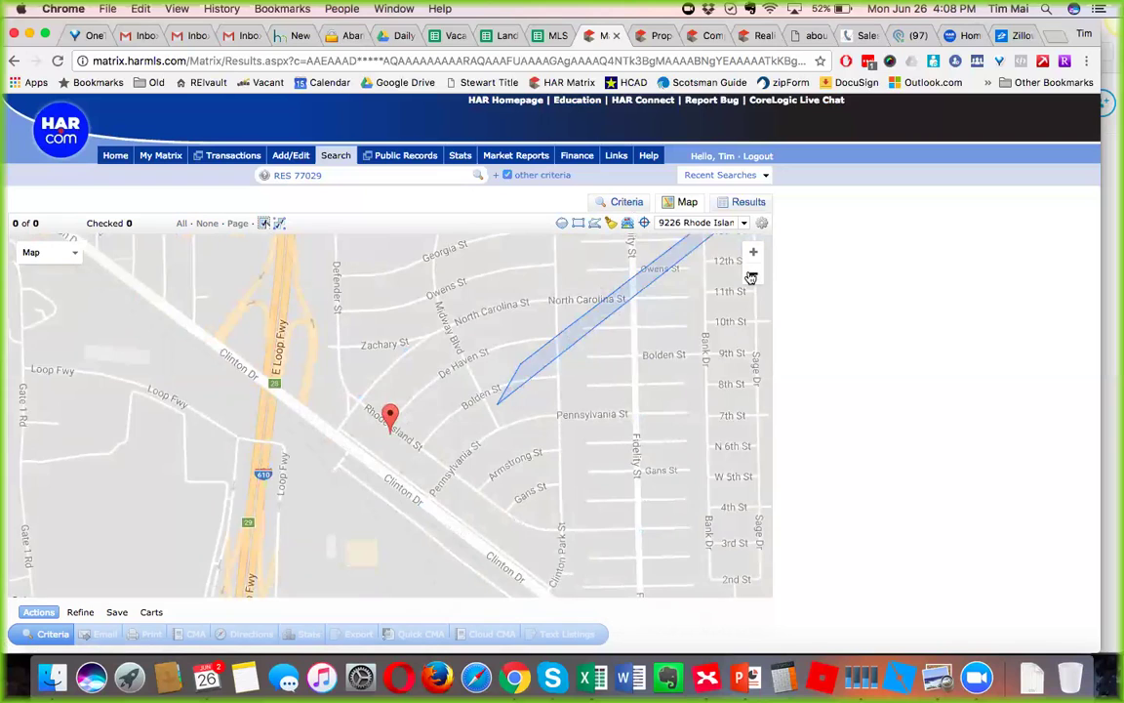
click(753, 274)
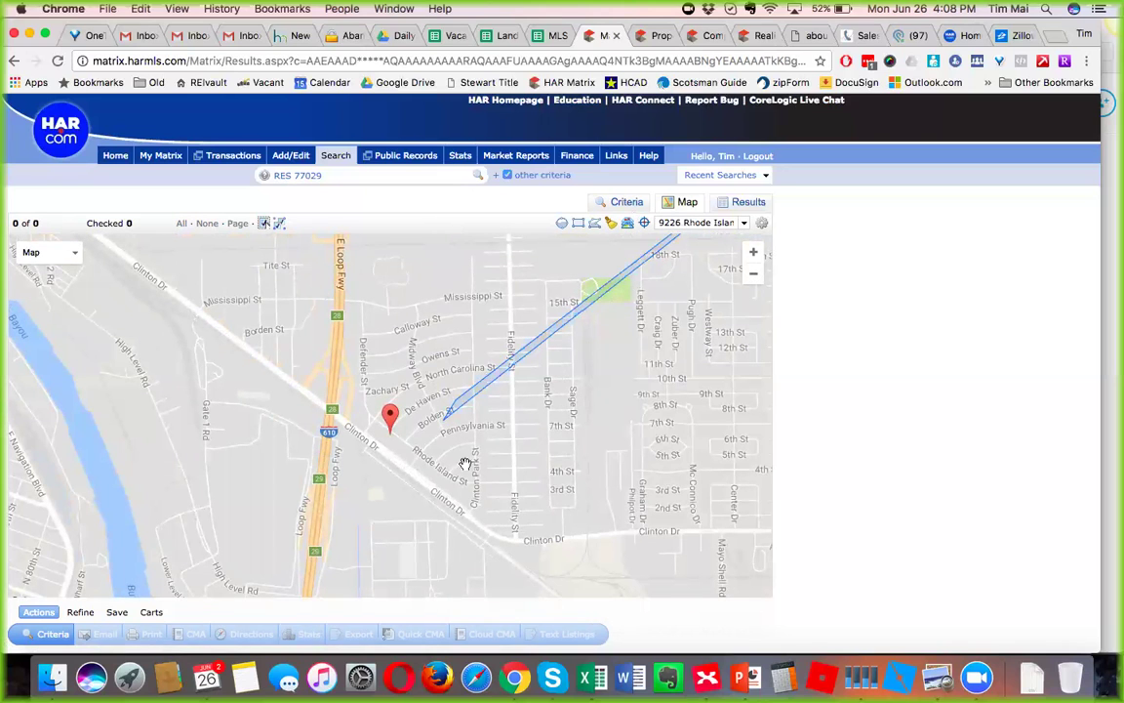
double_click(605, 330)
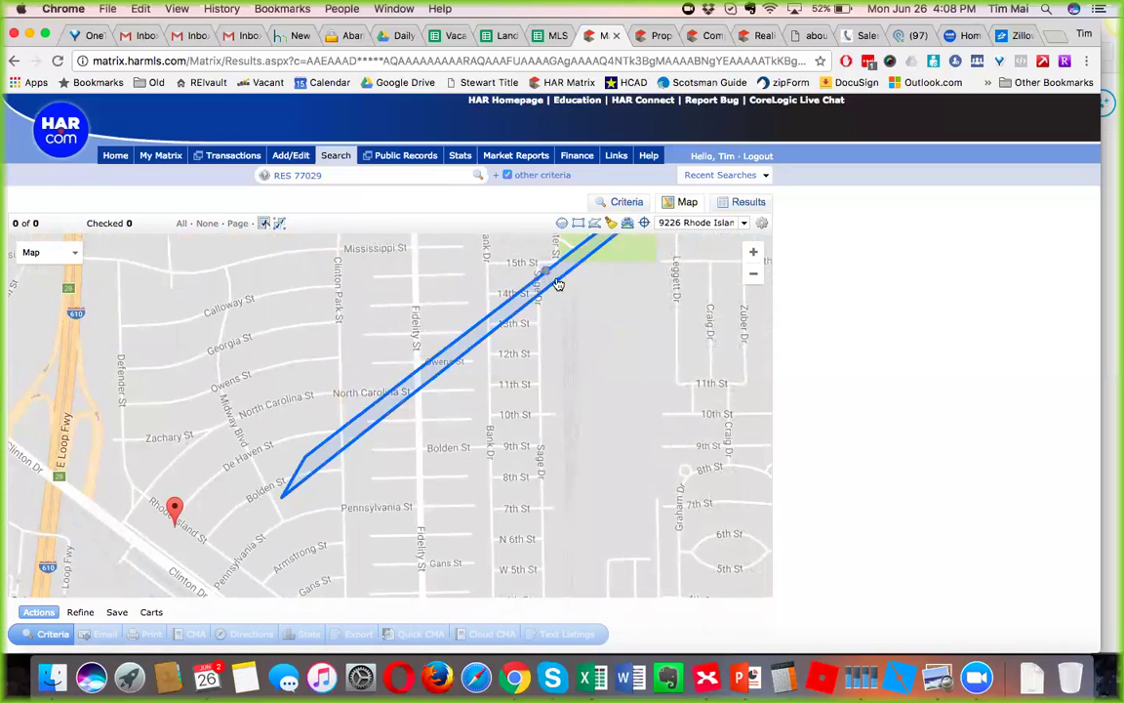
Clear the stray shape, zoom out a level and pan to the surrounding neighborhood.
click(611, 224)
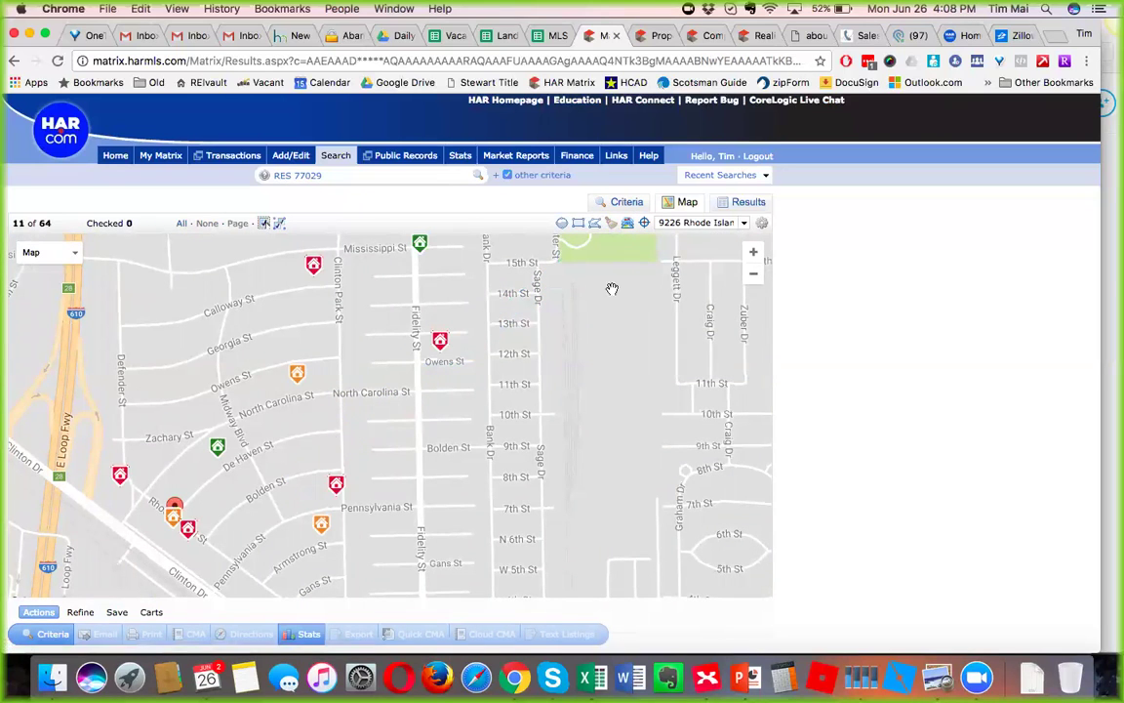
click(754, 276)
drag(489, 423, 499, 407)
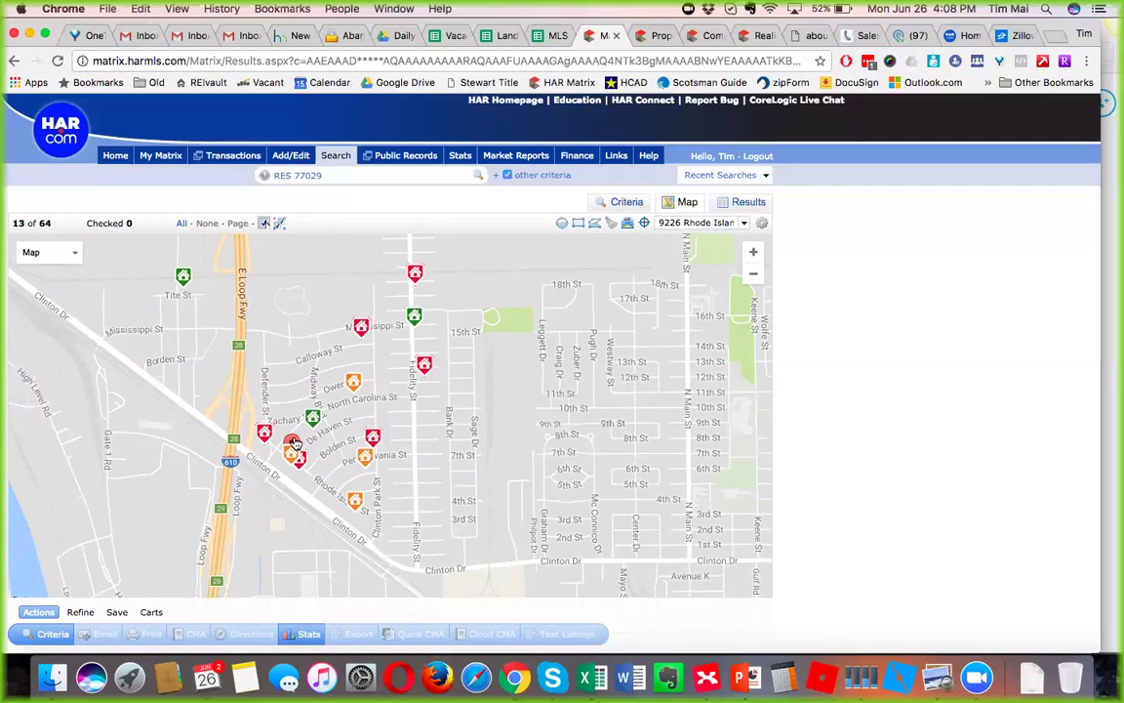
click(594, 223)
drag(246, 320, 280, 320)
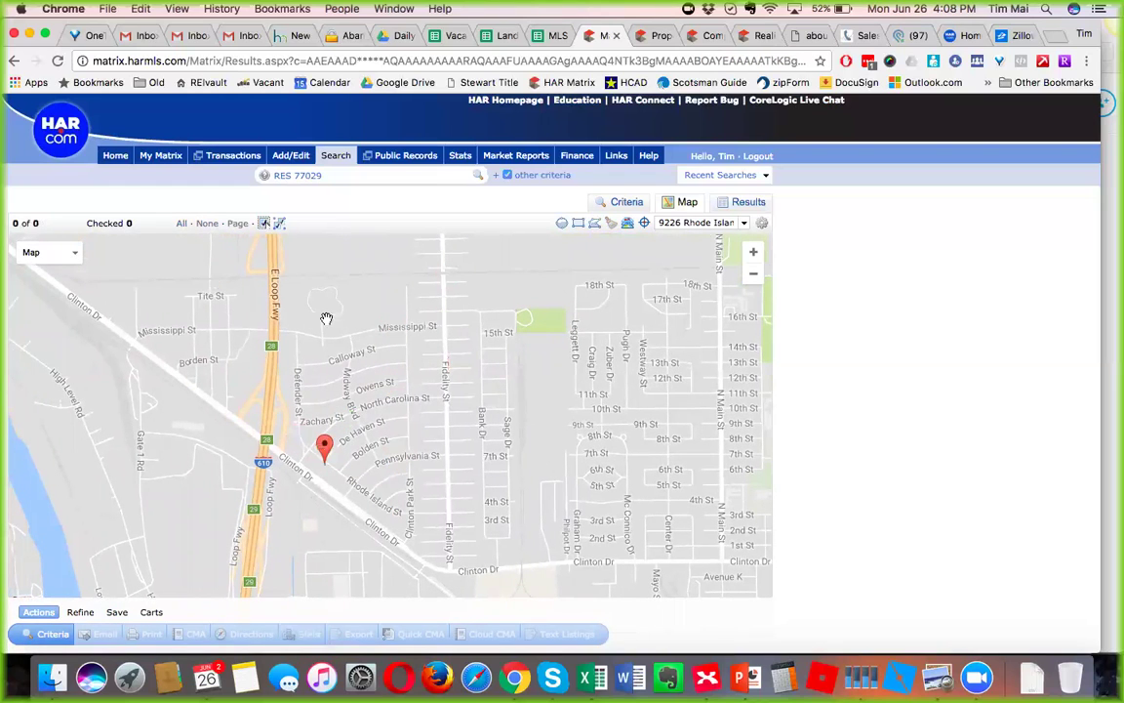
Draw a first polygon from the freeway by Mississippi St toward Clinton Dr, then clear it.
click(594, 226)
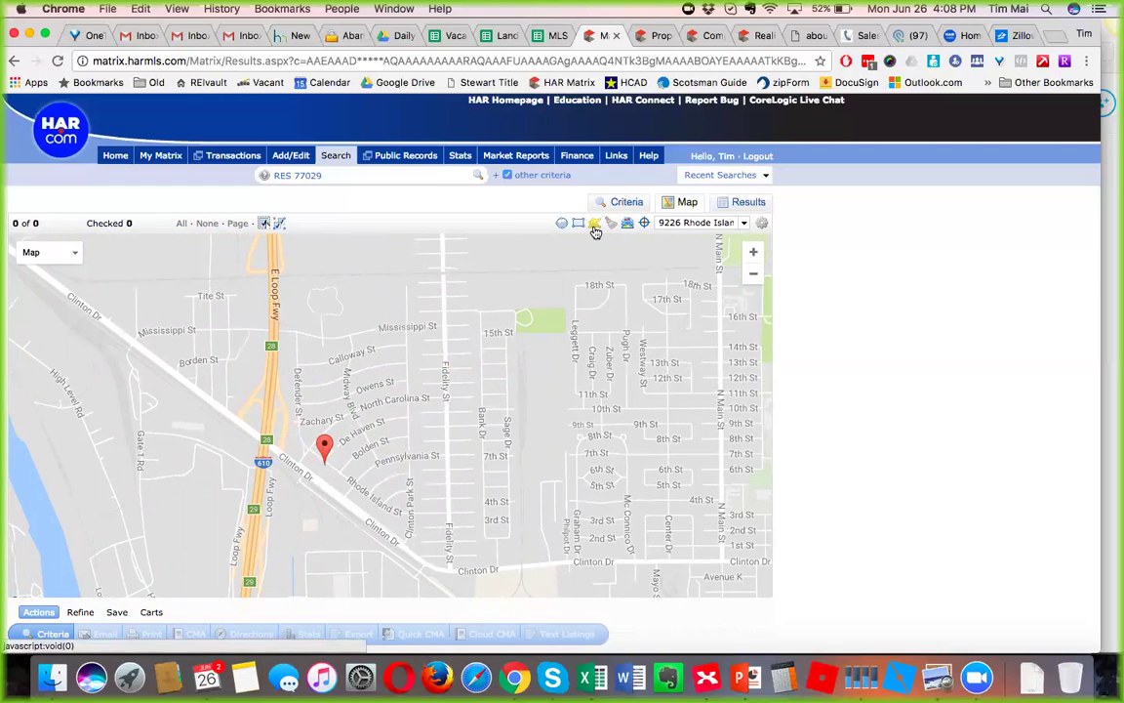
click(281, 324)
click(418, 314)
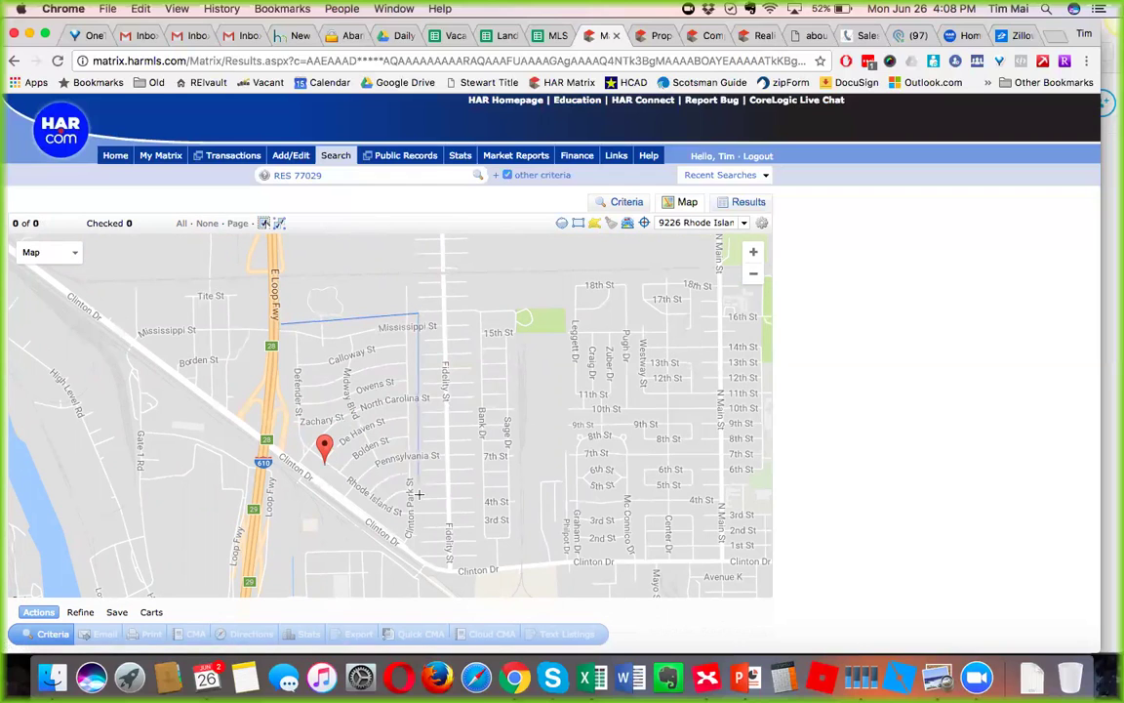
click(420, 552)
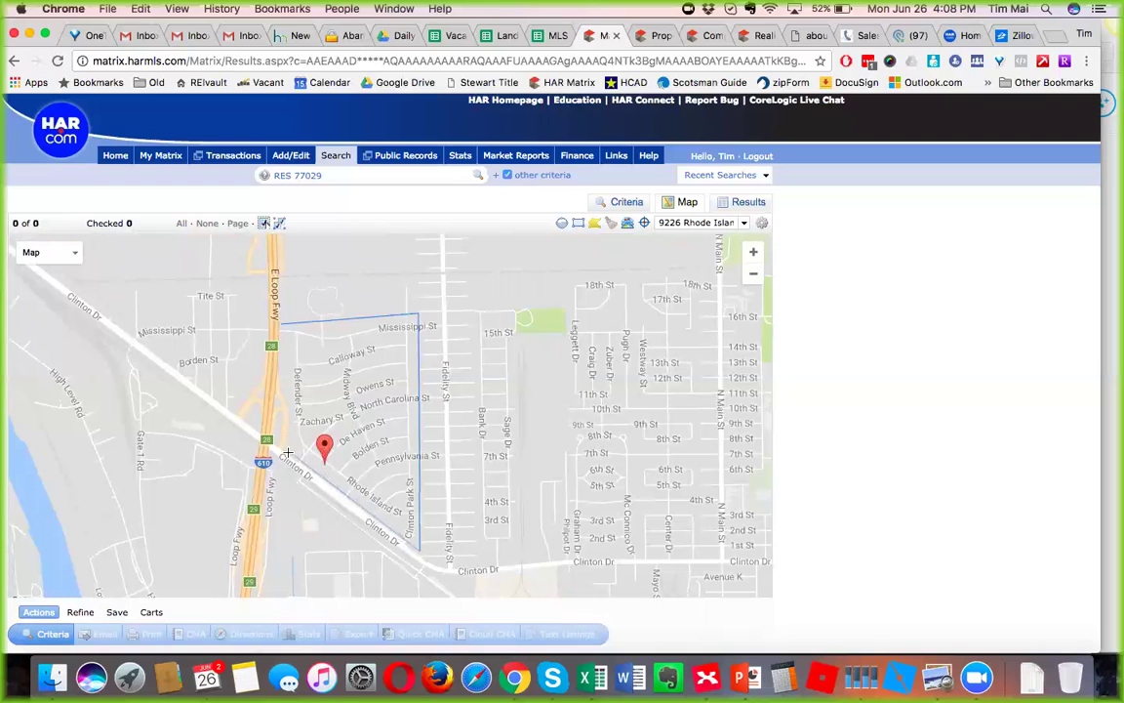
click(278, 318)
click(282, 325)
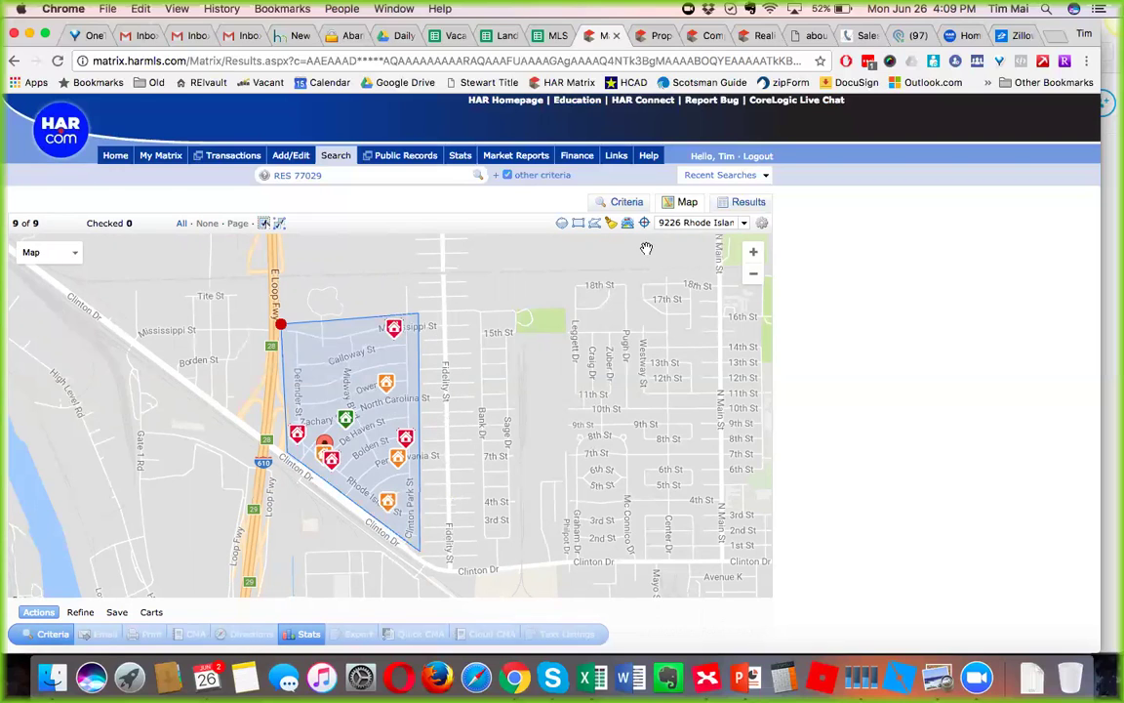
click(611, 223)
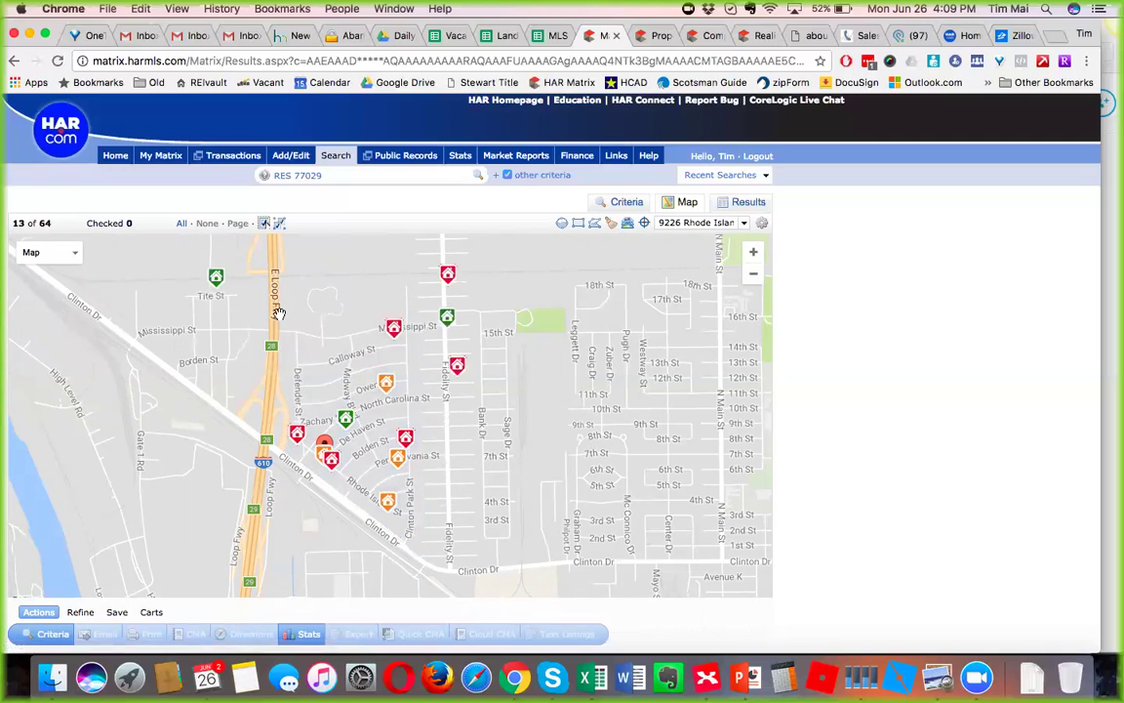
Redraw the polygon around Clinton Park and list its 9 listings as results, then return to XMind.
click(594, 223)
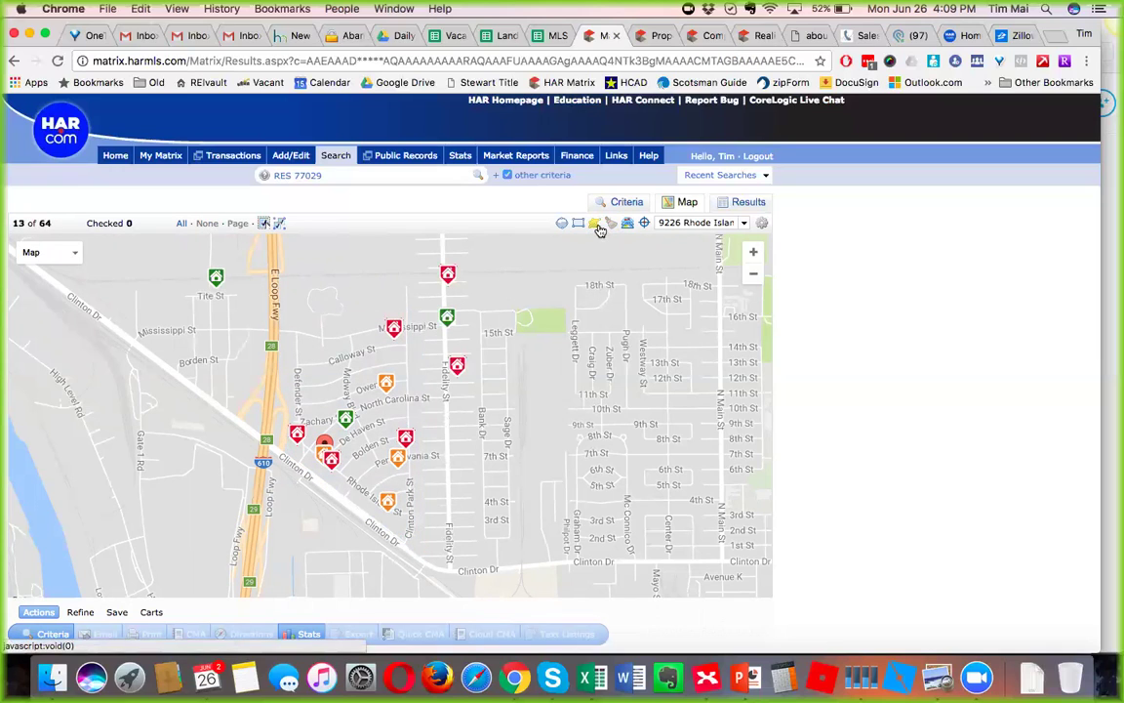
click(281, 320)
click(443, 319)
click(447, 563)
click(295, 460)
click(282, 322)
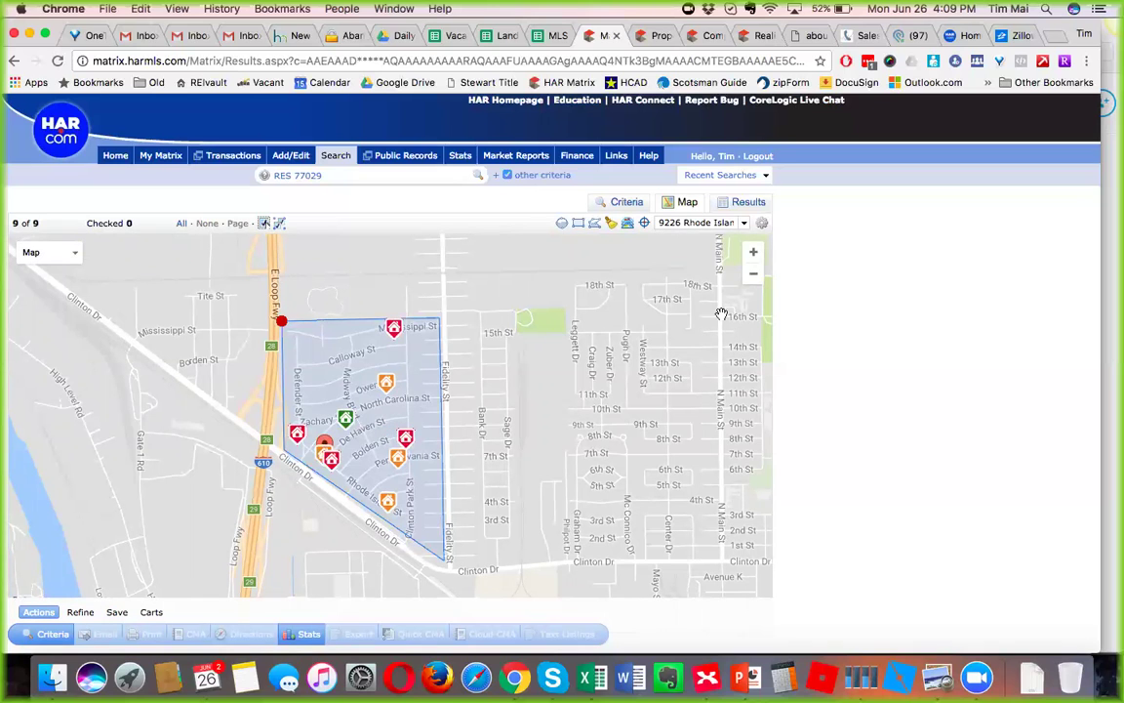
click(744, 206)
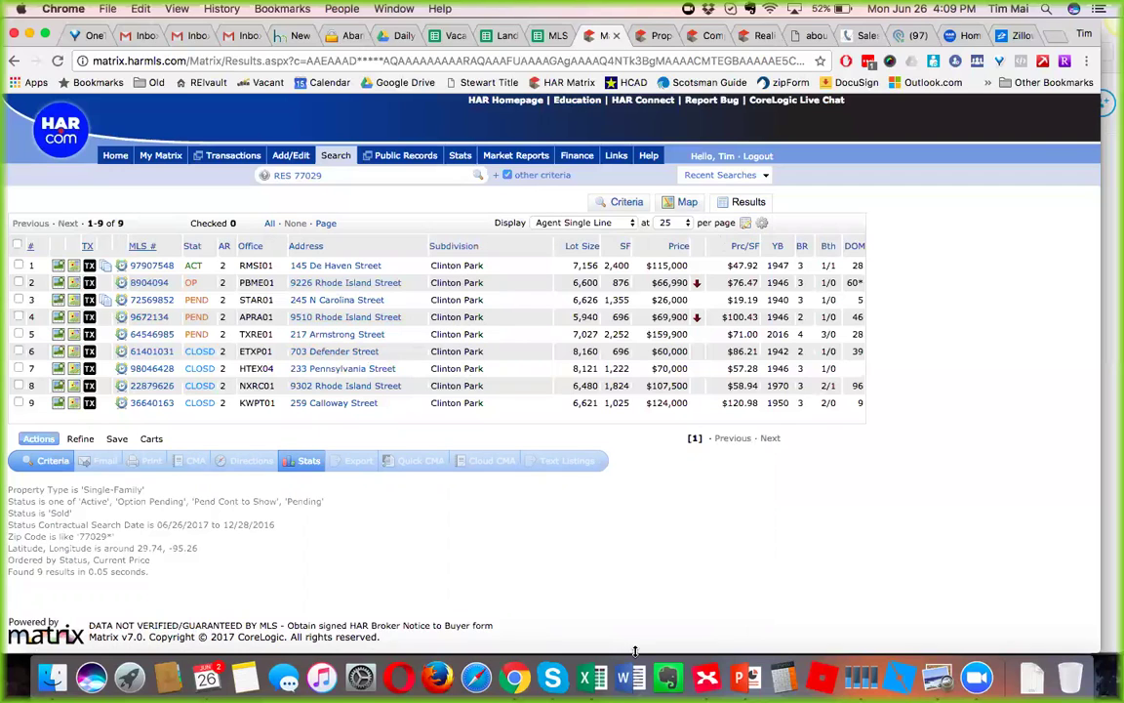
click(703, 680)
click(559, 522)
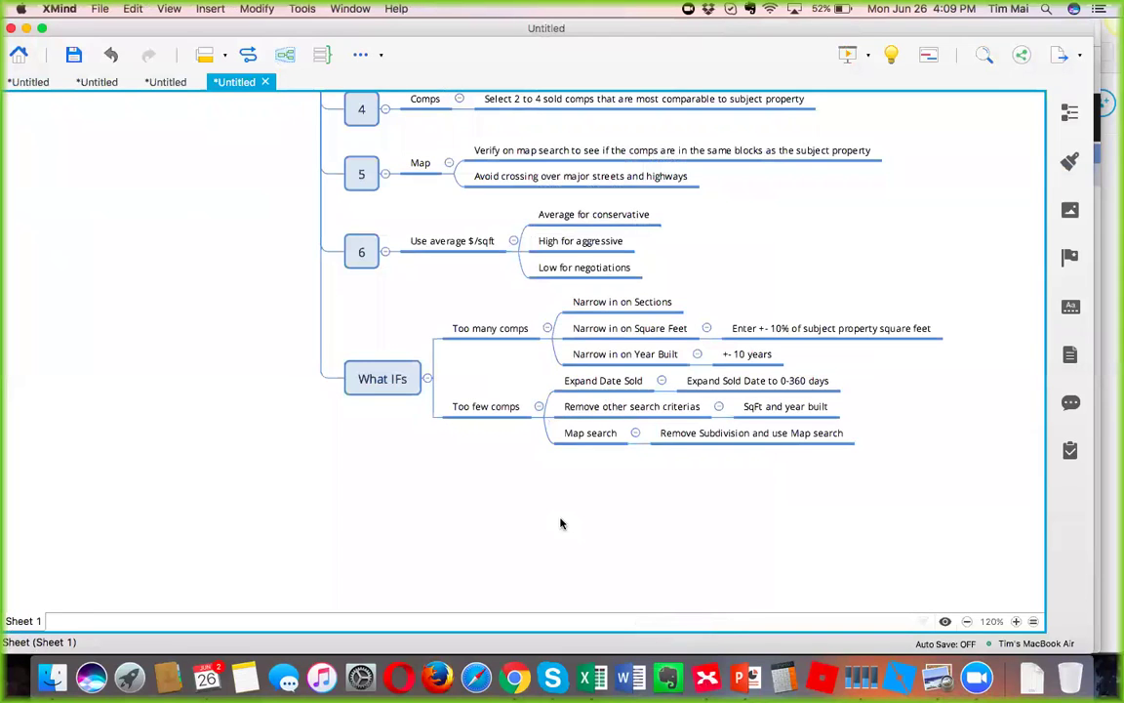
scroll(507, 493, up, 2)
scroll(507, 493, left, 2)
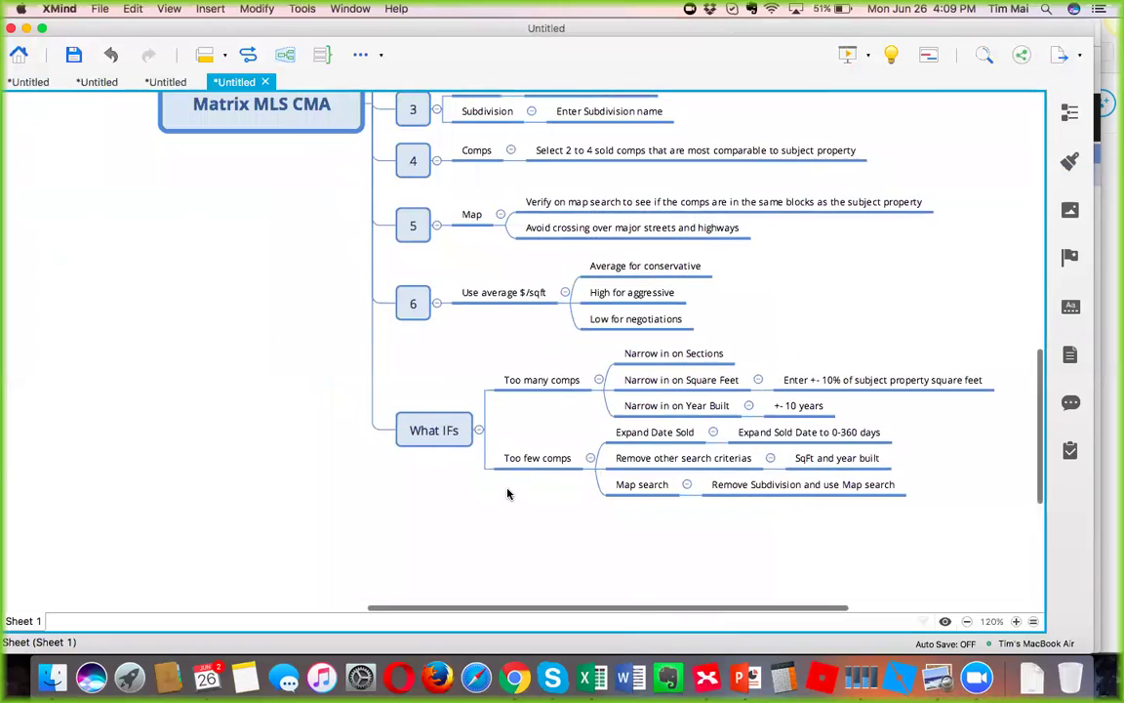
scroll(508, 493, up, 1)
scroll(507, 493, right, 2)
scroll(488, 460, up, 2)
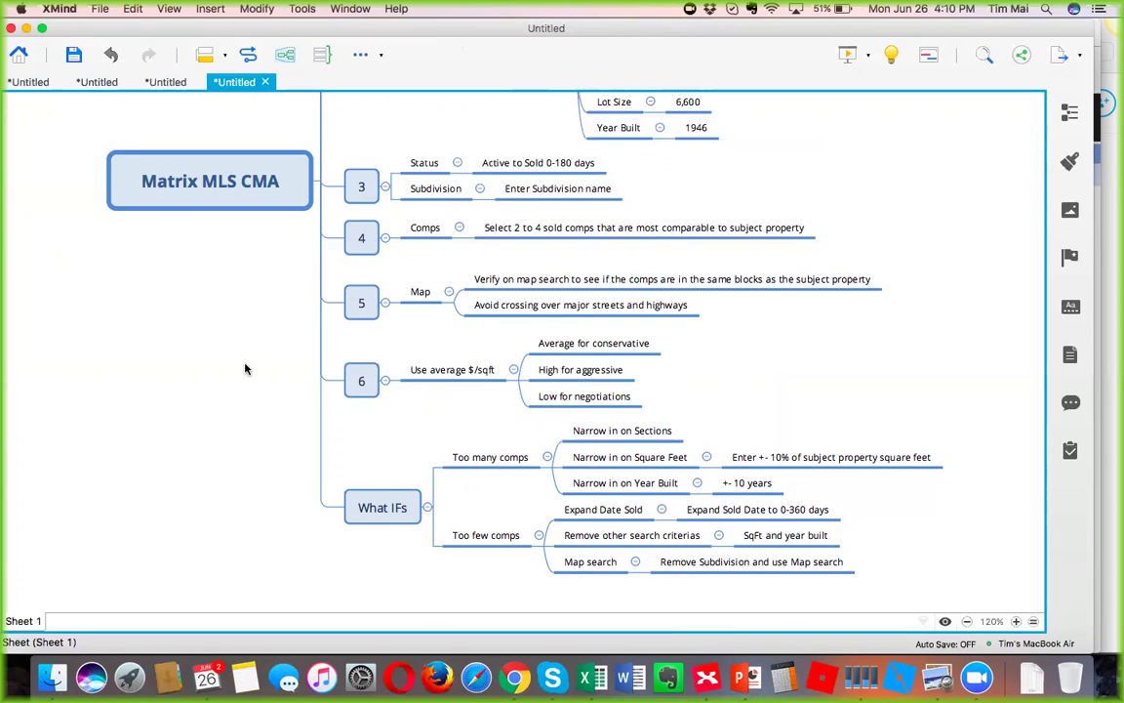
scroll(246, 366, up, 5)
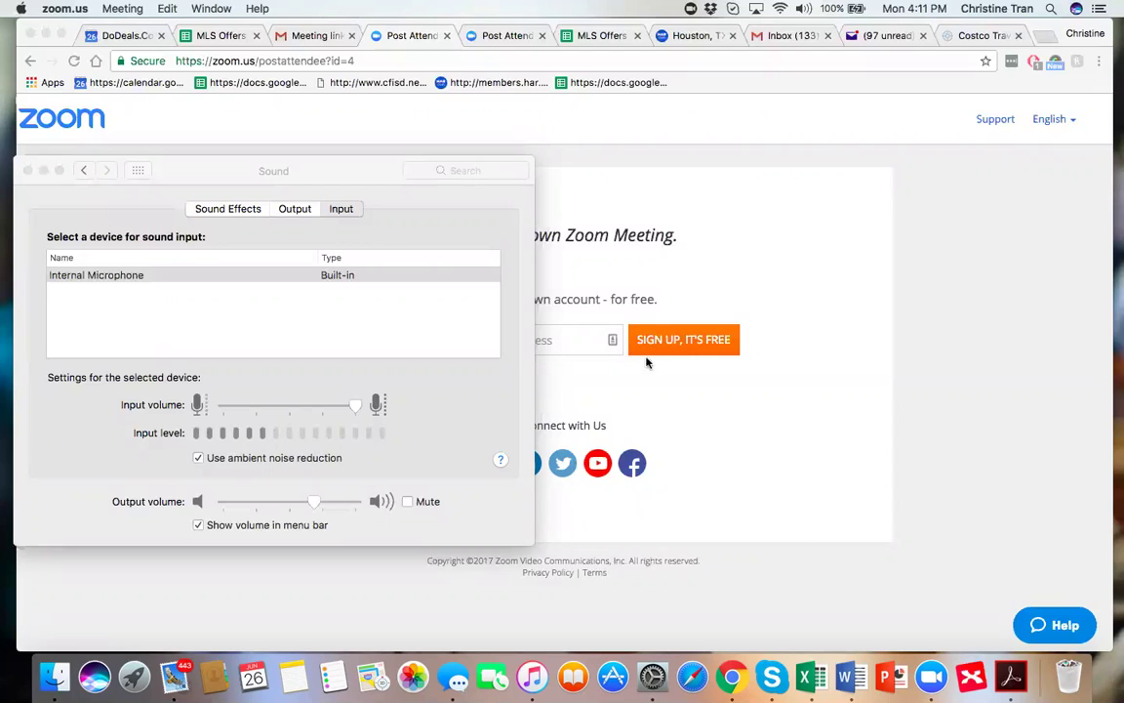
Close the Sound settings window and load har.com in the Chrome tab.
click(27, 172)
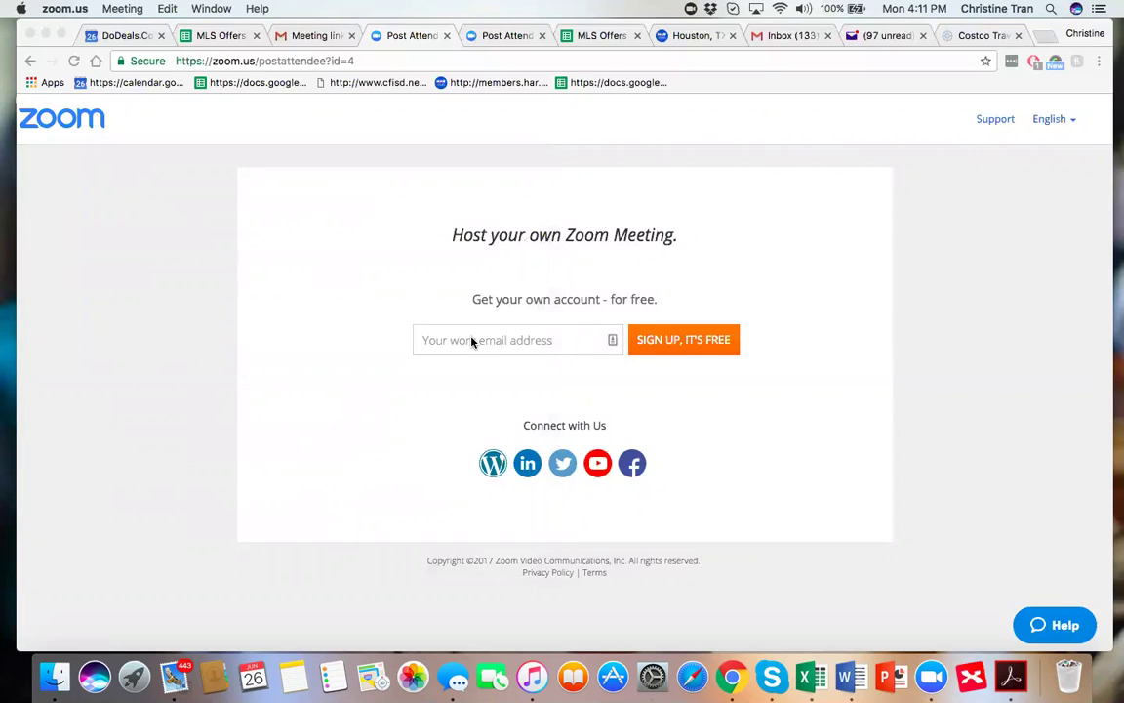
click(385, 61)
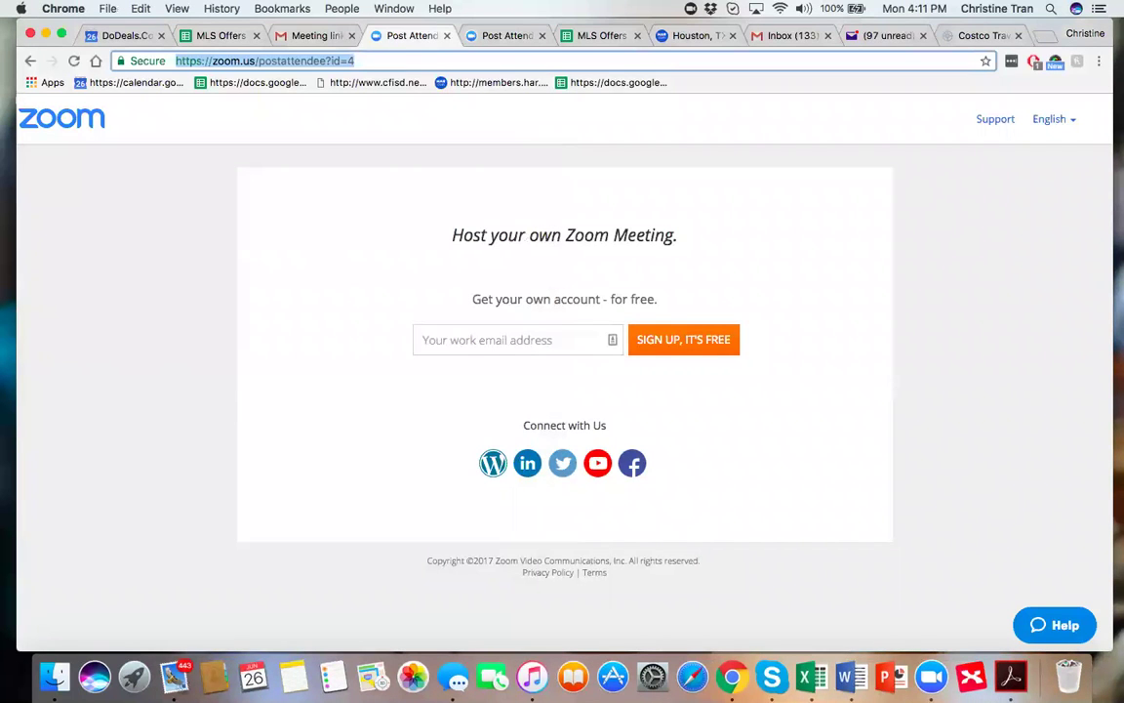
text(har.com)
key(Return)
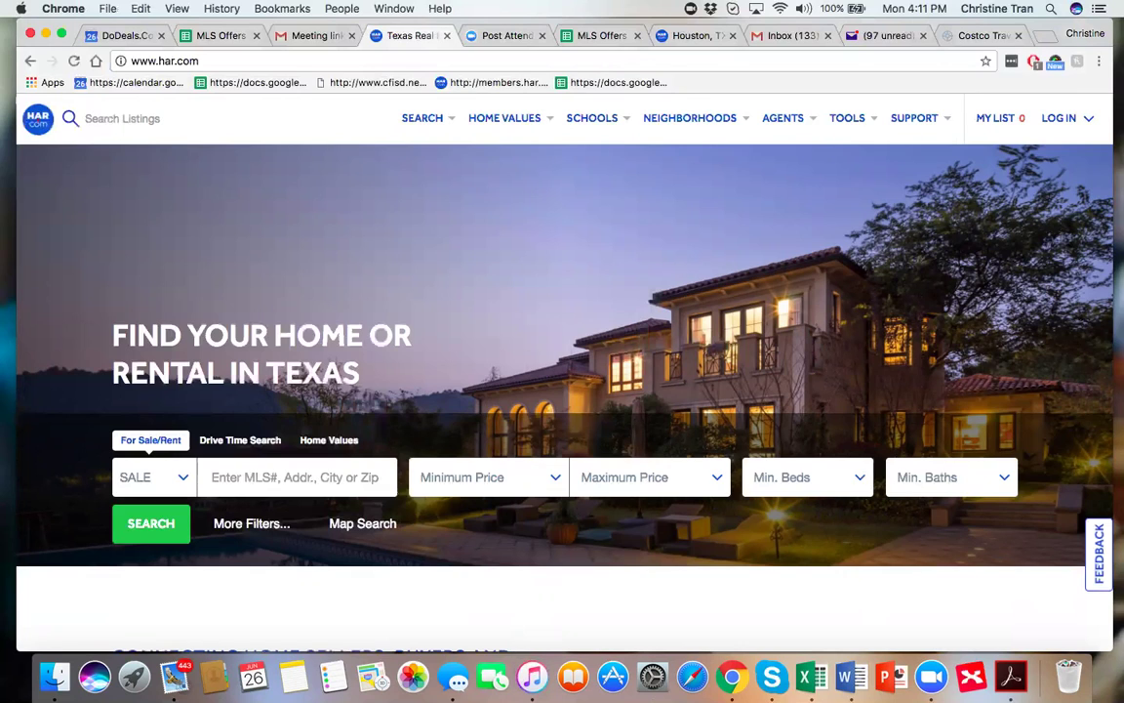
Log in via REALTOR/Pro Log In with the saved member username and account password.
click(1060, 120)
click(957, 194)
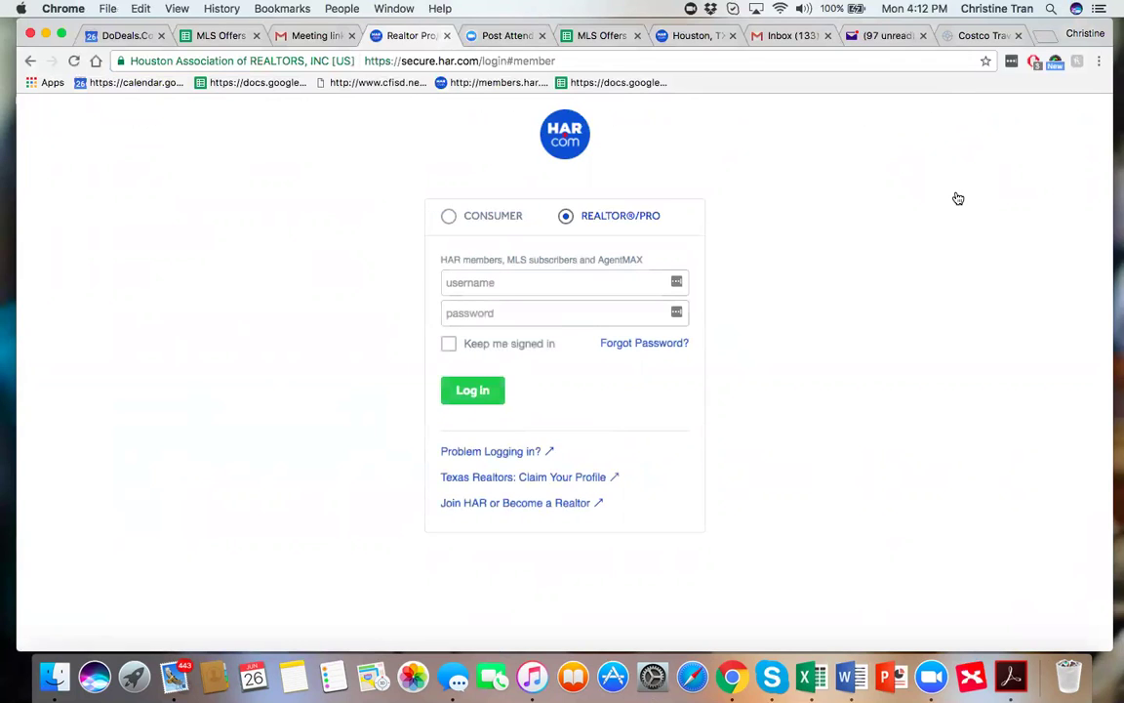
click(483, 281)
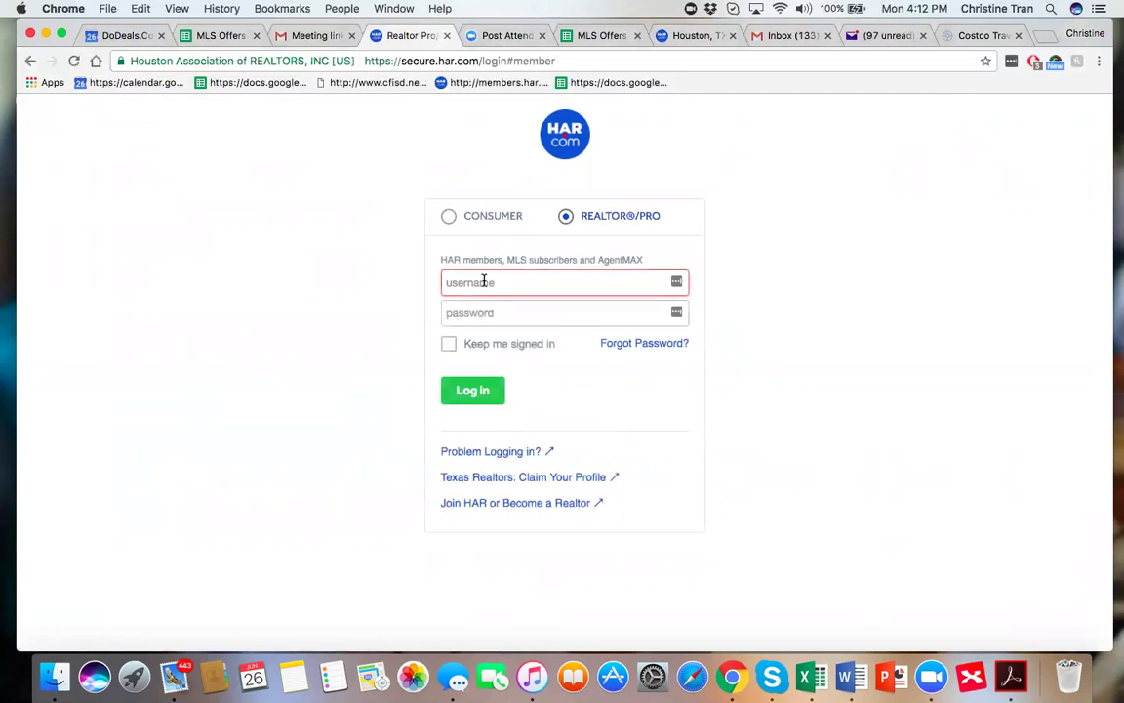
click(484, 307)
click(482, 313)
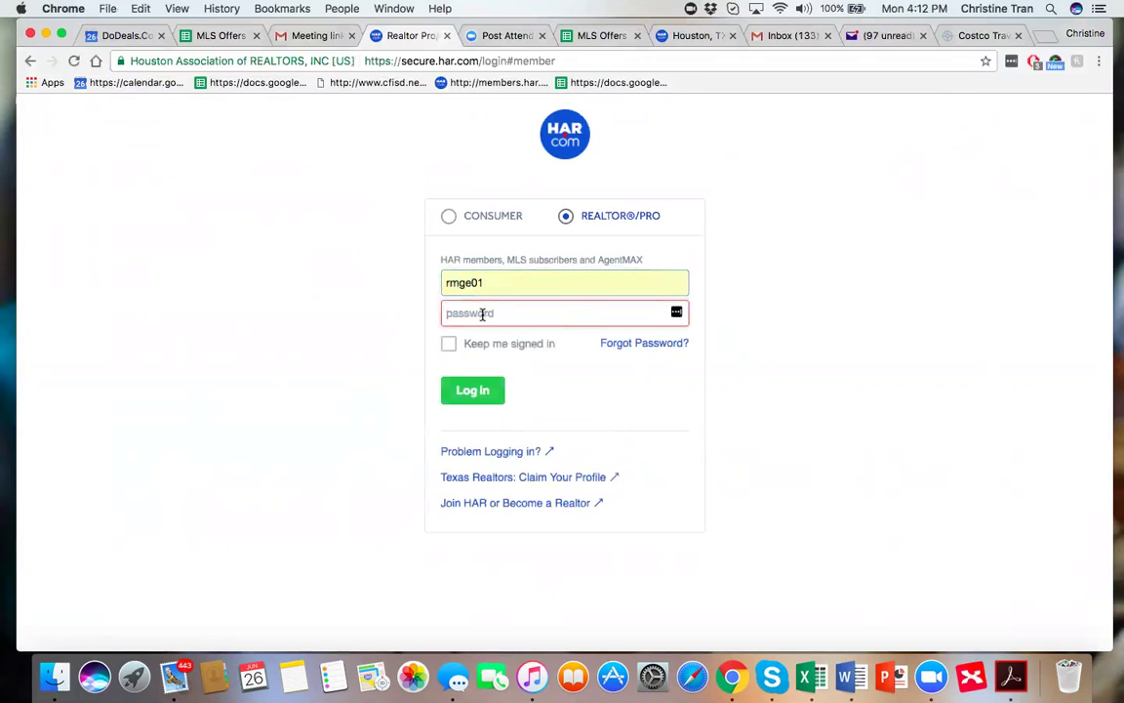
text(•••••••)
click(474, 390)
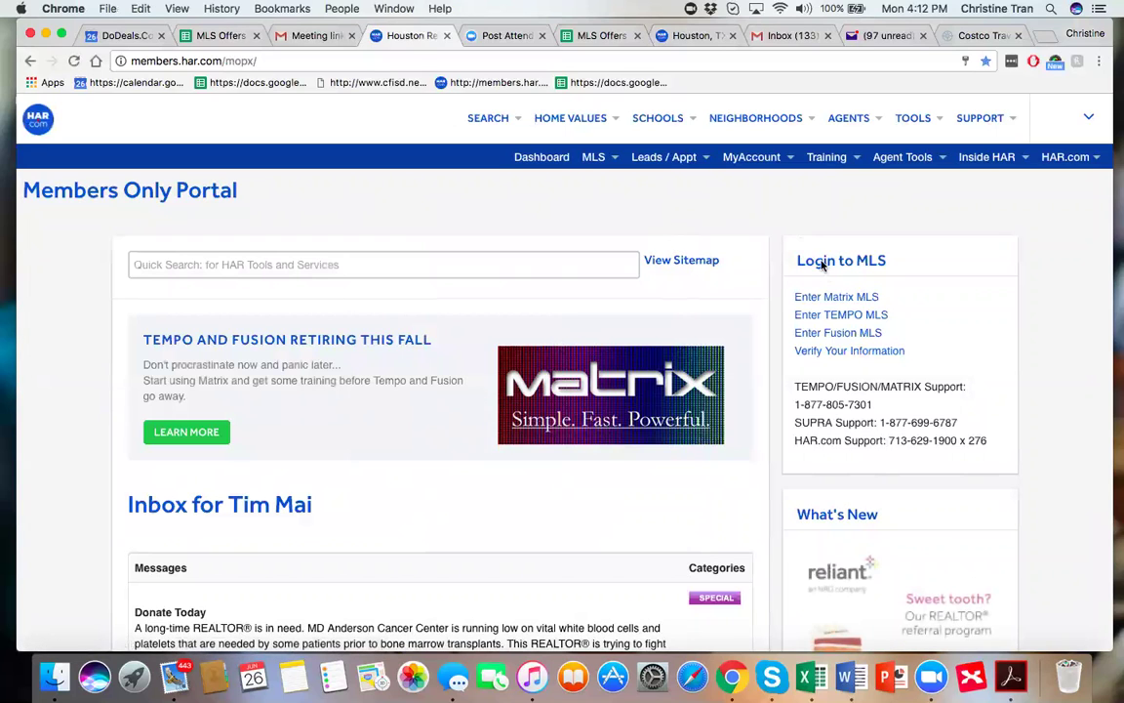
Enter Matrix MLS and open Realist tax records under Public Records, which requests Flash Player.
click(831, 303)
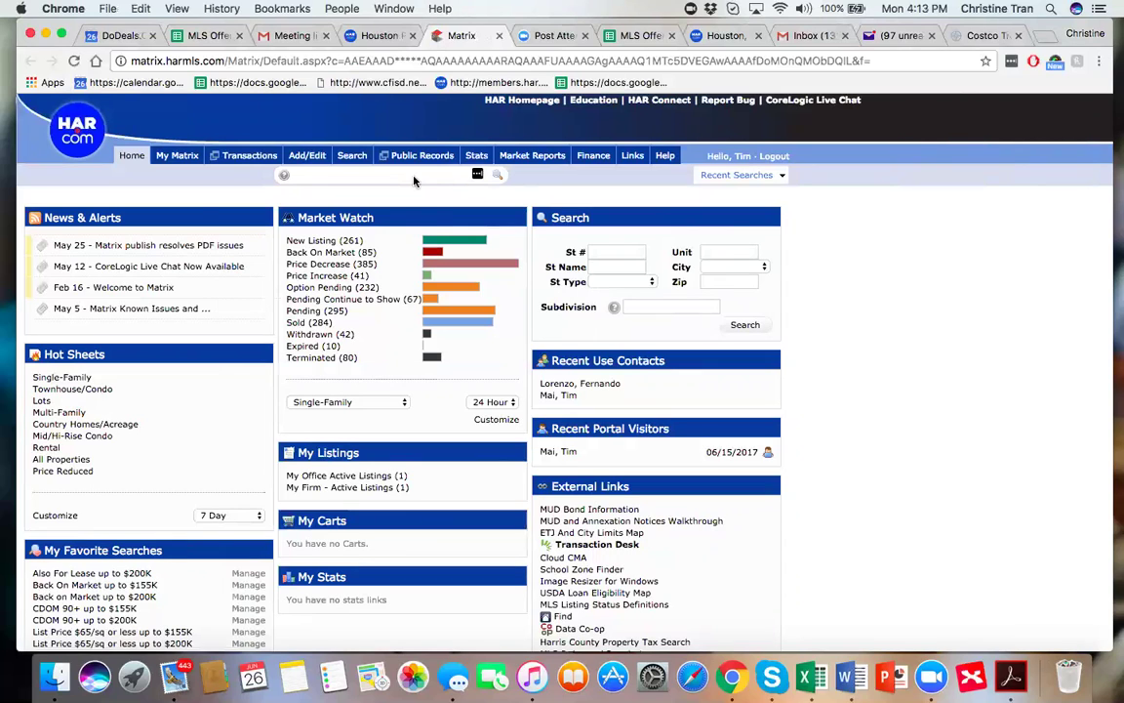
mouse_move(264, 166)
mouse_move(426, 159)
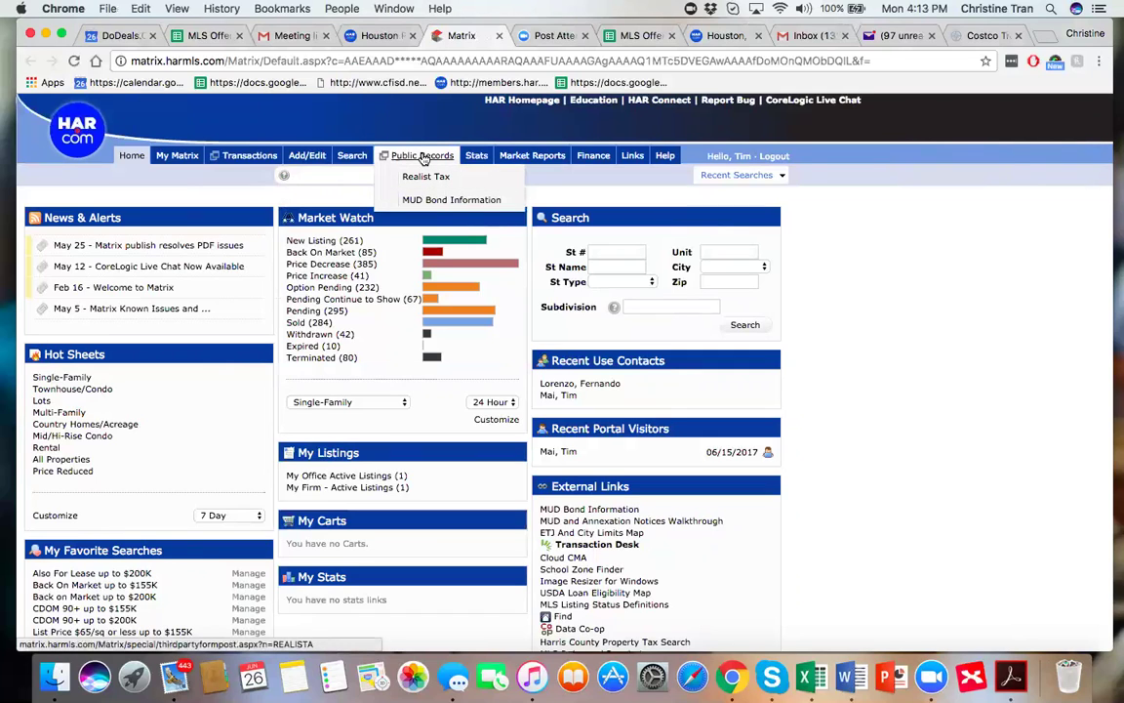
click(423, 158)
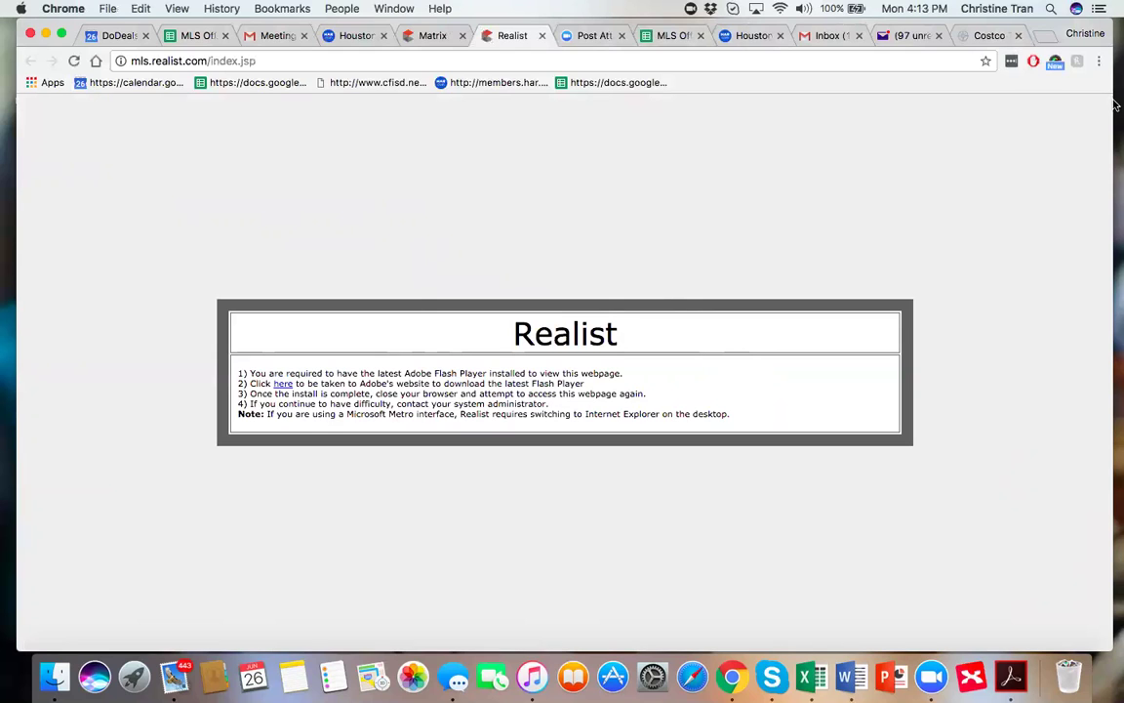
drag(1114, 101, 1114, 102)
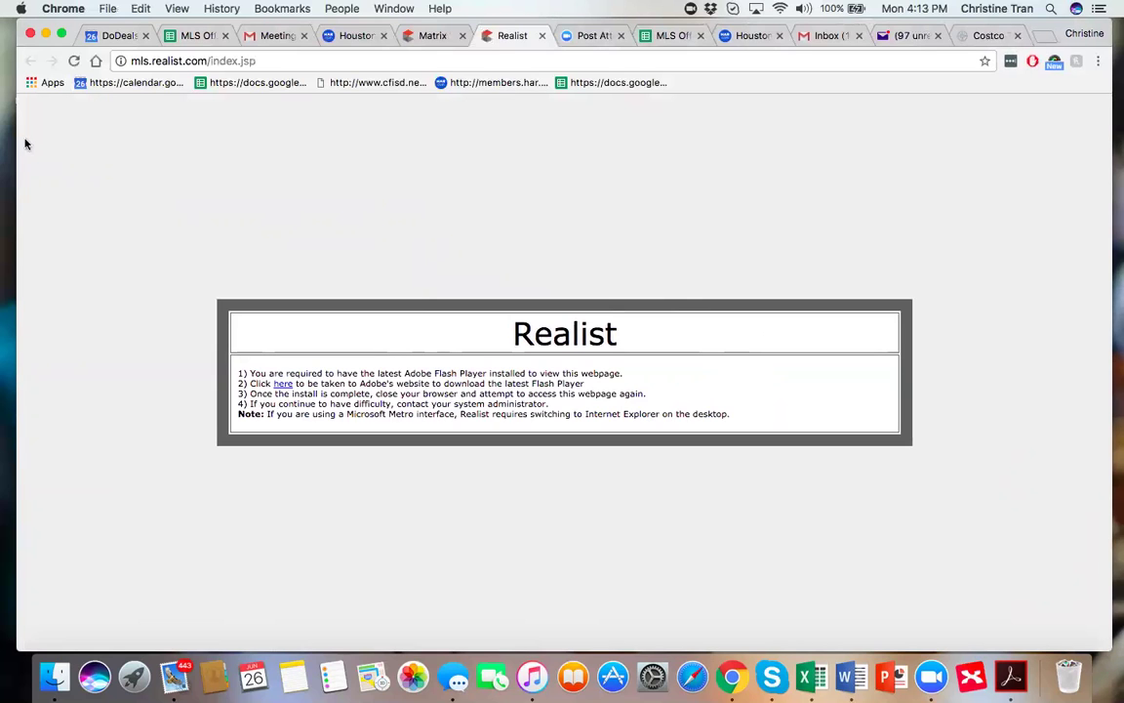
drag(15, 118, 11, 129)
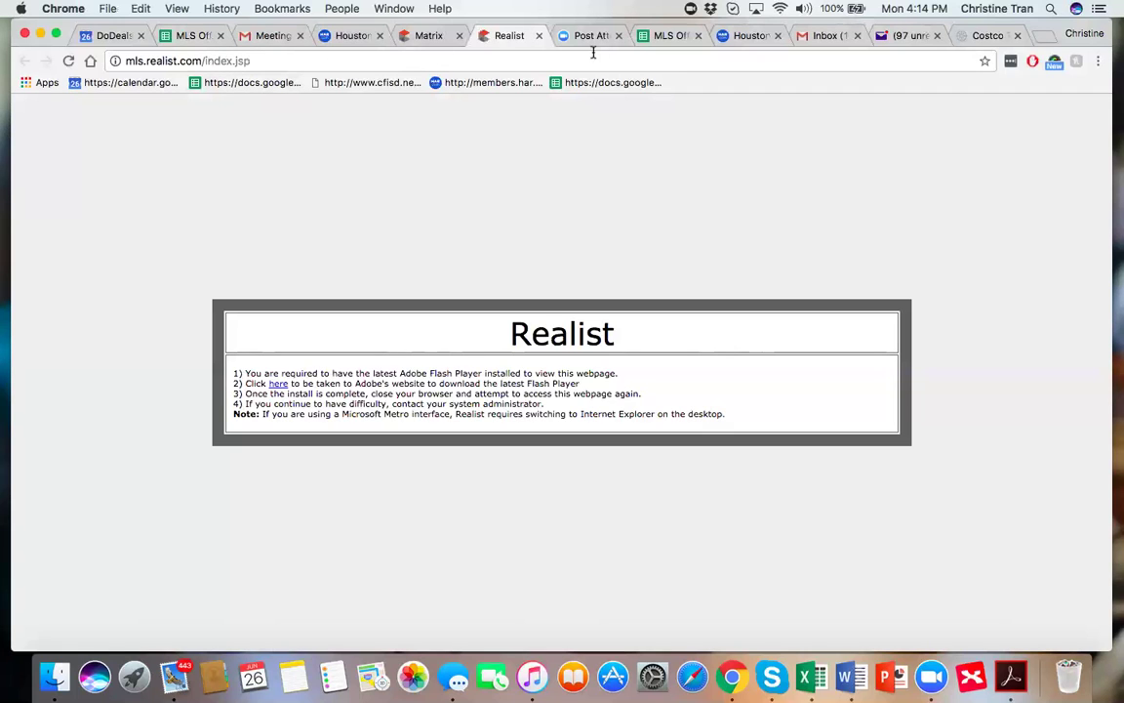
Cycle through the open browser tabs back to the Matrix home page.
click(682, 36)
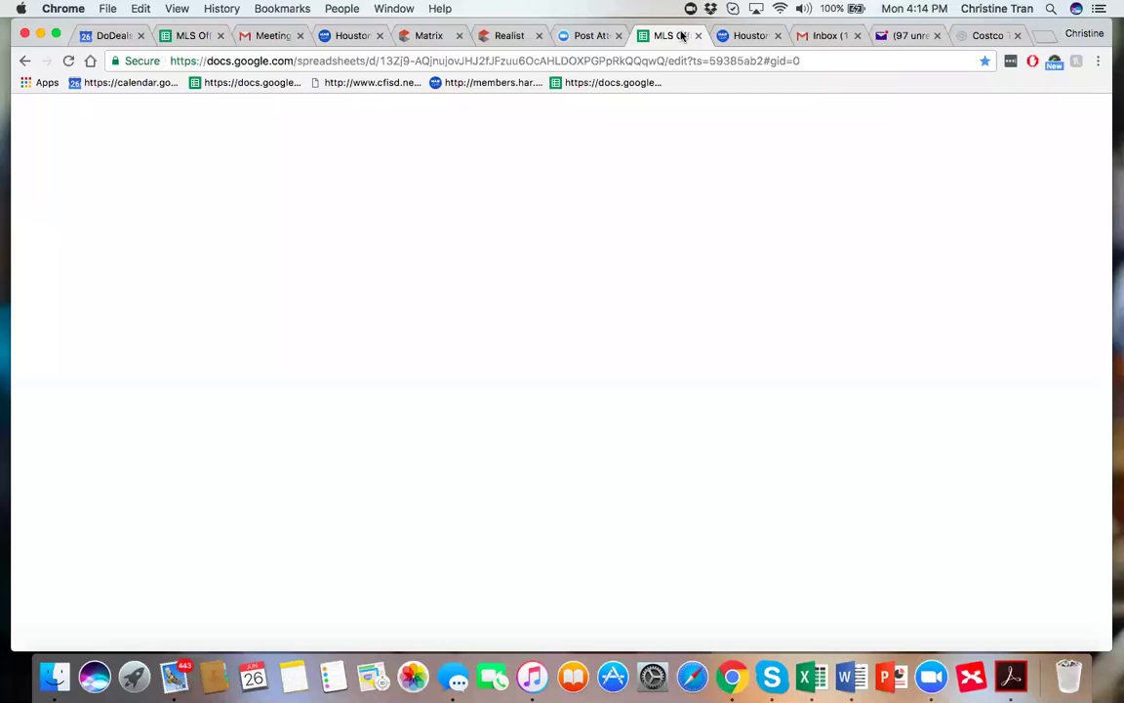
click(735, 37)
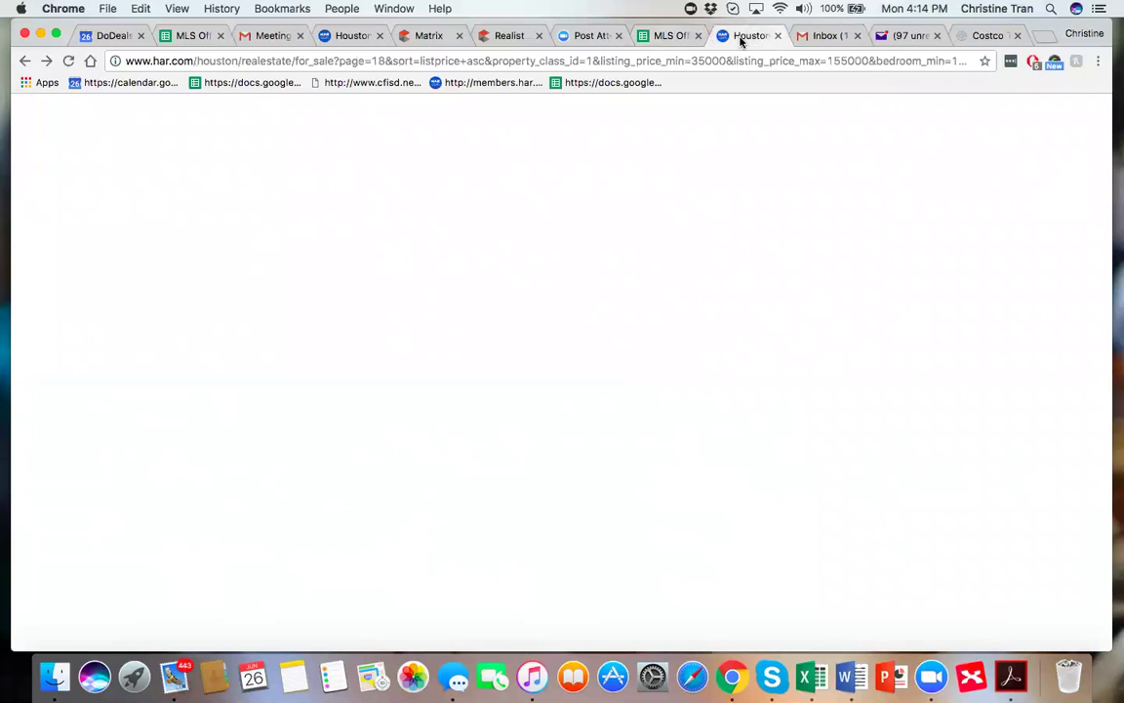
click(352, 36)
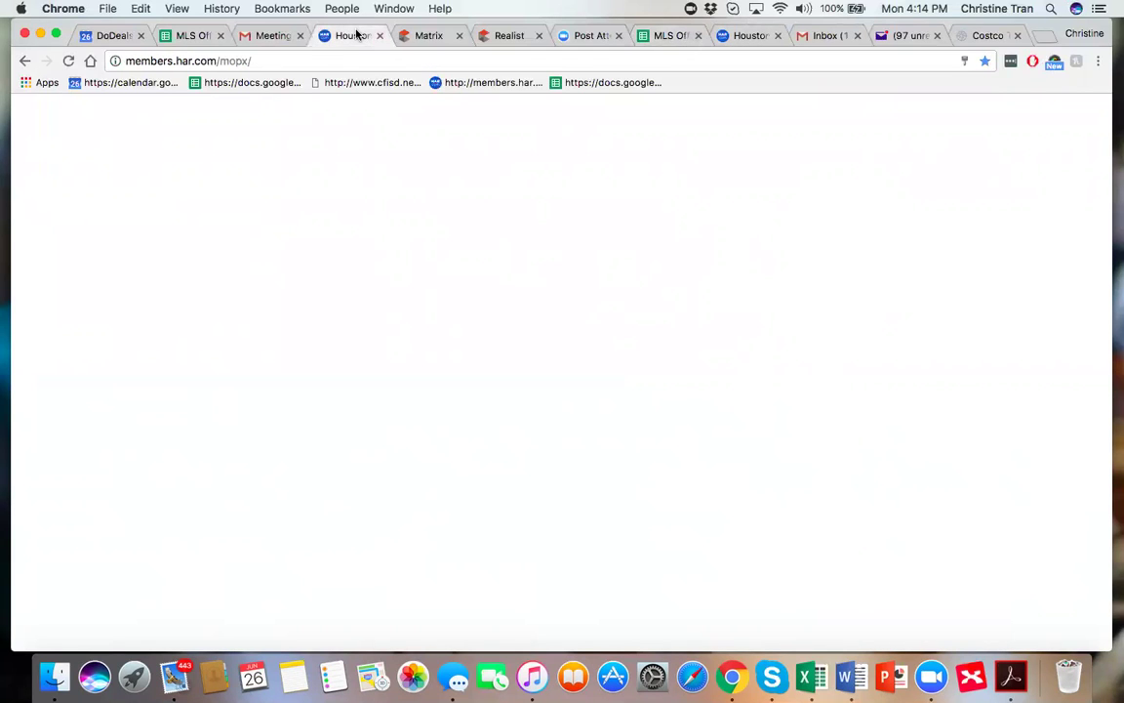
click(436, 36)
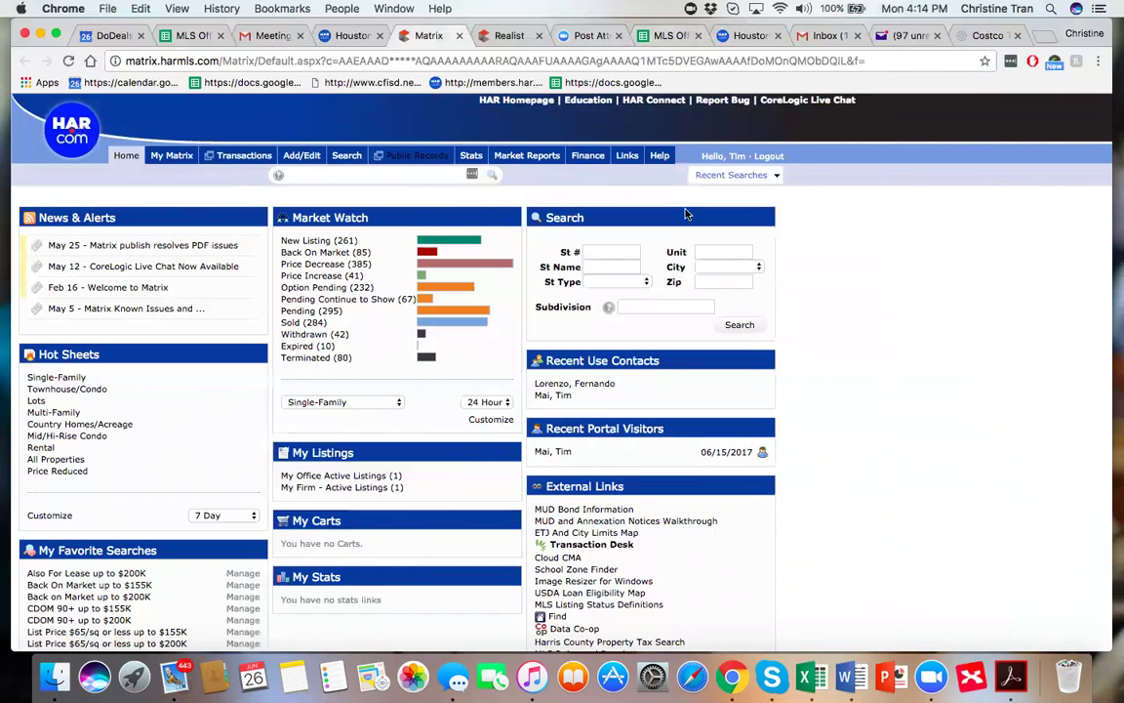
mouse_move(347, 156)
mouse_move(374, 177)
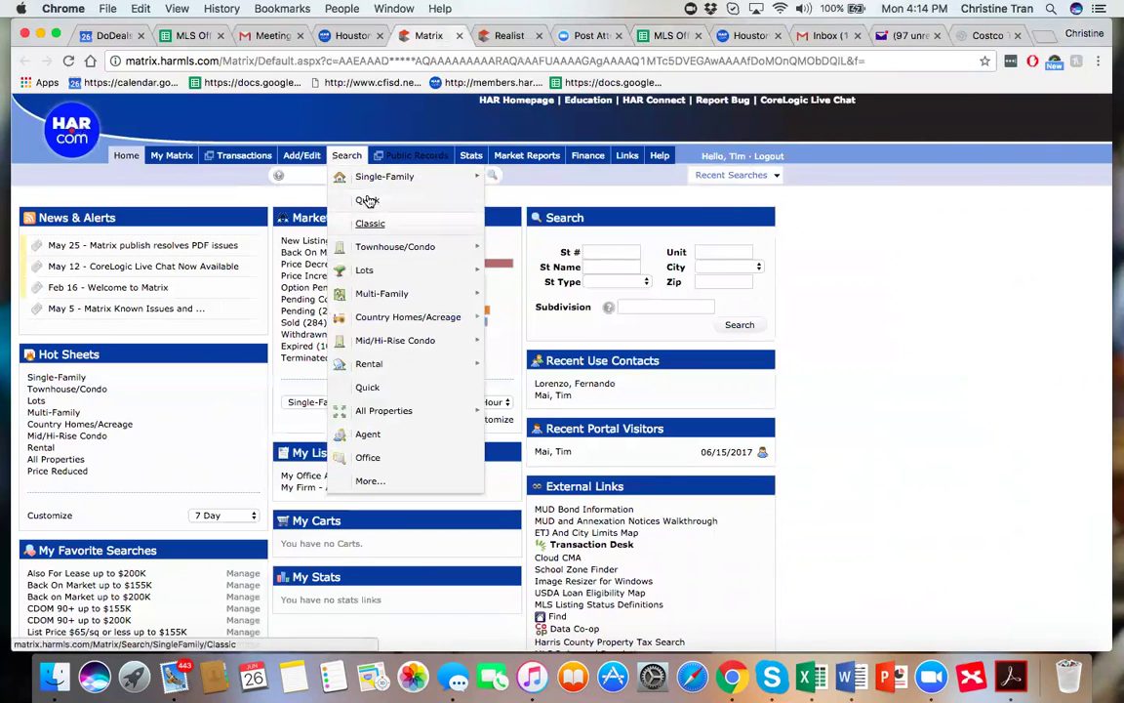
Open the Single-Family Quick search form and add Sold (0-180 days) to the statuses.
click(369, 200)
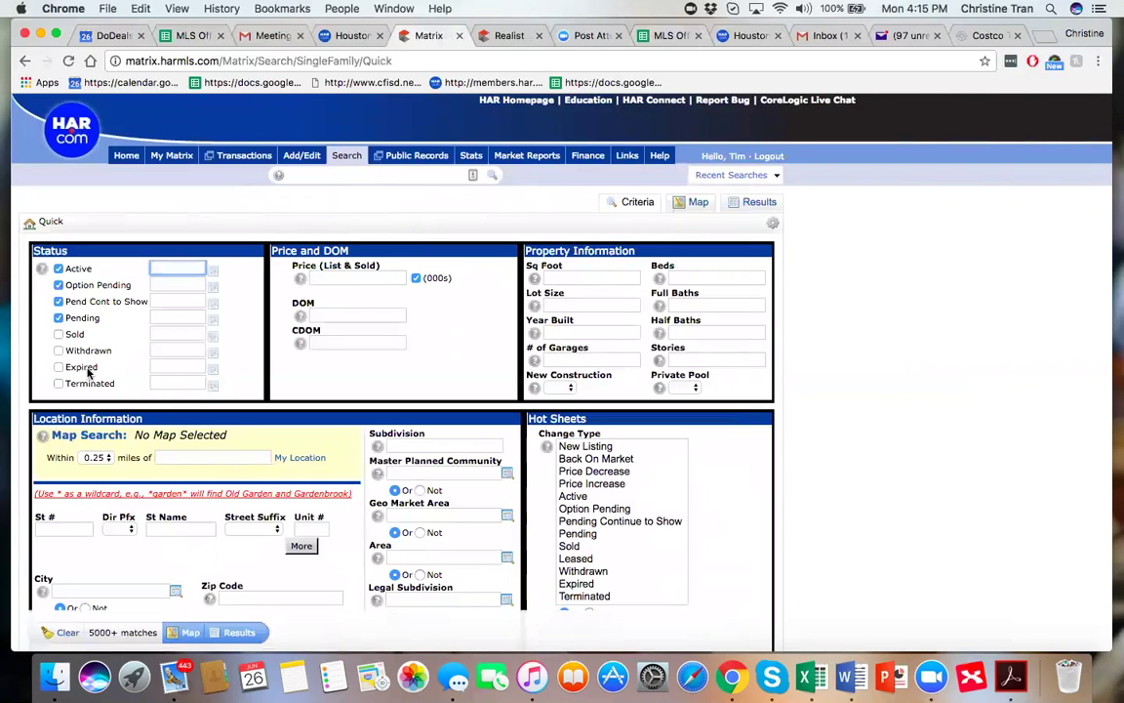
click(59, 334)
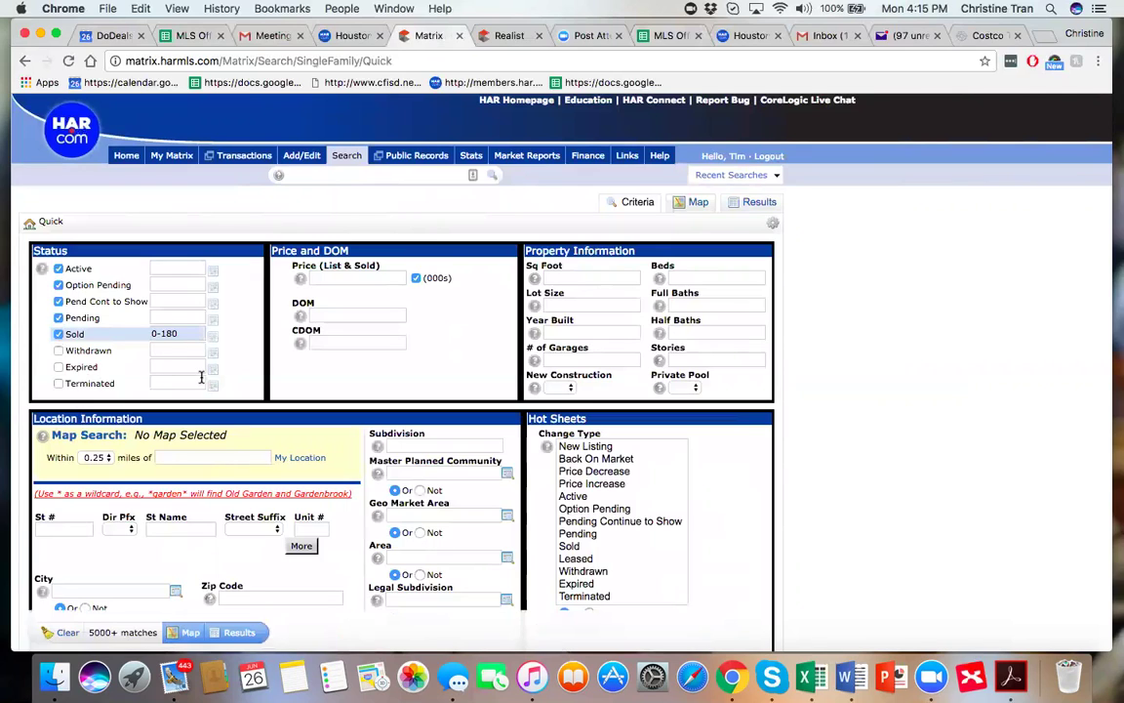
Set the Subdivision criterion to 'clinton park', narrowing the search to 9 matches.
mouse_move(203, 377)
click(420, 447)
text(clinton )
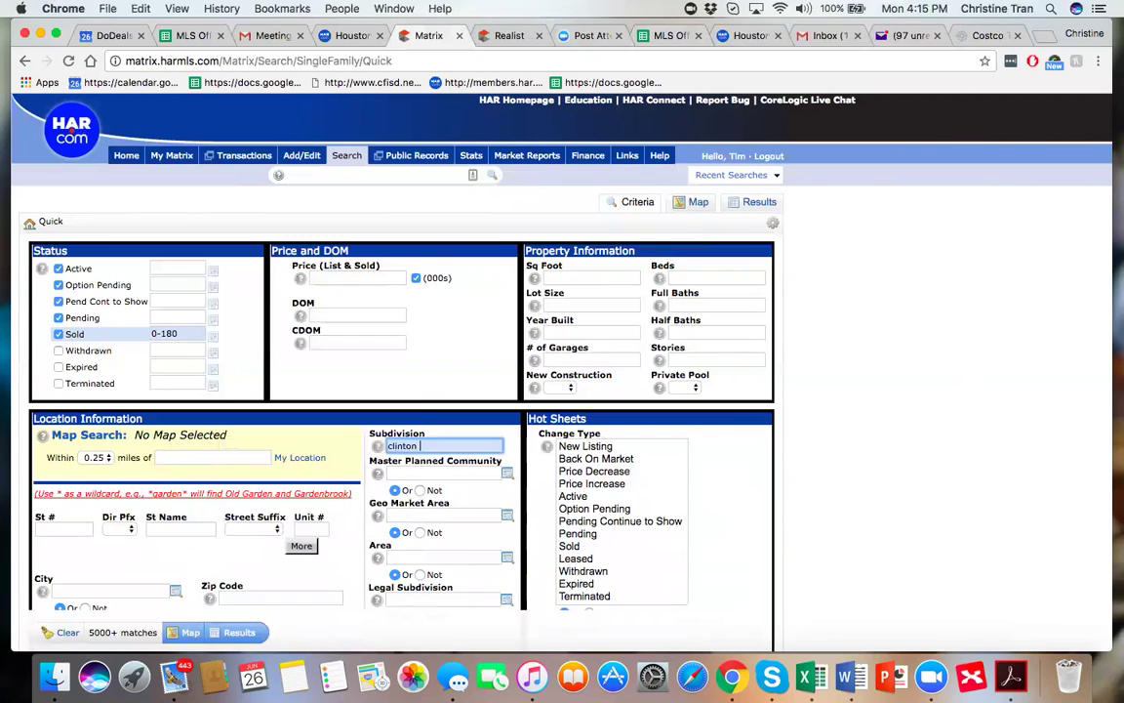
text(park)
click(513, 452)
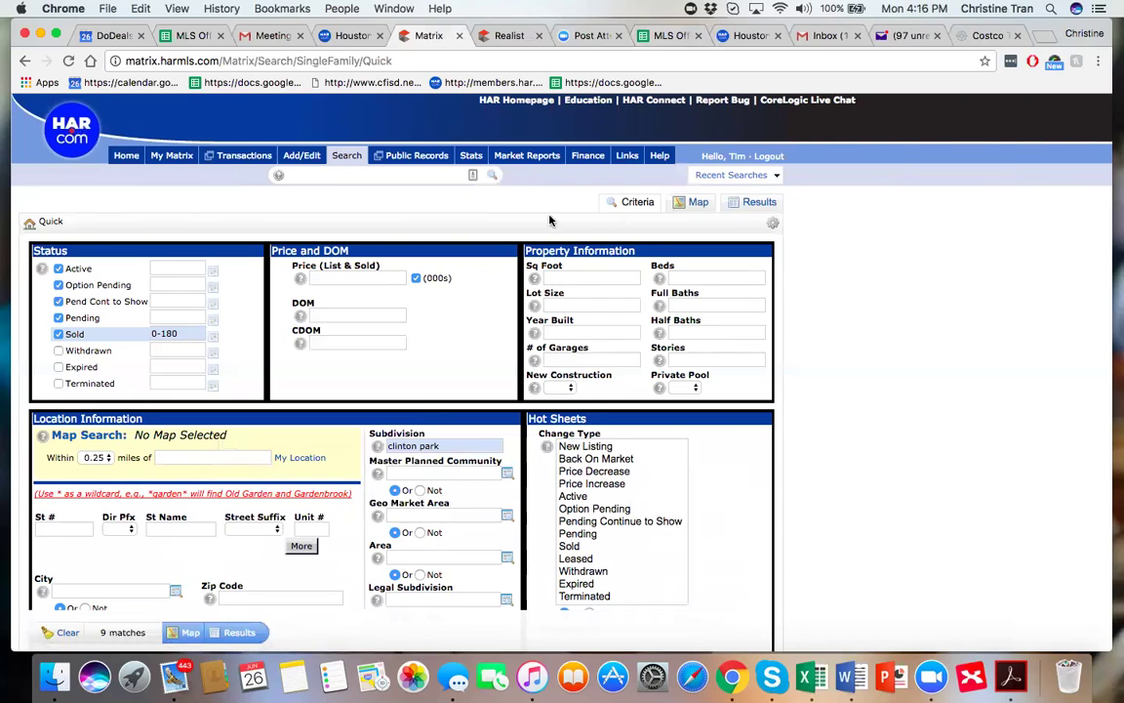
Limit Sq Foot to 676-1076, cutting the Clinton Park matches to 4.
click(572, 277)
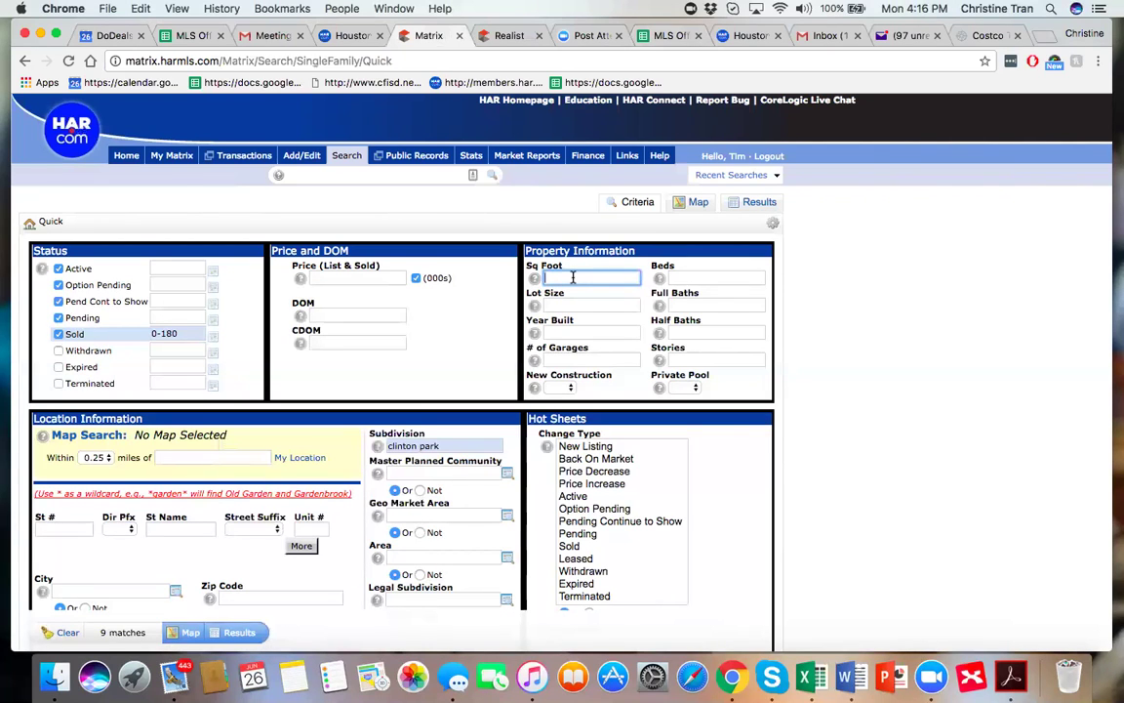
text(876)
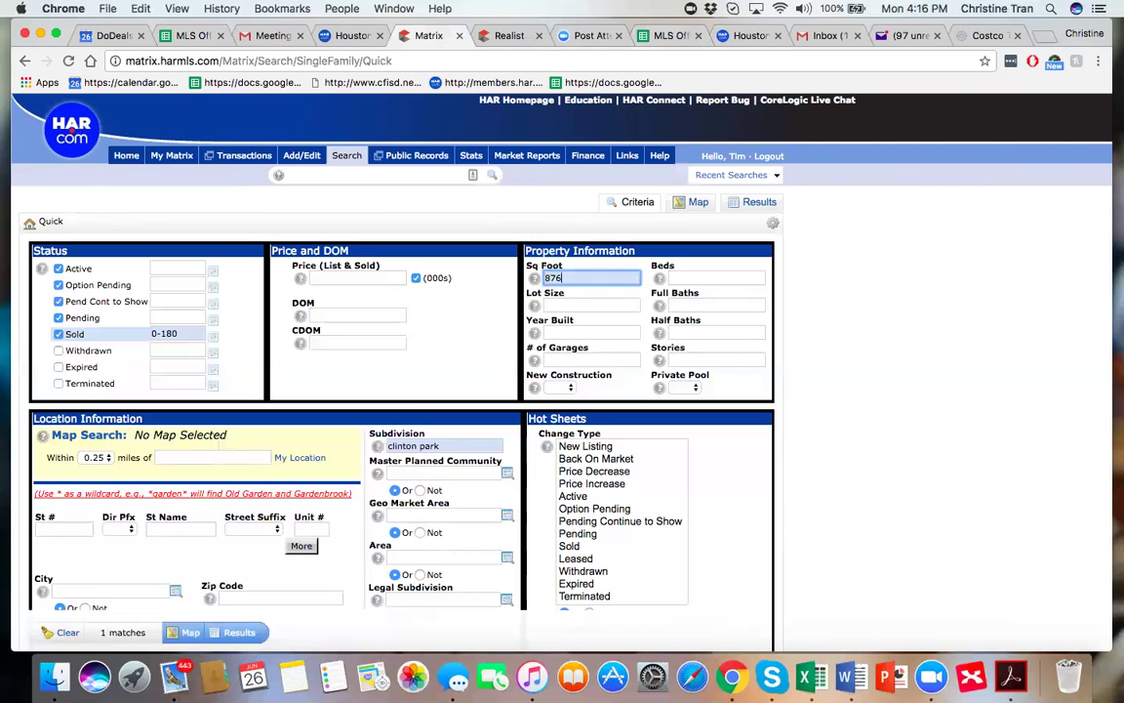
key(BackSpace)
key(BackSpace)
key(BackSpace)
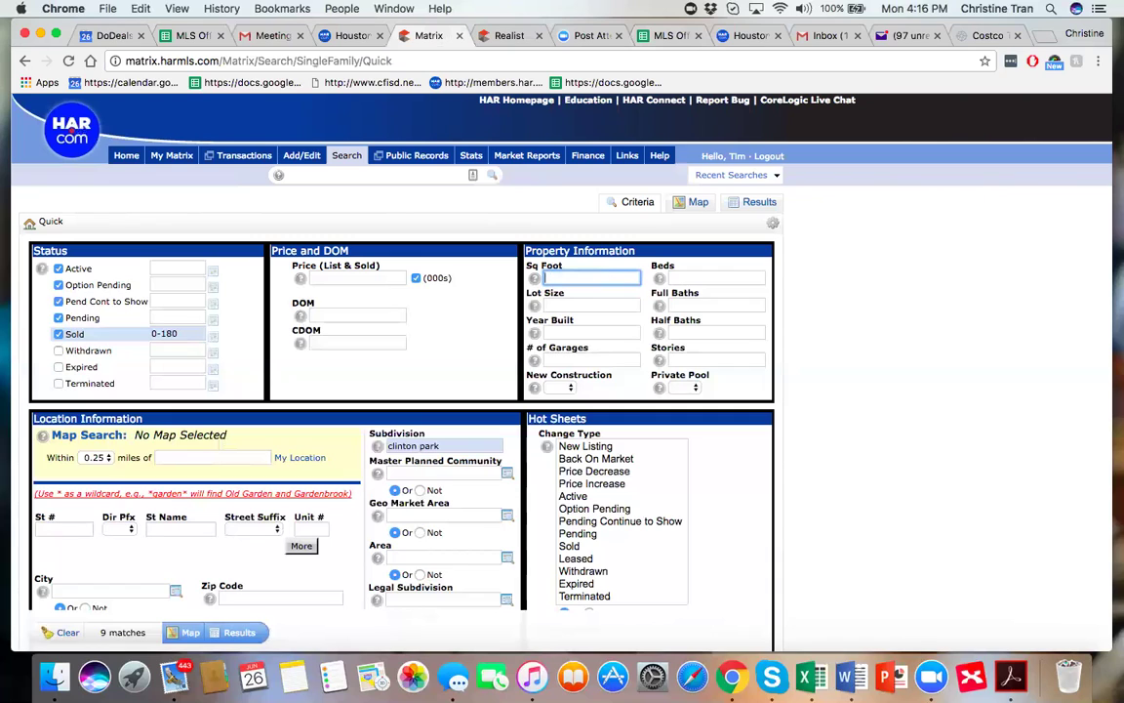
text(7)
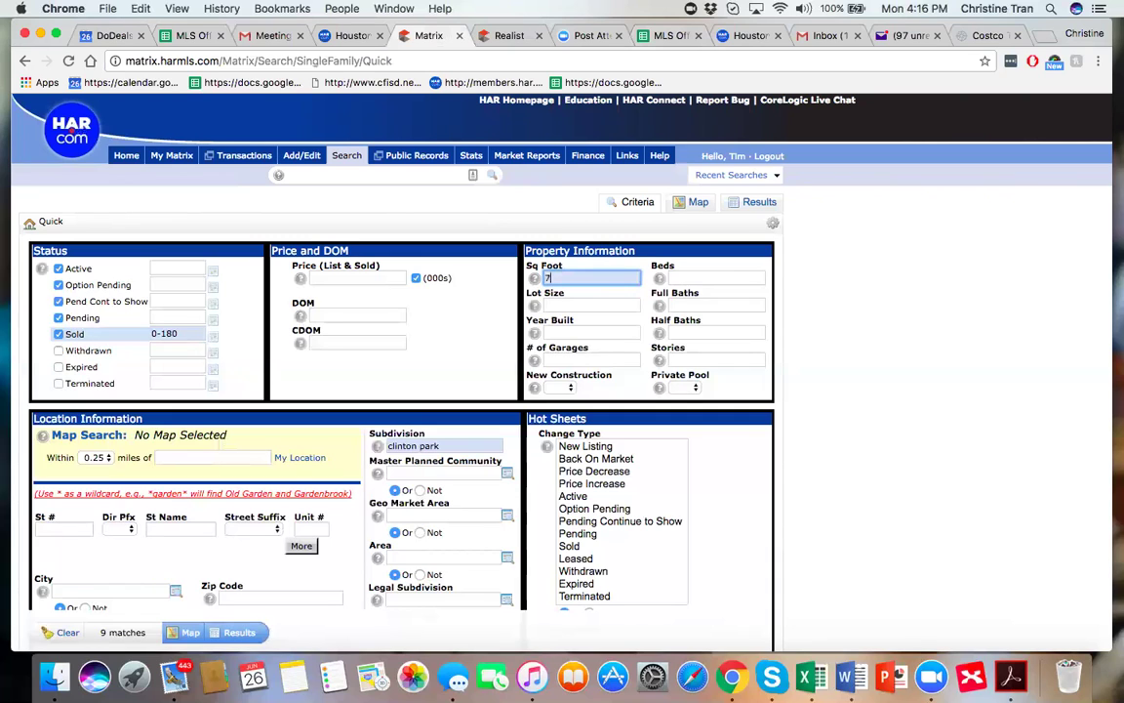
text(76-976)
key(BackSpace)
key(BackSpace)
key(BackSpace)
key(BackSpace)
key(BackSpace)
key(BackSpace)
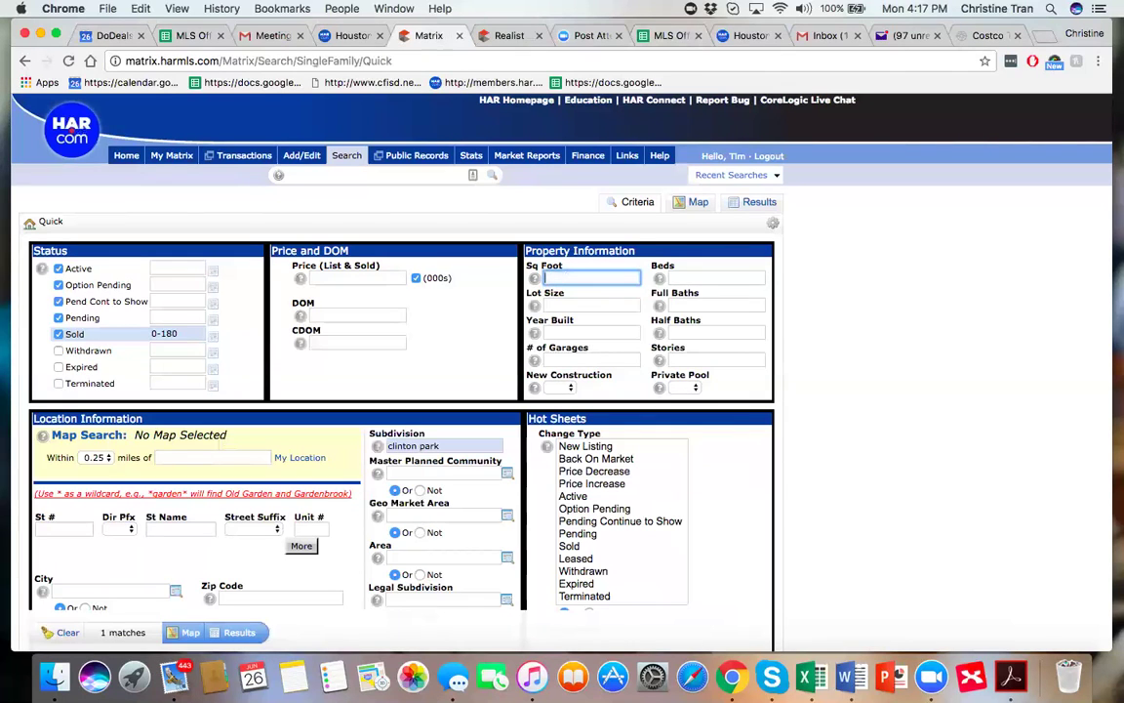
text(676)
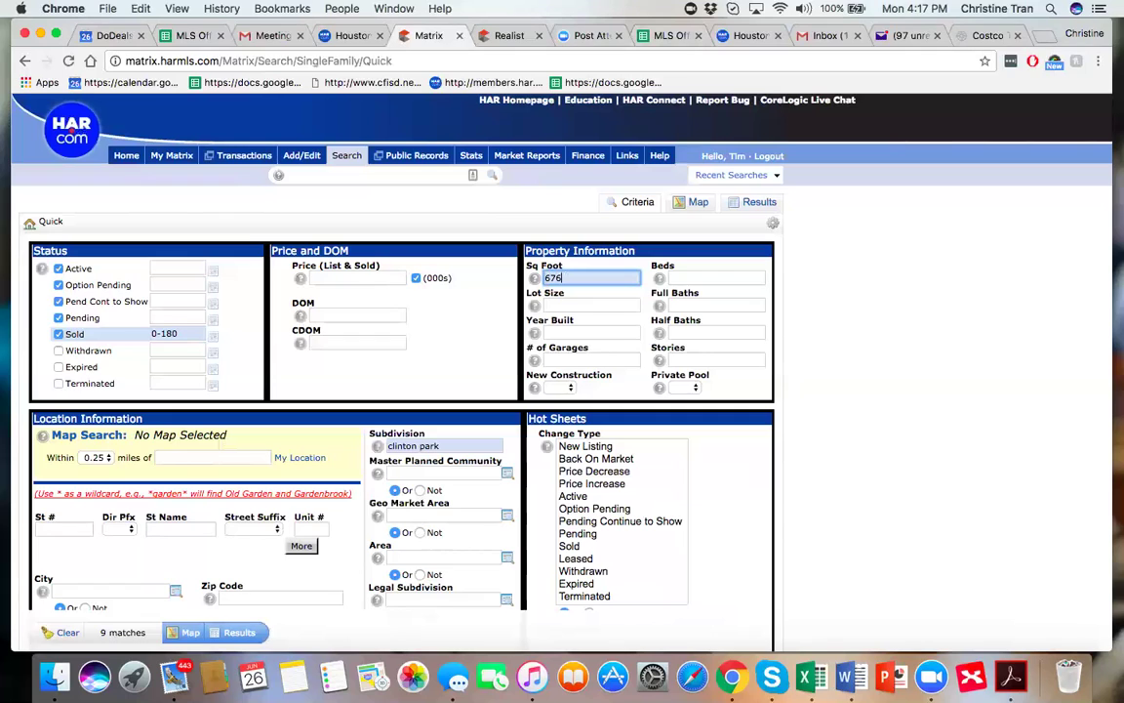
text(-1076)
Set Year Built to 1936-1956, still leaving 4 matches.
click(555, 334)
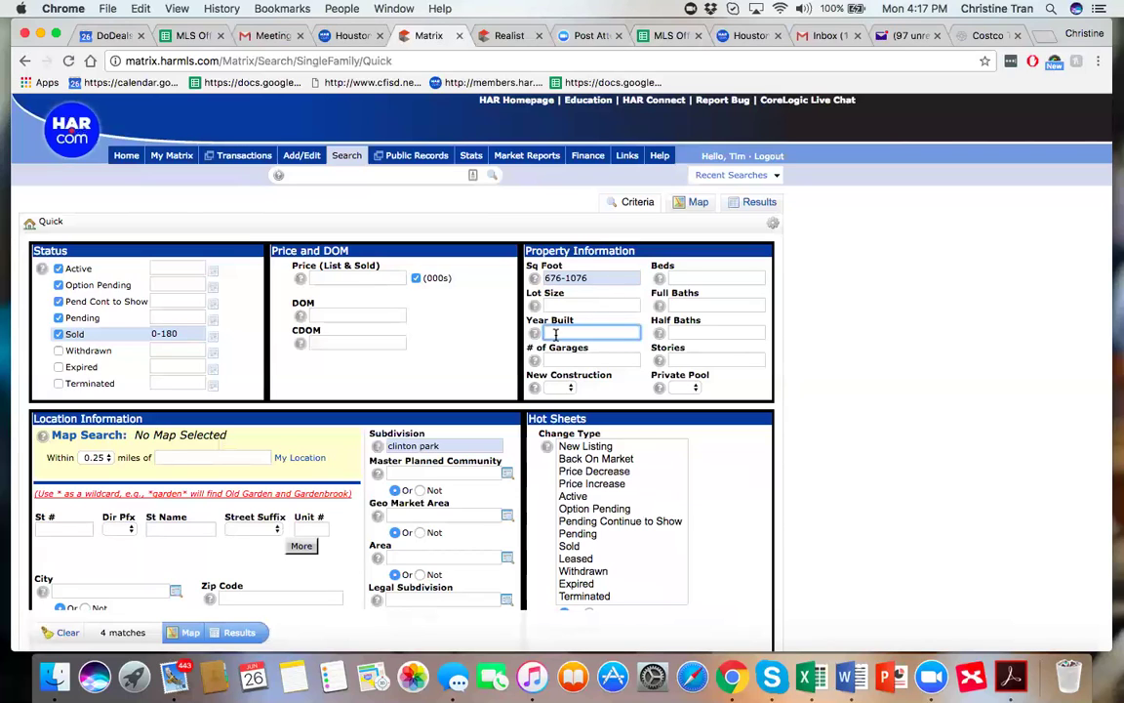
text(19)
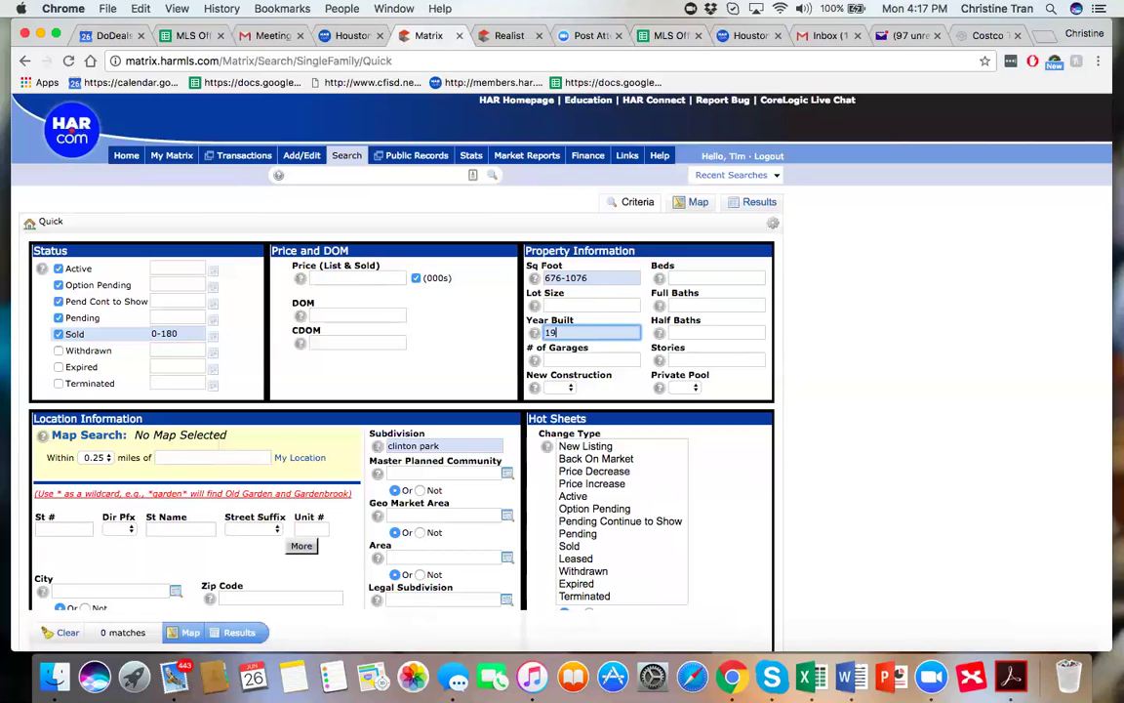
text(36-1956)
click(801, 315)
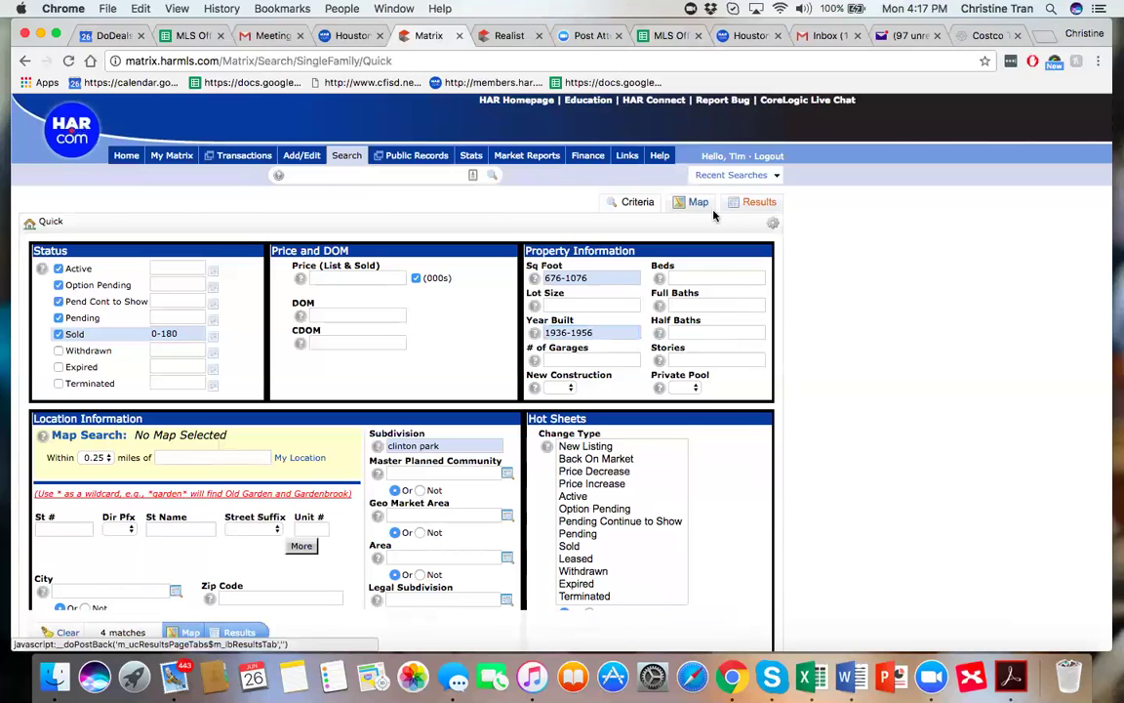
click(758, 204)
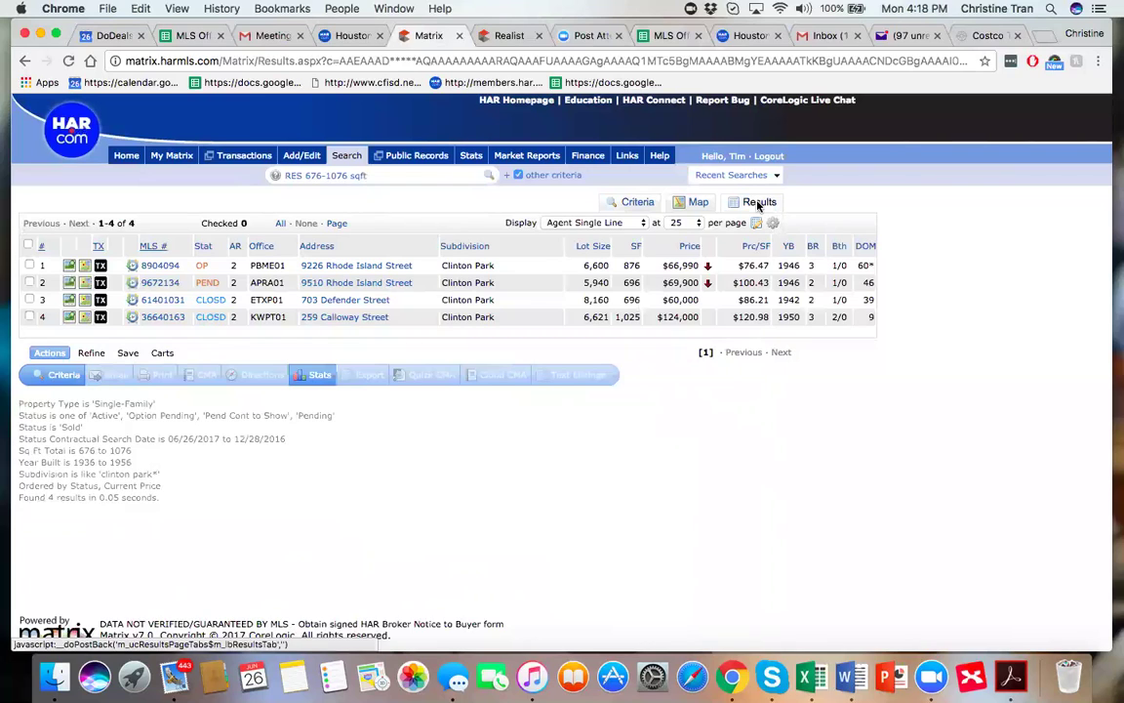
click(71, 283)
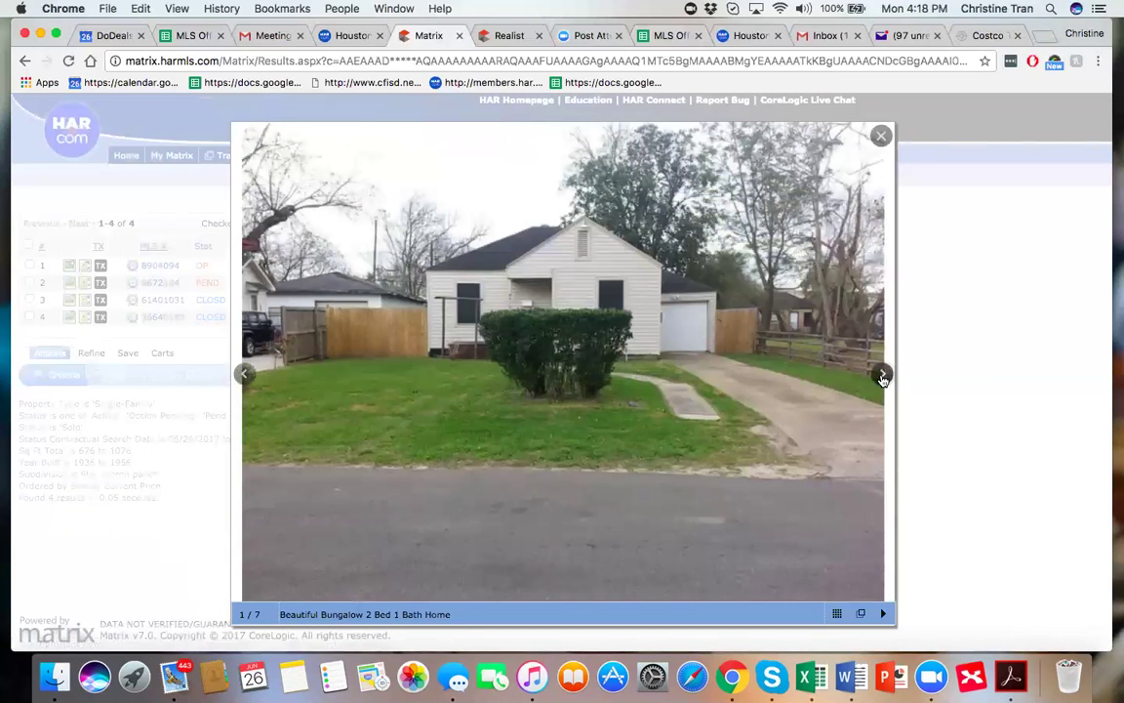
Advance through the photos from the backyard to the bathroom shot, then close the gallery.
click(883, 377)
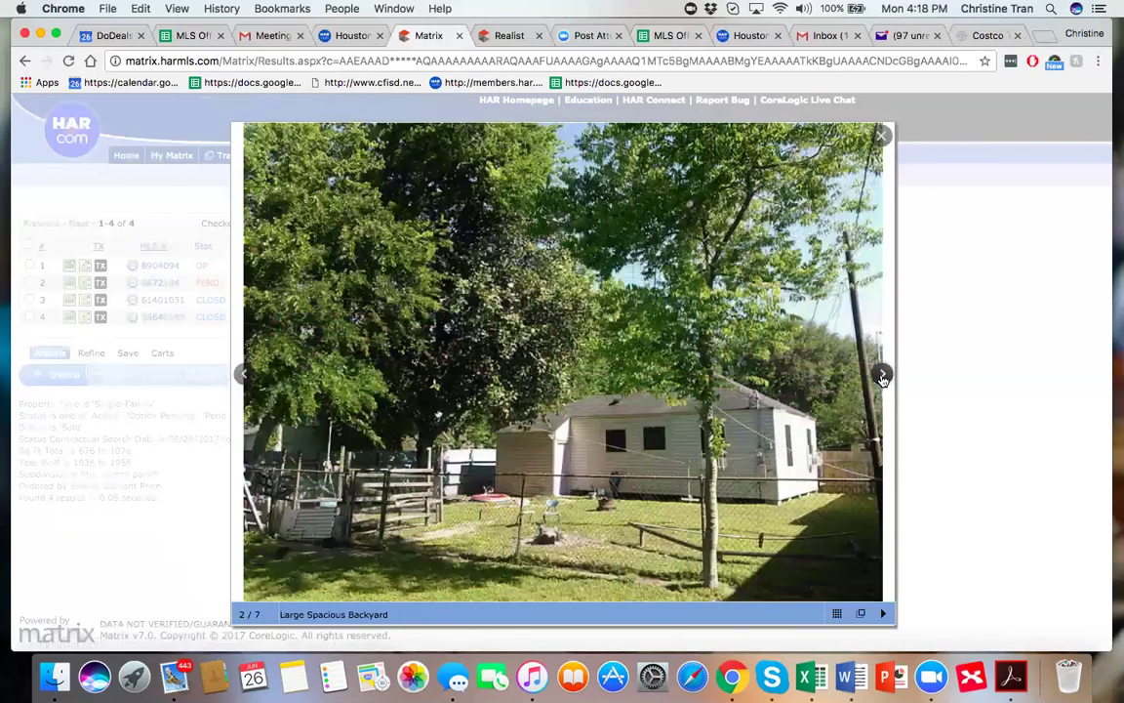
click(882, 377)
click(883, 377)
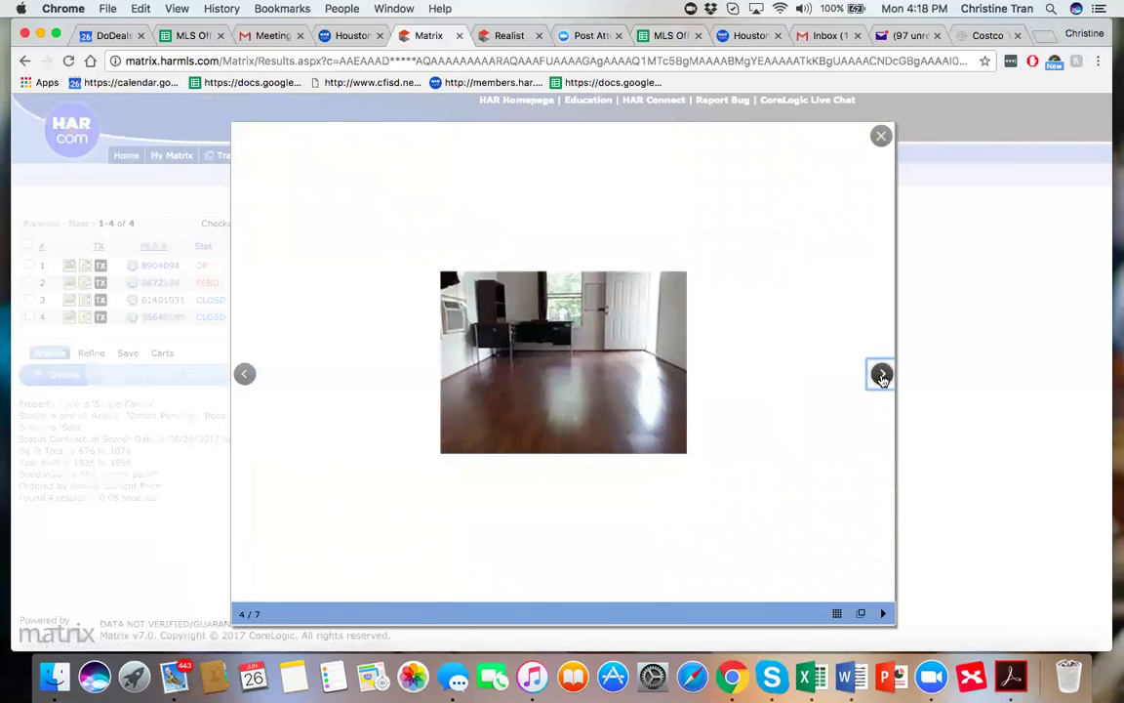
click(882, 377)
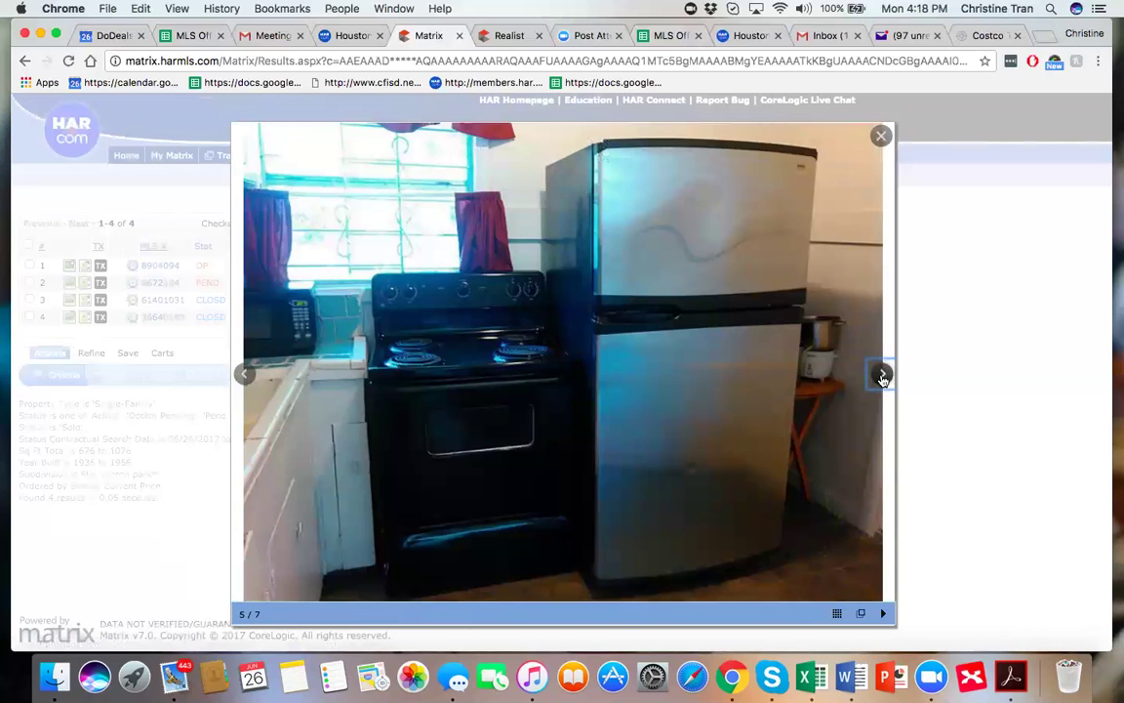
click(883, 376)
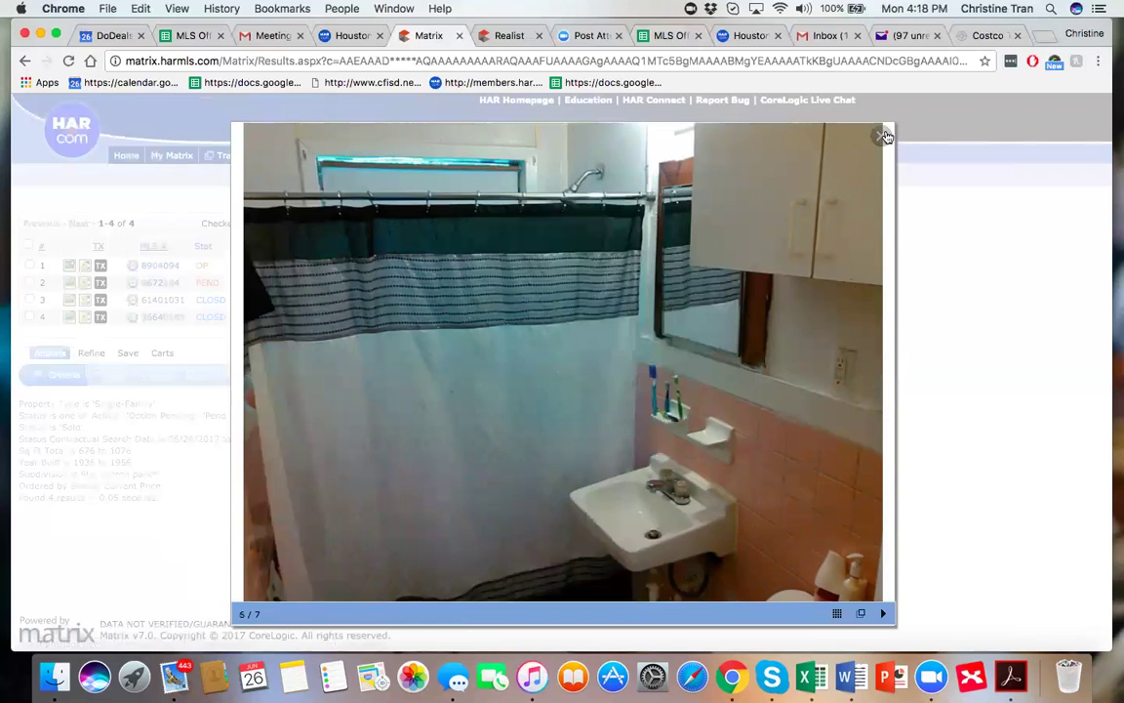
click(885, 135)
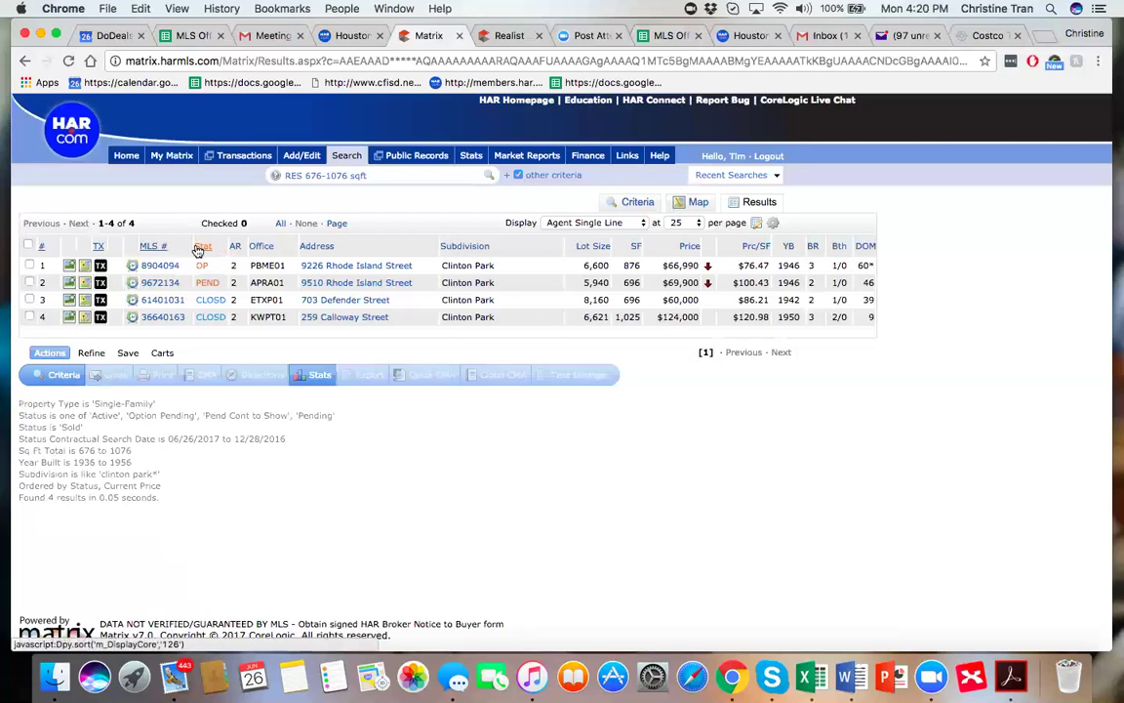
click(134, 267)
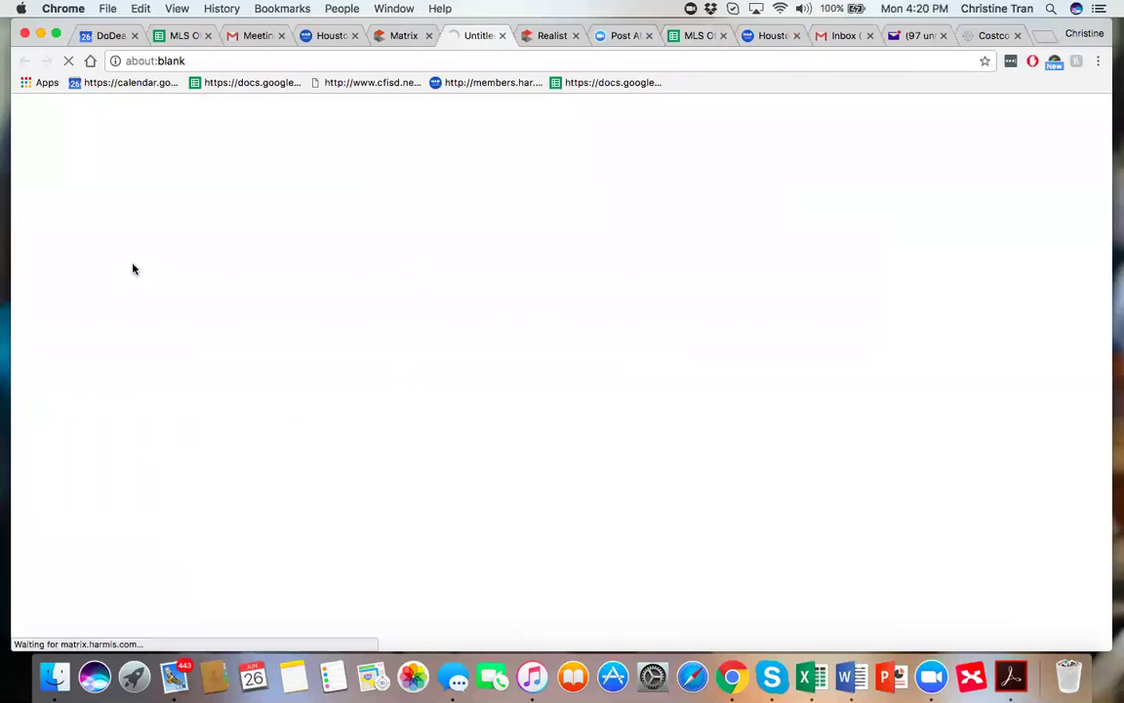
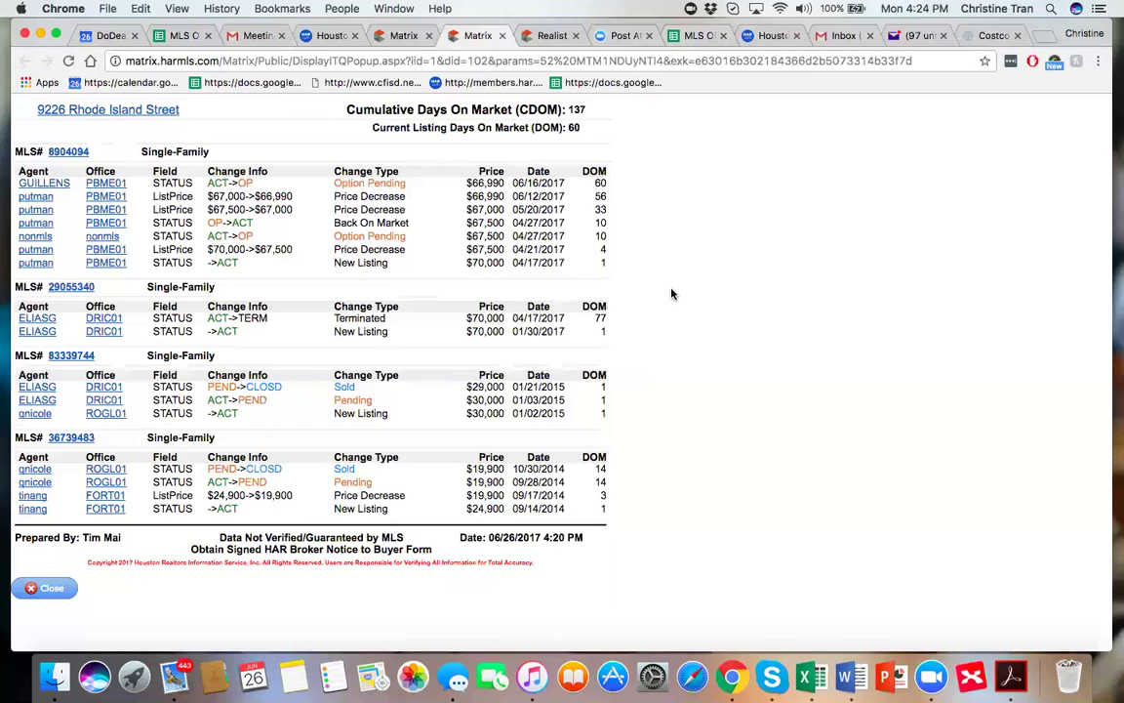
Close the listing history popup to get back to the four Clinton Park results.
key(XF86AudioRaiseVolume)
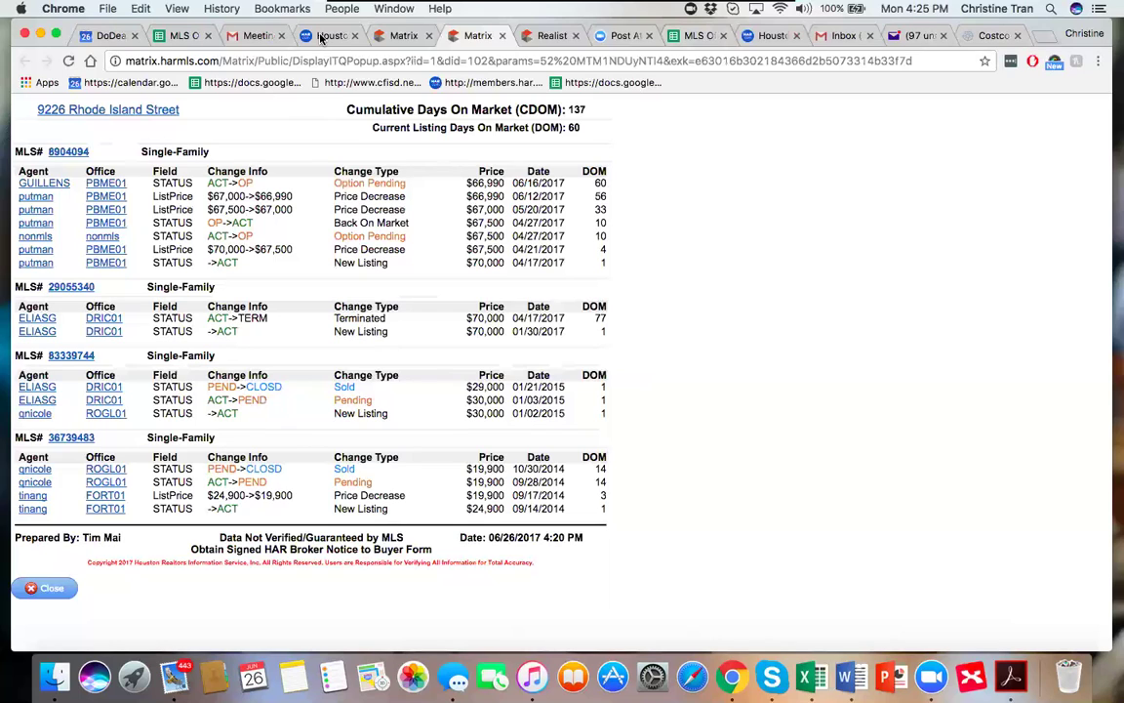
key(XF86AudioLowerVolume)
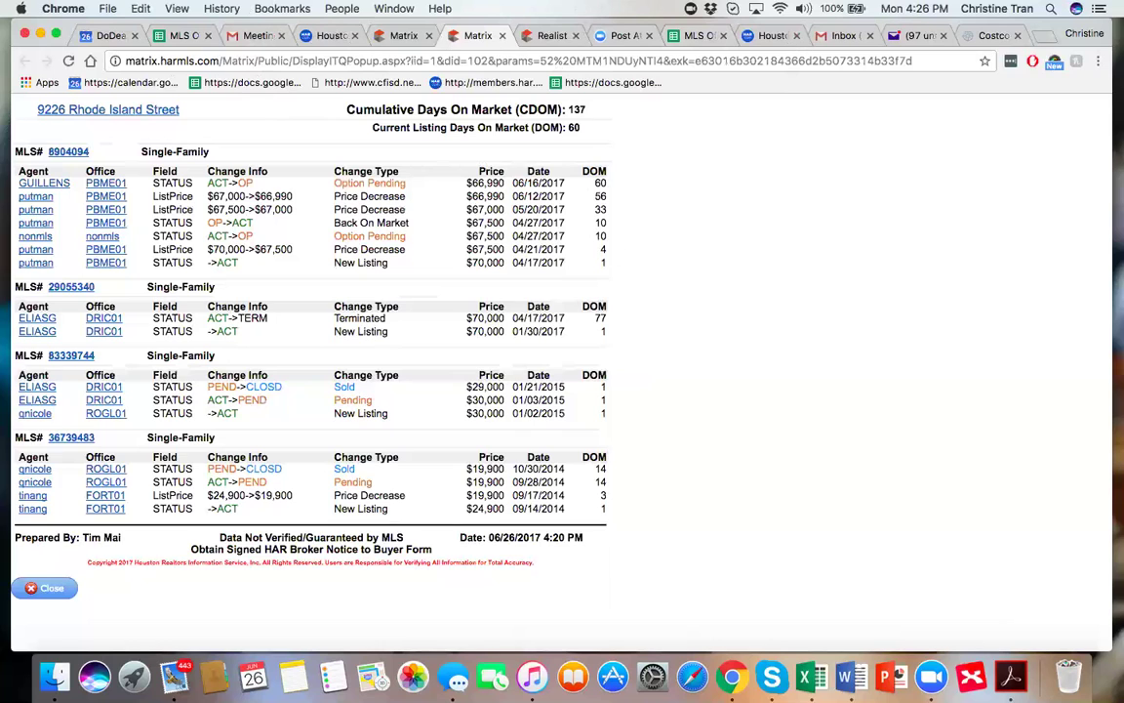
click(56, 591)
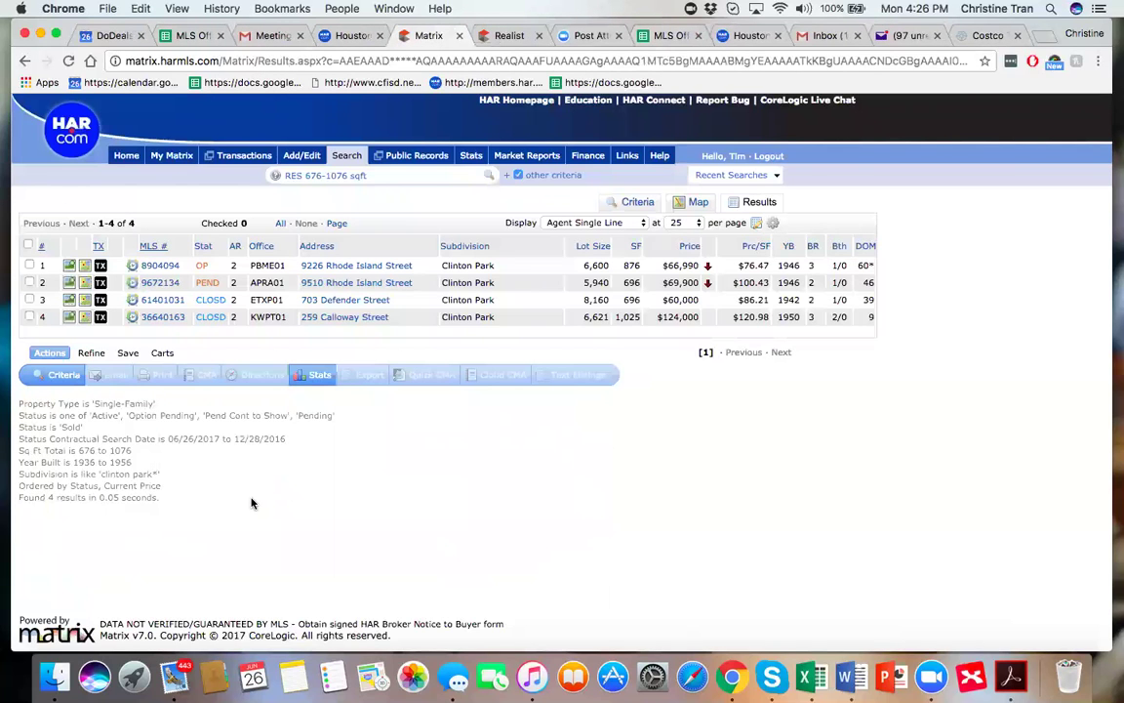
key(XF86AudioRaiseVolume)
On the Criteria form, clear the 676-1076 range from the Sq Foot field.
click(638, 204)
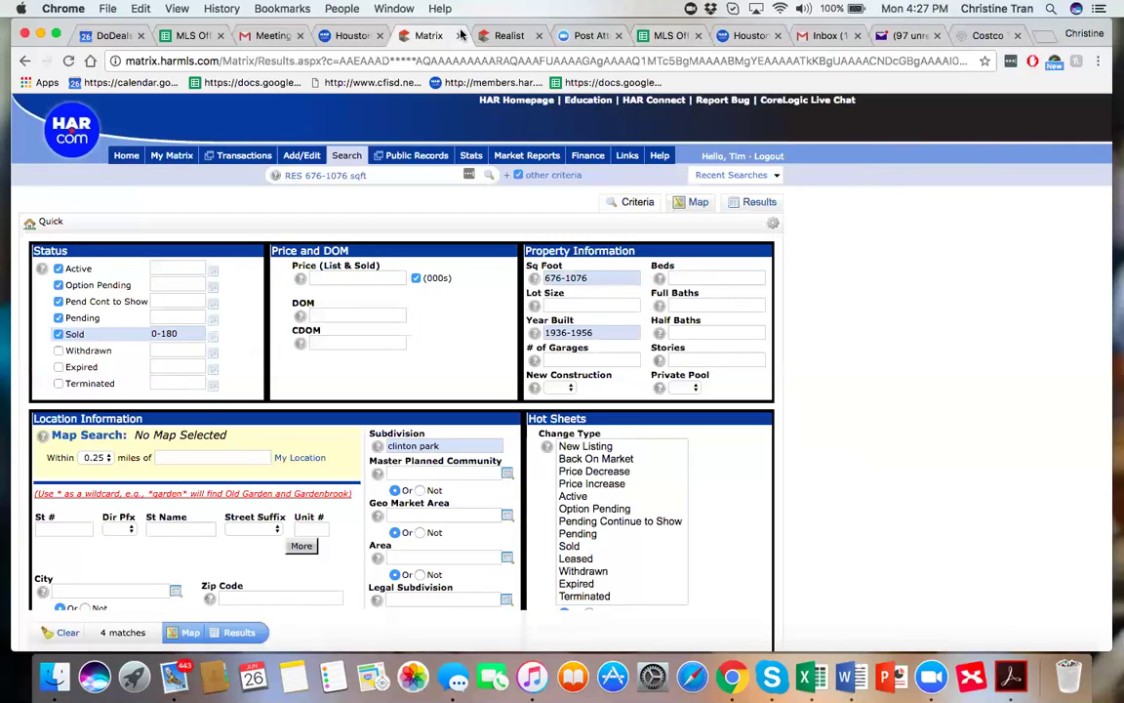
click(612, 278)
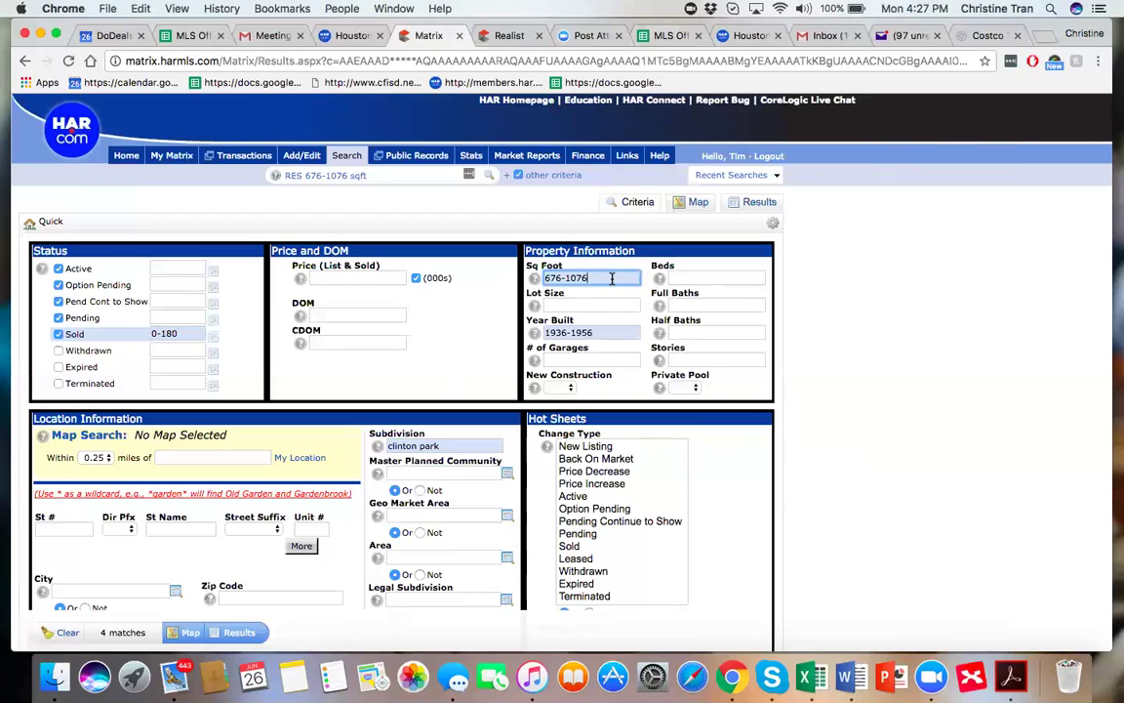
key(BackSpace)
key(BackSpace)
key(BackSpace)
key(BackSpace)
key(BackSpace)
key(BackSpace)
key(BackSpace)
key(BackSpace)
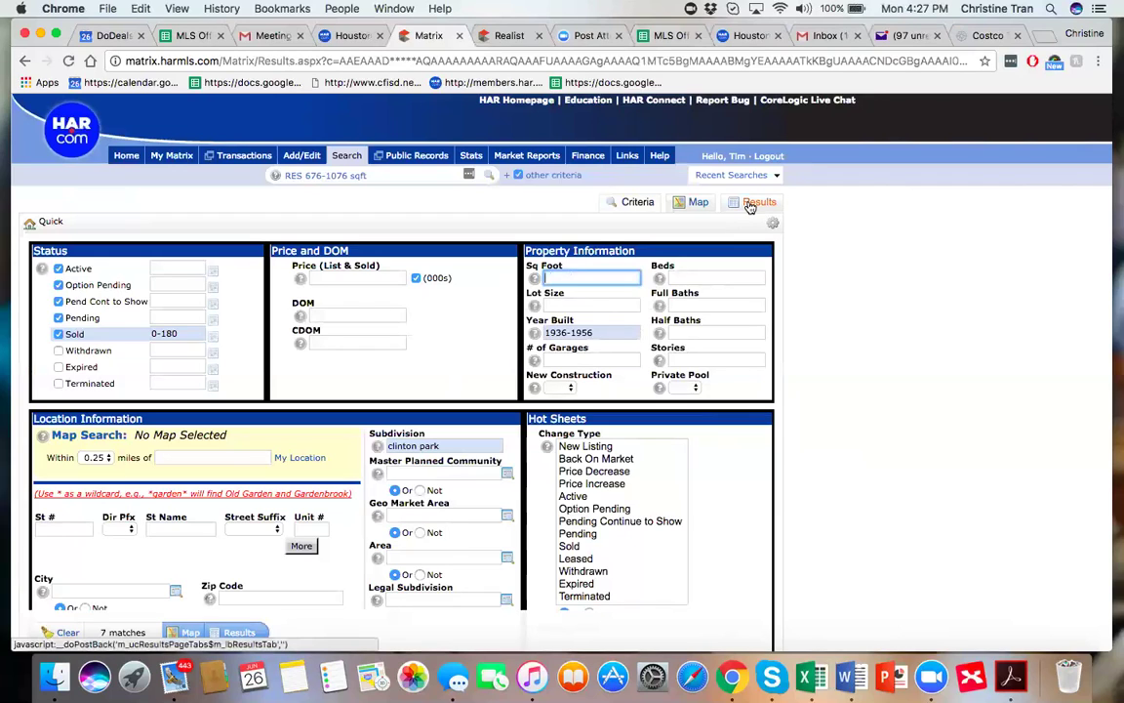
Rerun the search to list the seven Clinton Park matches without a size limit.
click(749, 207)
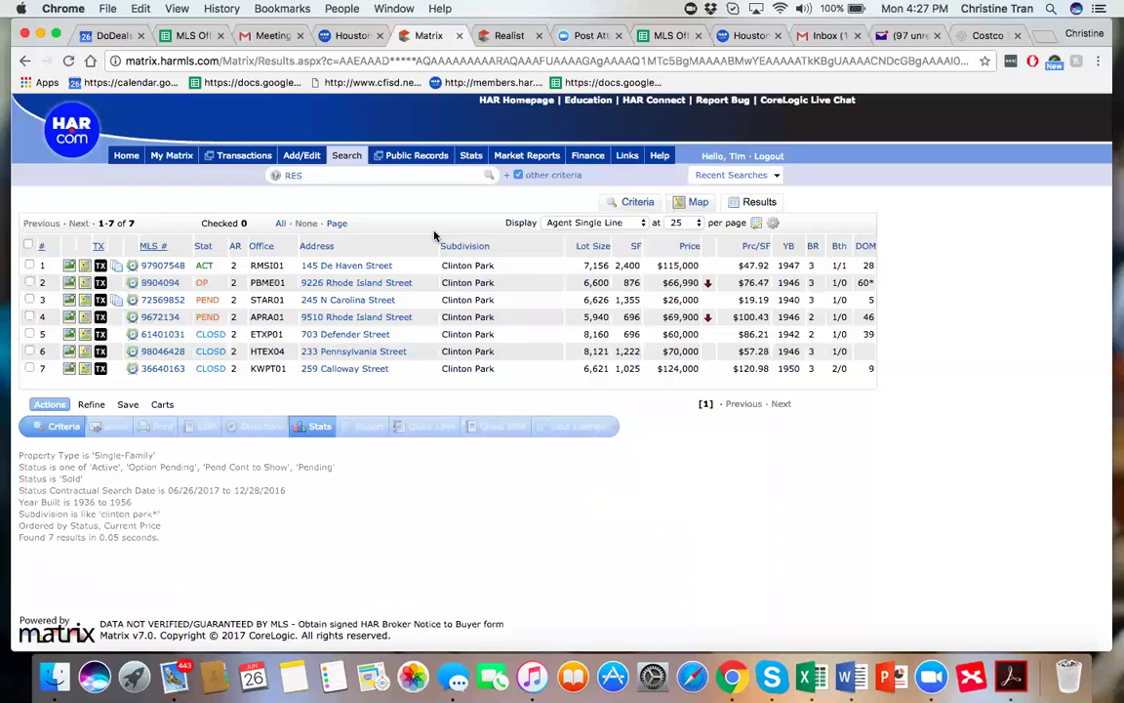
key(XF86AudioRaiseVolume)
key(XF86AudioRaiseVolume)
key(XF86AudioRaiseVolume)
click(70, 369)
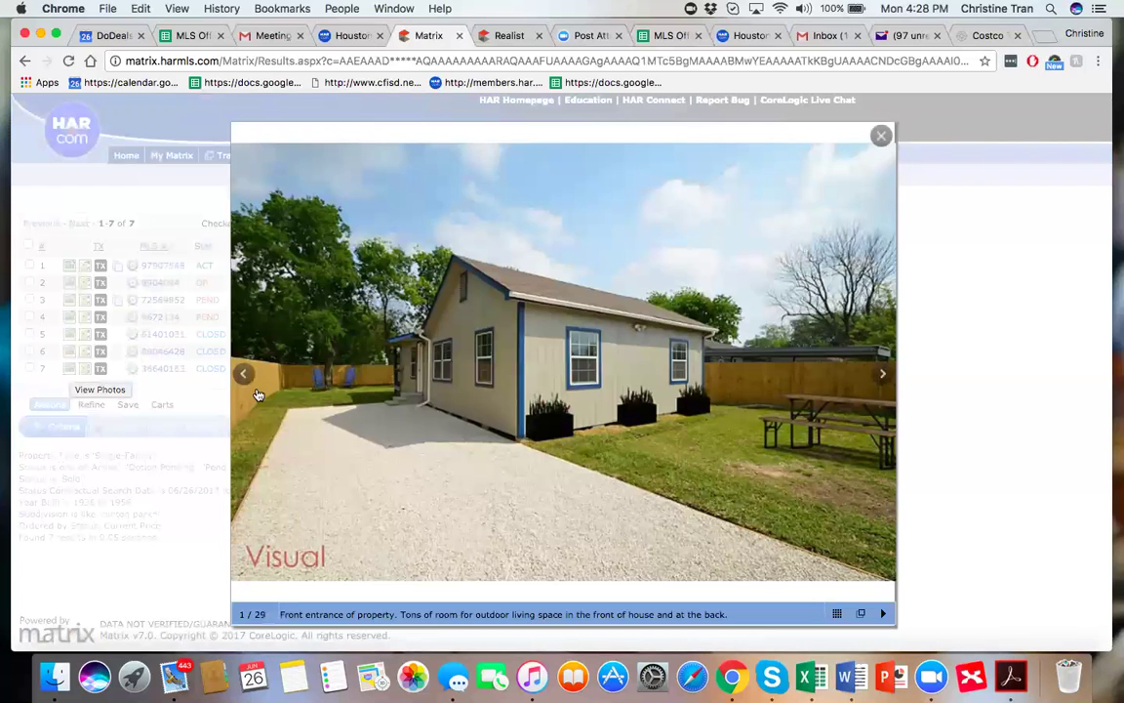
click(883, 139)
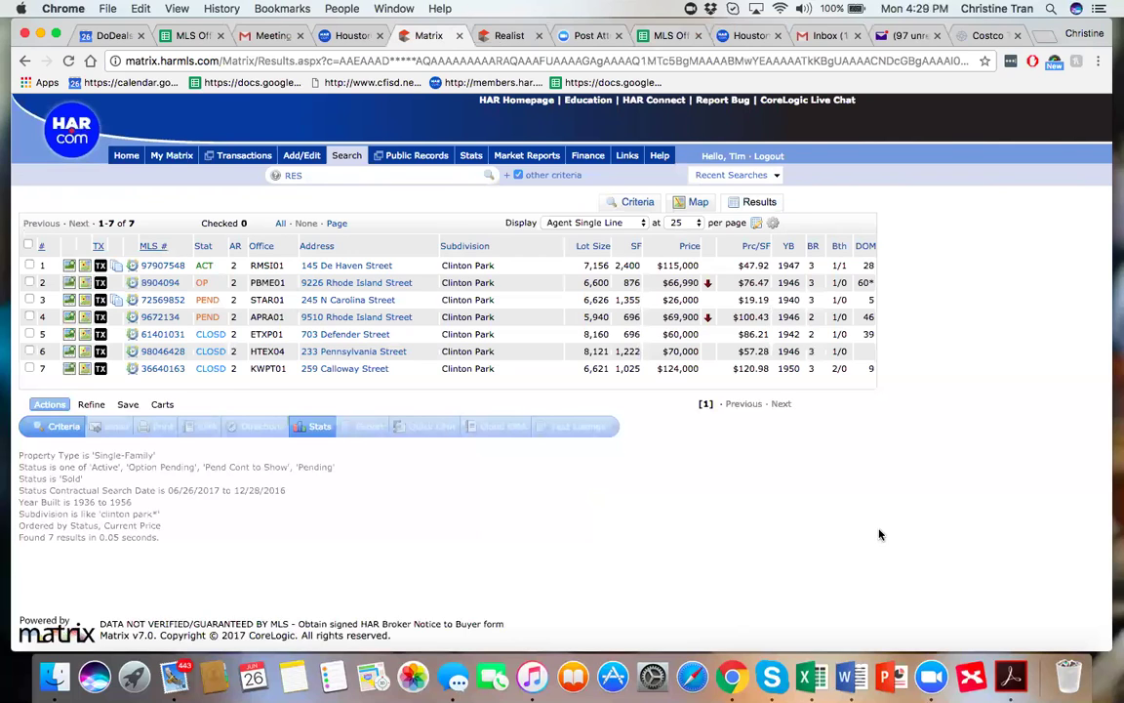
key(XF86AudioRaiseVolume)
key(XF86AudioRaiseVolume)
Close the Costco, unread-mail and Inbox (133) tabs at the right of Chrome's tab bar.
click(1017, 36)
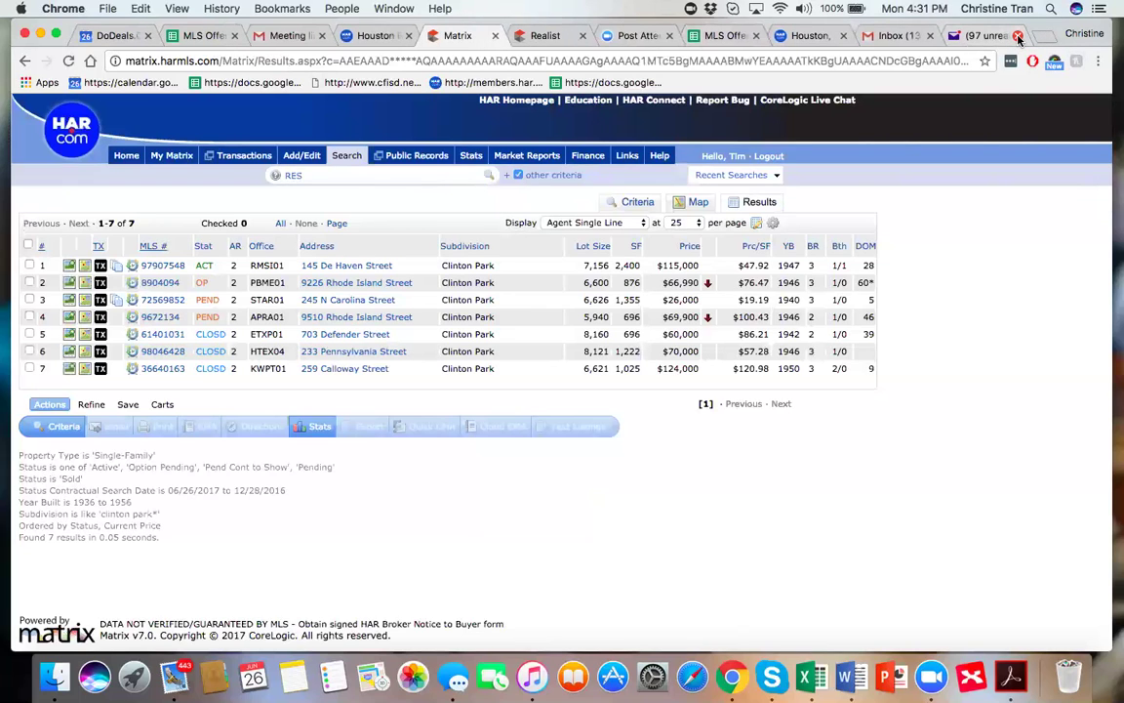
click(1018, 38)
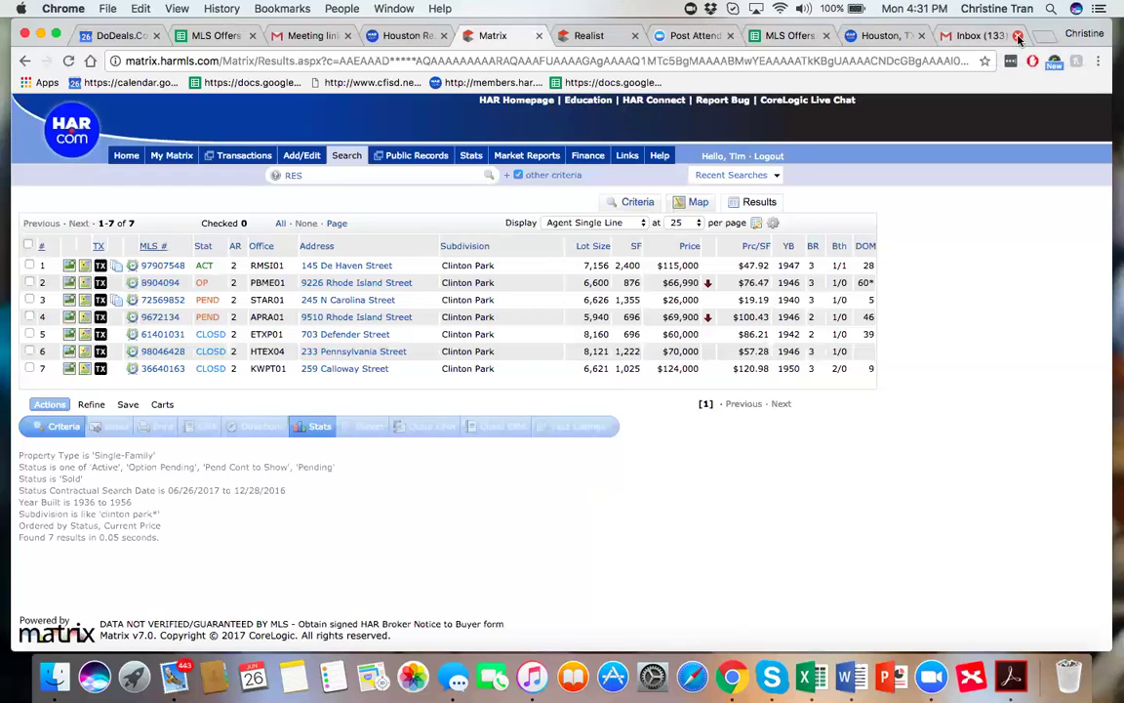
click(1017, 37)
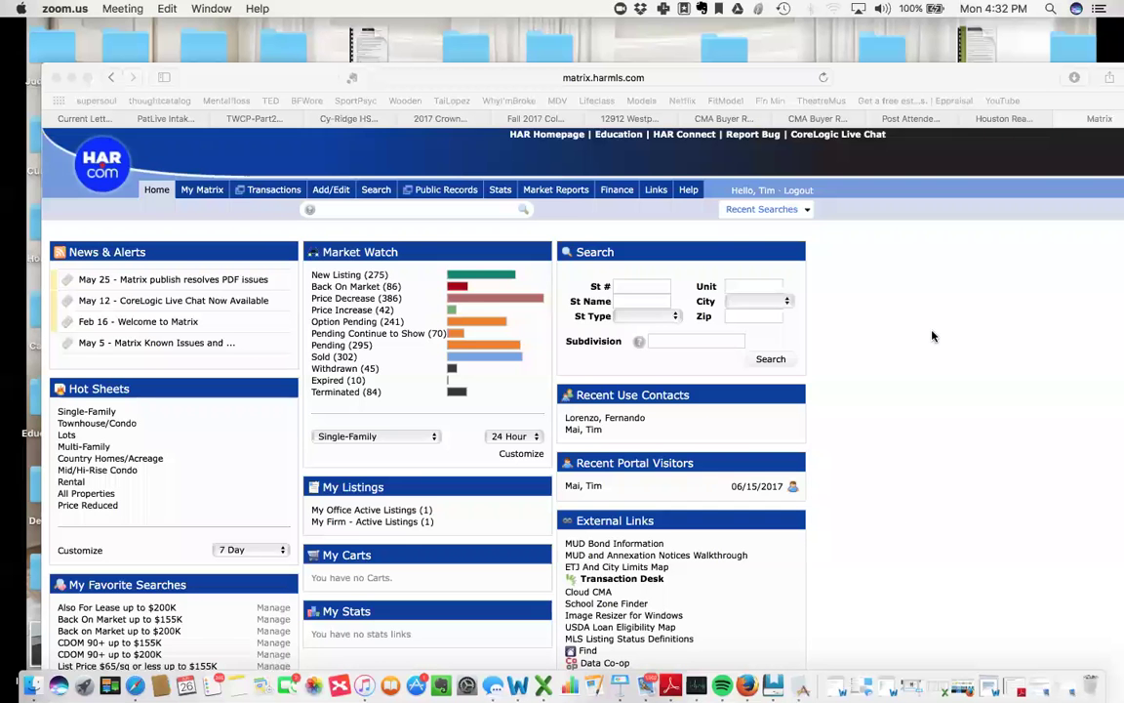
Bring the Matrix home page window forward and reveal the Search menu's search types.
drag(274, 81, 269, 39)
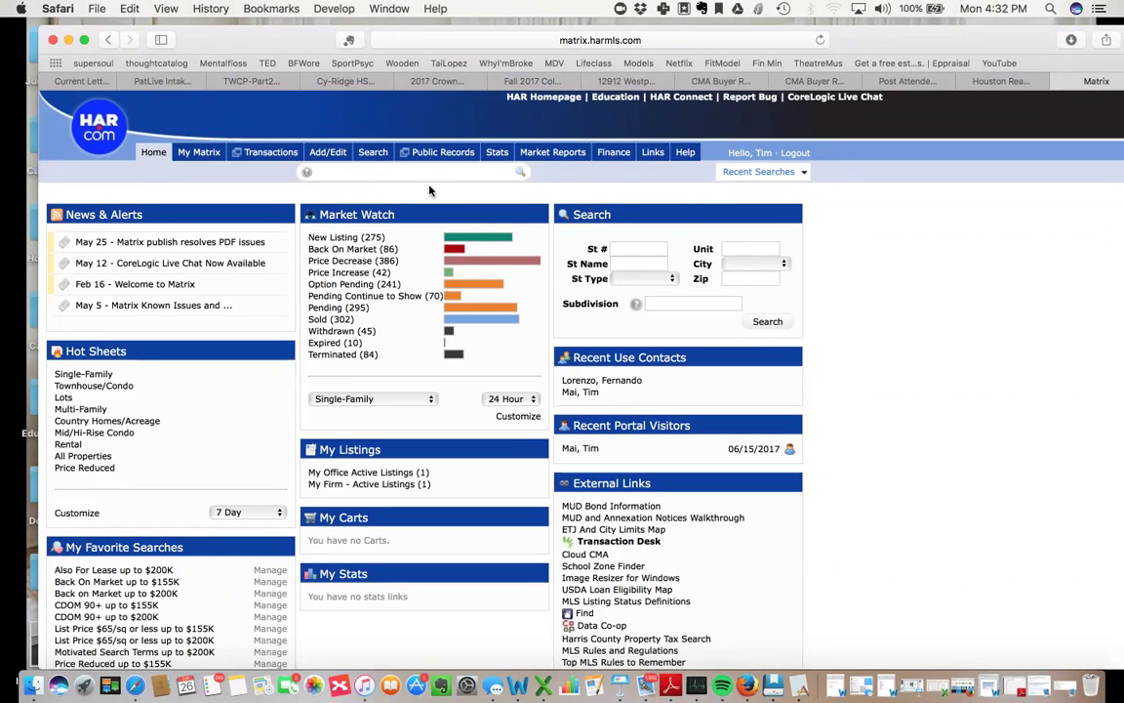
mouse_move(373, 153)
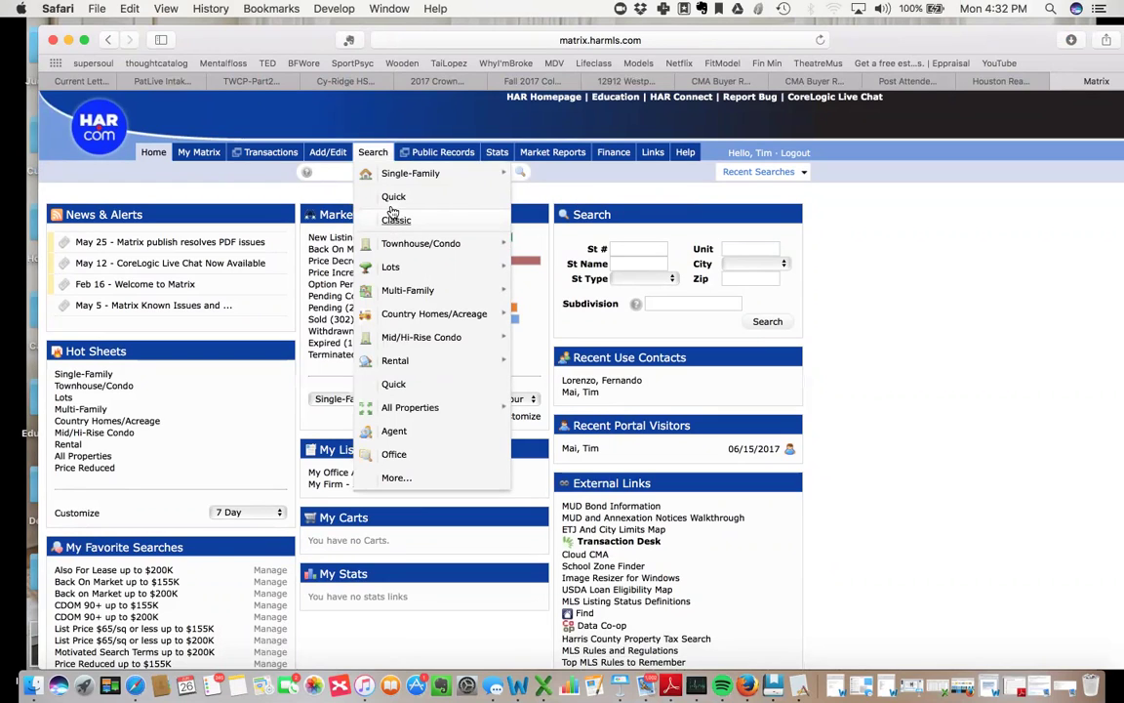
click(390, 196)
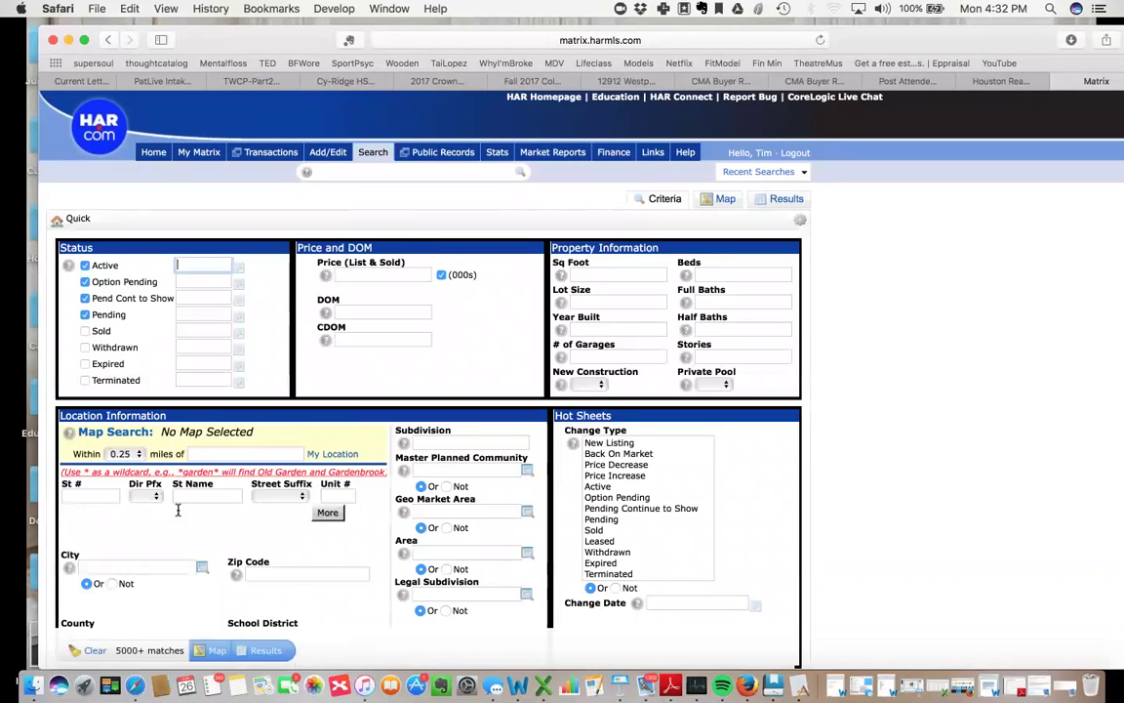
click(78, 495)
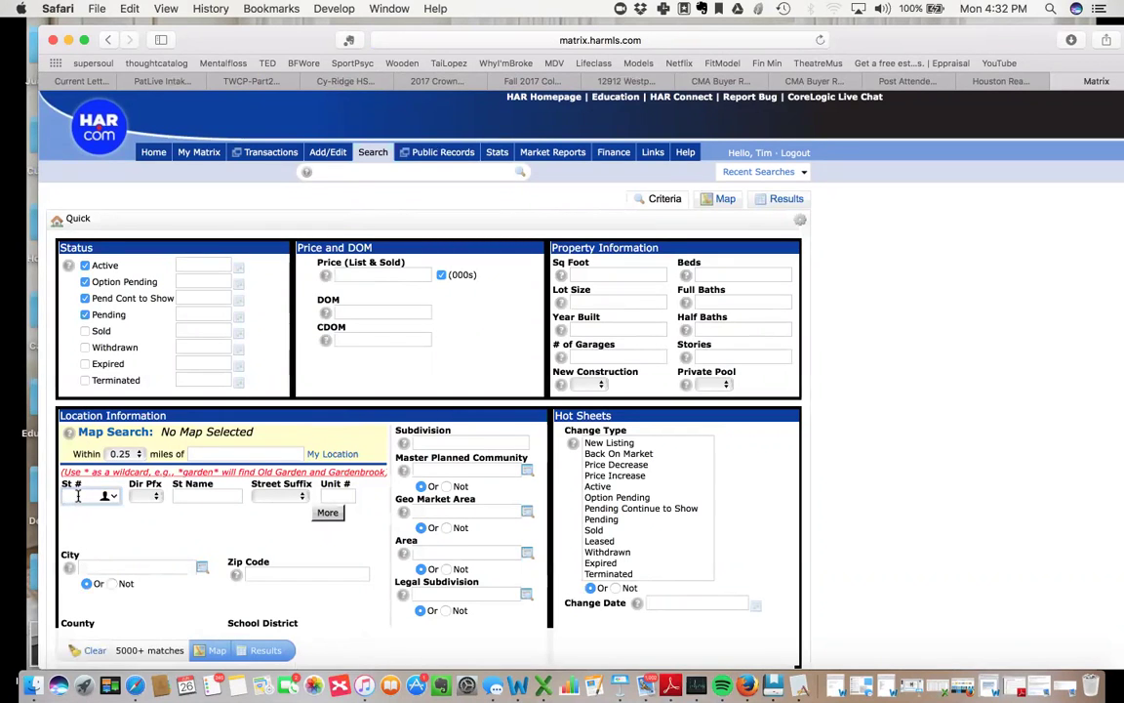
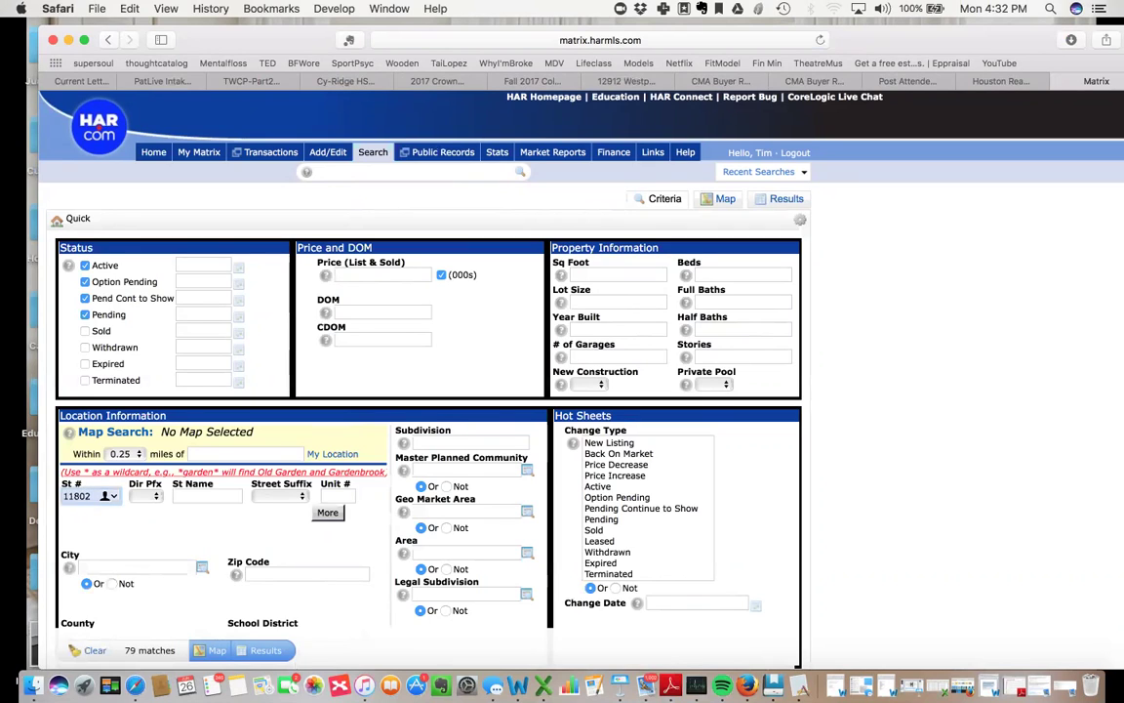
key(Tab)
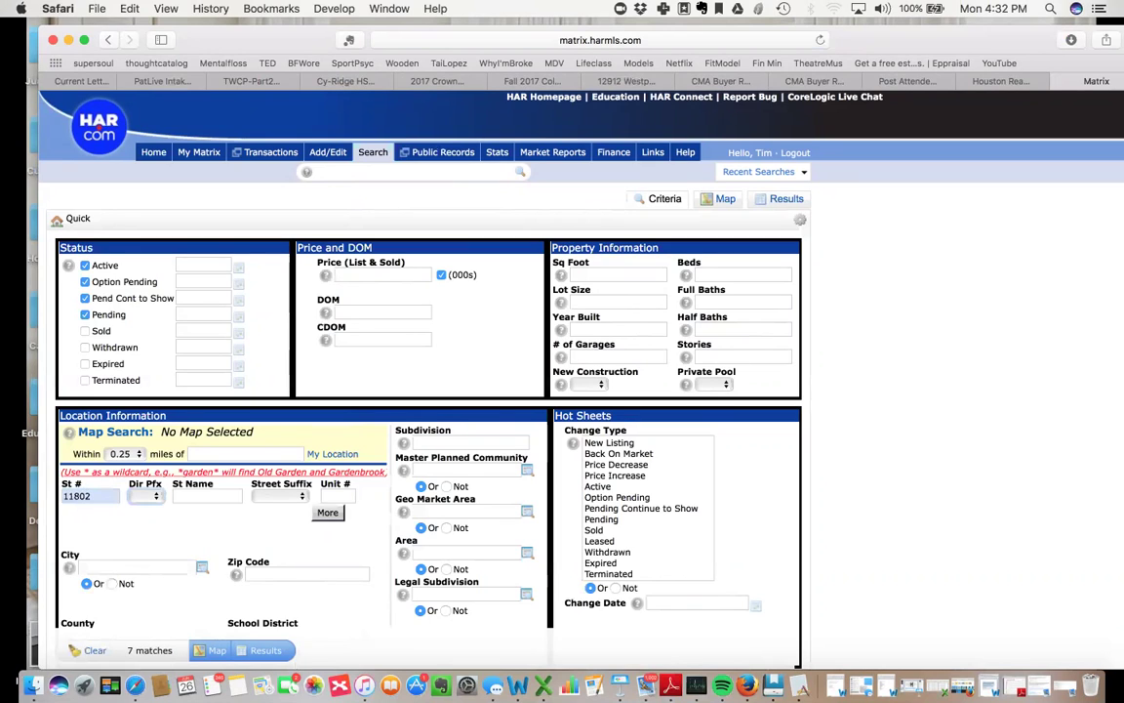
key(Tab)
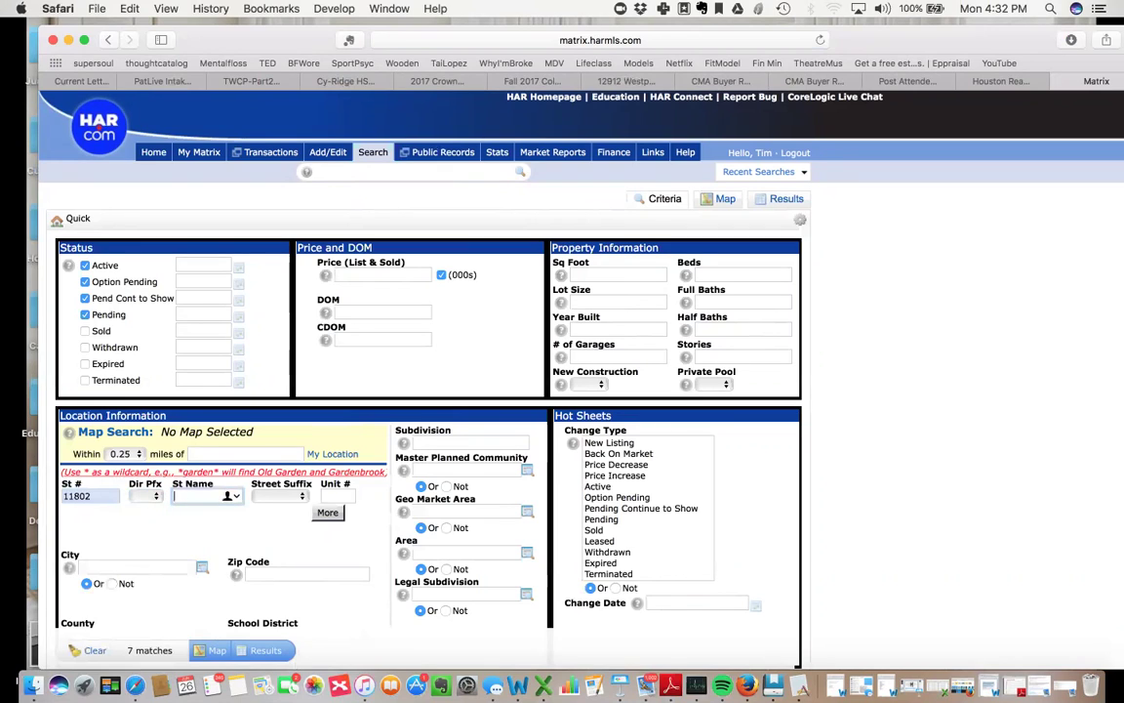
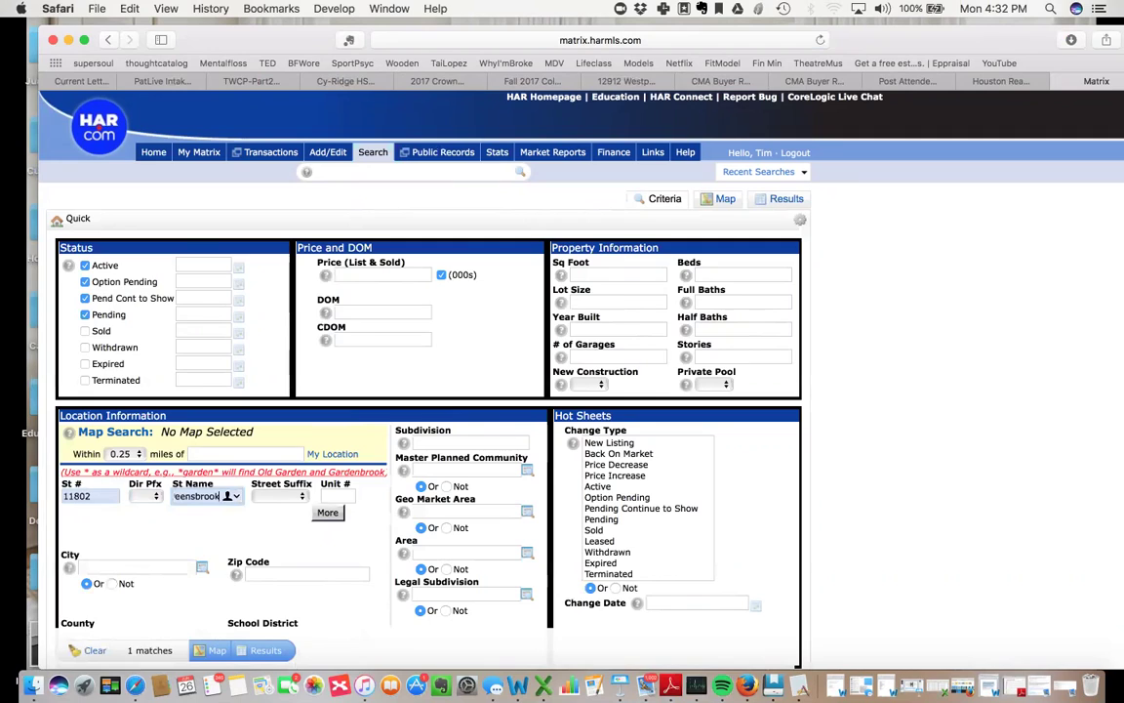
click(279, 578)
text(77)
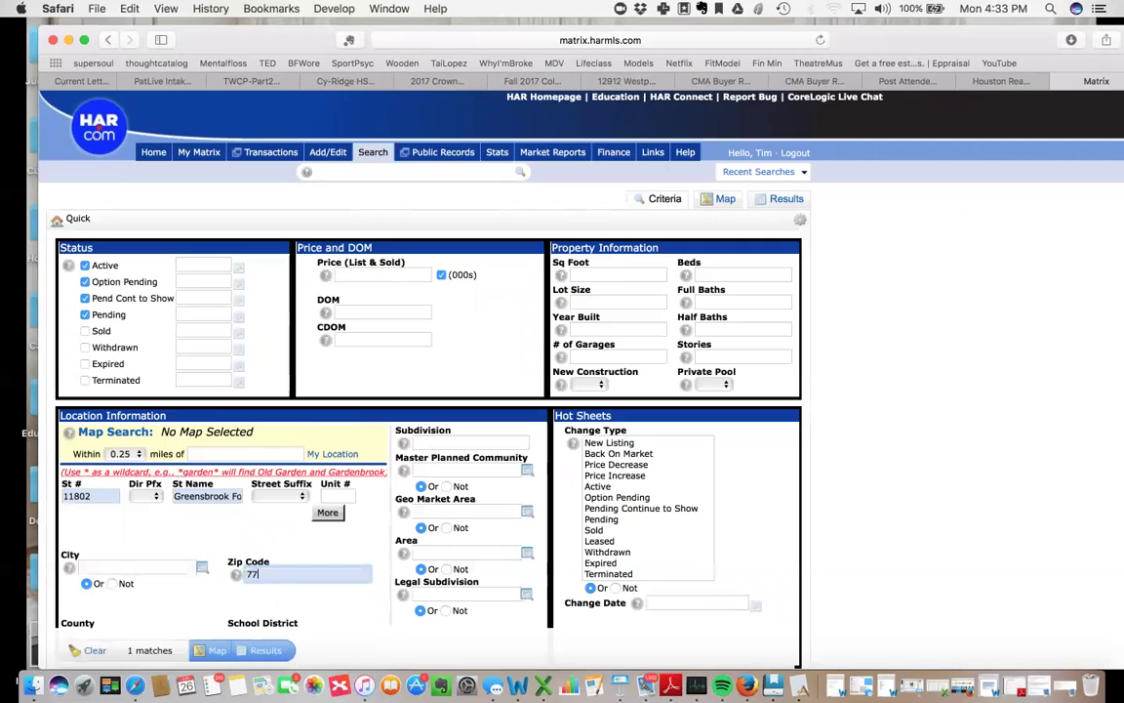
text(044)
click(138, 566)
text(Houston)
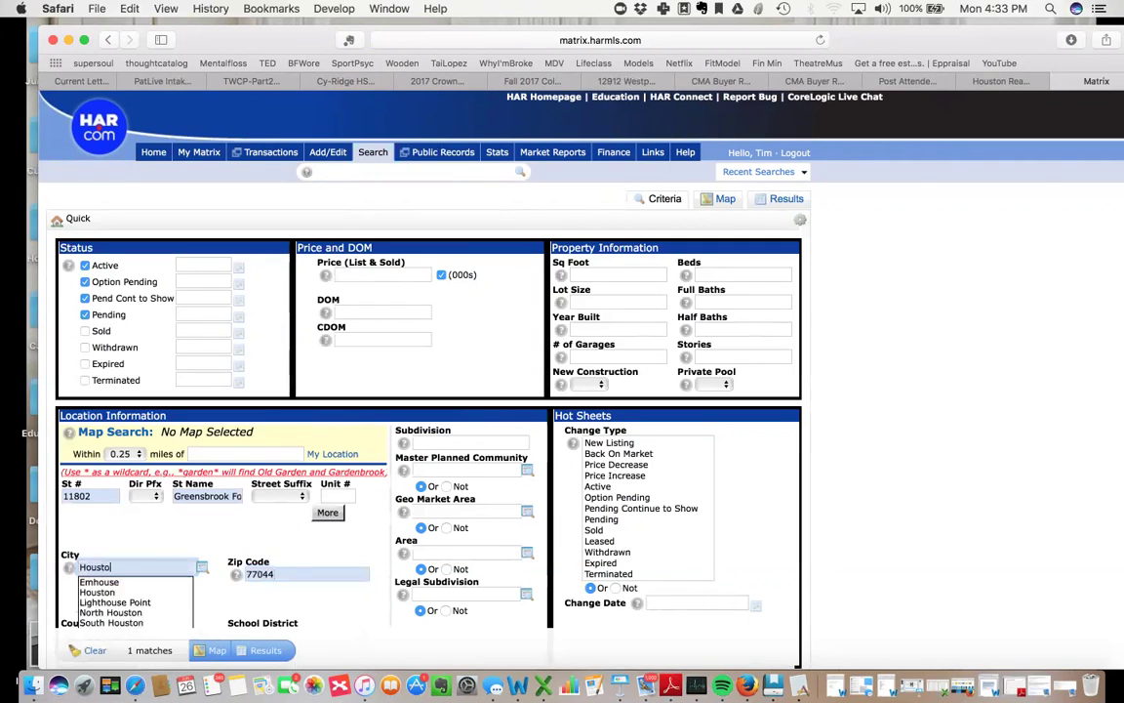
key(Return)
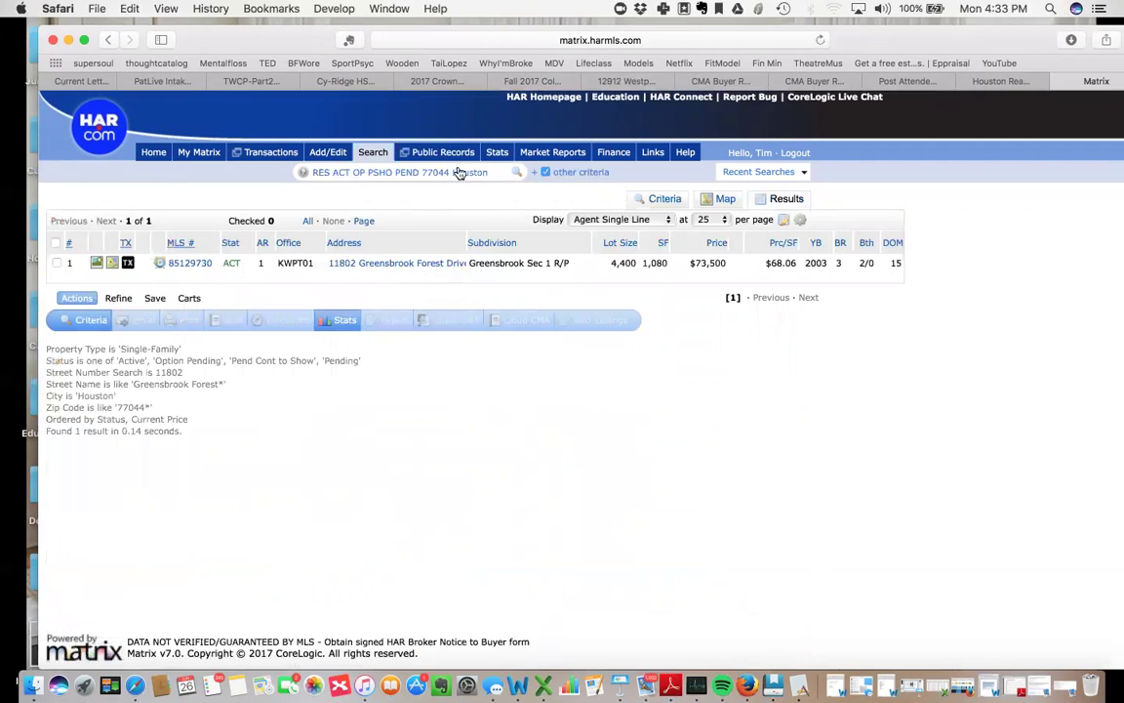
mouse_move(441, 149)
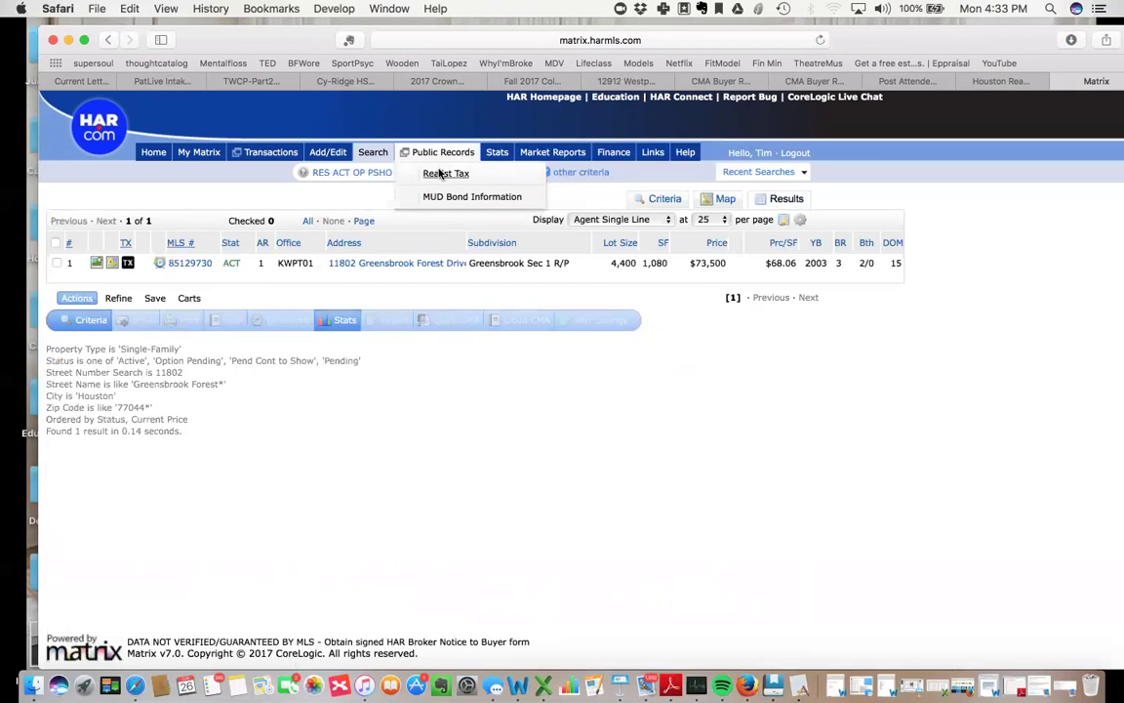
click(440, 173)
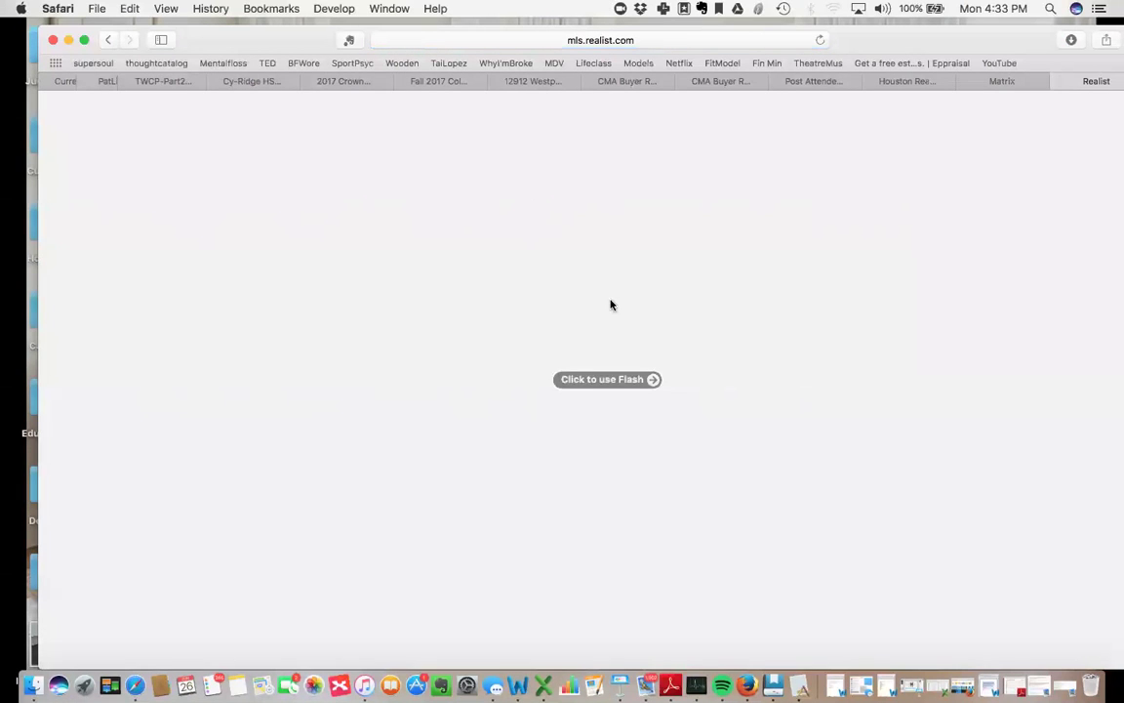
click(623, 379)
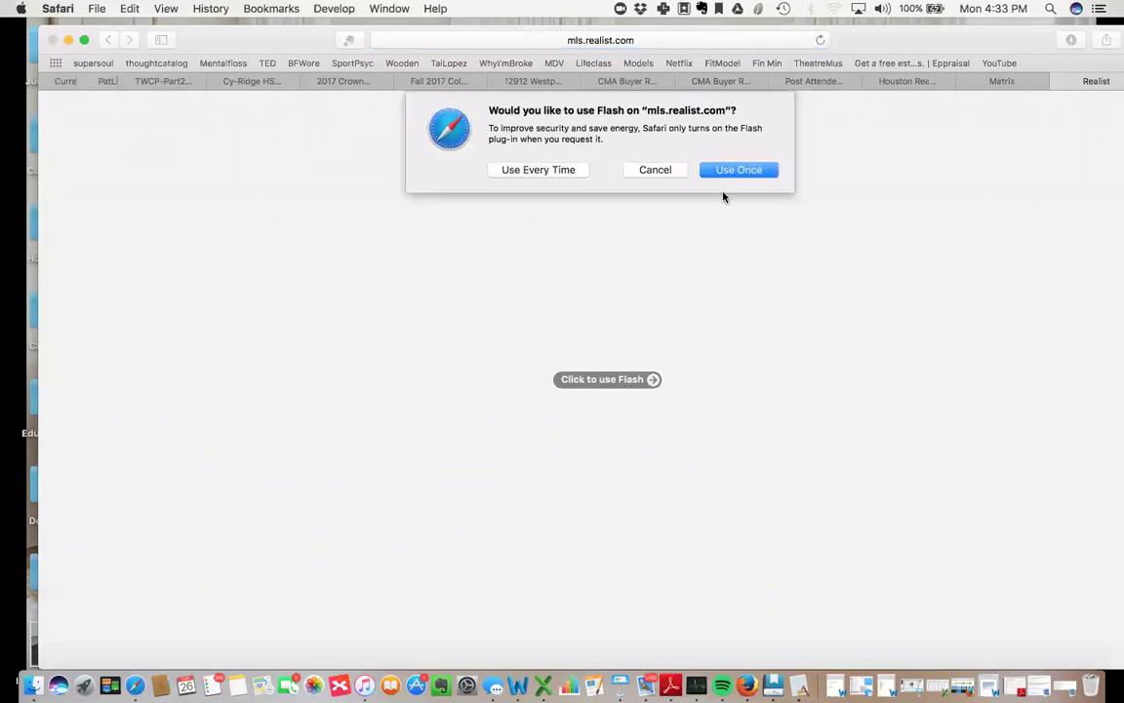
click(551, 171)
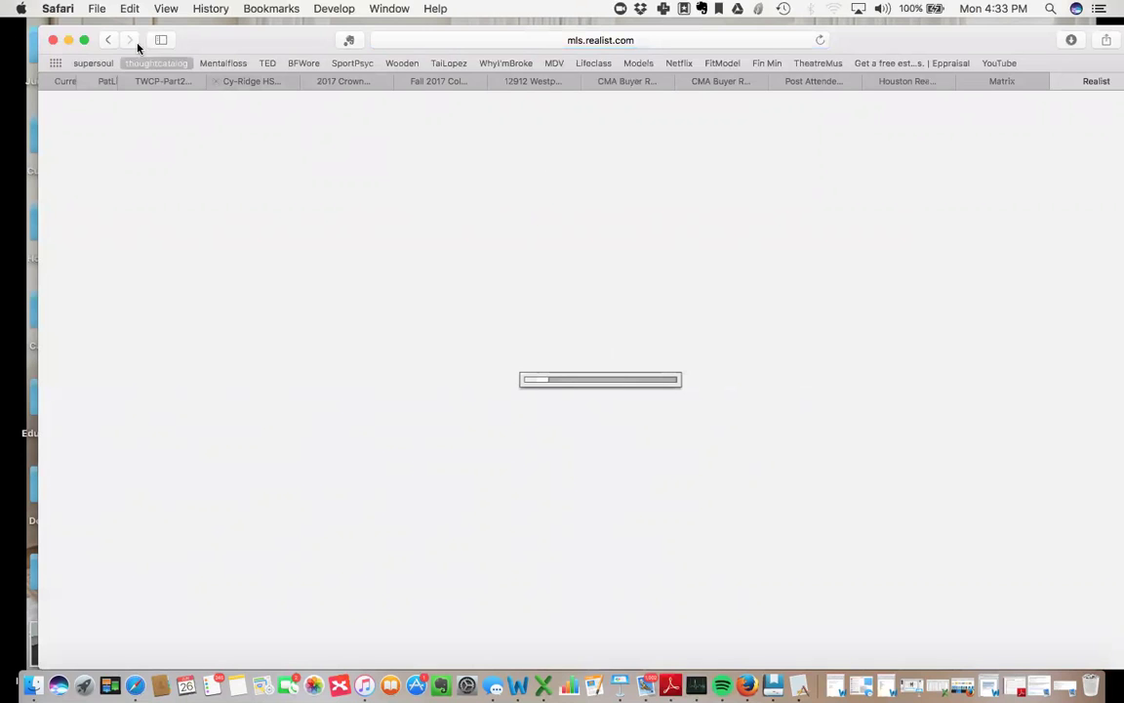
click(108, 40)
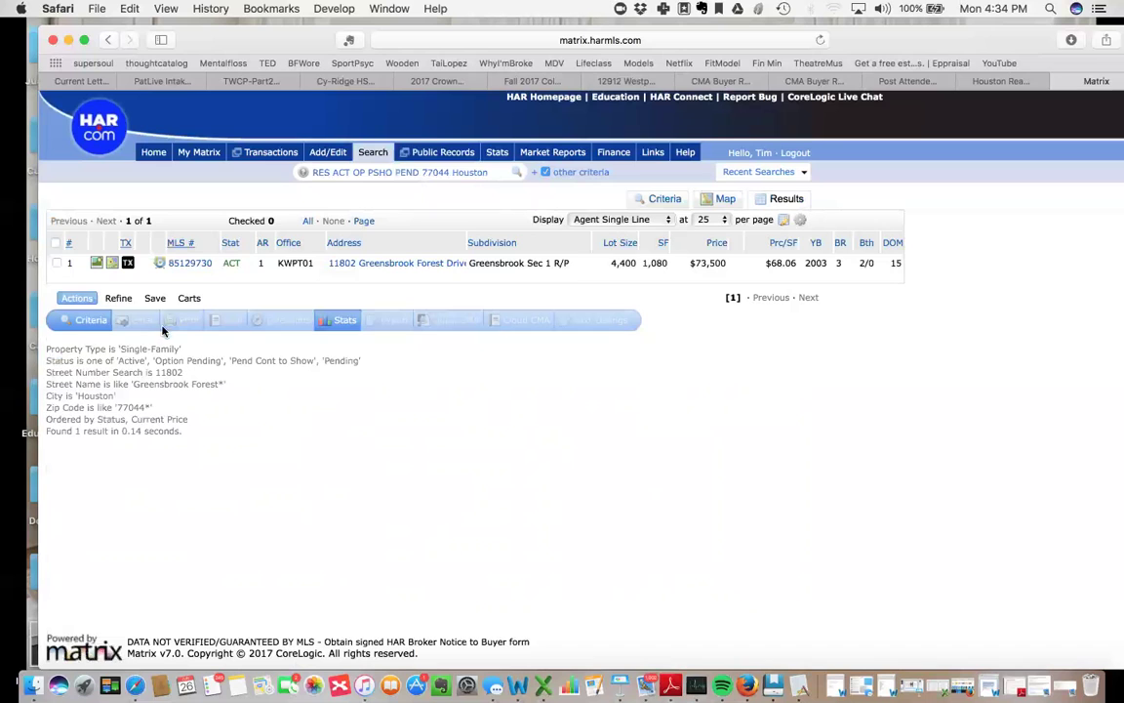
click(127, 264)
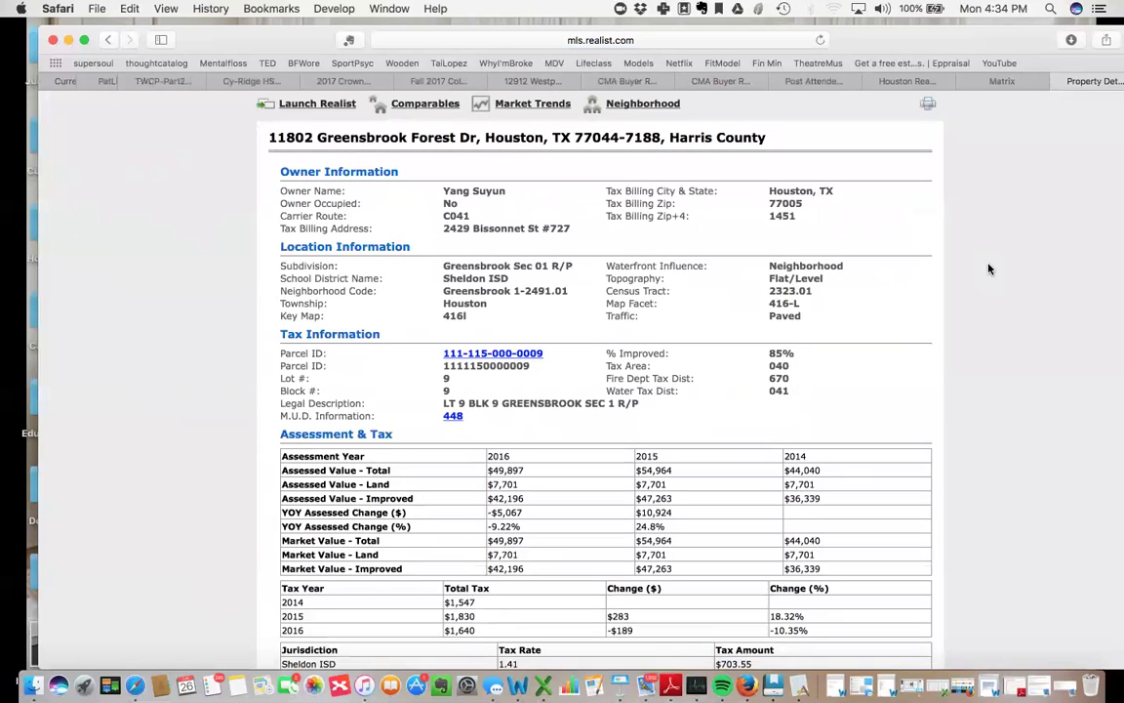
Scroll through the Realist tax tables and characteristics: 2003, 1,080 sq ft, 3 bed, 2 bath.
scroll(989, 268, down, 1)
scroll(989, 268, down, 2)
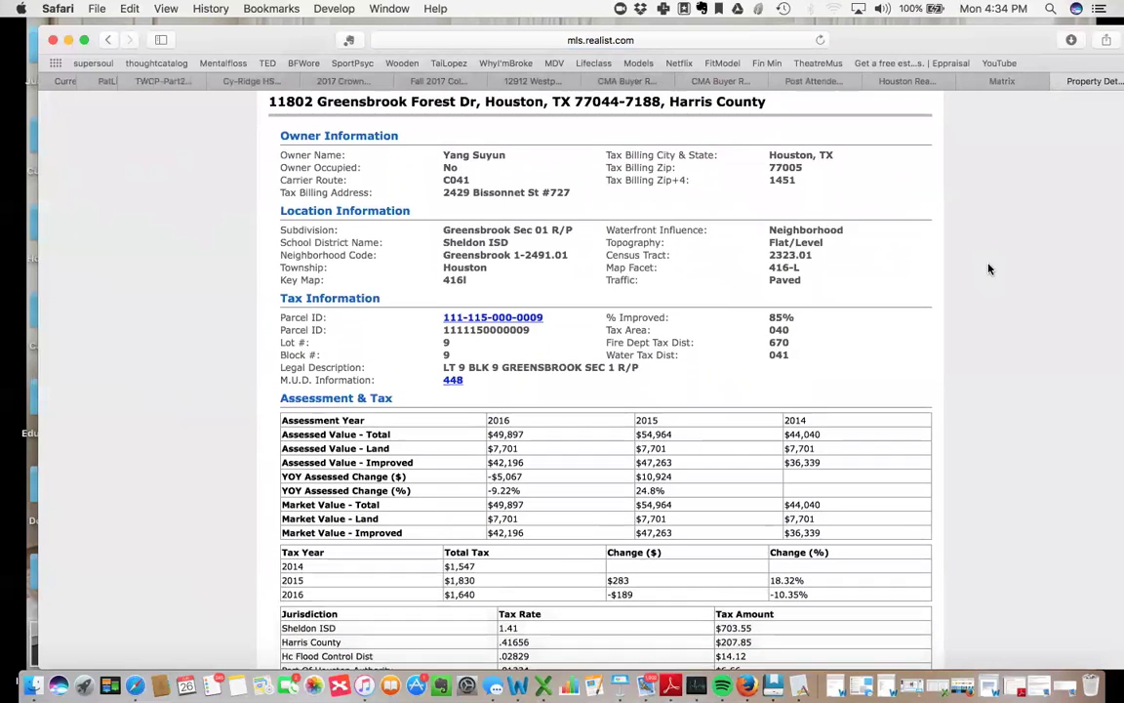
scroll(988, 269, down, 5)
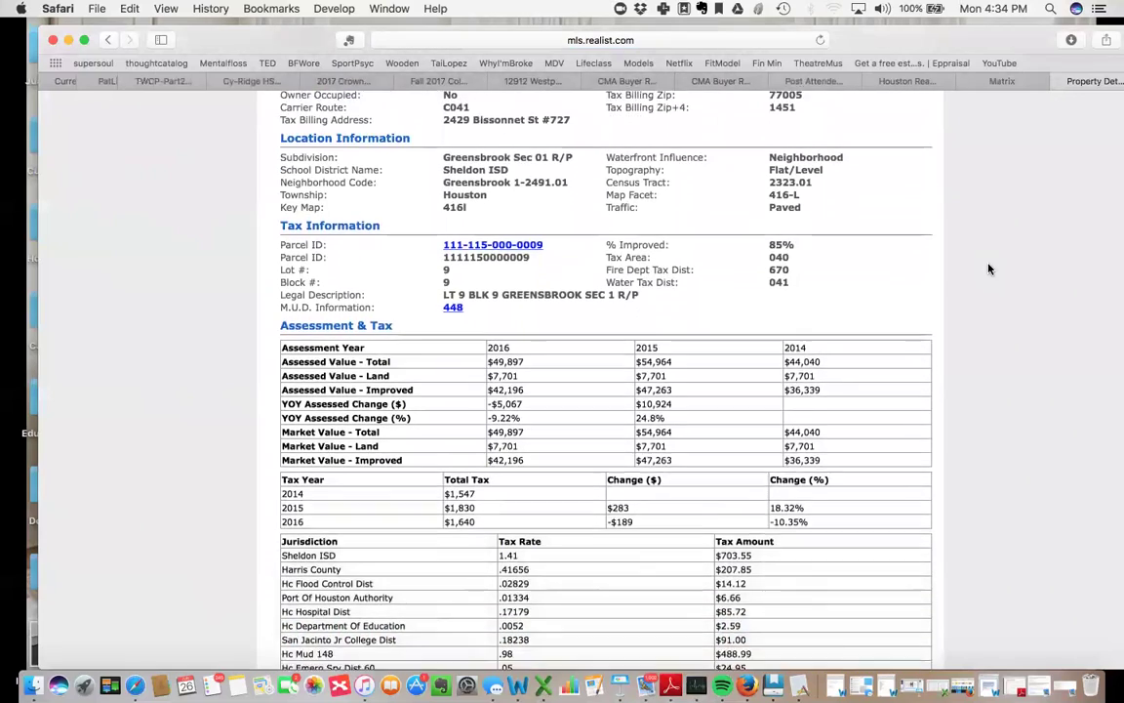
scroll(989, 268, up, 2)
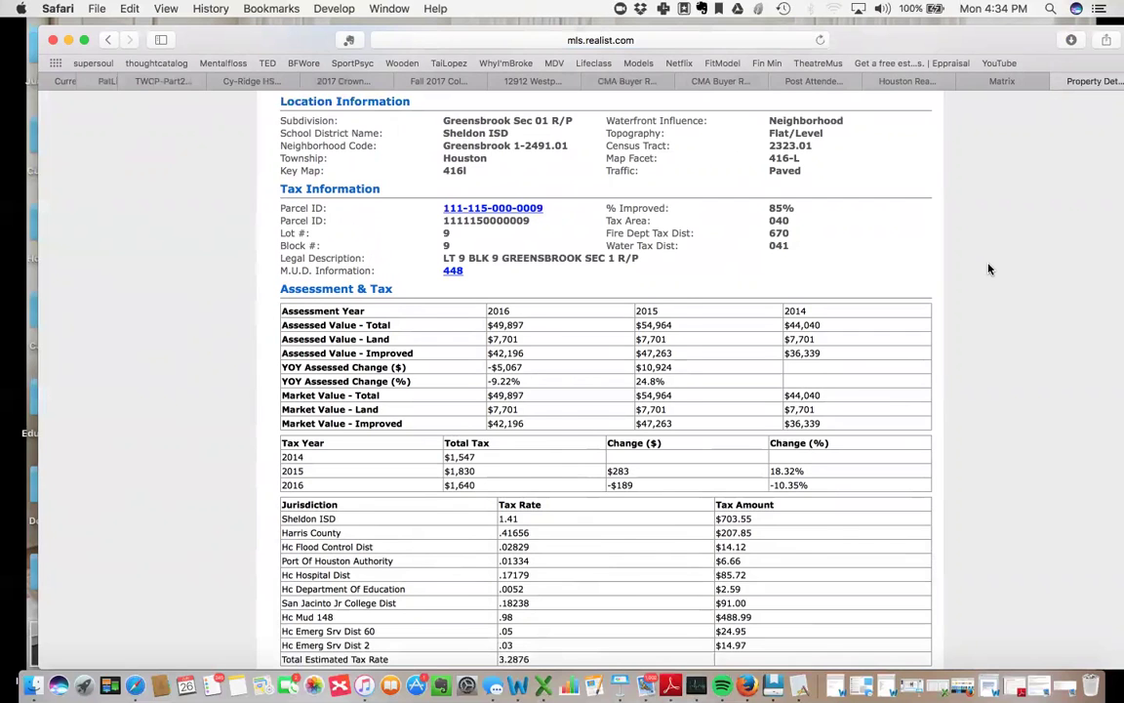
scroll(988, 268, down, 12)
scroll(989, 269, down, 1)
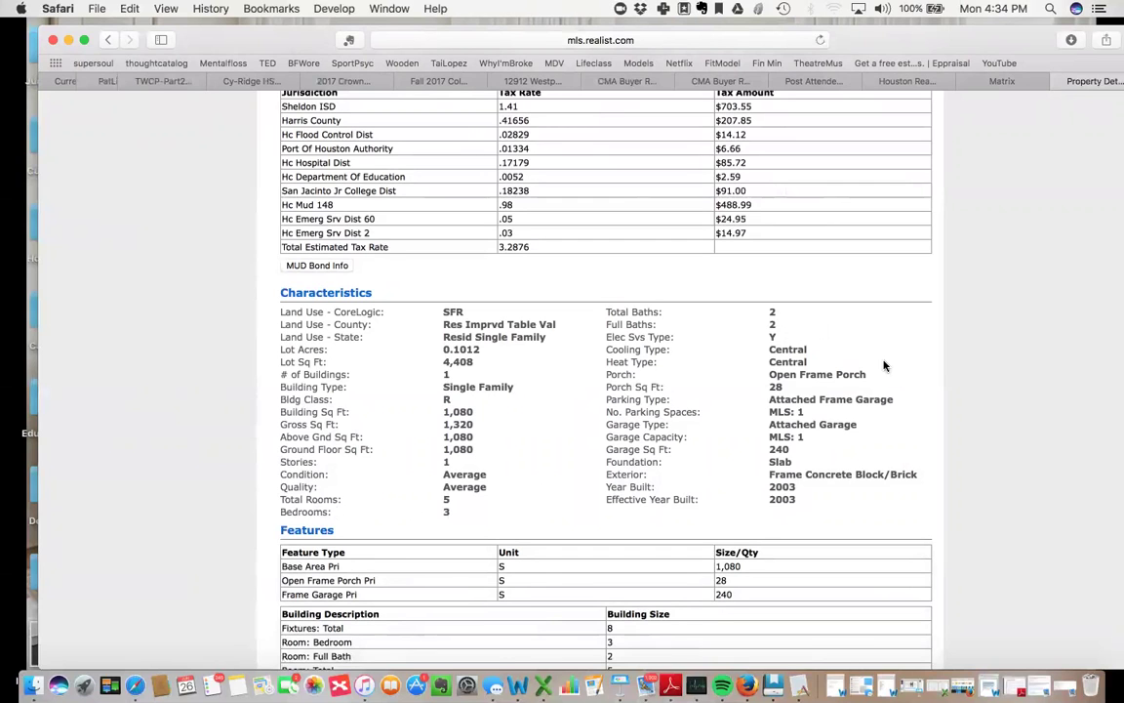
scroll(884, 365, down, 2)
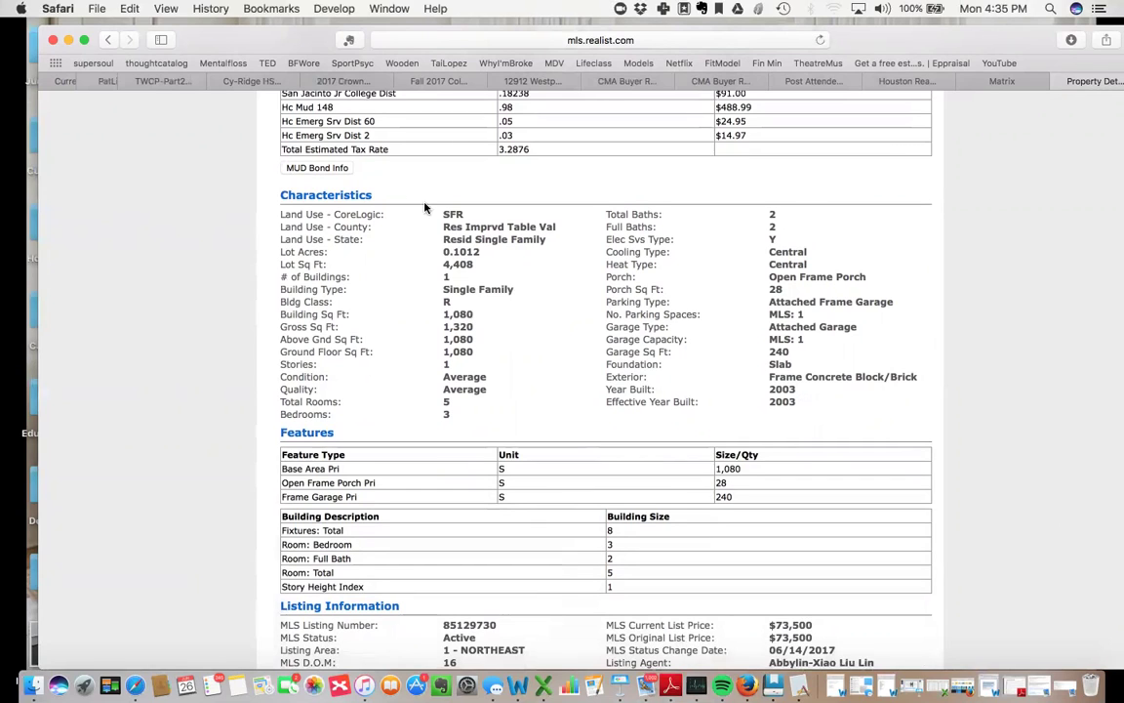
click(133, 44)
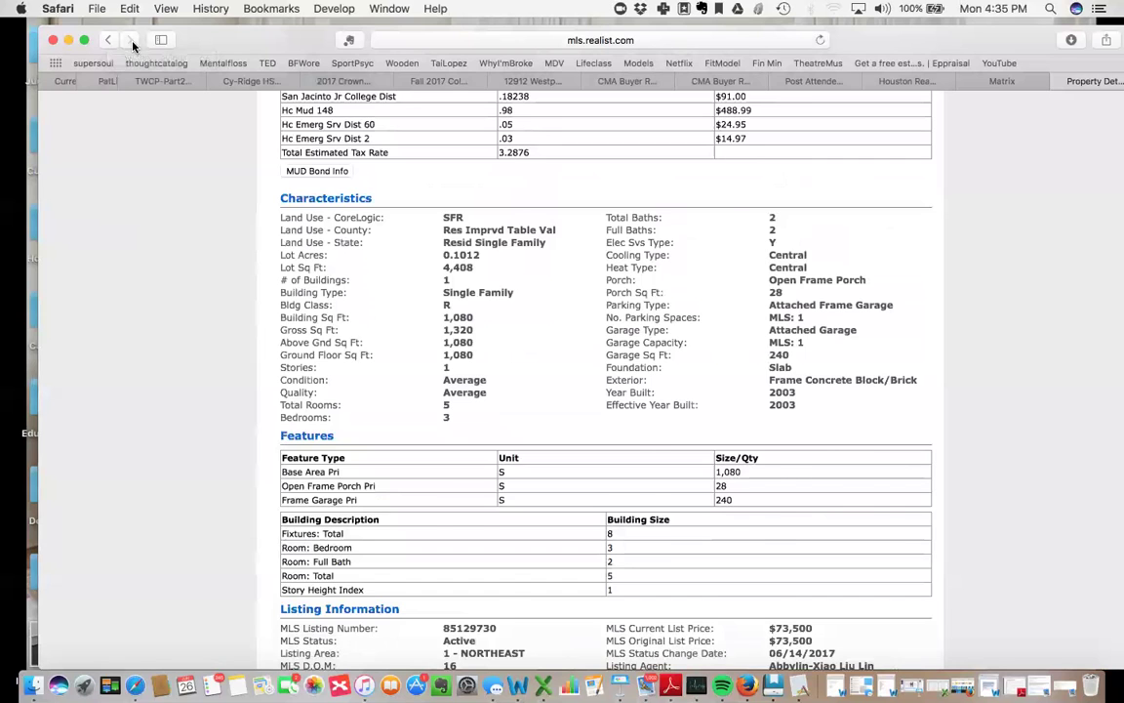
Copy the subdivision name 'Greensbrook', then scroll down to the sales and mortgage history.
scroll(447, 276, up, 4)
scroll(481, 264, up, 3)
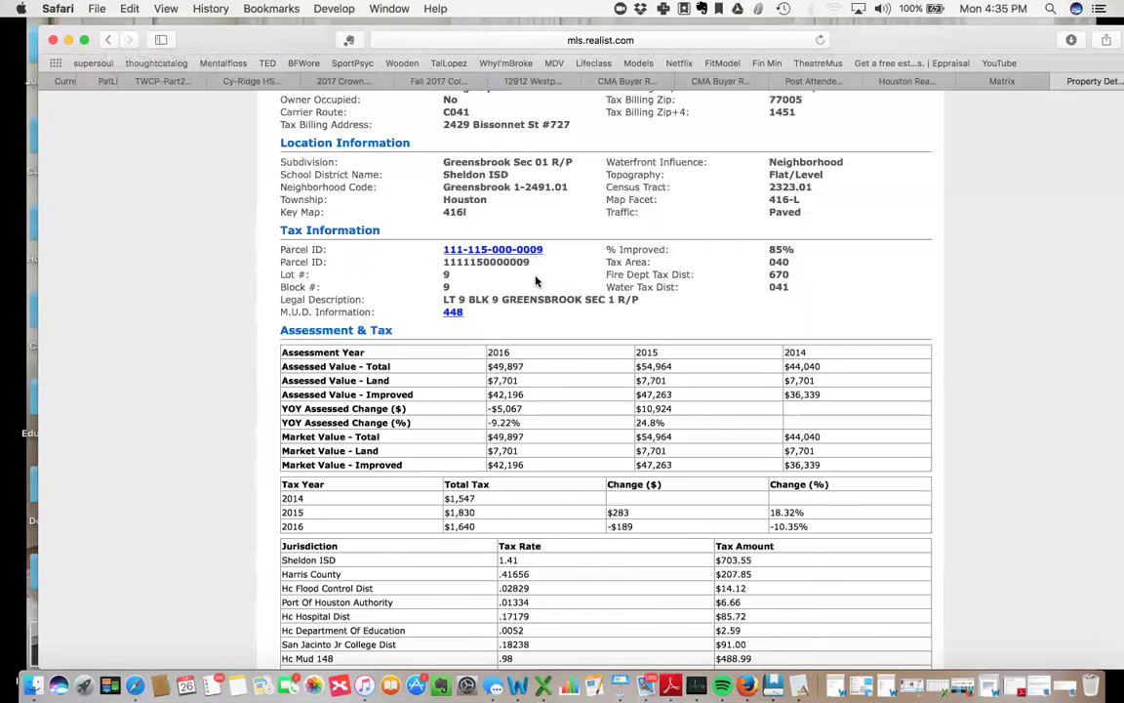
scroll(534, 283, up, 2)
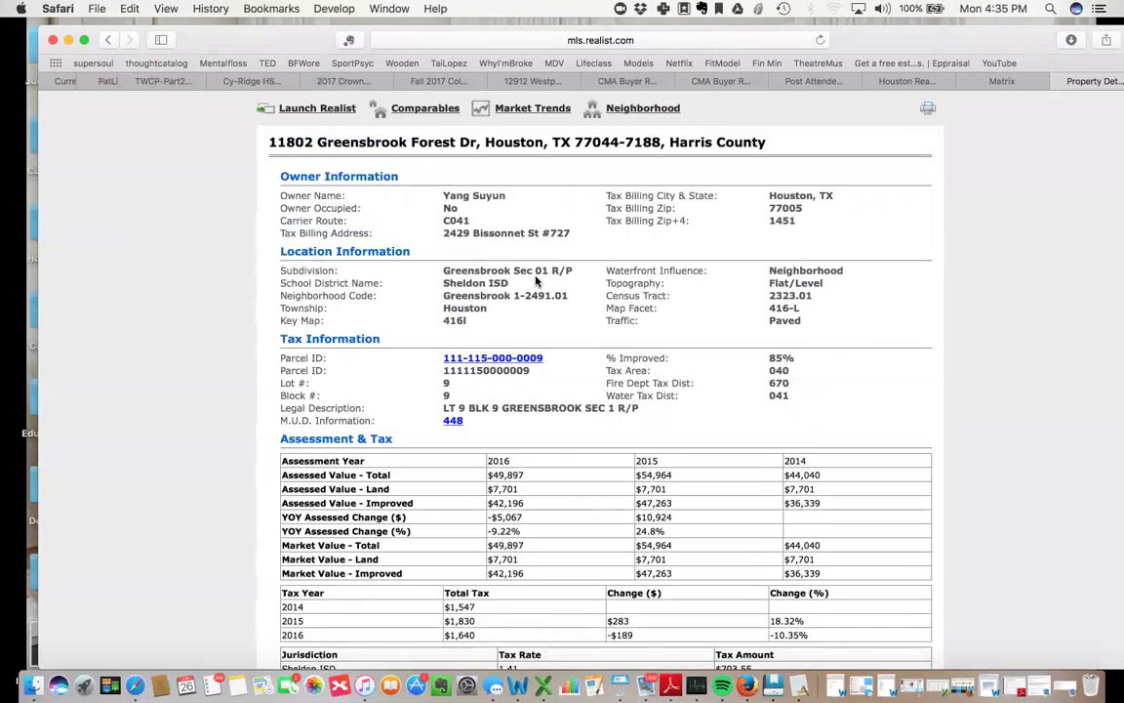
drag(514, 270, 459, 269)
click(509, 268)
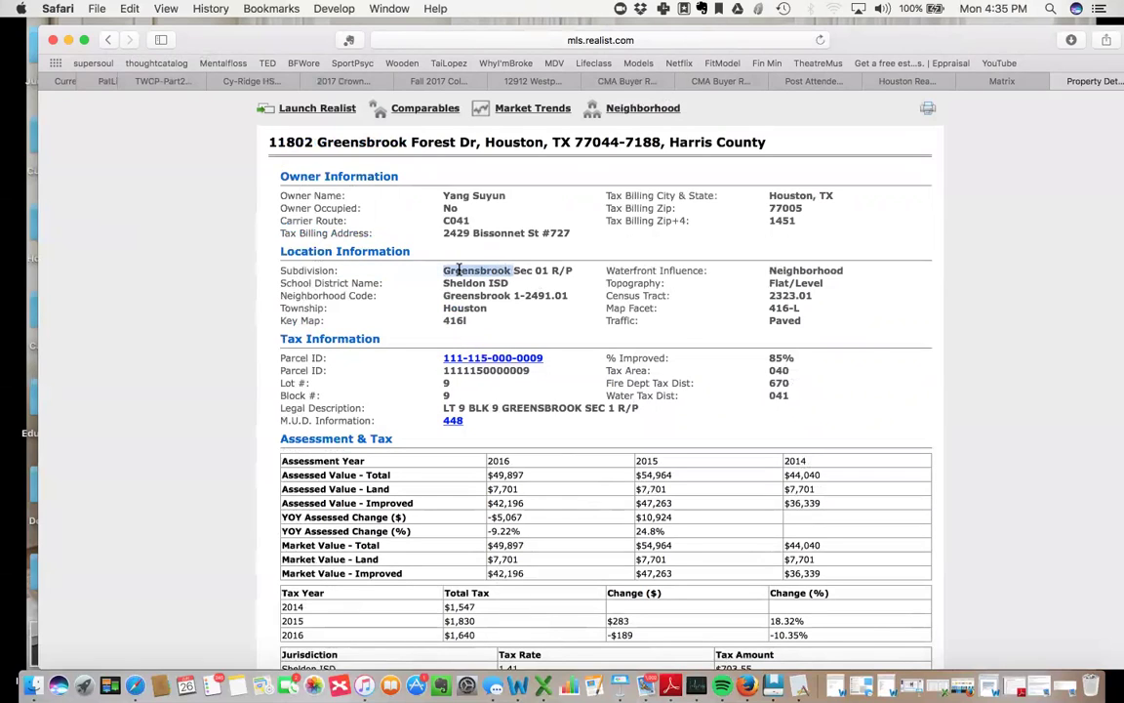
key(super+c)
click(217, 207)
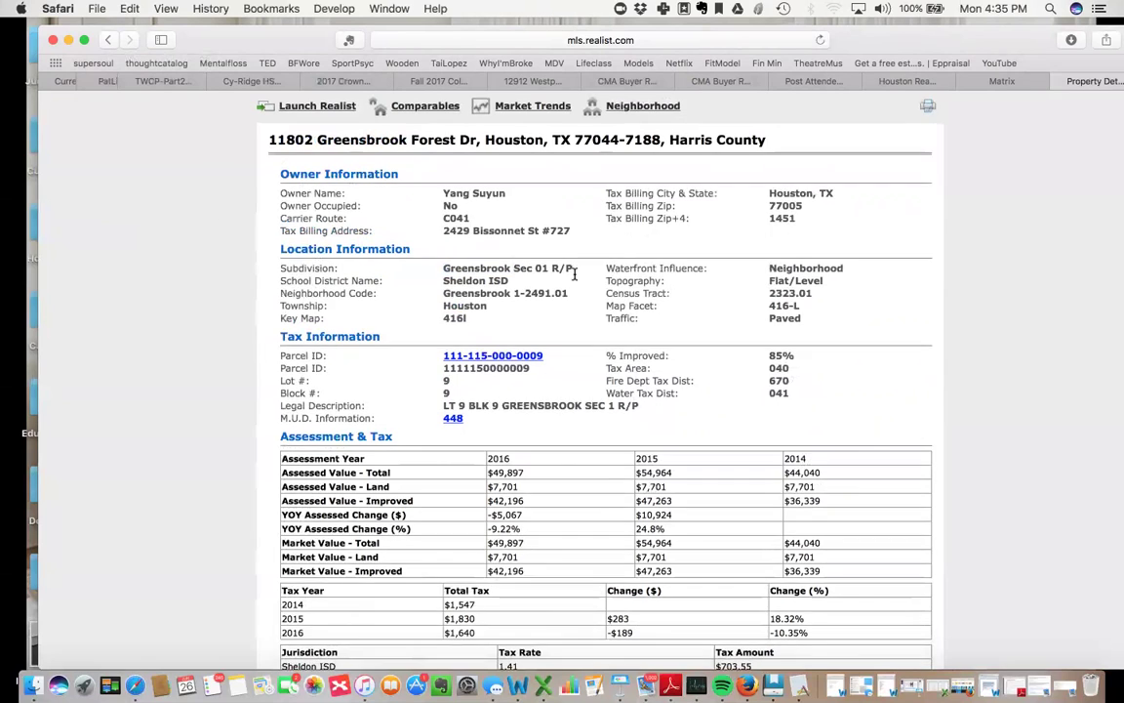
scroll(613, 309, down, 15)
scroll(613, 308, down, 5)
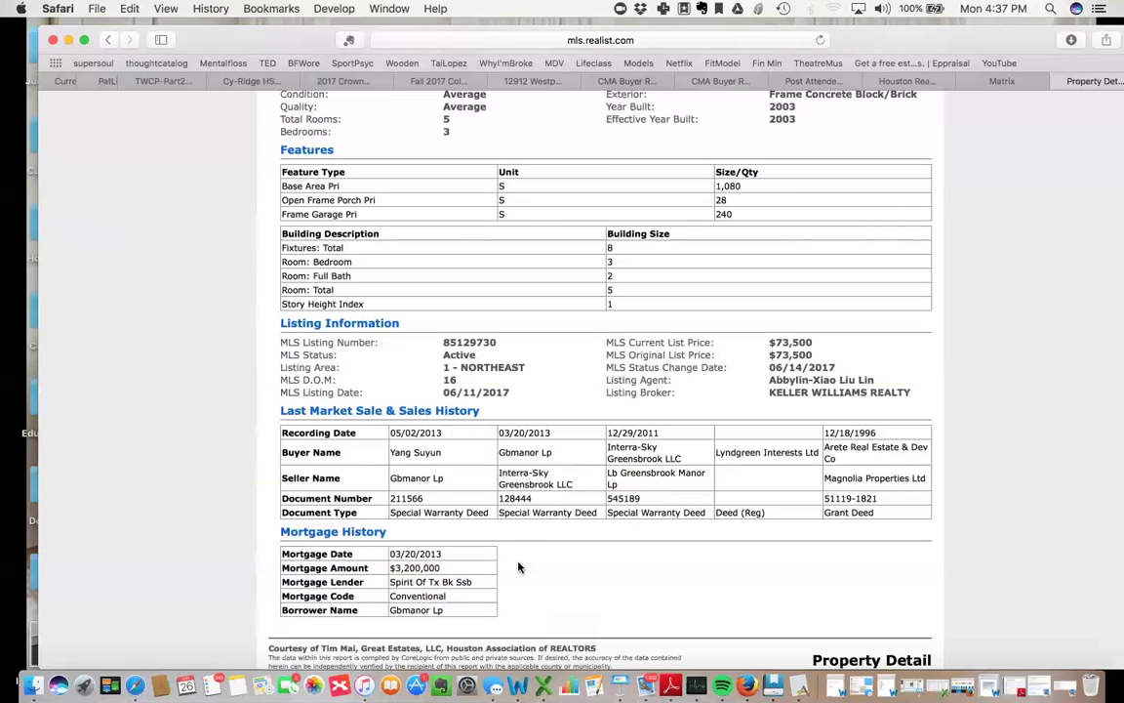
Close the Realist Property Detail tab and reopen the Matrix criteria form showing 1 match.
scroll(518, 567, up, 10)
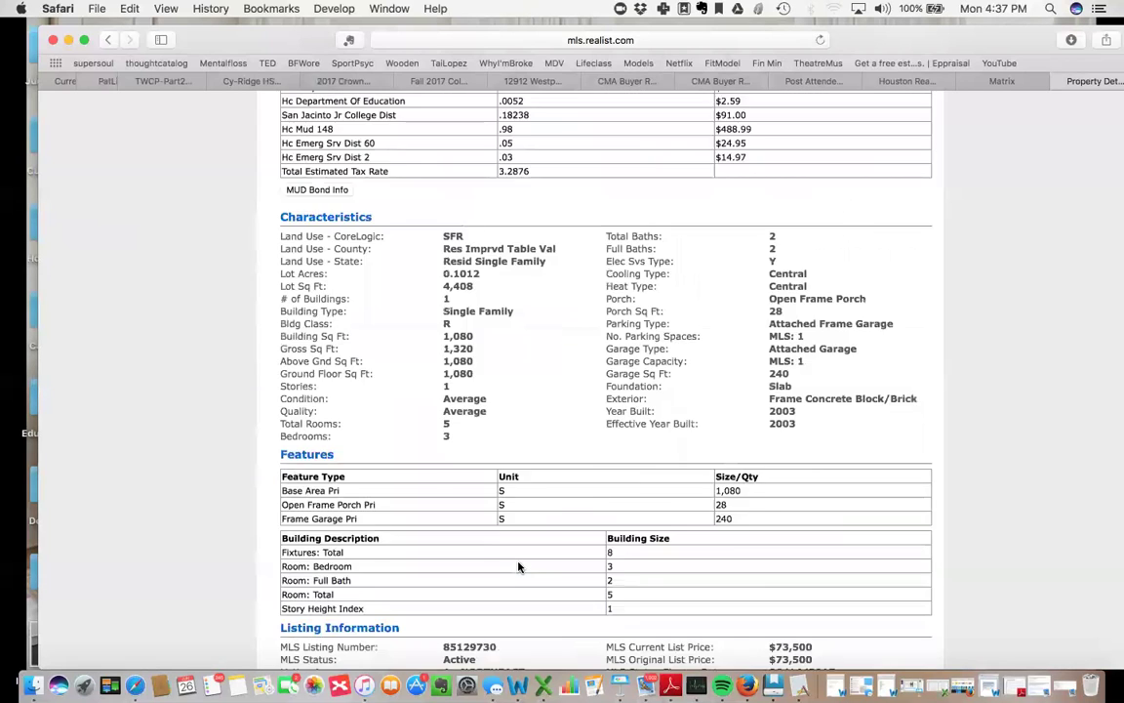
scroll(518, 567, up, 3)
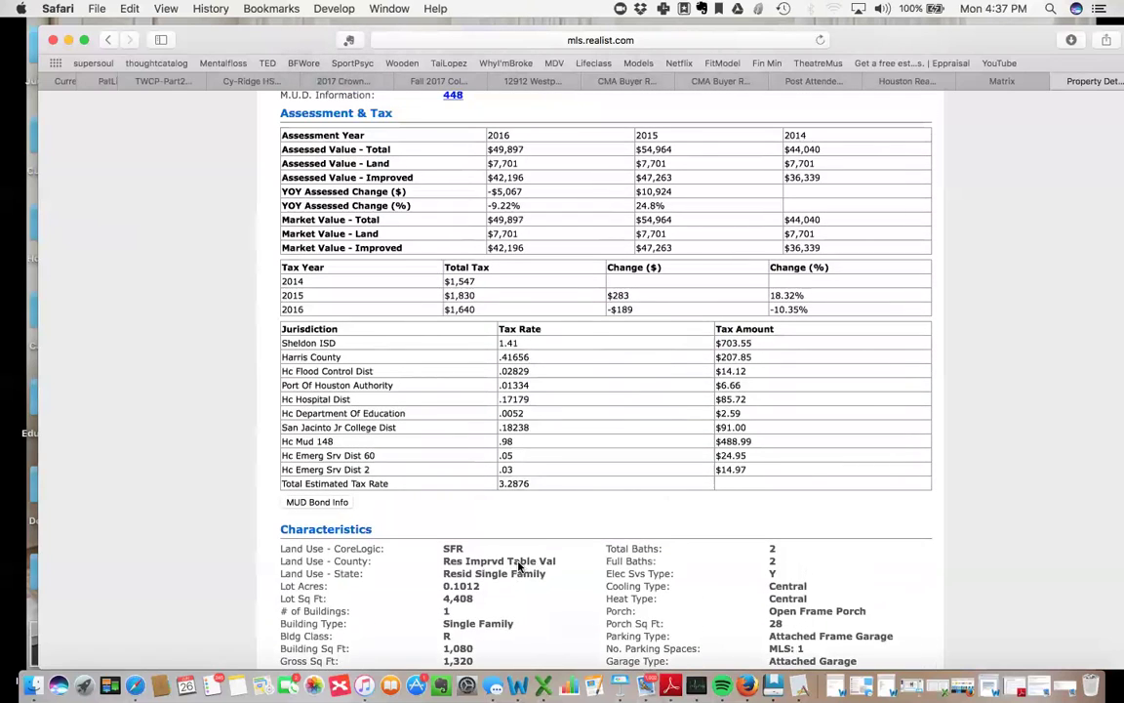
scroll(518, 567, up, 3)
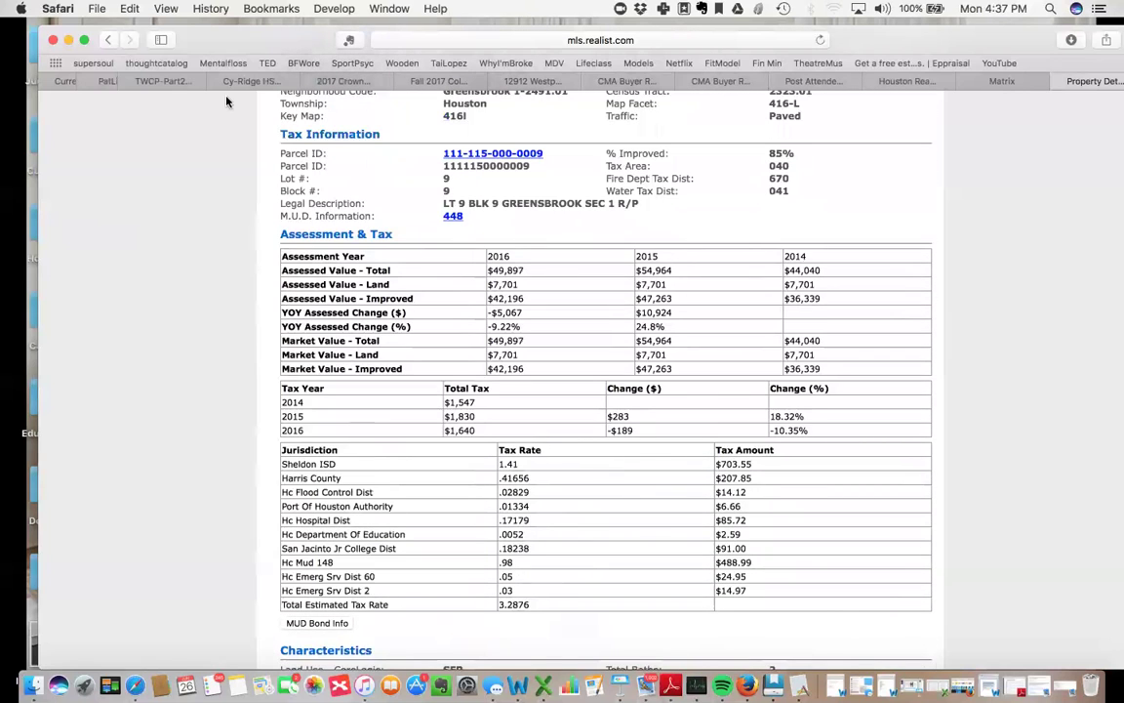
scroll(213, 107, up, 1)
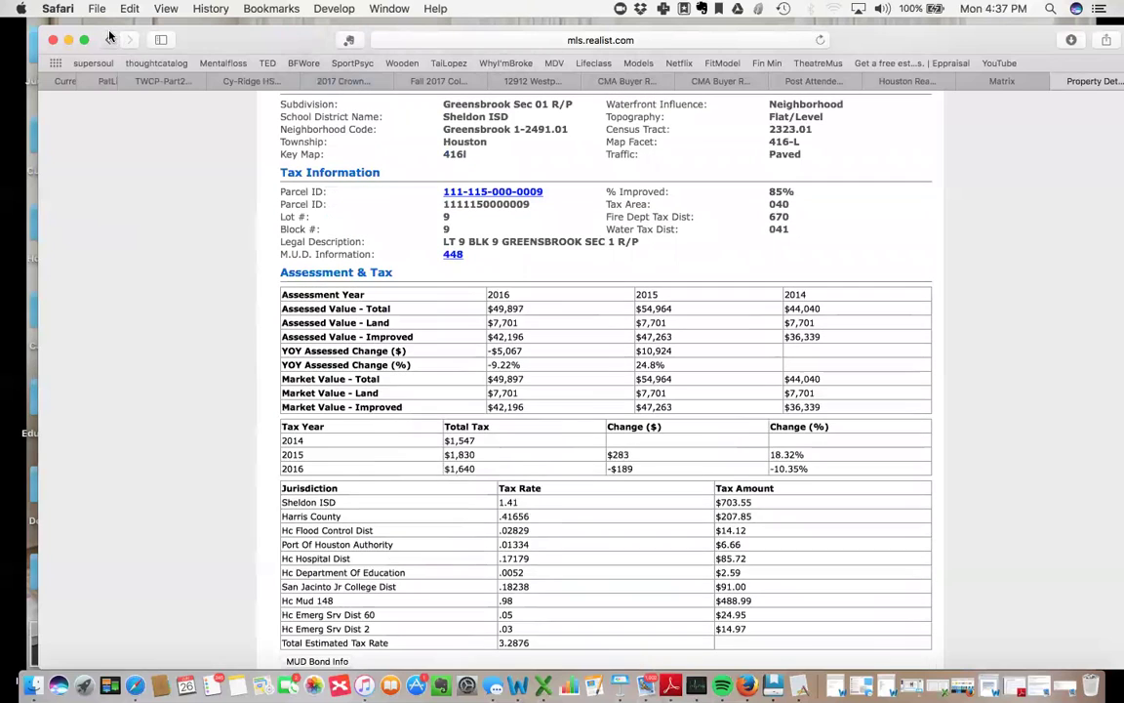
key(super+w)
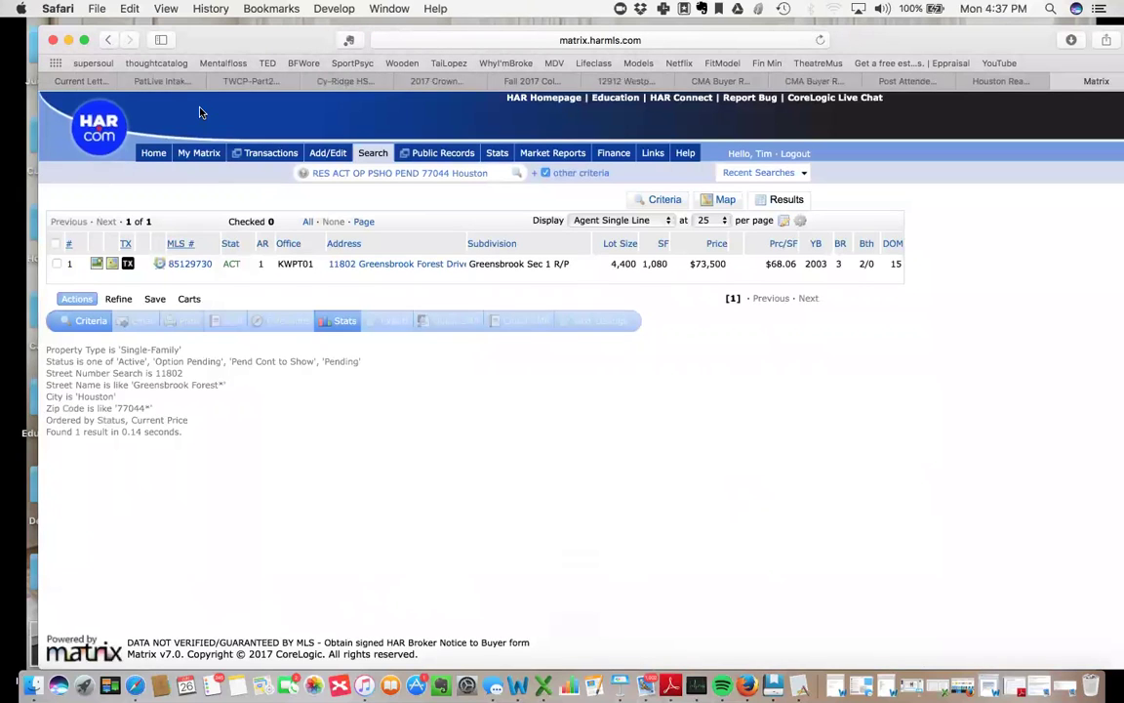
click(667, 199)
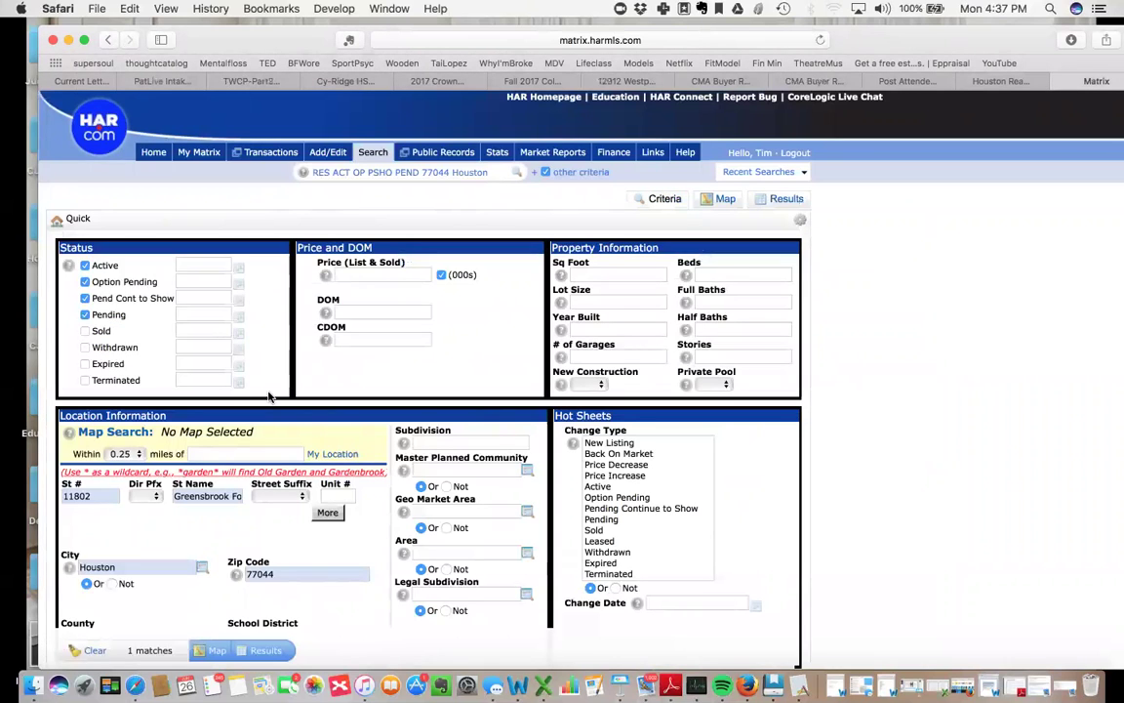
click(85, 331)
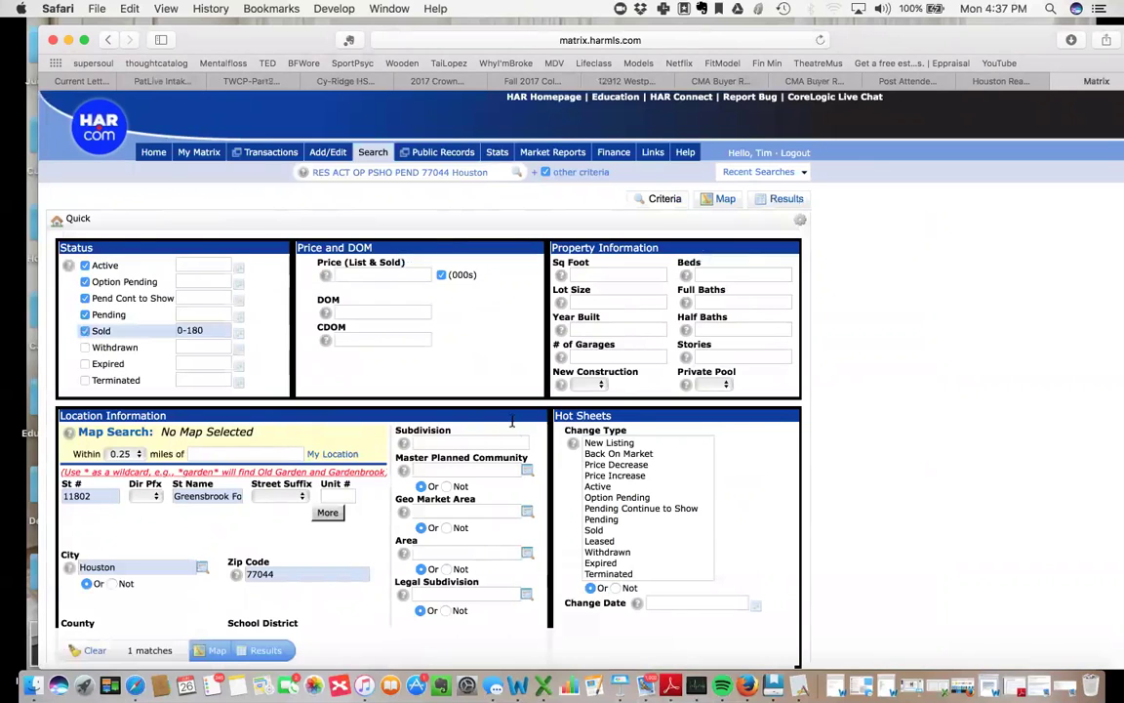
click(625, 274)
click(102, 495)
drag(102, 496, 60, 496)
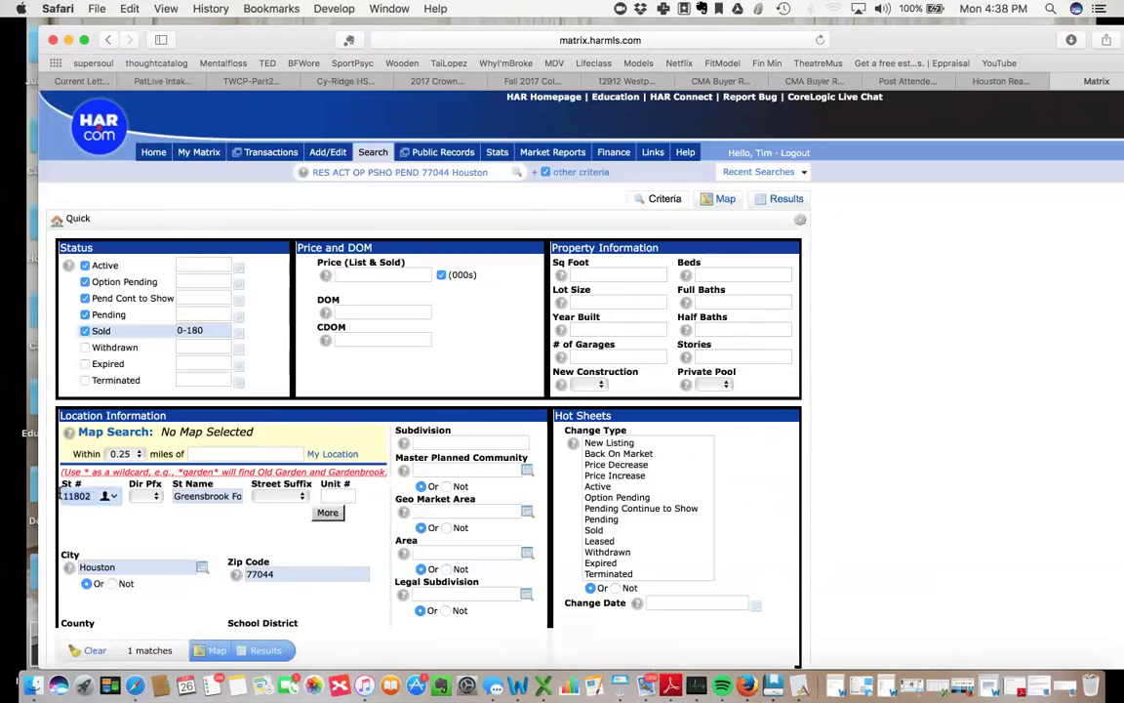
key(BackSpace)
Clear the street name, Houston city and 77044 zip code criteria.
click(199, 496)
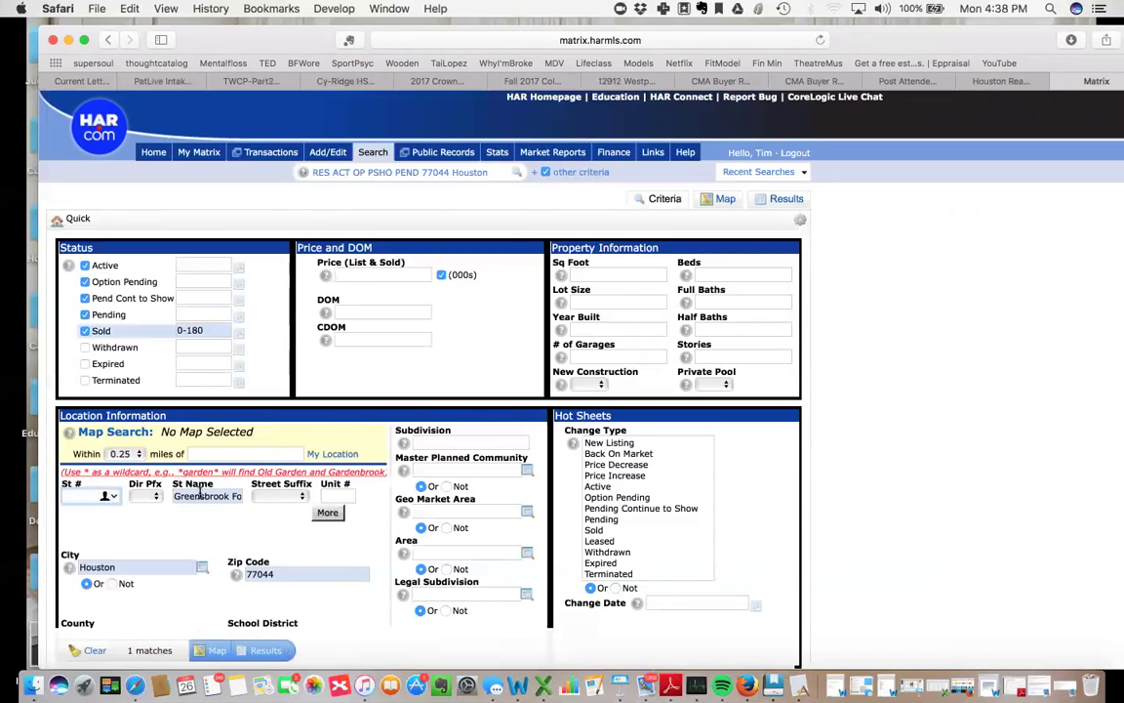
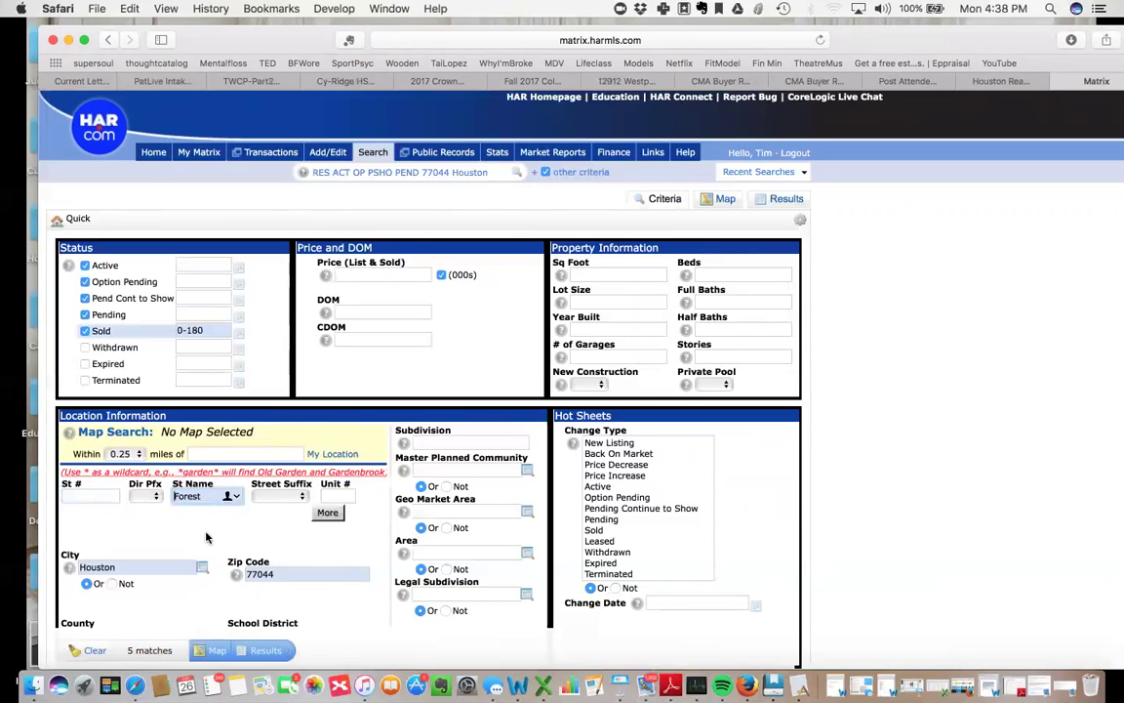
drag(168, 567, 78, 567)
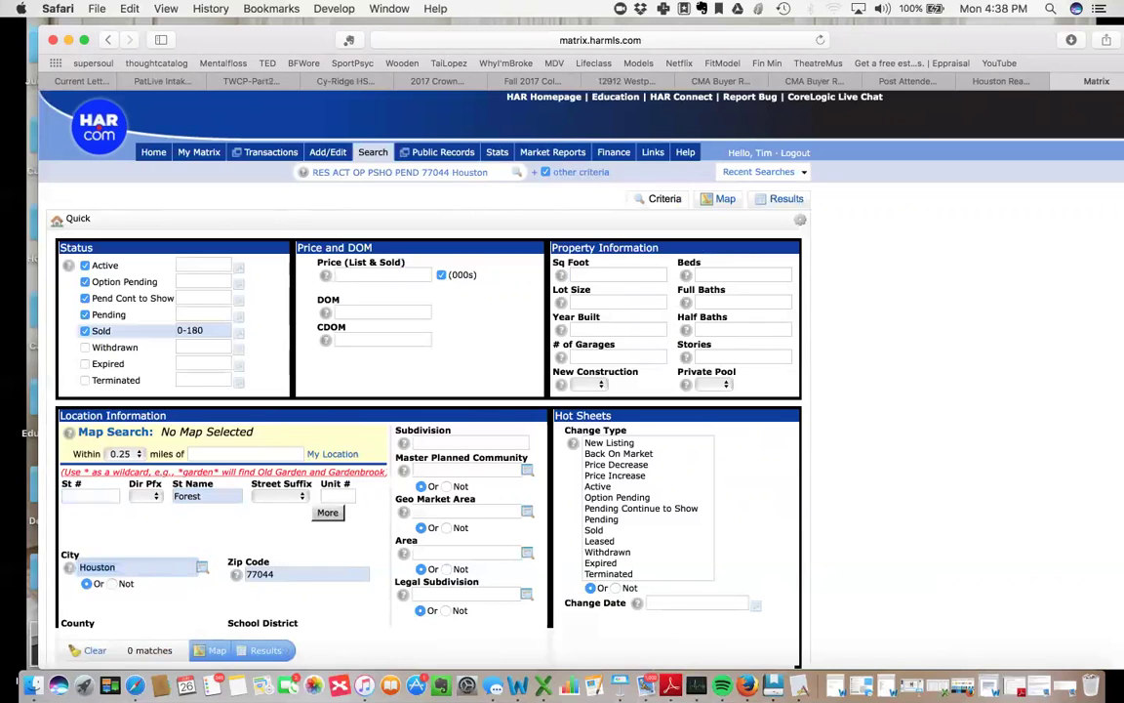
key(BackSpace)
double_click(187, 495)
key(BackSpace)
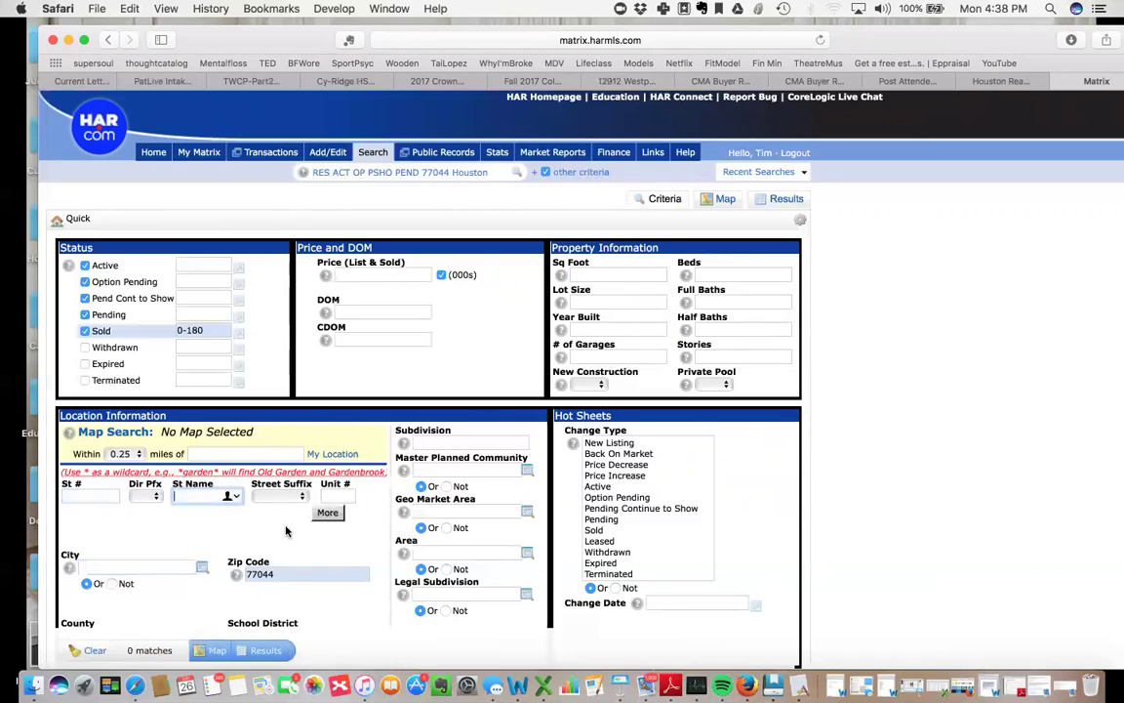
click(284, 573)
double_click(284, 574)
key(BackSpace)
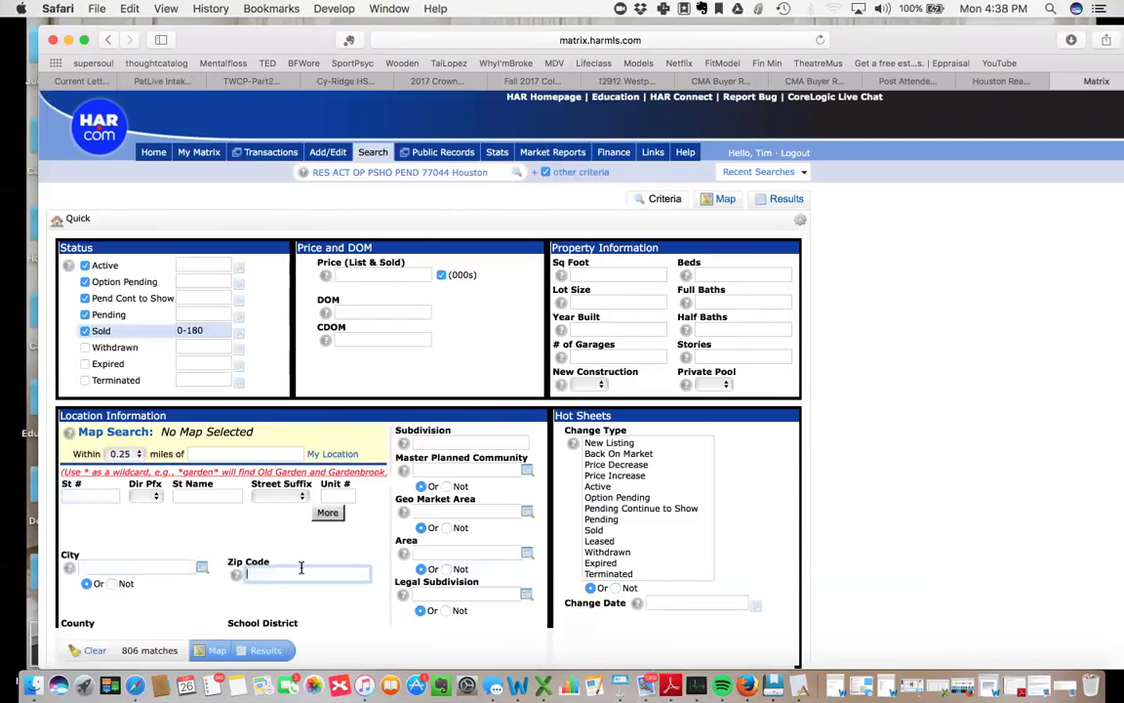
Enter Greensbrook as the subdivision and 980-1180 as the square footage range.
click(456, 441)
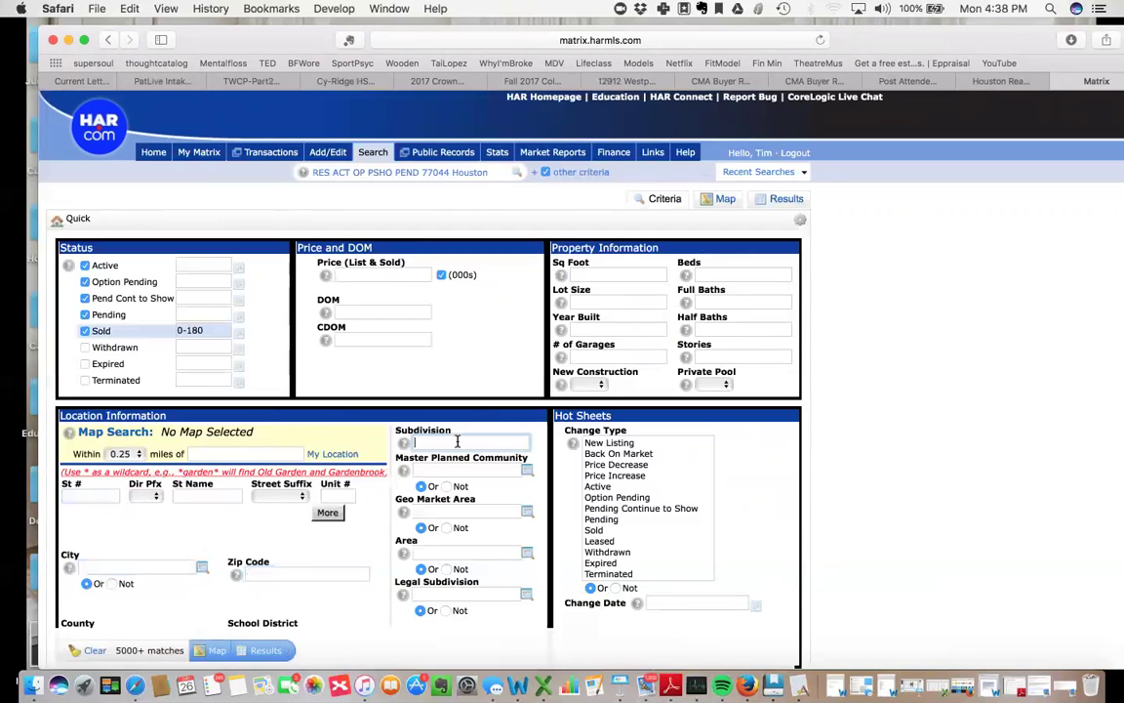
text(Greensbrook)
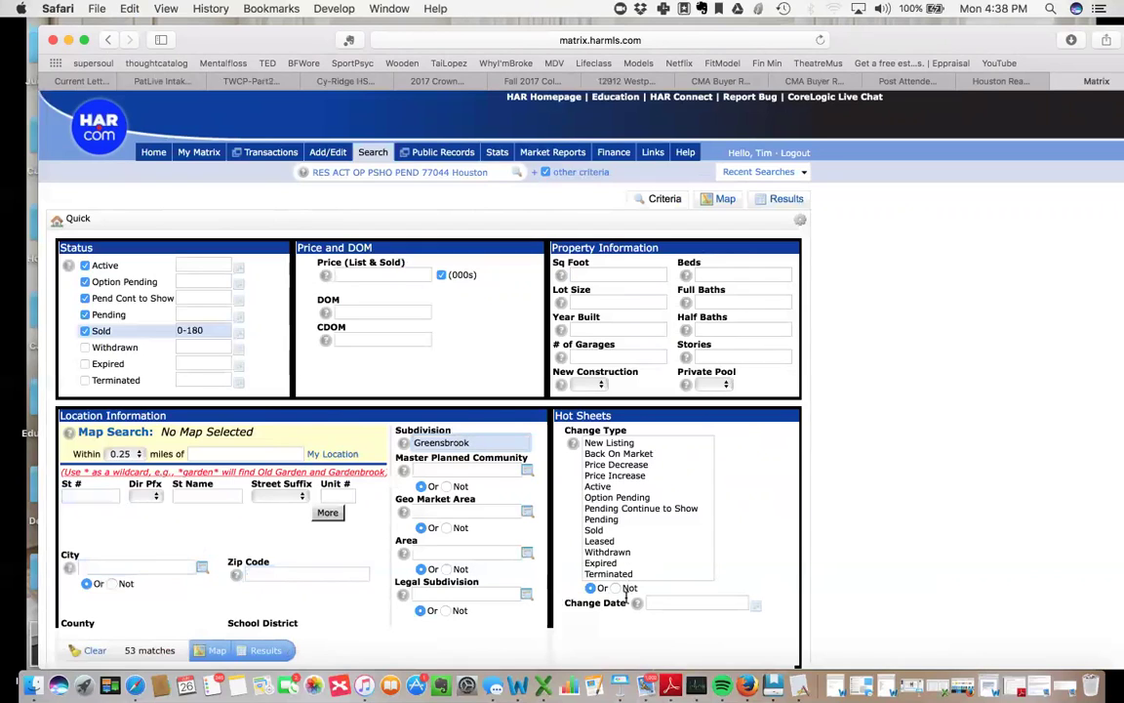
click(602, 273)
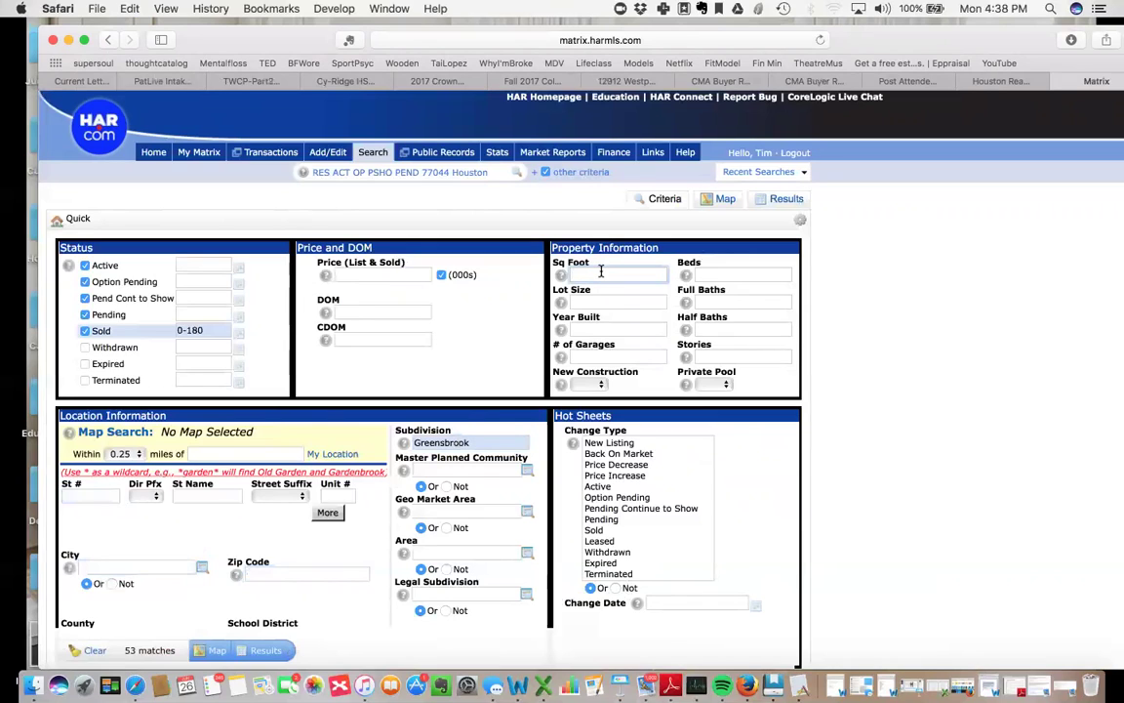
text(1080)
key(BackSpace)
key(BackSpace)
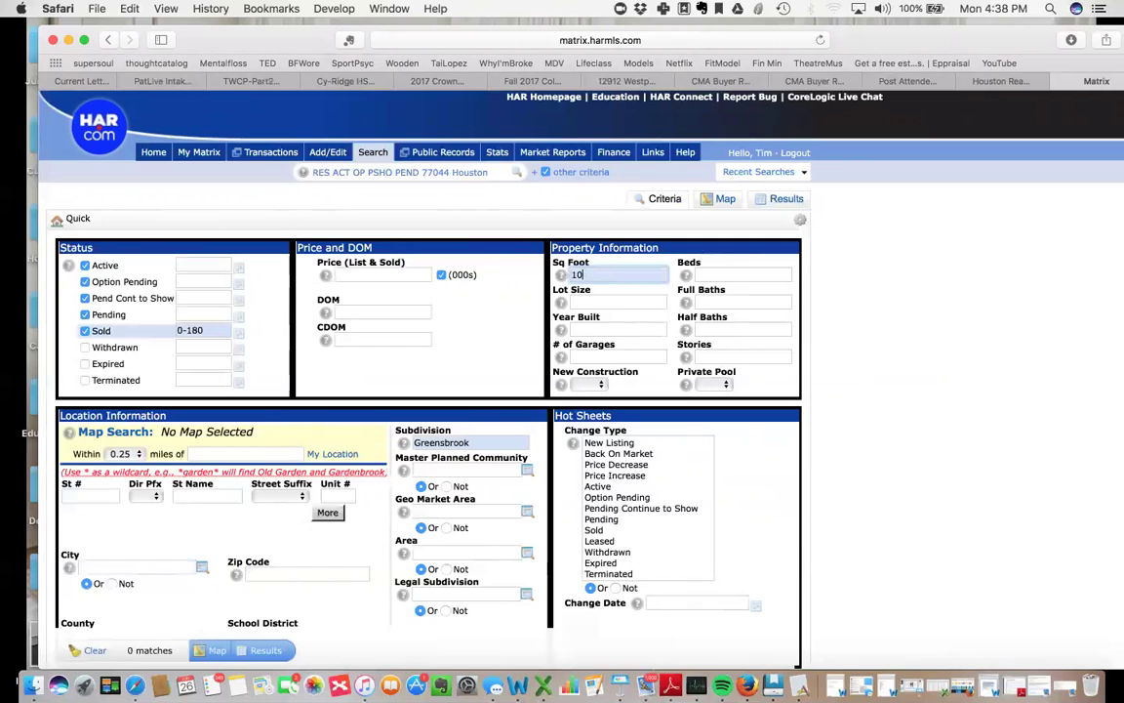
key(BackSpace)
key(BackSpace)
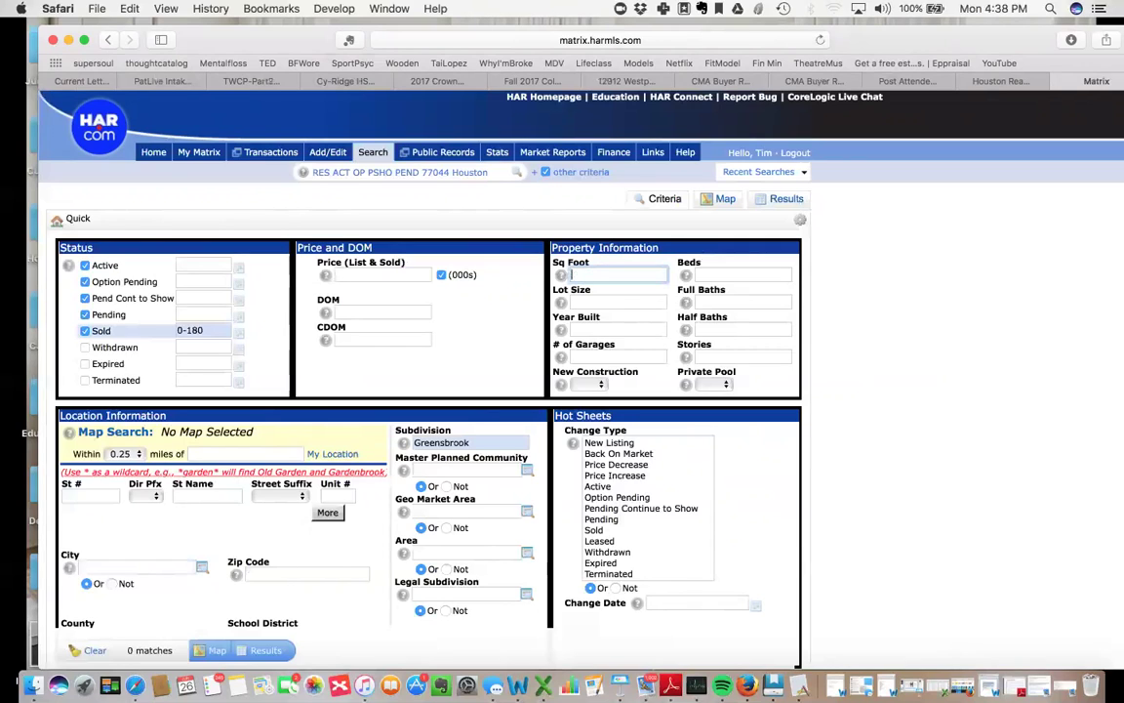
text(980-)
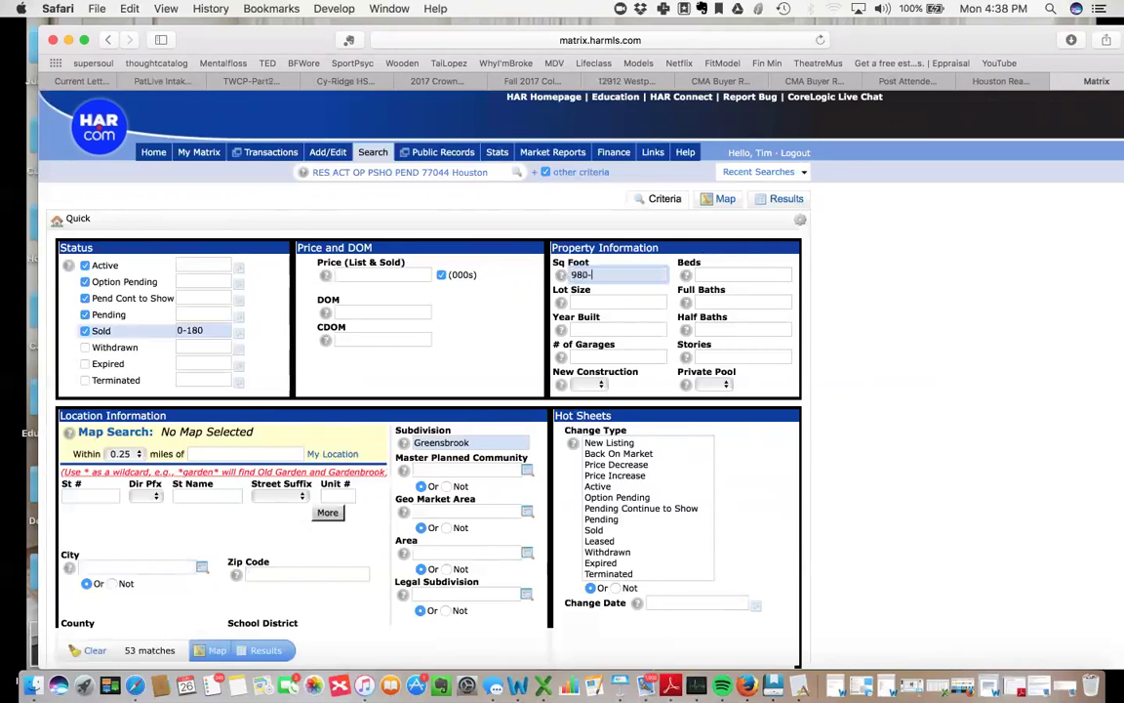
text(1180)
key(Tab)
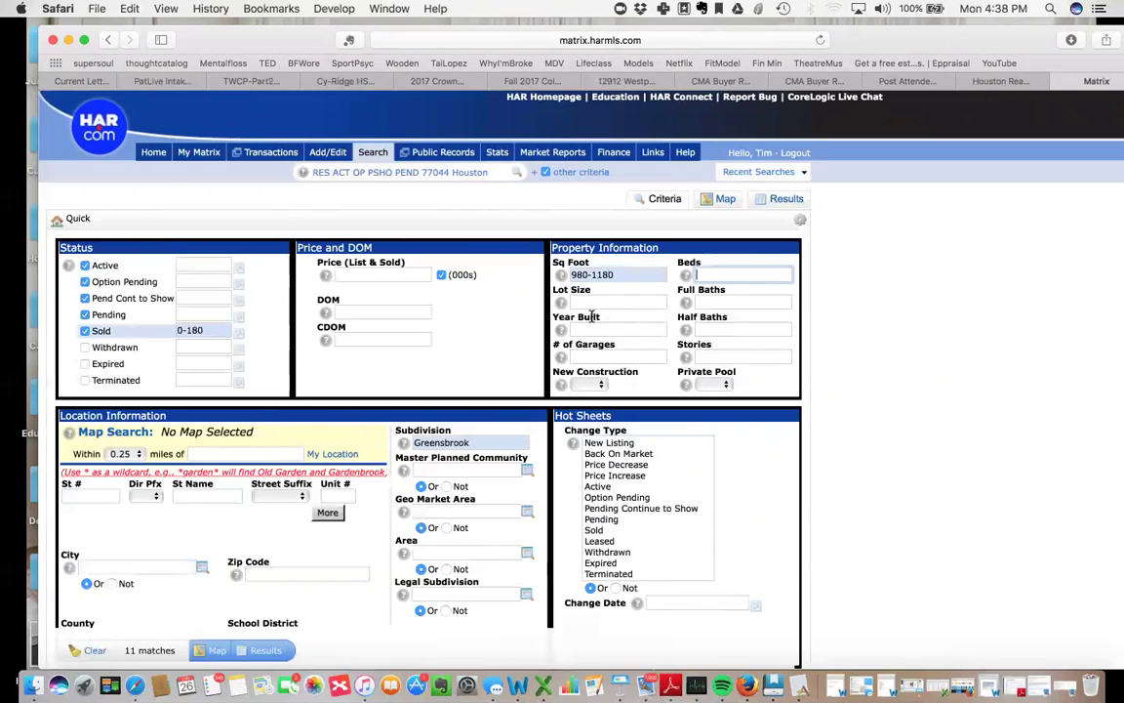
scroll(983, 298, down, 2)
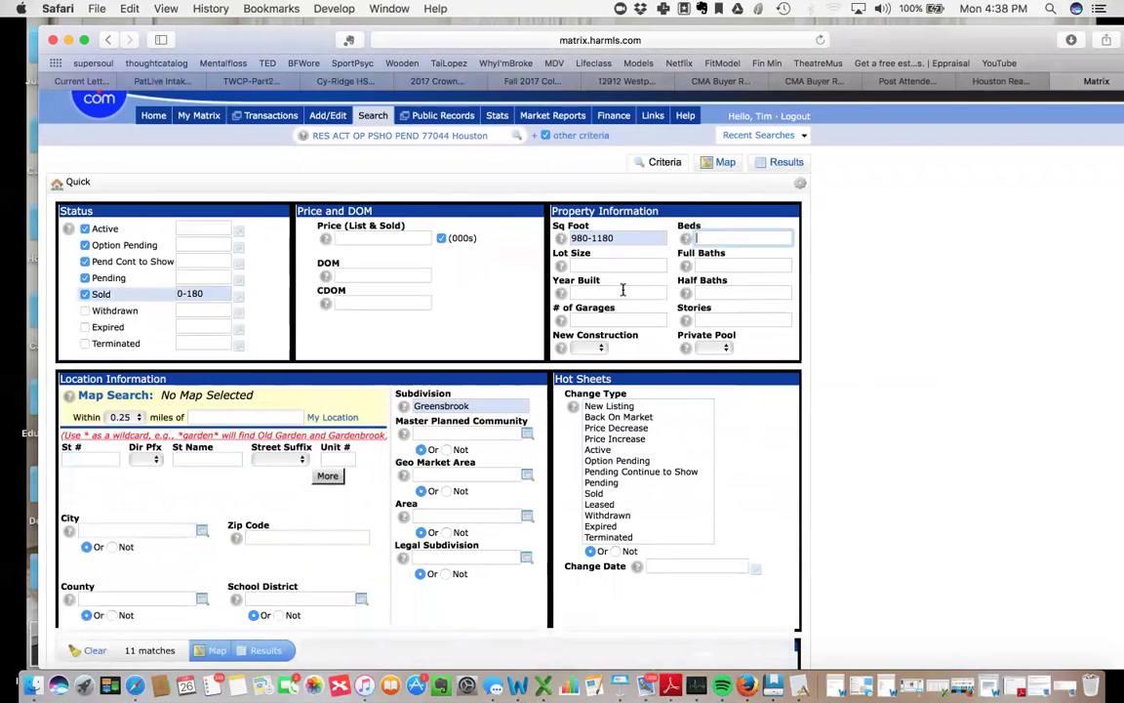
Set the Year Built criterion to 1993-2013.
click(623, 291)
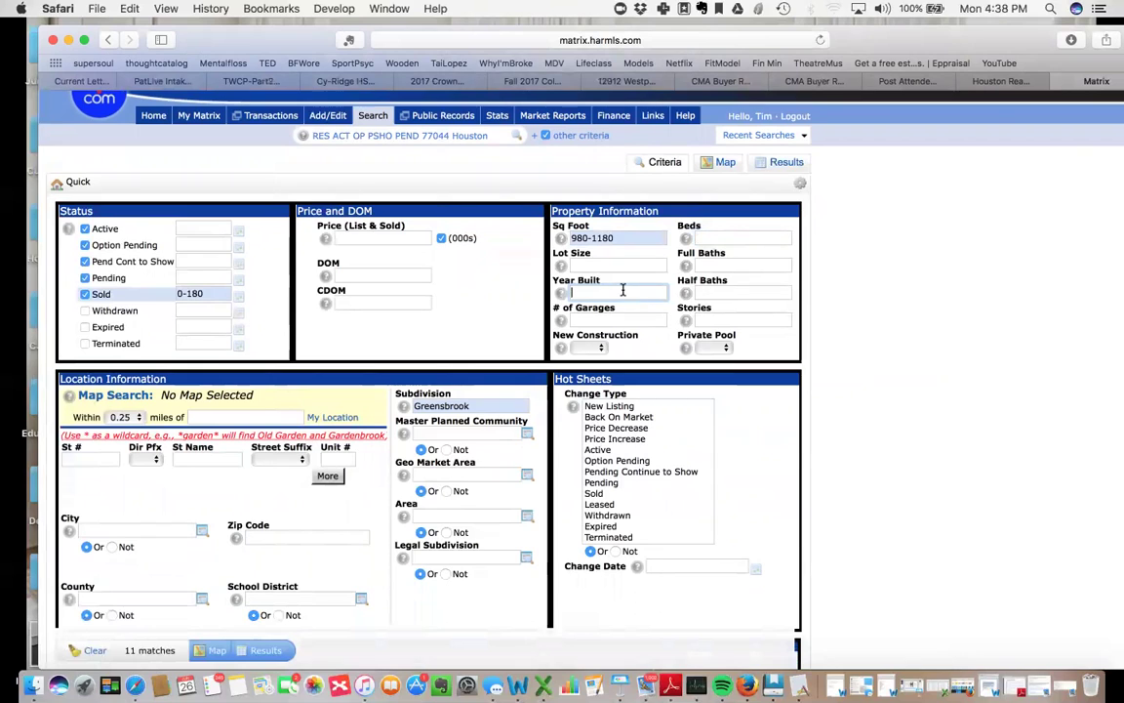
text(1993-)
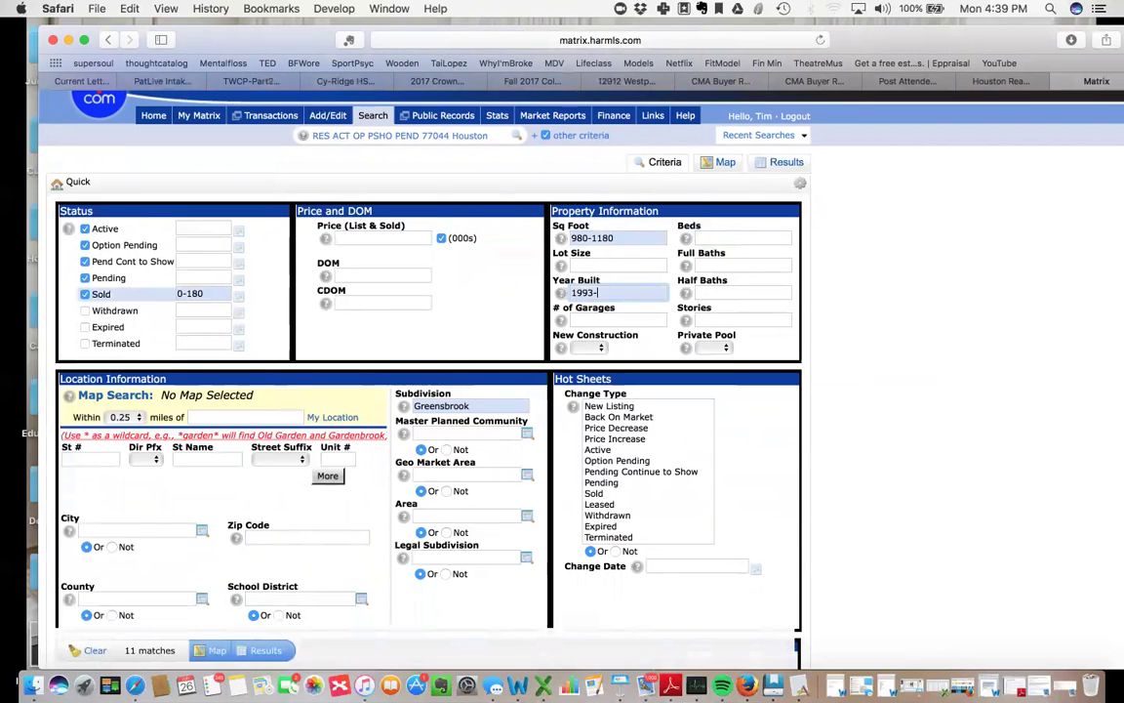
text(2013)
click(733, 292)
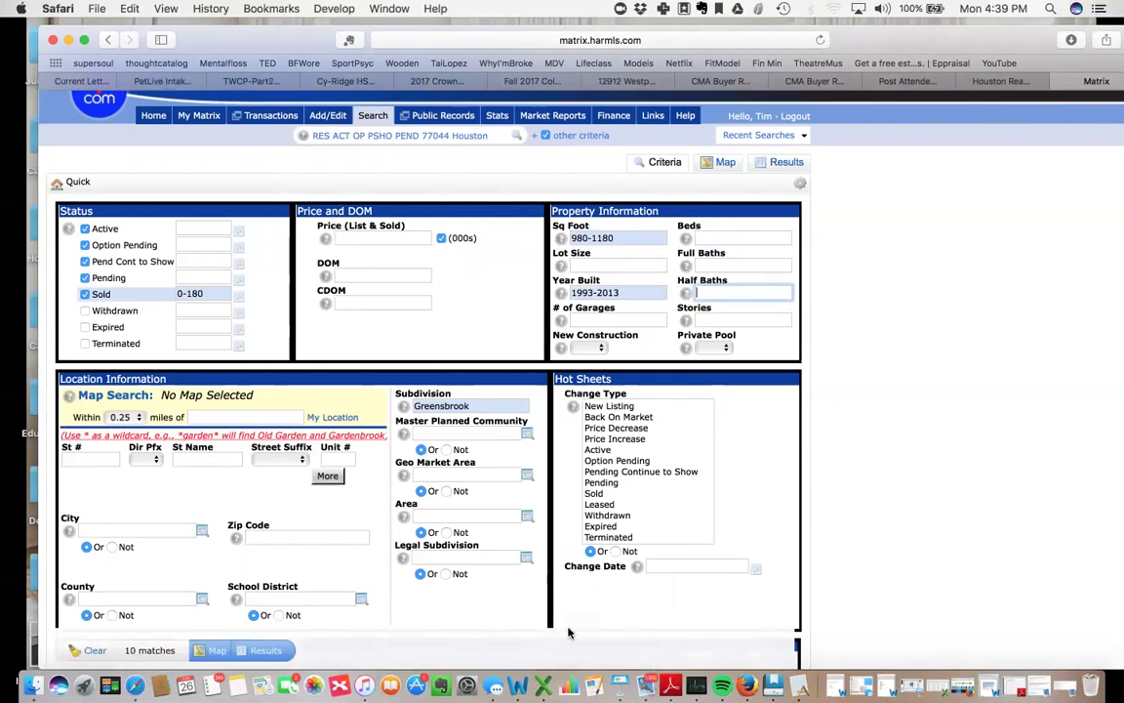
scroll(905, 484, down, 1)
scroll(905, 485, down, 2)
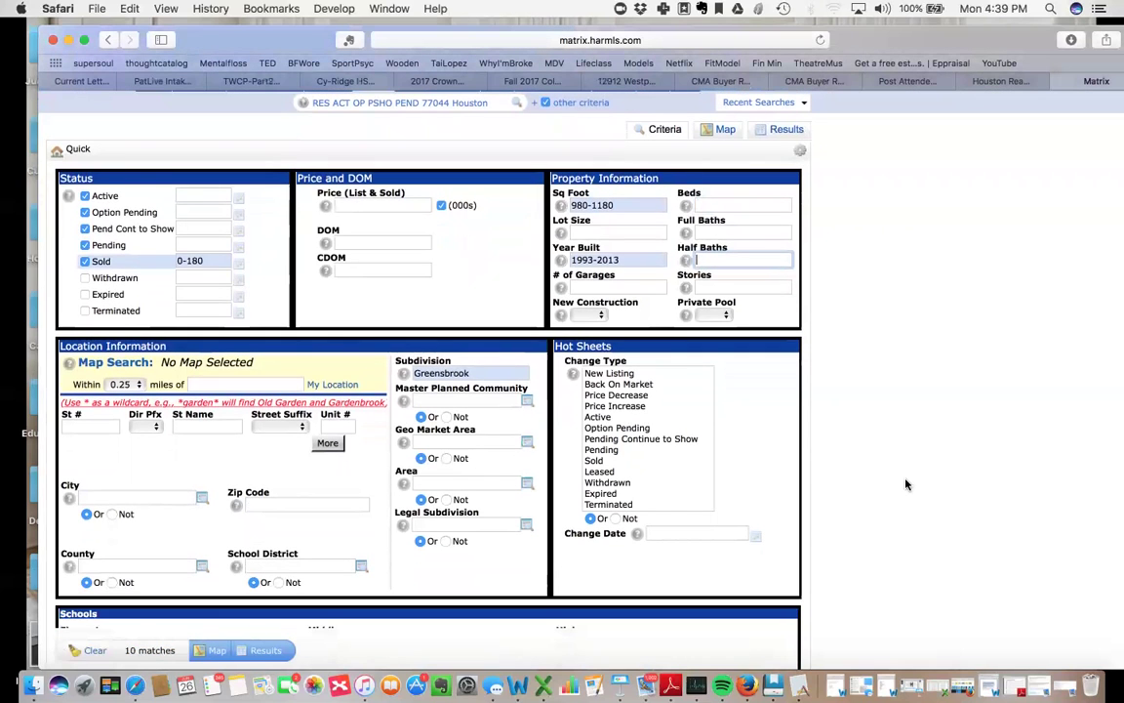
scroll(906, 483, down, 1)
Change the Sold days range from 0-180 to 0-360.
click(261, 650)
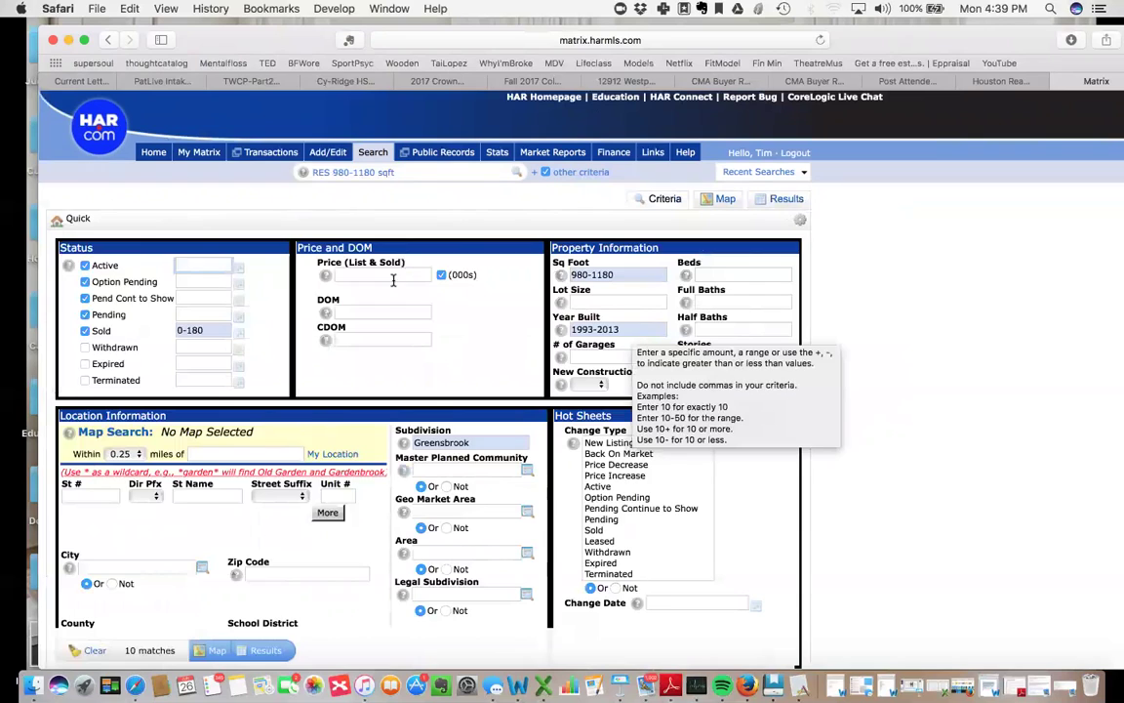
click(216, 332)
key(BackSpace)
key(BackSpace)
key(BackSpace)
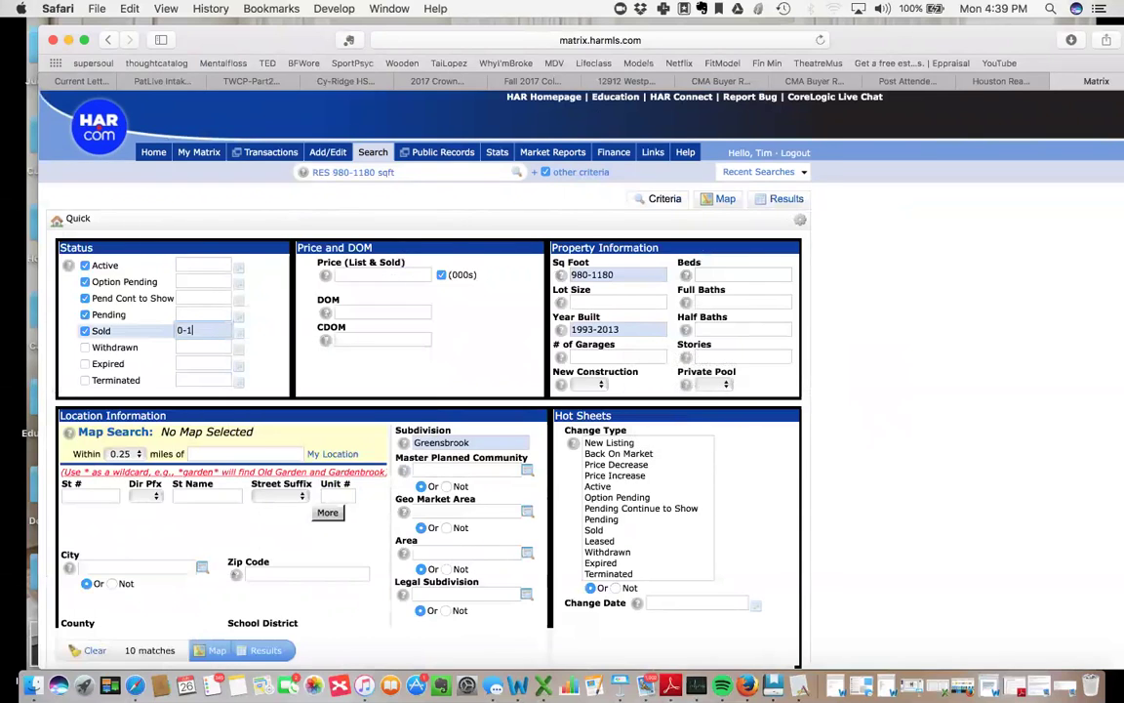
text(360)
click(725, 328)
scroll(911, 317, down, 1)
scroll(909, 317, up, 1)
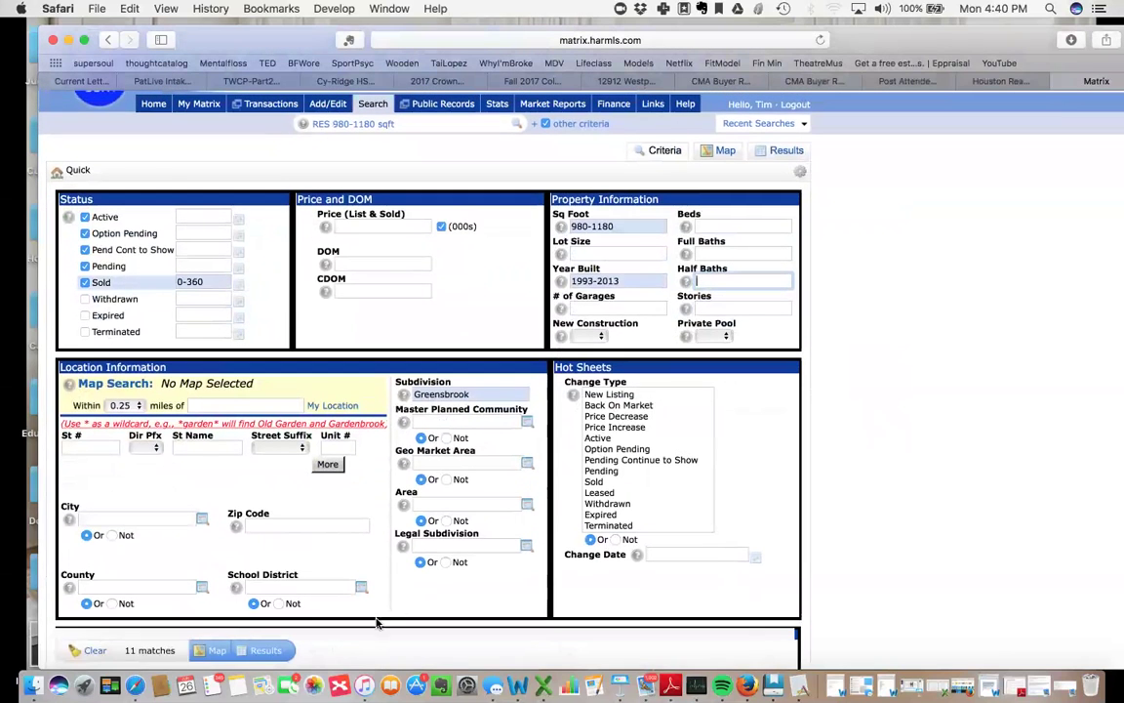
Show the 11 results and open the photos of the row 11 closed sale.
click(264, 650)
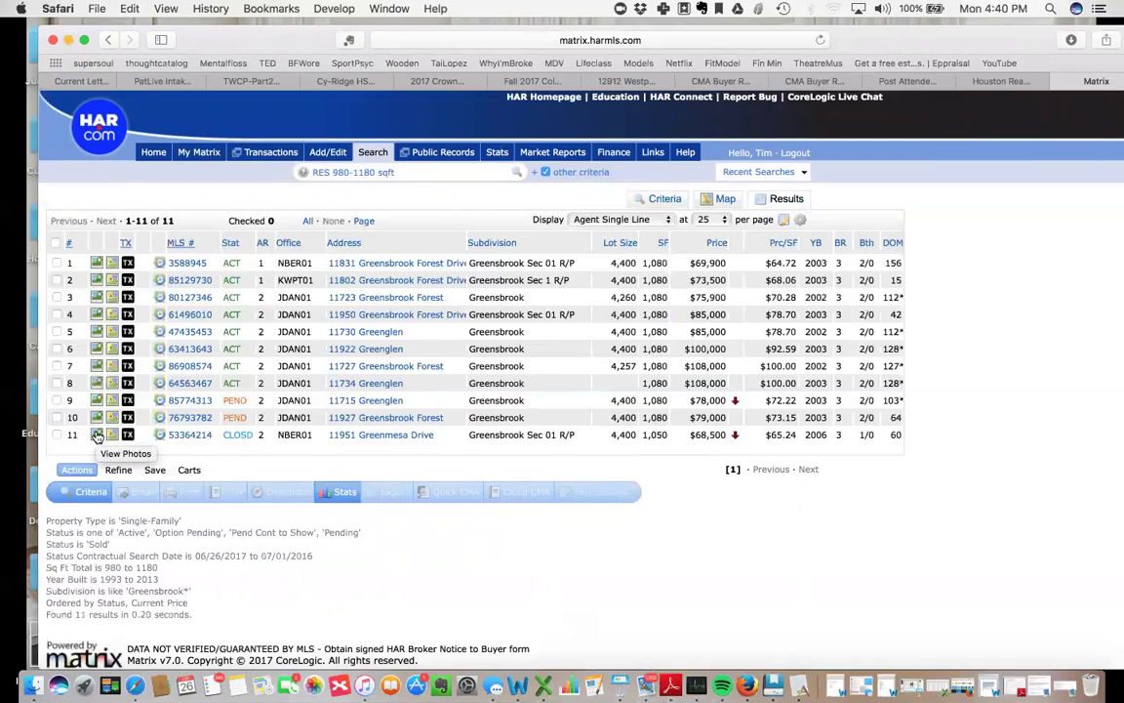
click(97, 436)
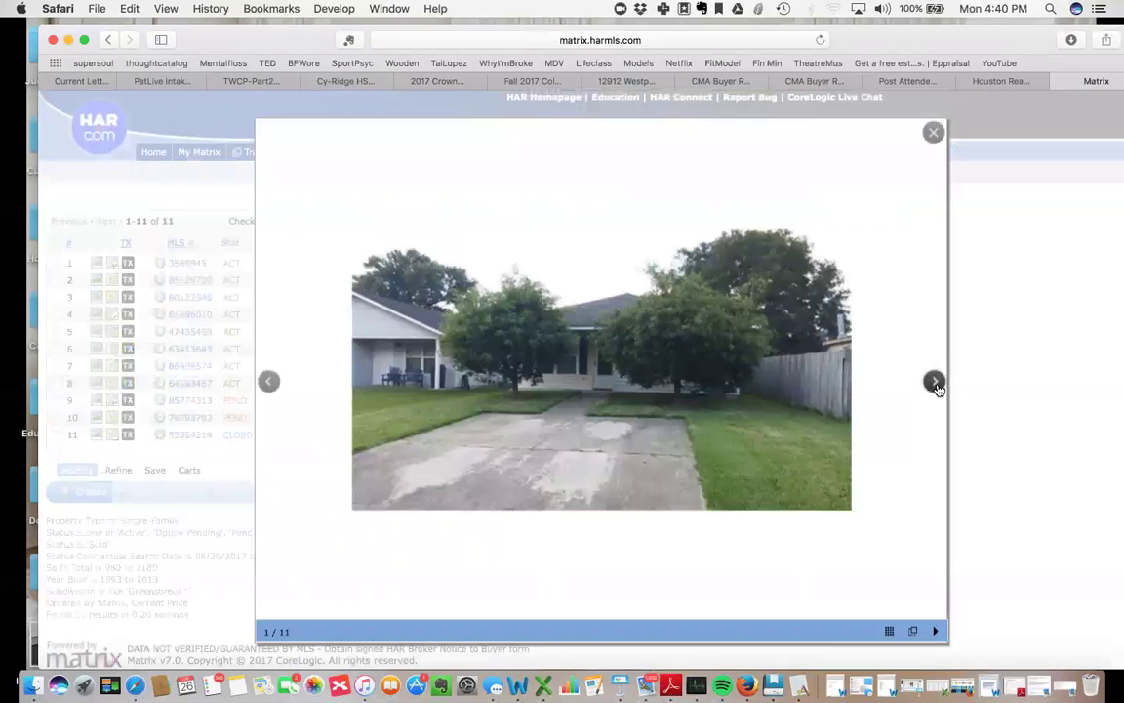
Page through all photos of the row 11 closed sale listing, then close them.
click(933, 383)
click(934, 382)
click(934, 383)
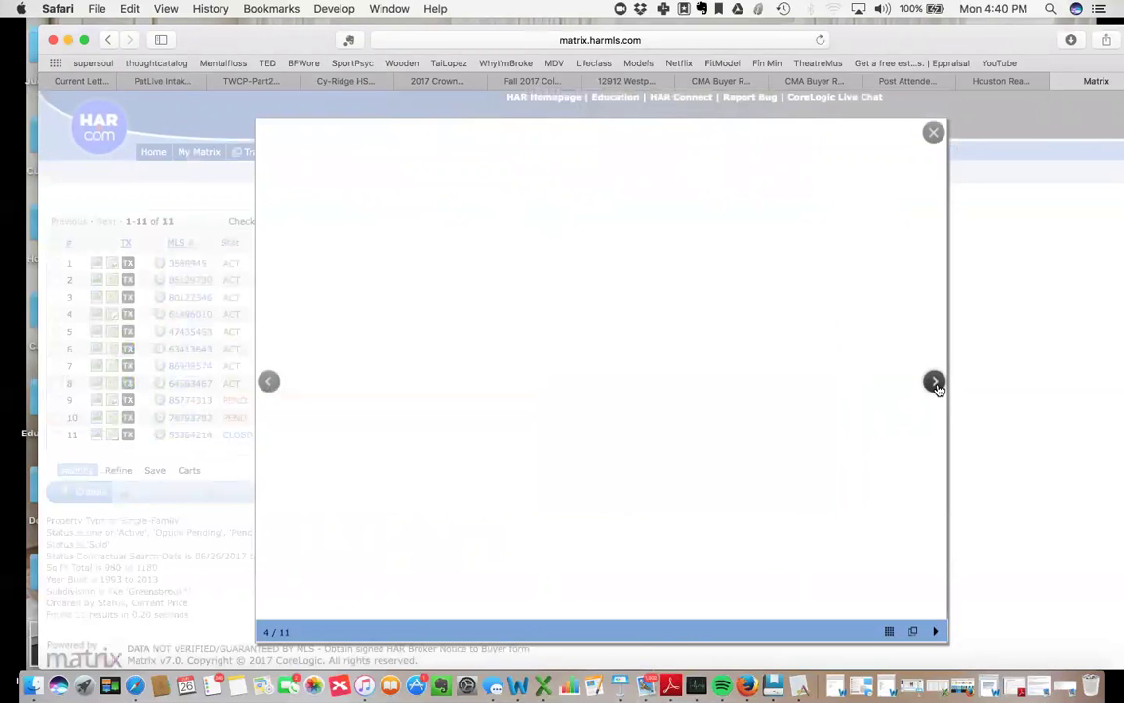
click(934, 383)
click(934, 382)
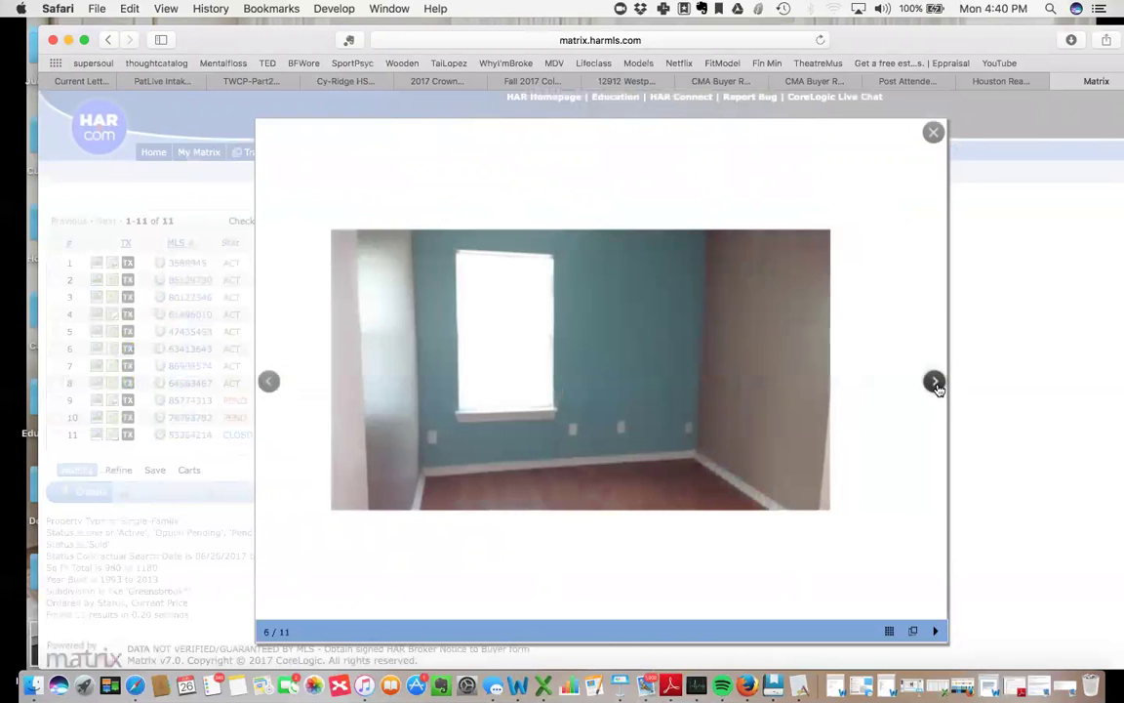
click(934, 383)
click(934, 383)
click(934, 383)
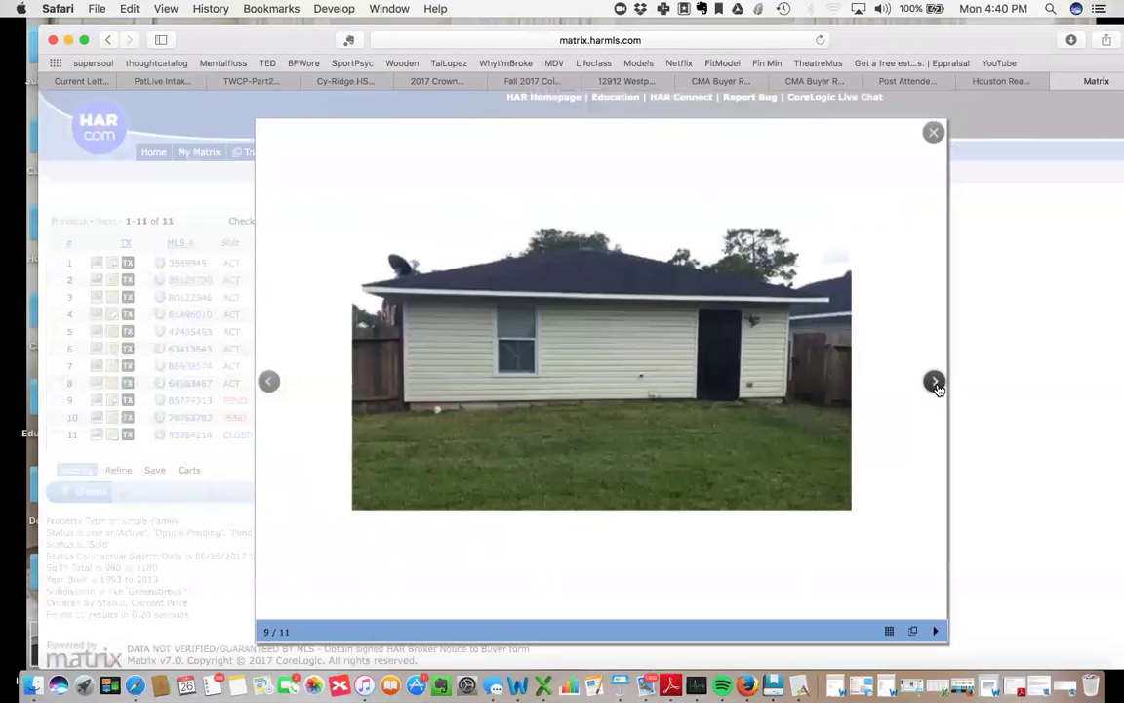
click(934, 383)
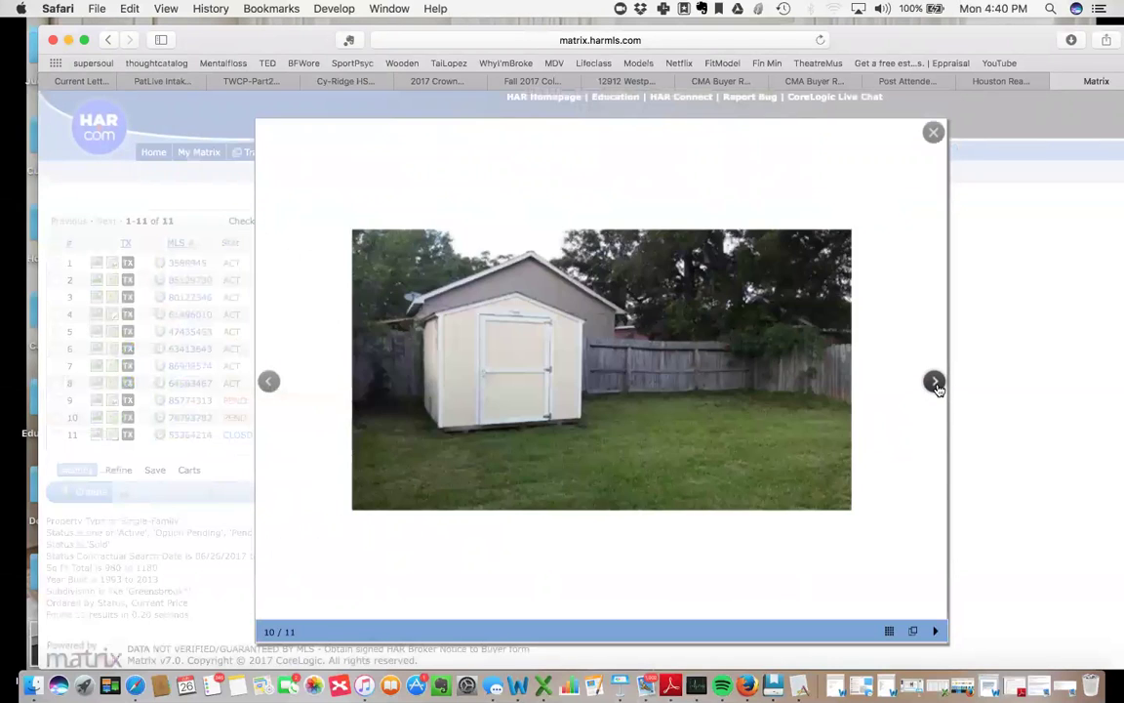
click(935, 383)
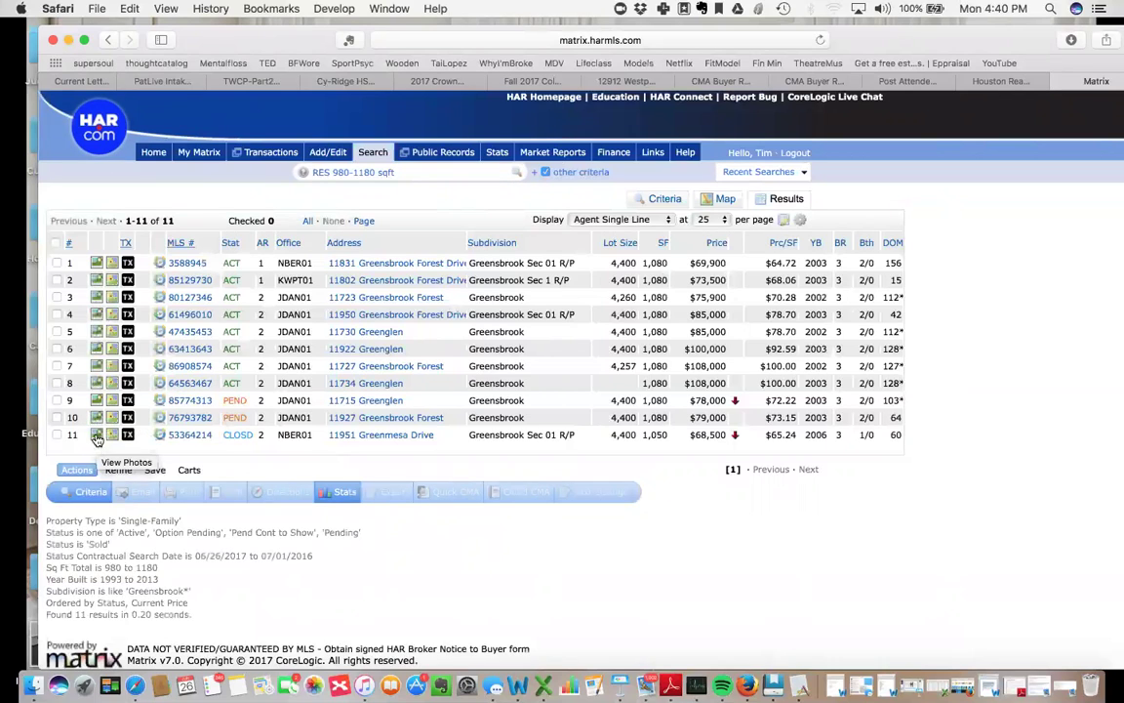
click(97, 434)
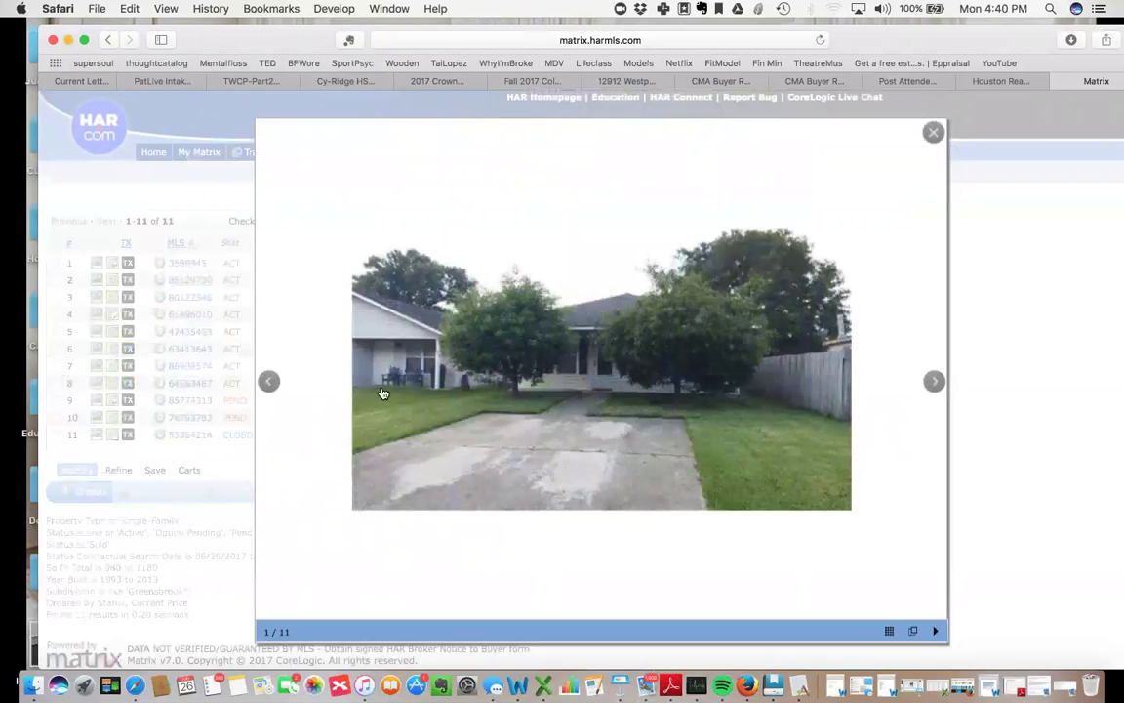
click(935, 383)
click(935, 383)
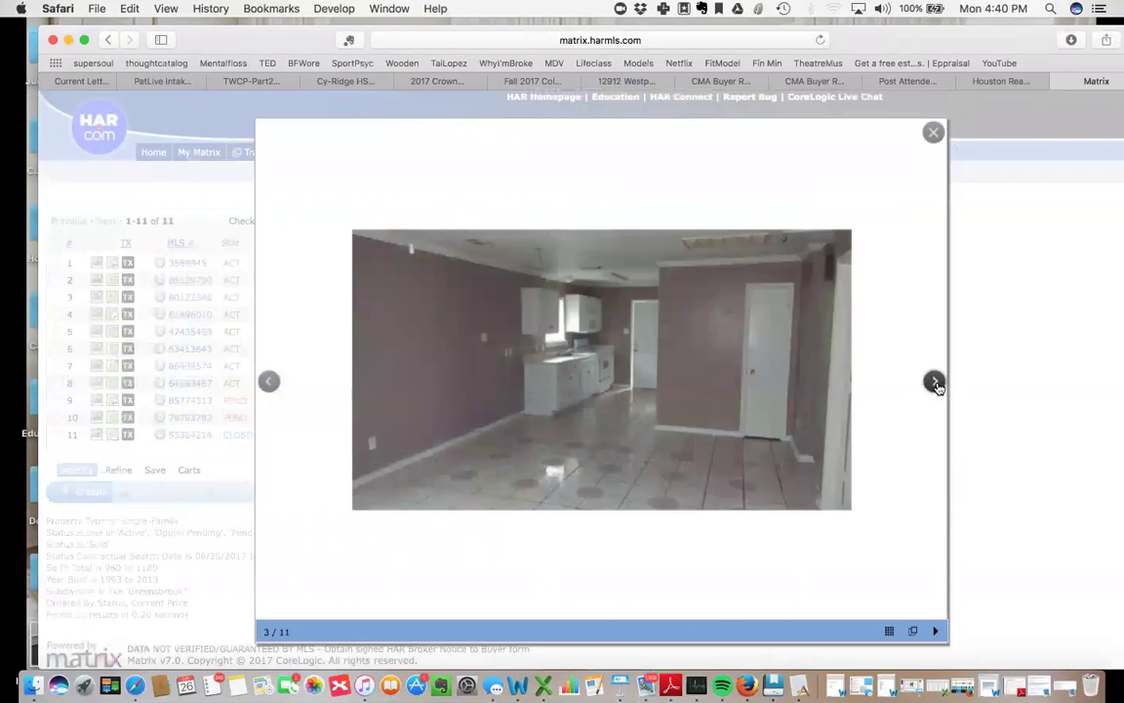
click(934, 382)
click(935, 383)
click(935, 382)
click(935, 382)
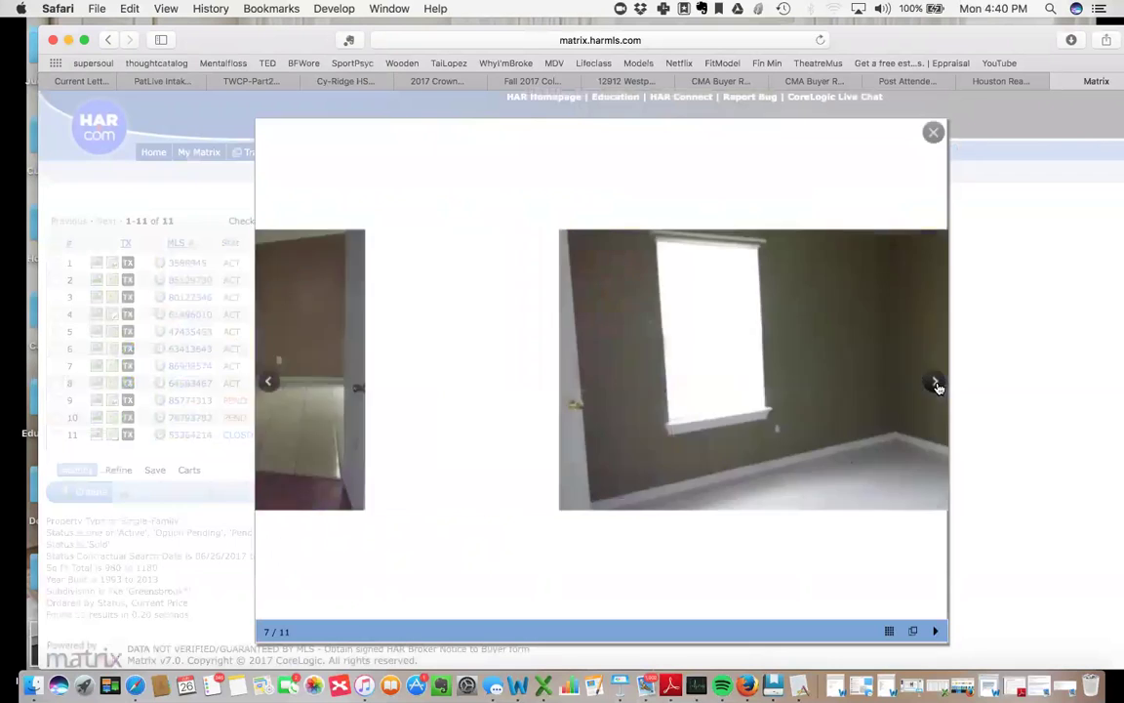
click(935, 383)
click(934, 383)
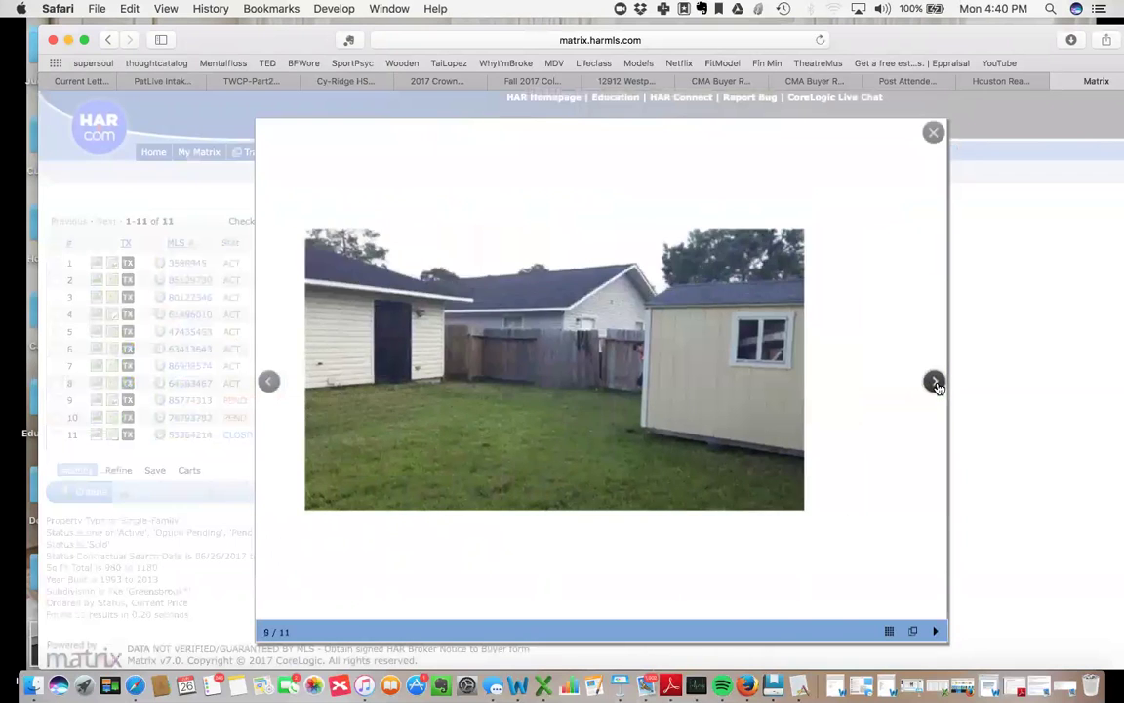
click(934, 382)
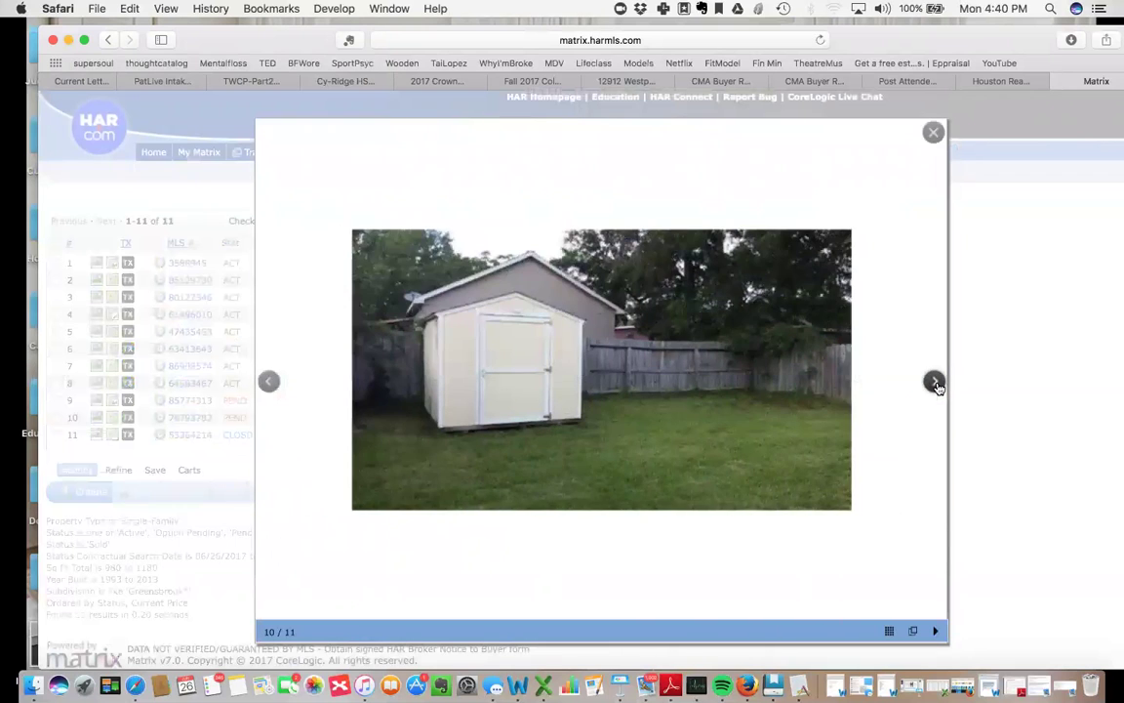
click(934, 382)
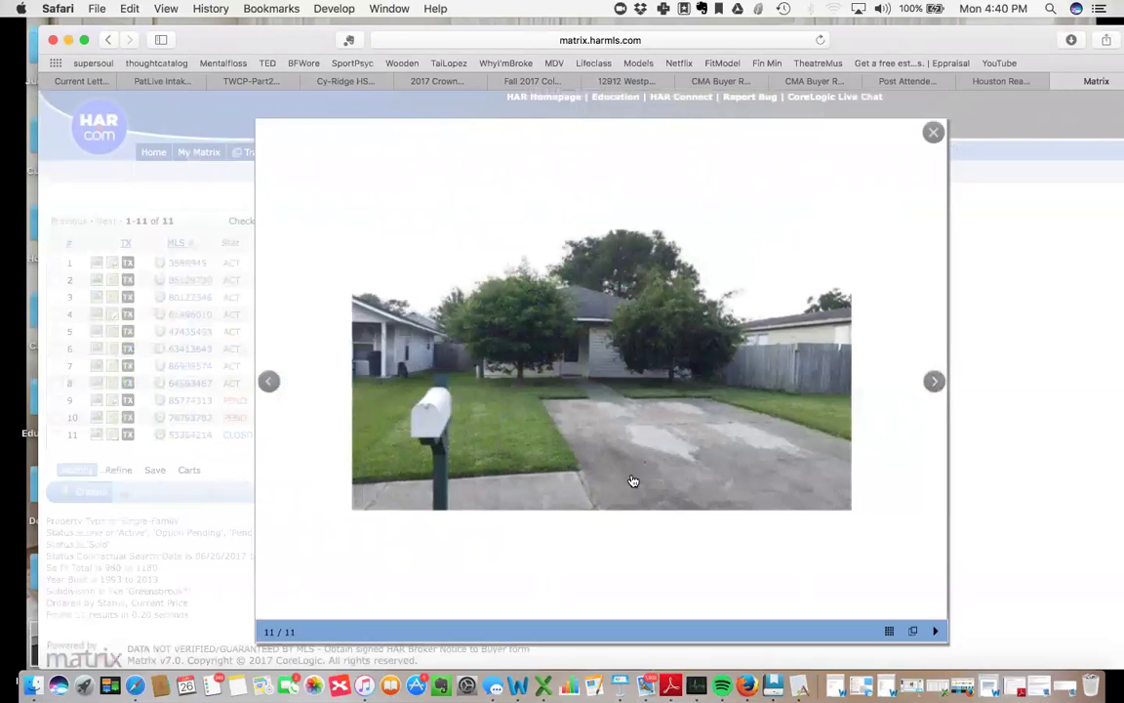
click(940, 133)
Browse the row 10 listing's photos through the kitchen and empty room shots.
click(96, 418)
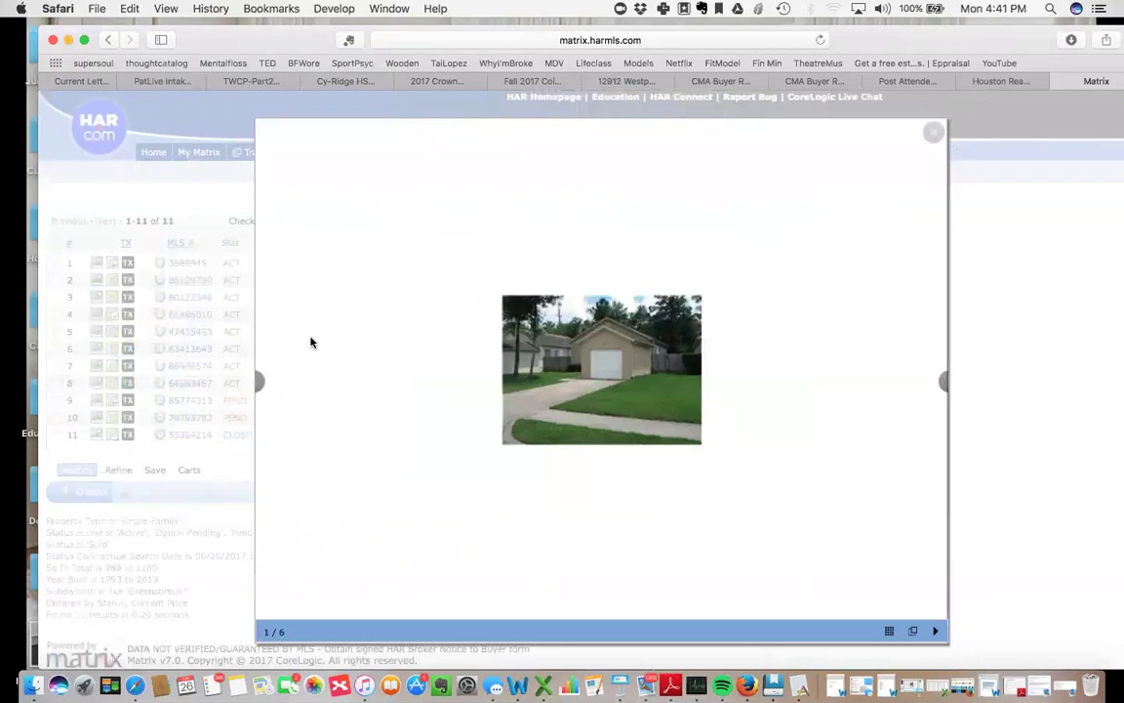
click(944, 386)
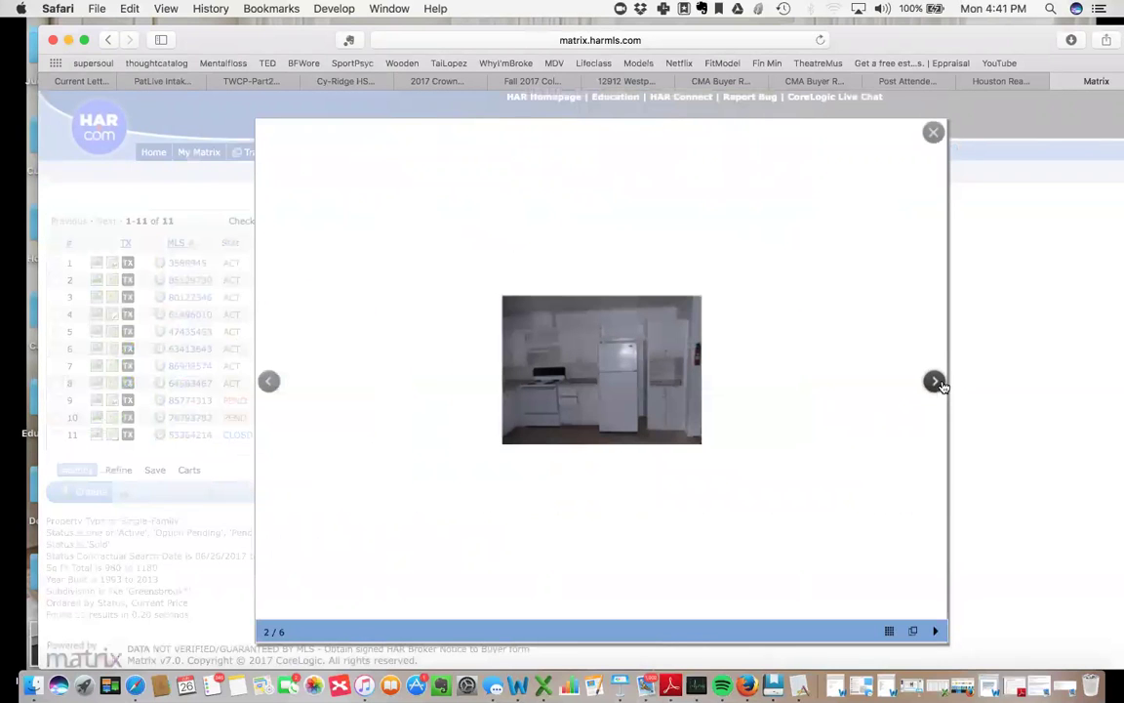
click(941, 386)
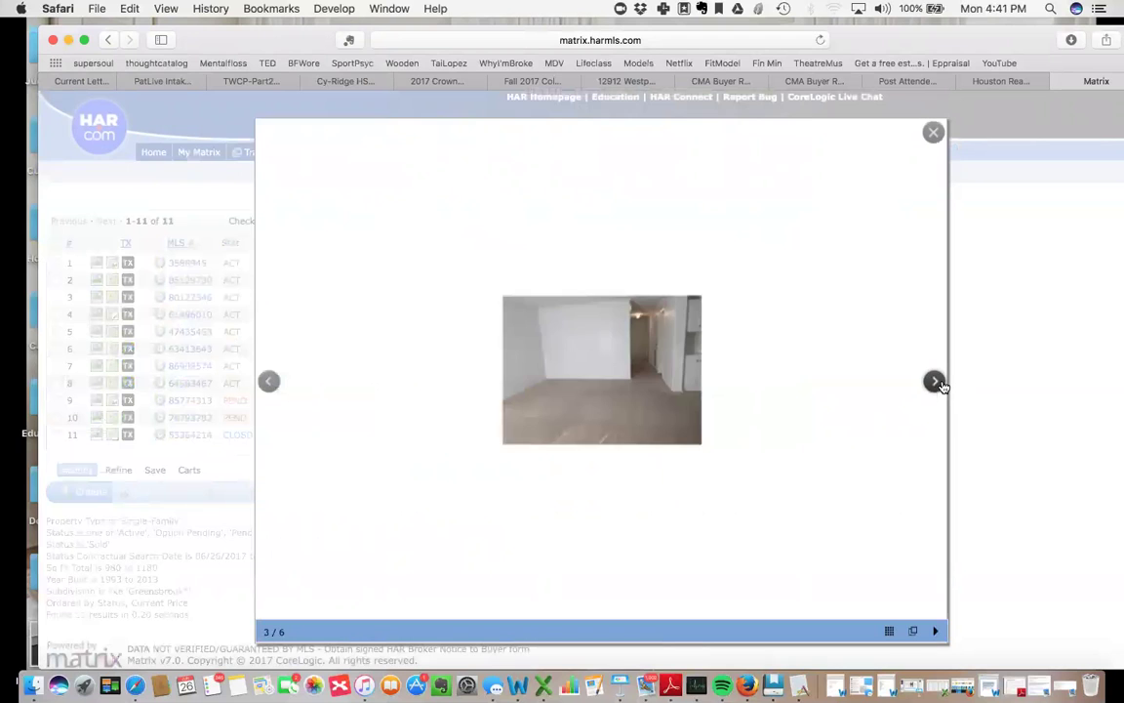
click(939, 384)
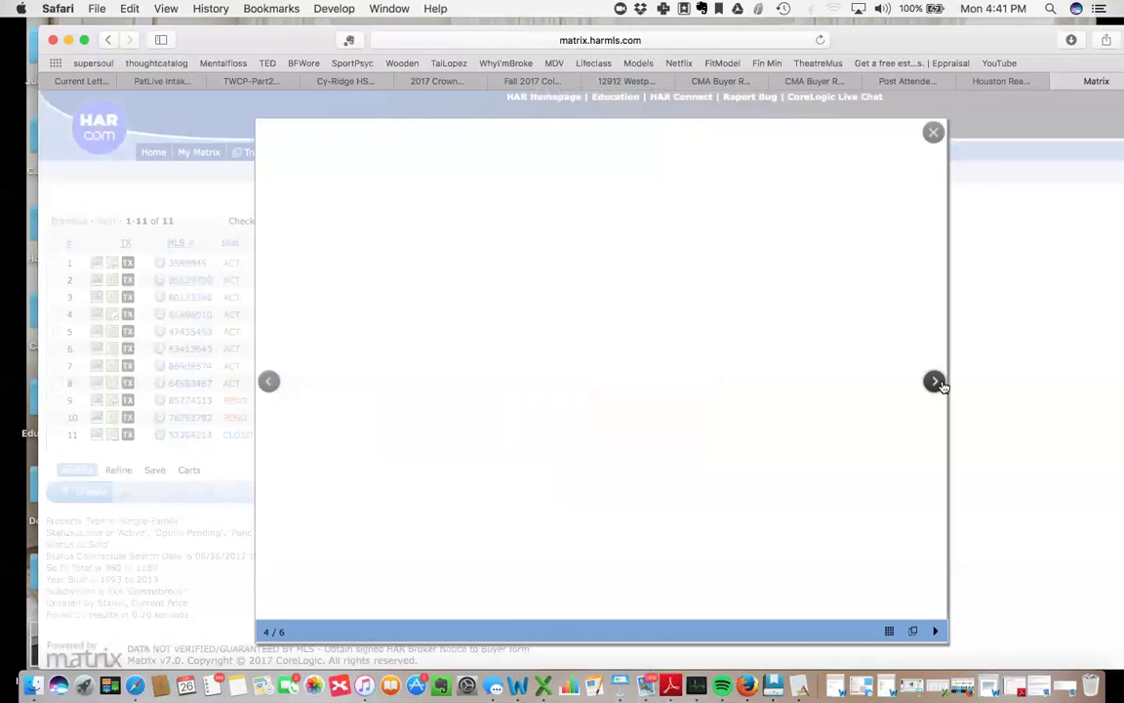
click(934, 383)
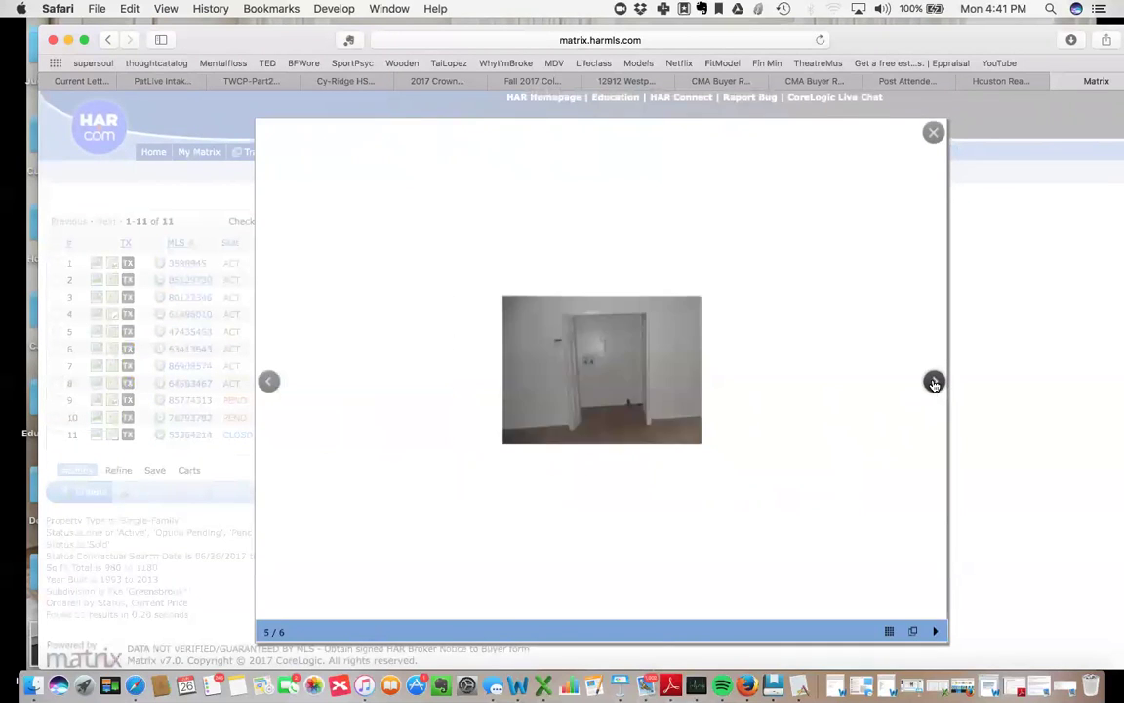
click(934, 383)
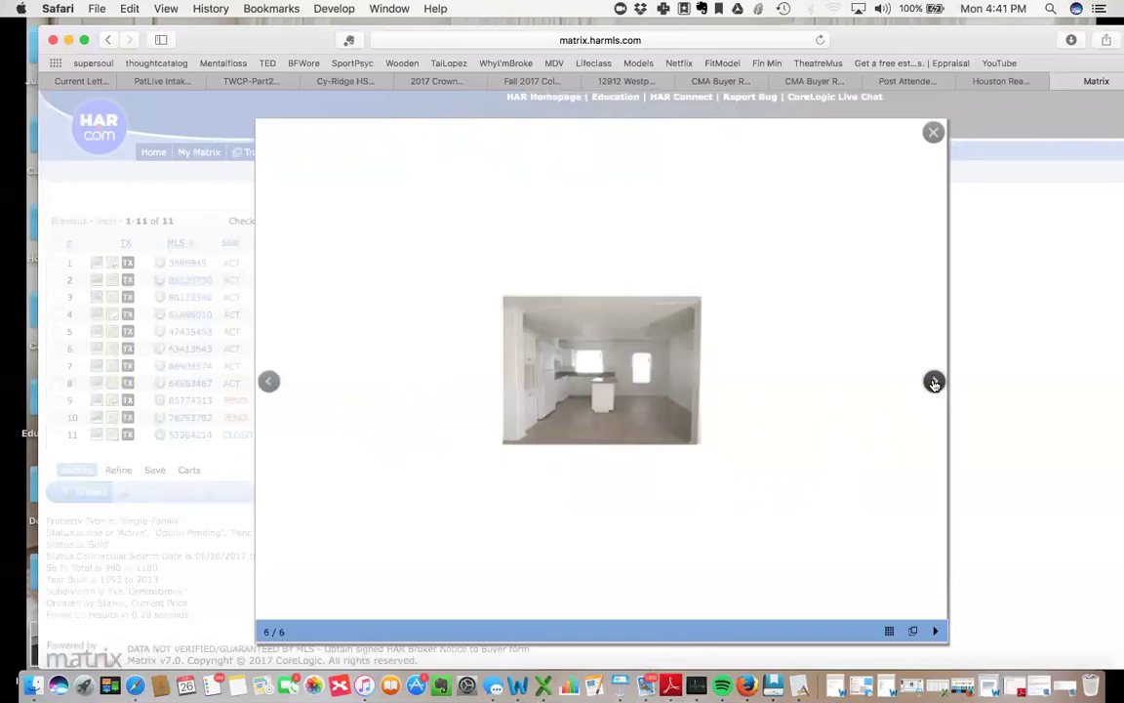
click(934, 384)
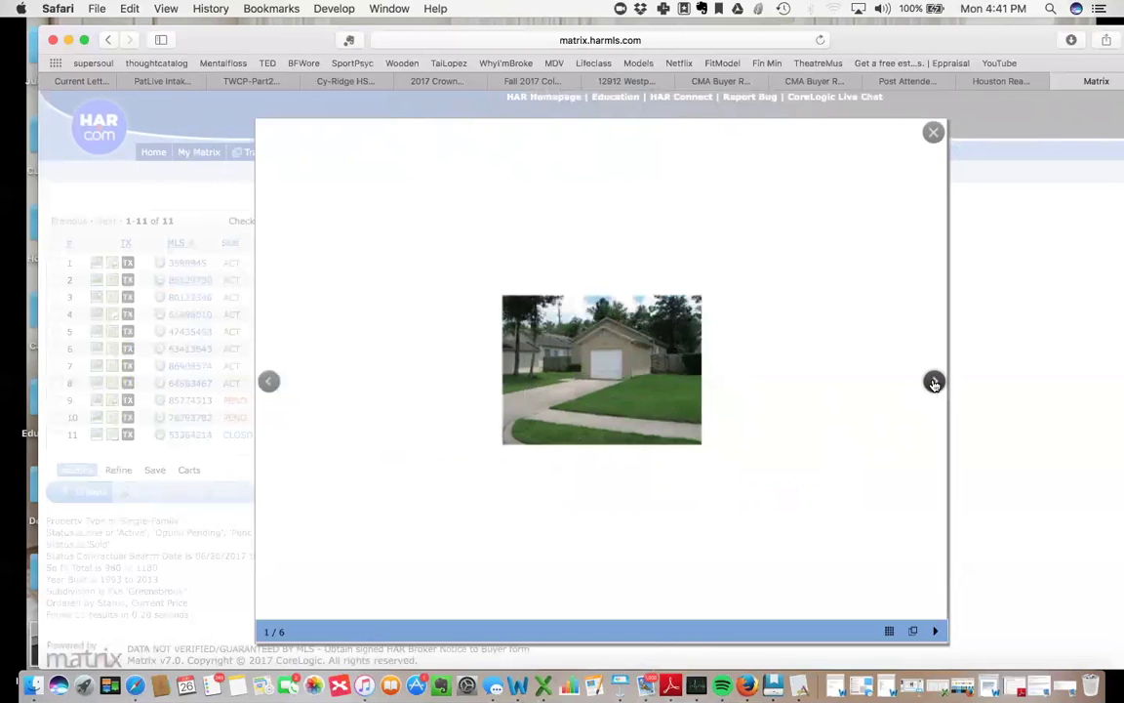
click(934, 384)
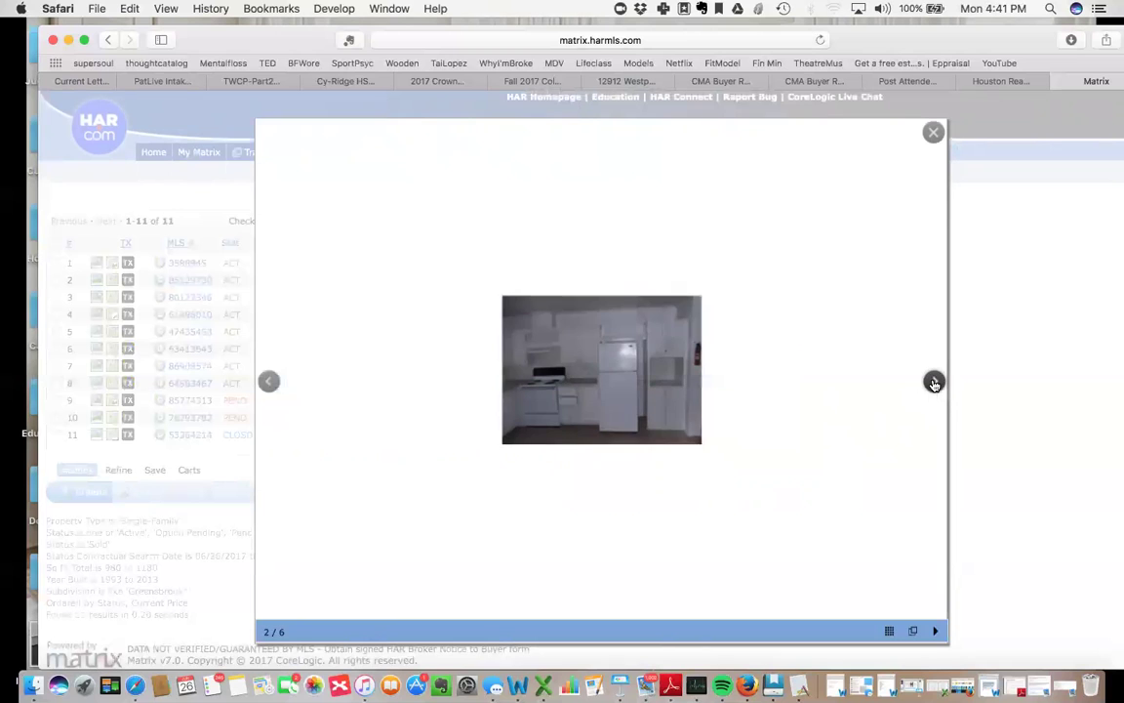
click(933, 384)
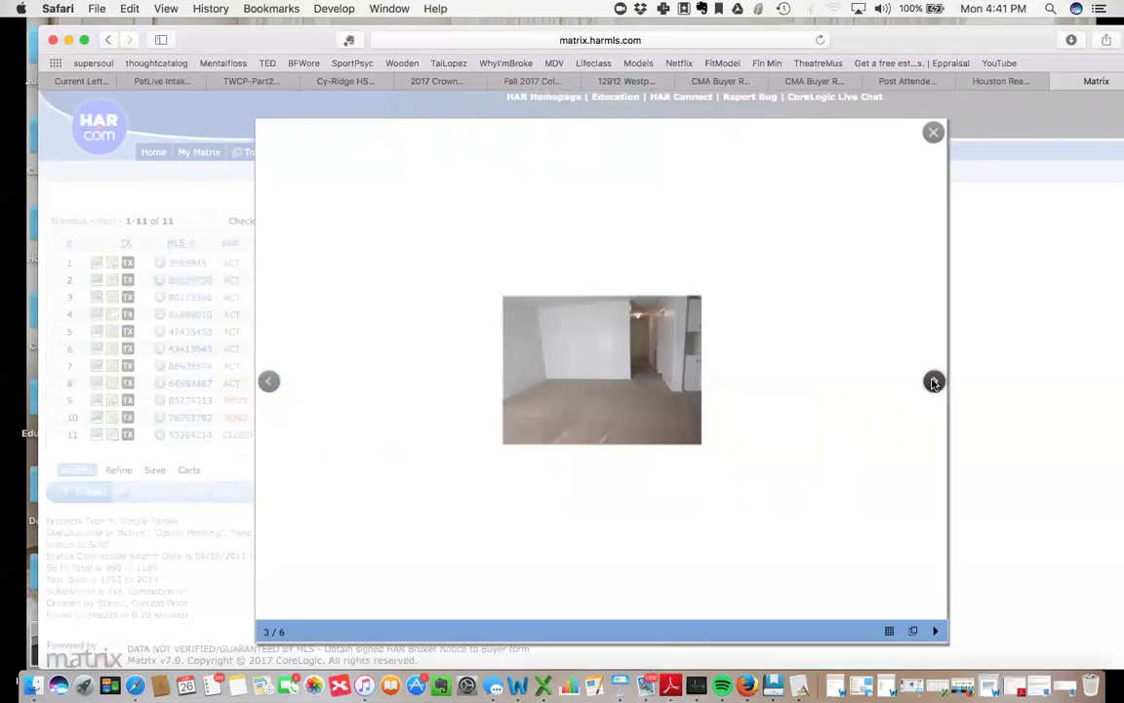
click(104, 408)
click(87, 361)
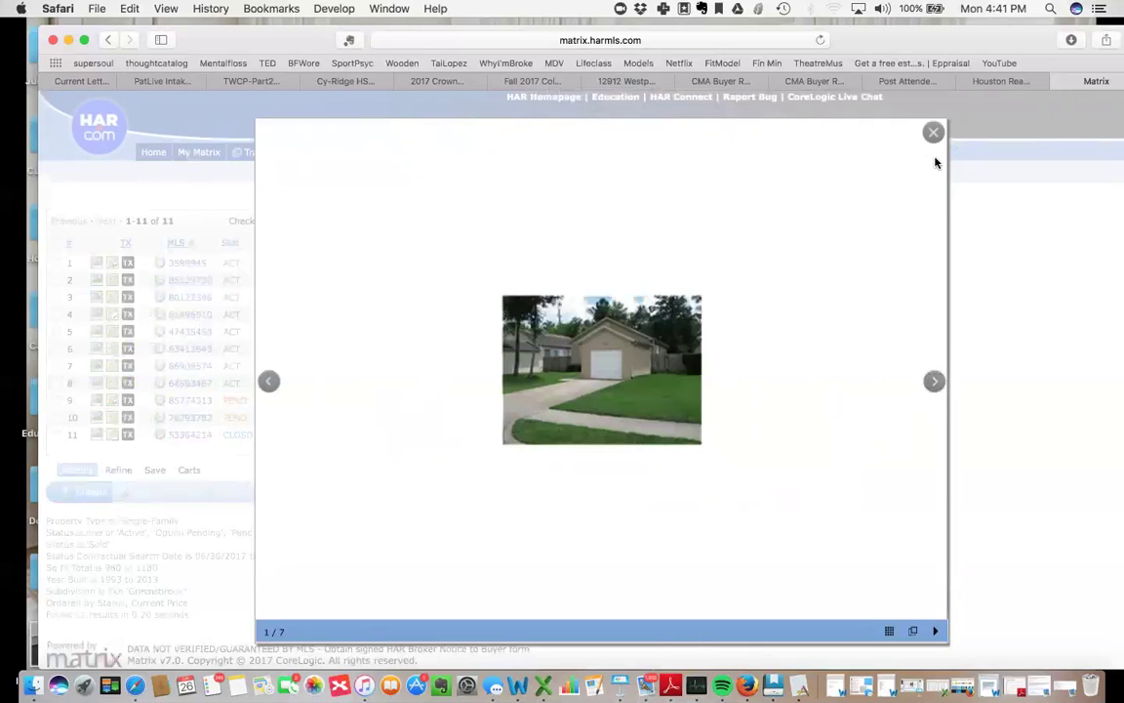
click(933, 381)
click(933, 381)
click(933, 381)
click(933, 381)
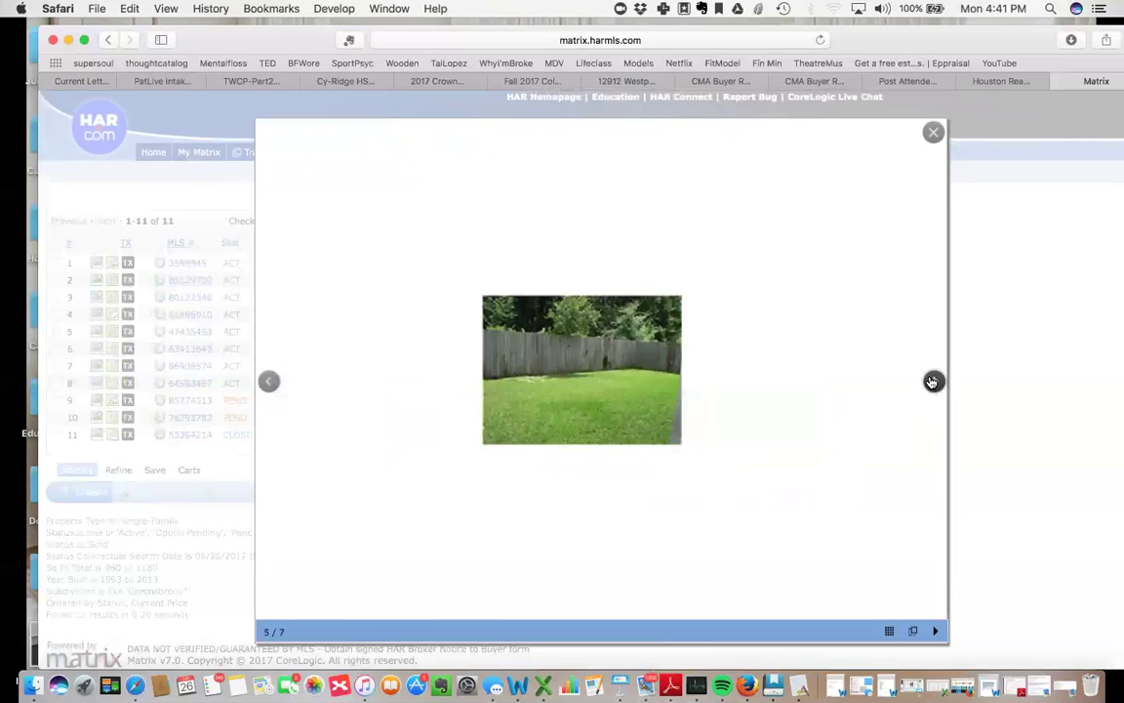
click(933, 382)
click(932, 381)
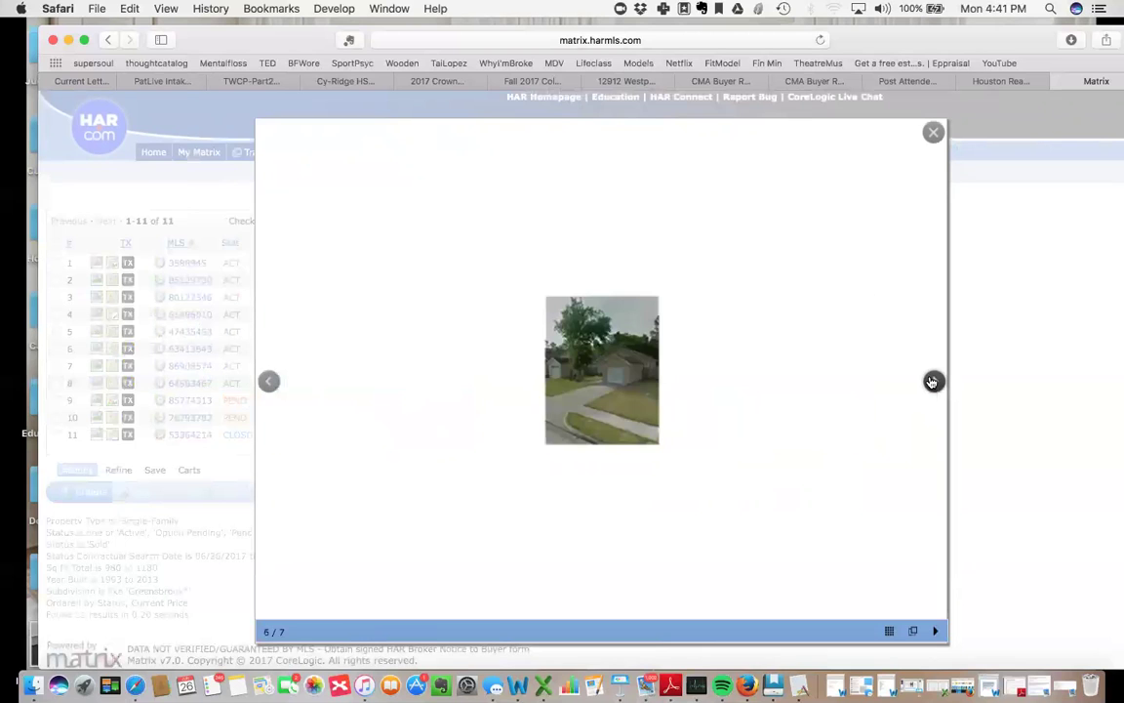
click(931, 382)
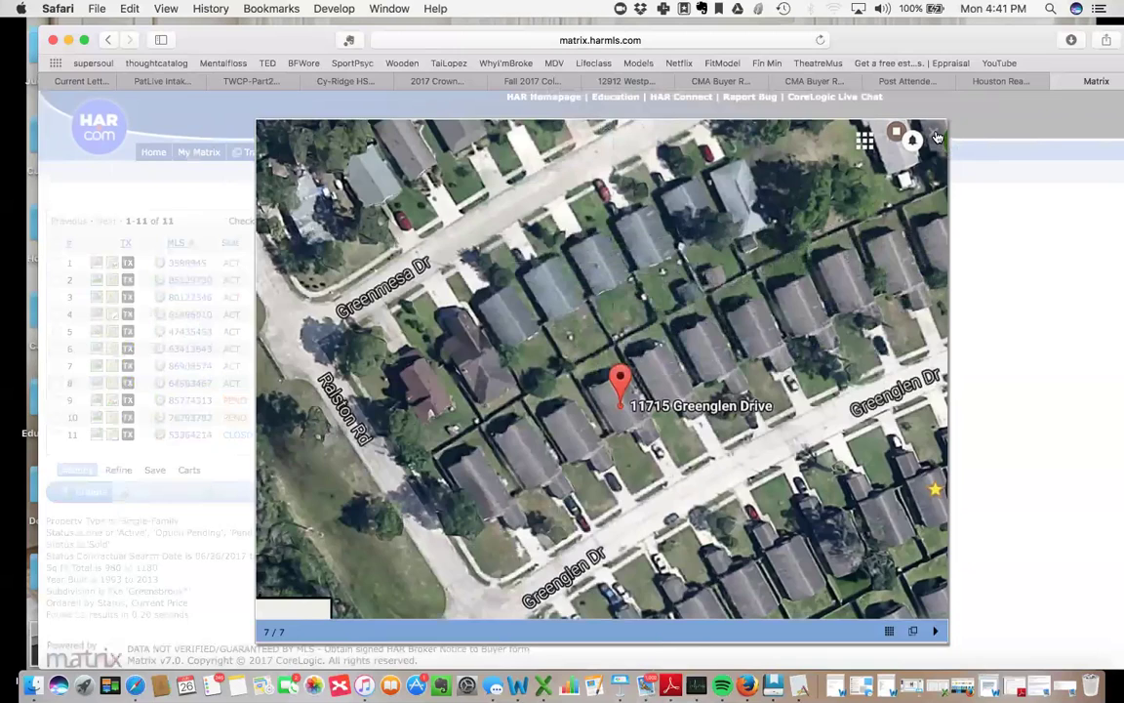
click(936, 137)
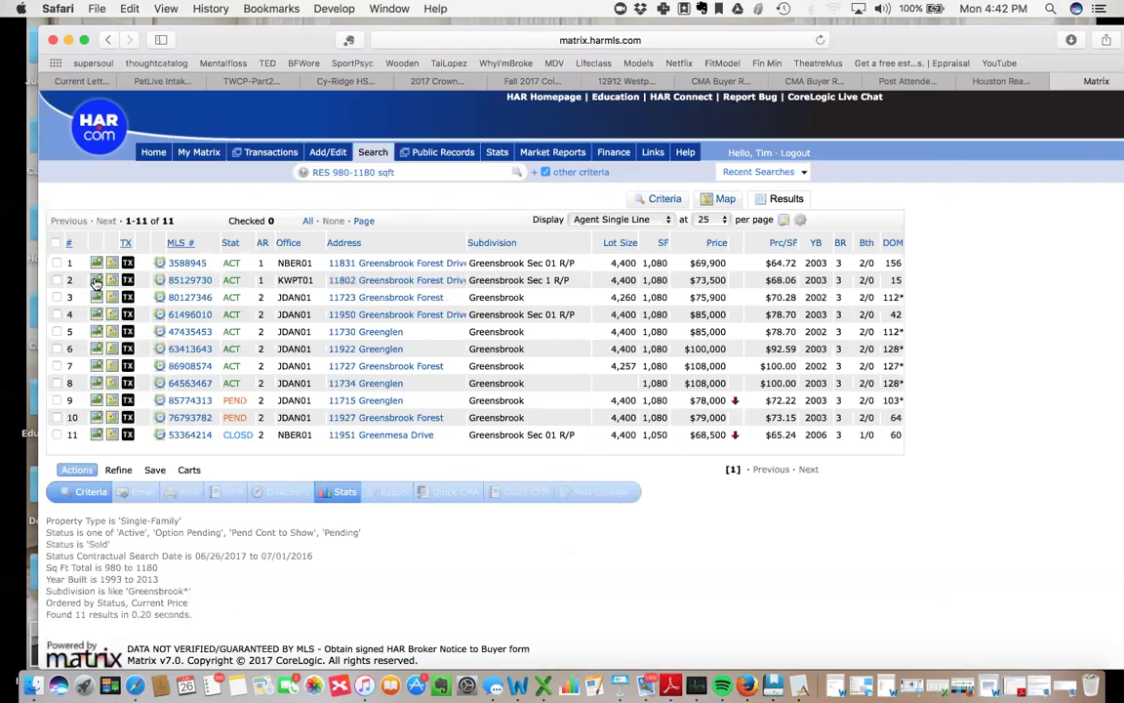
click(96, 283)
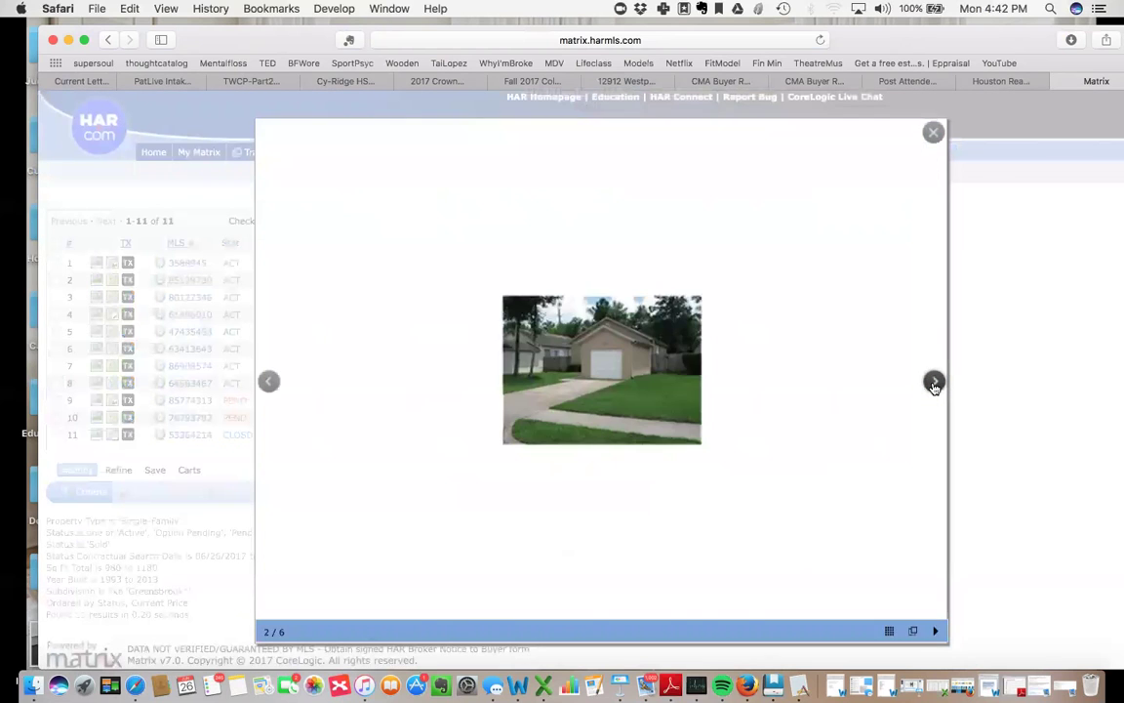
click(933, 382)
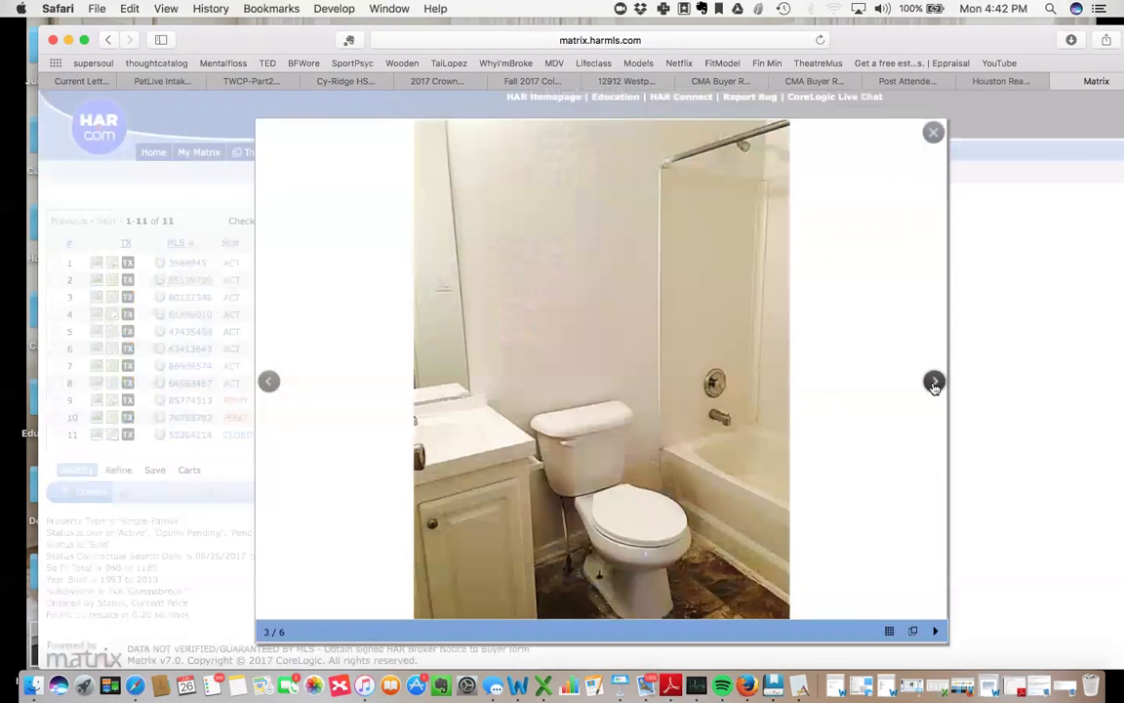
click(934, 382)
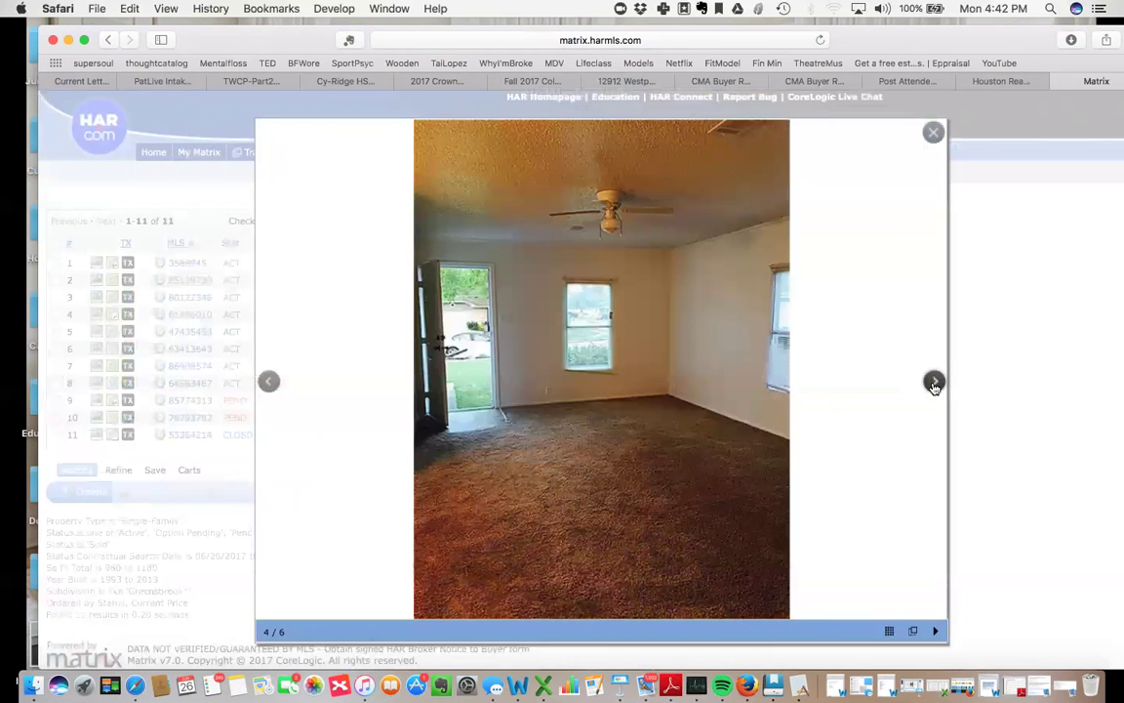
click(934, 382)
click(934, 383)
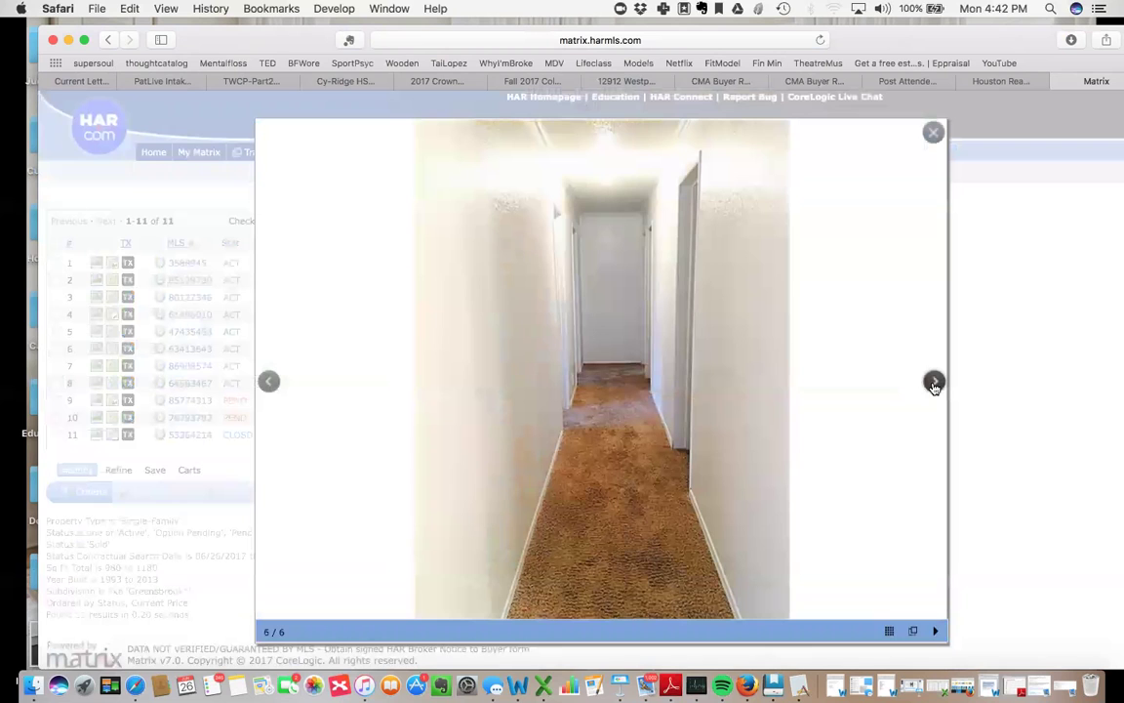
click(934, 383)
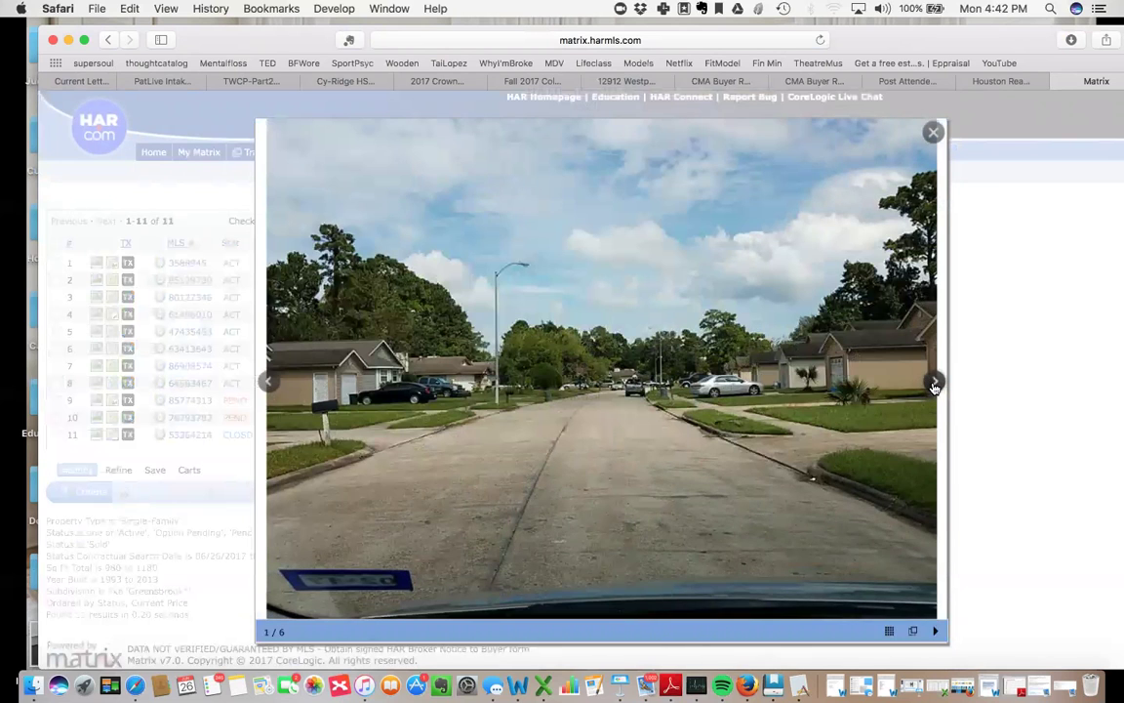
click(933, 383)
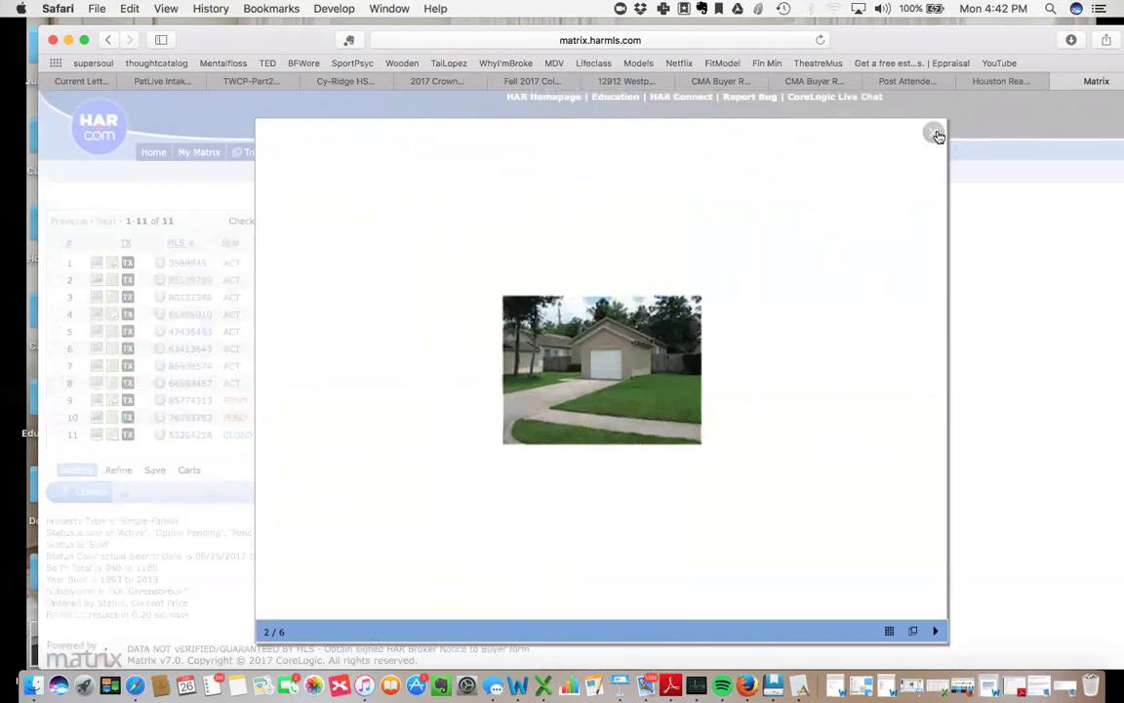
click(979, 372)
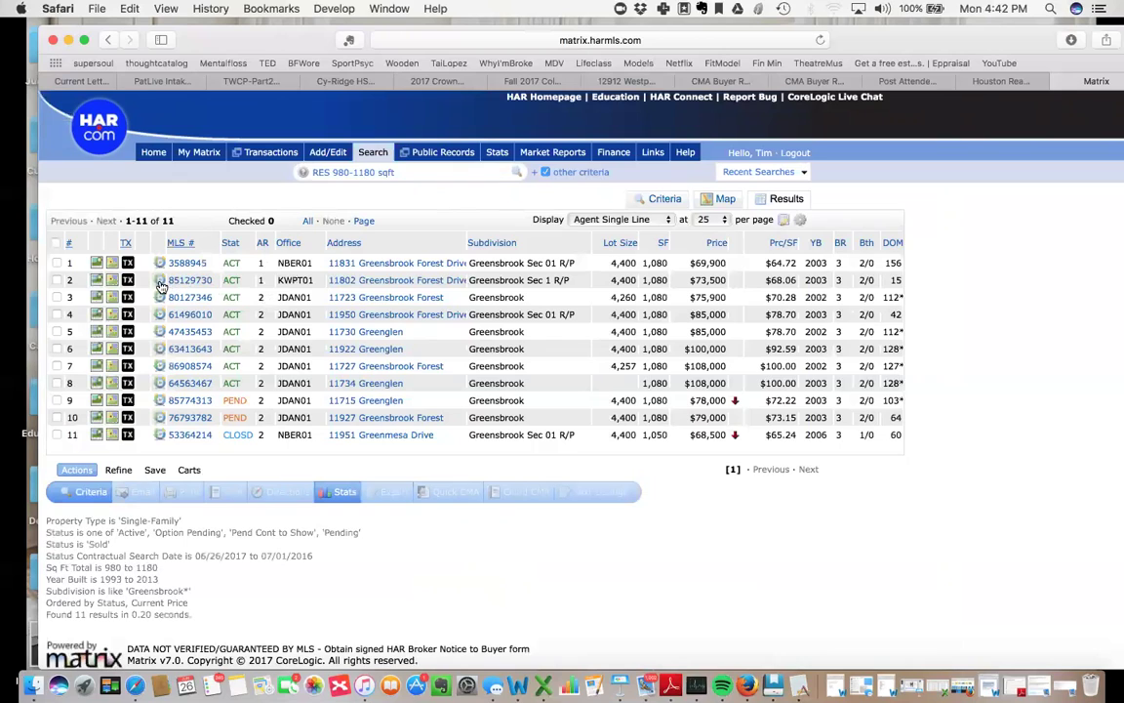
click(161, 284)
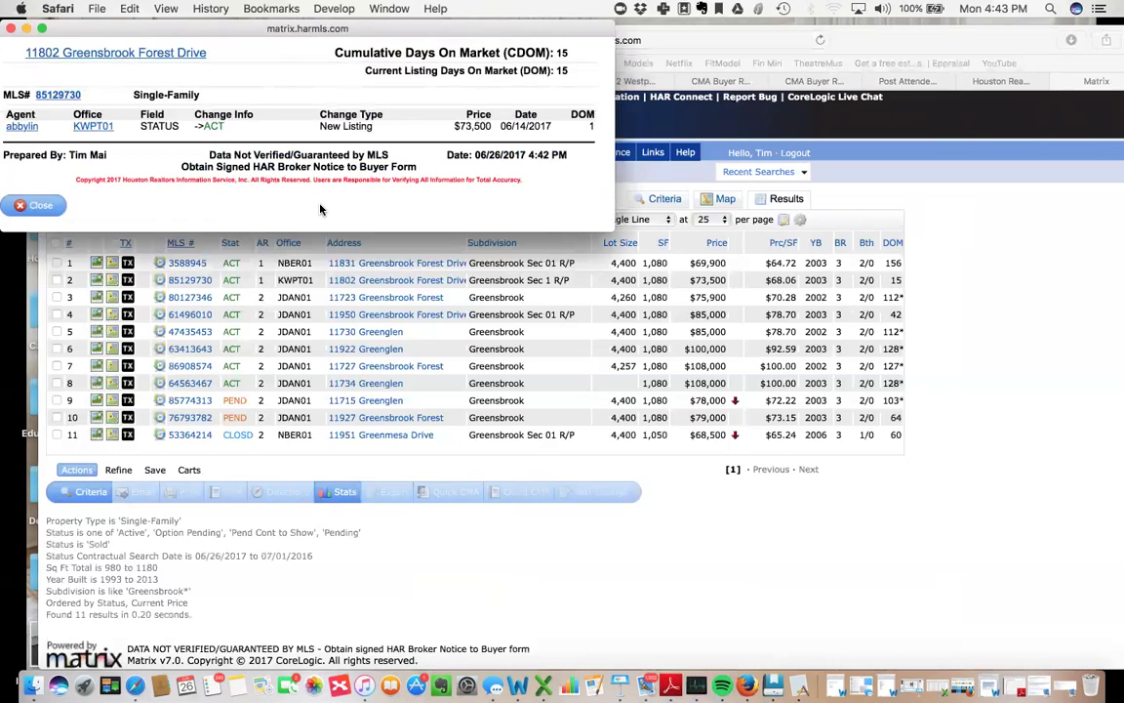
click(11, 29)
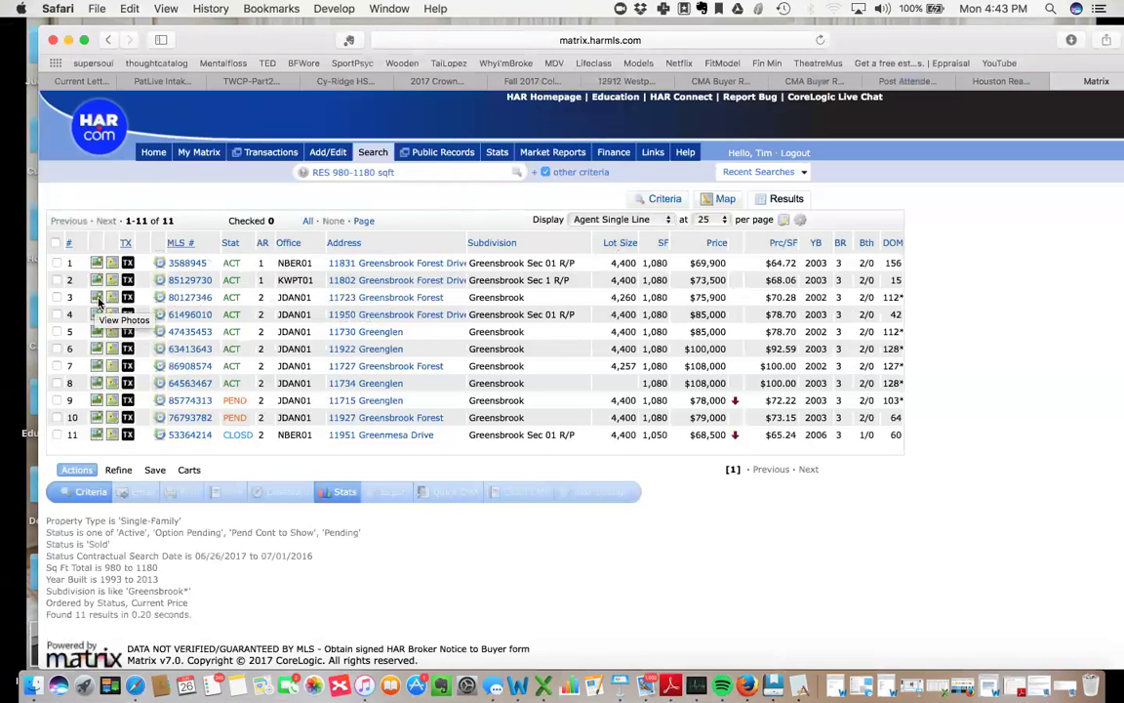
click(158, 299)
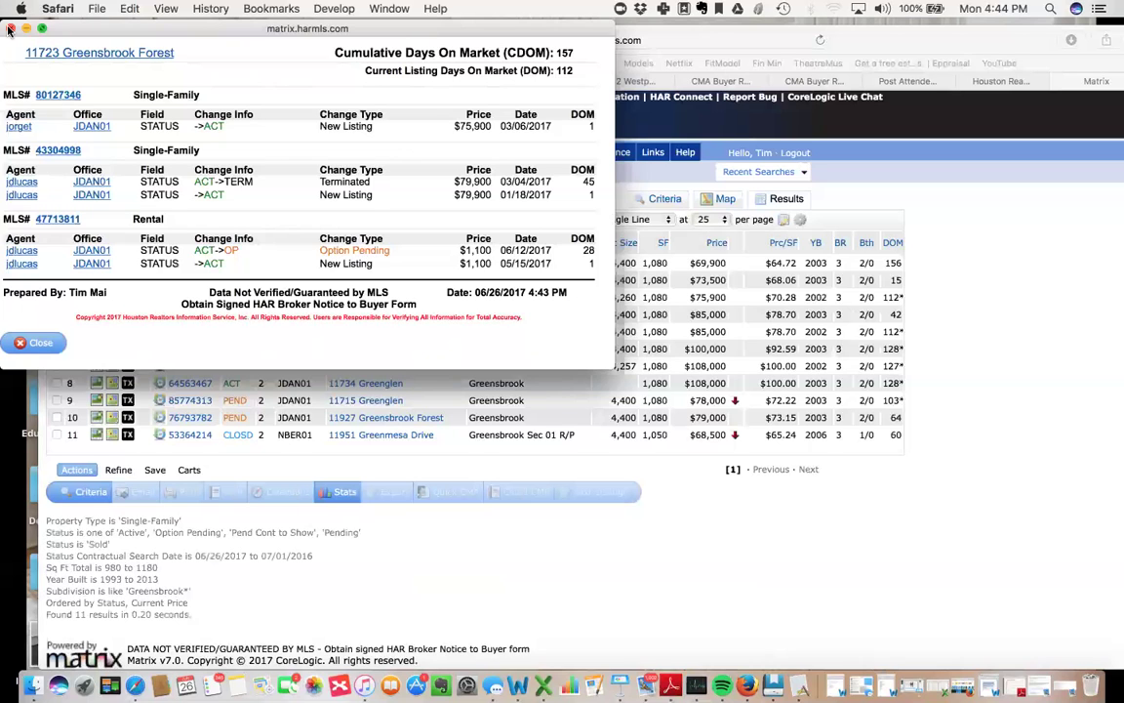
Close the history window and sort the results by the AR (area) column.
click(11, 29)
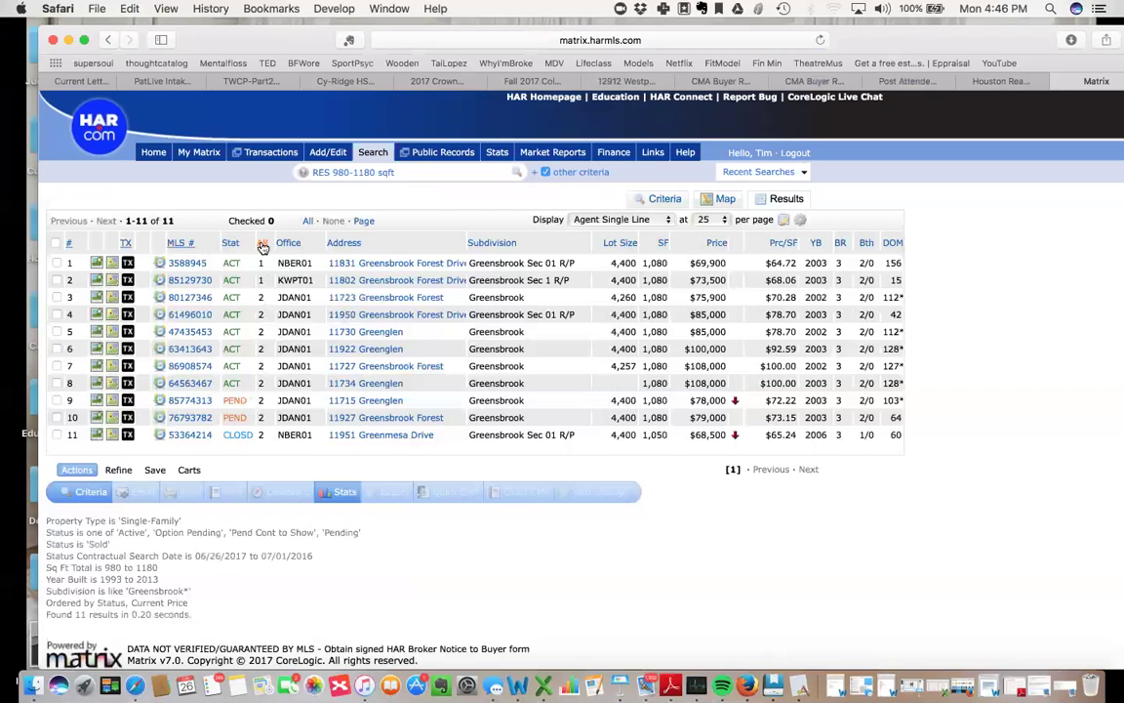
click(262, 244)
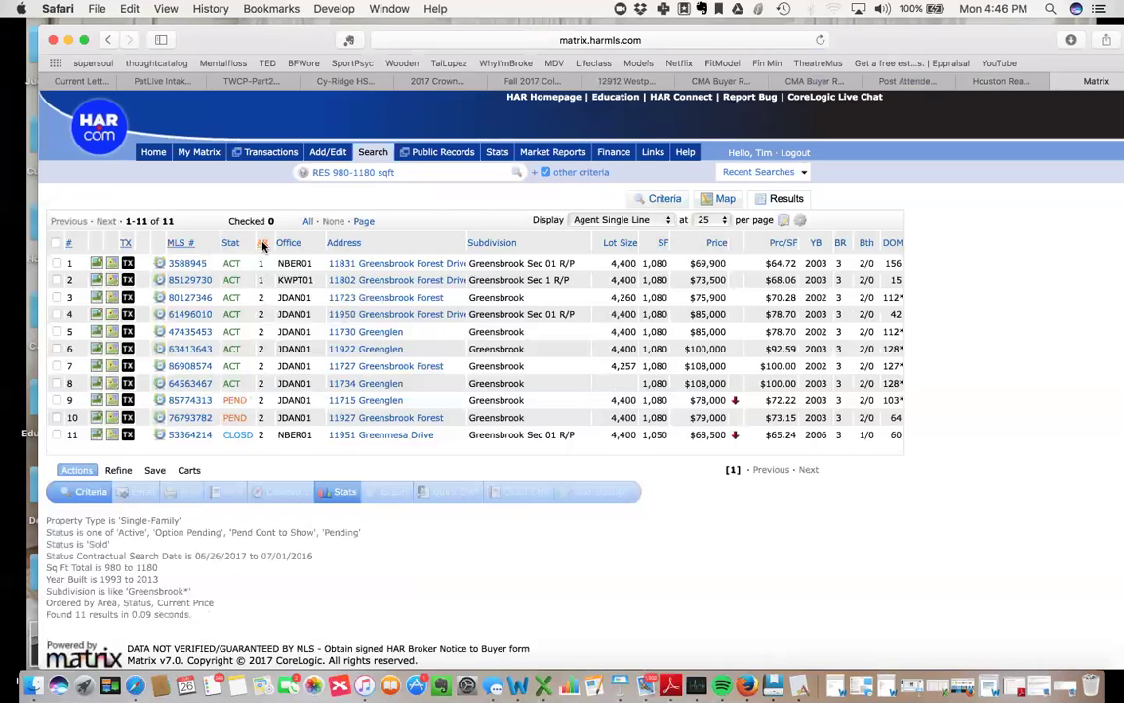